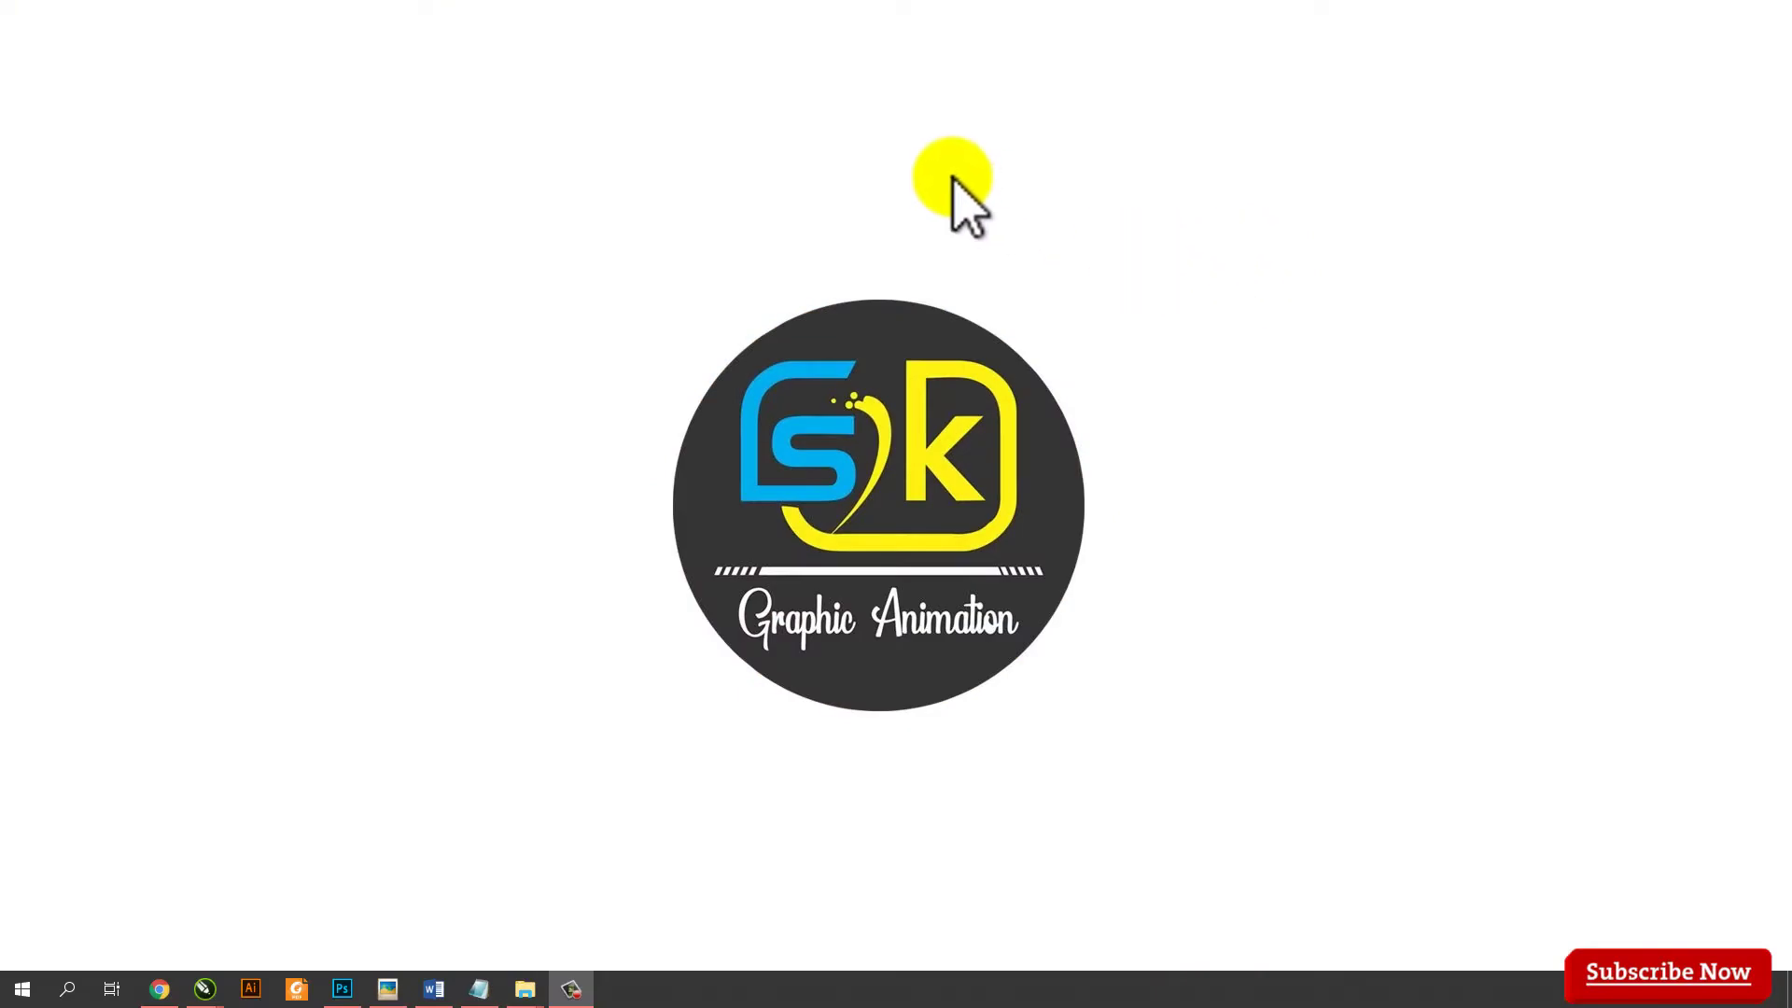
# Expand and collapse a layer group to check its layers, then deselect all layers
pyautogui.rightClick(881, 135)
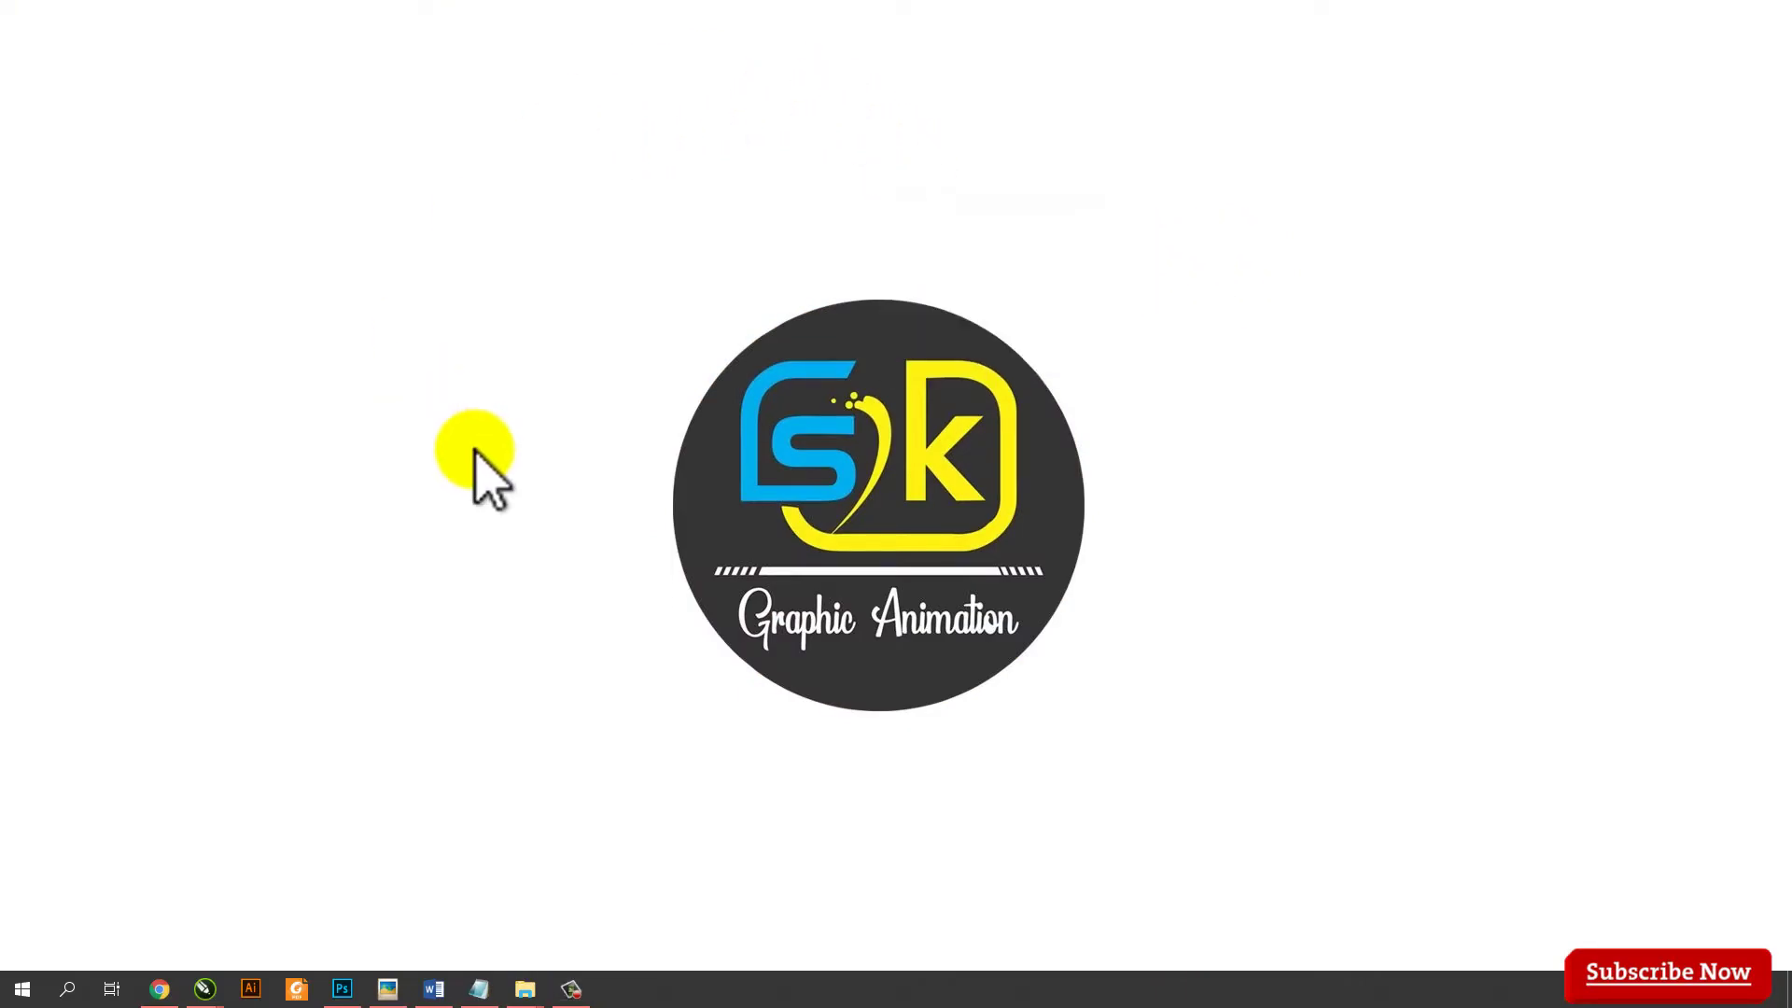
pyautogui.click(342, 989)
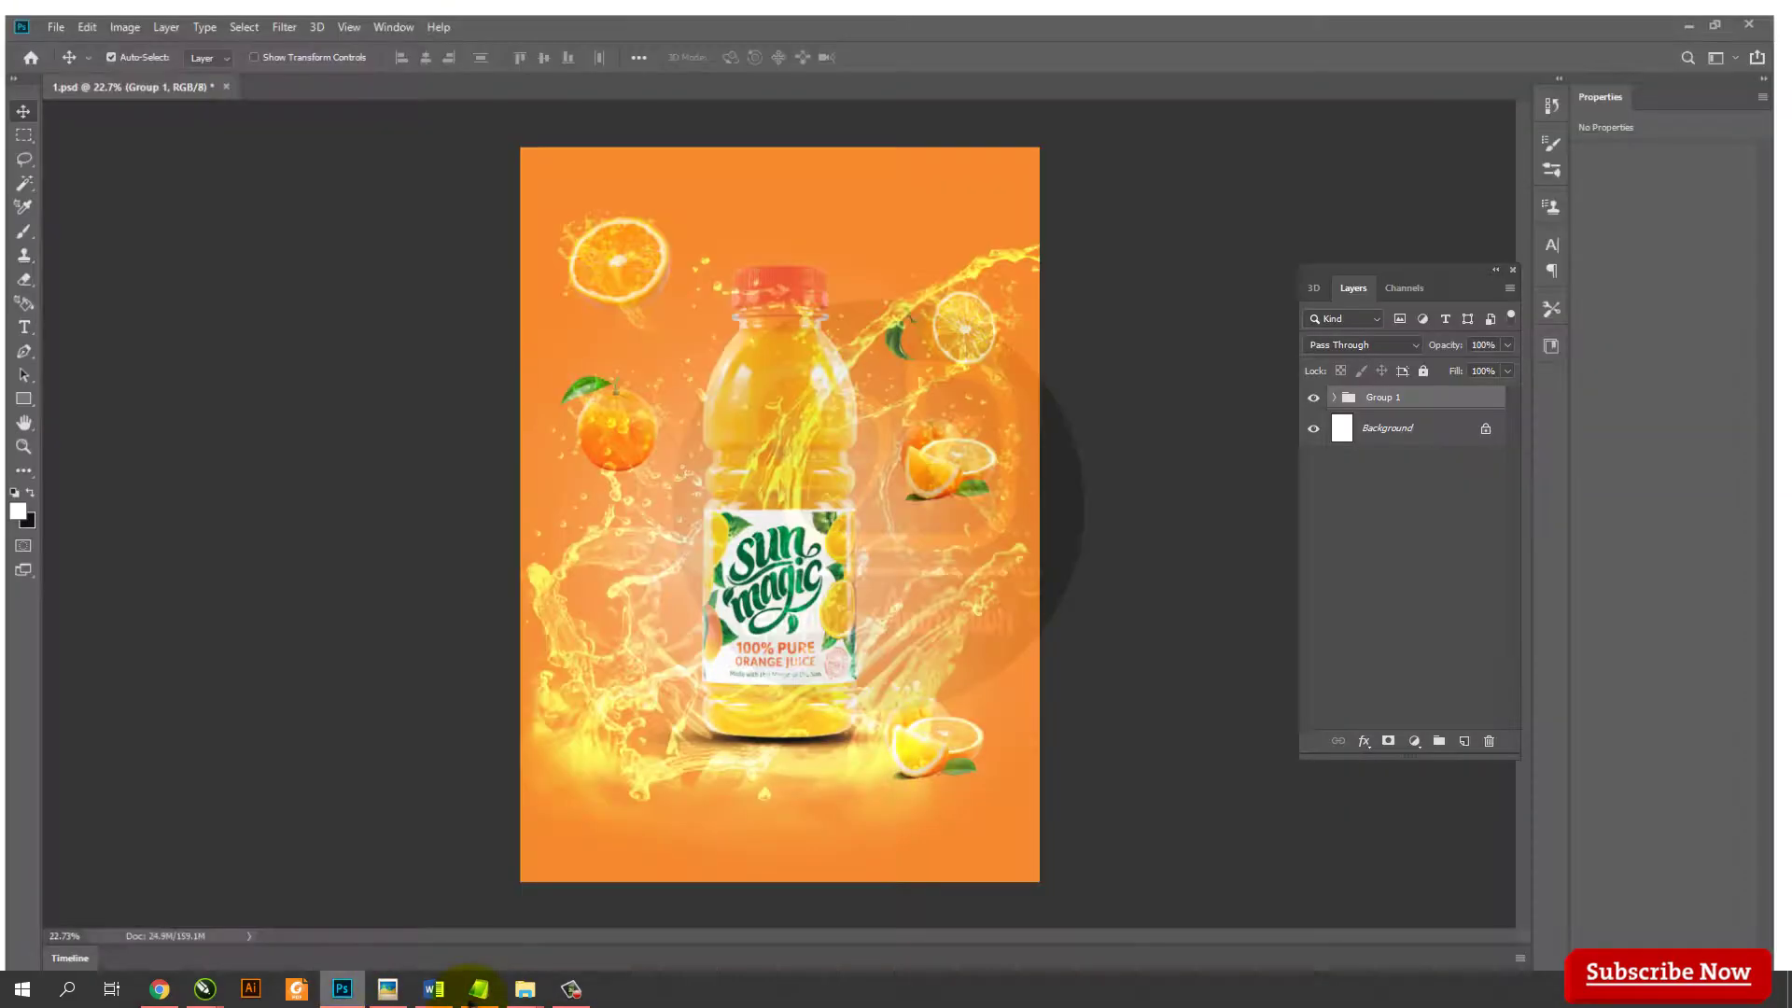
pyautogui.click(1334, 396)
pyautogui.scroll(-3, 1332, 653)
pyautogui.scroll(-2, 1335, 691)
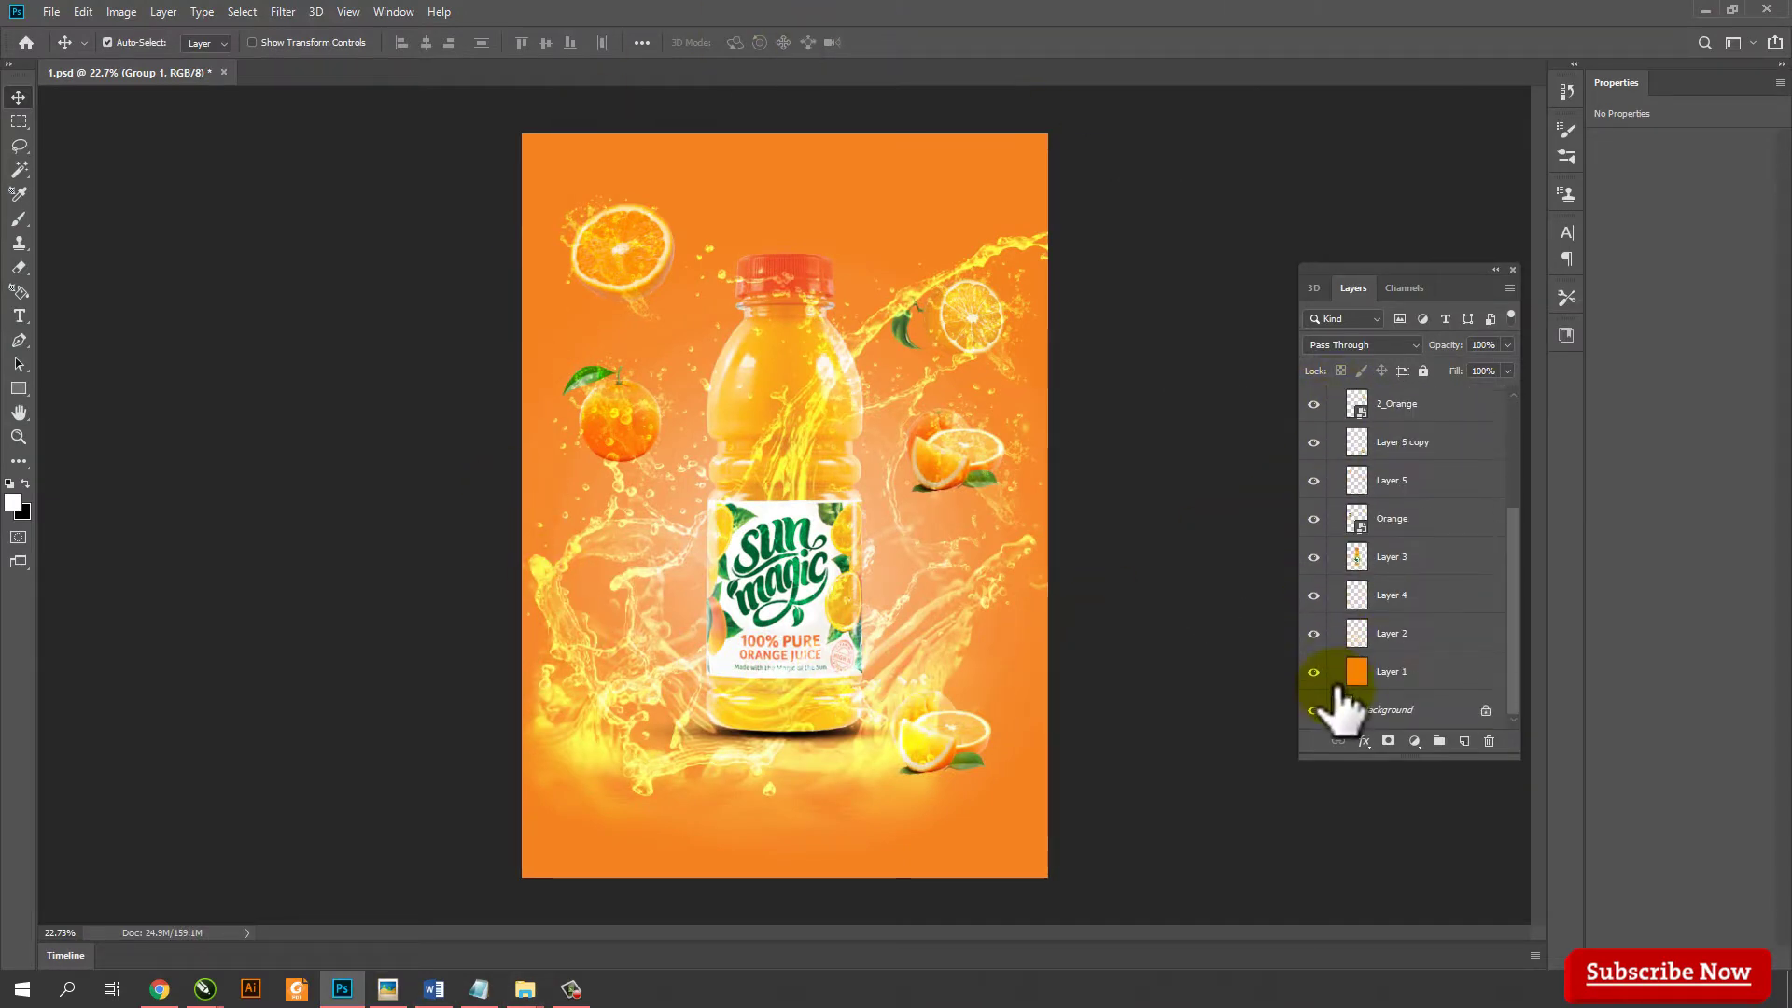
pyautogui.scroll(3, 1335, 696)
pyautogui.scroll(2, 1352, 620)
pyautogui.click(1334, 397)
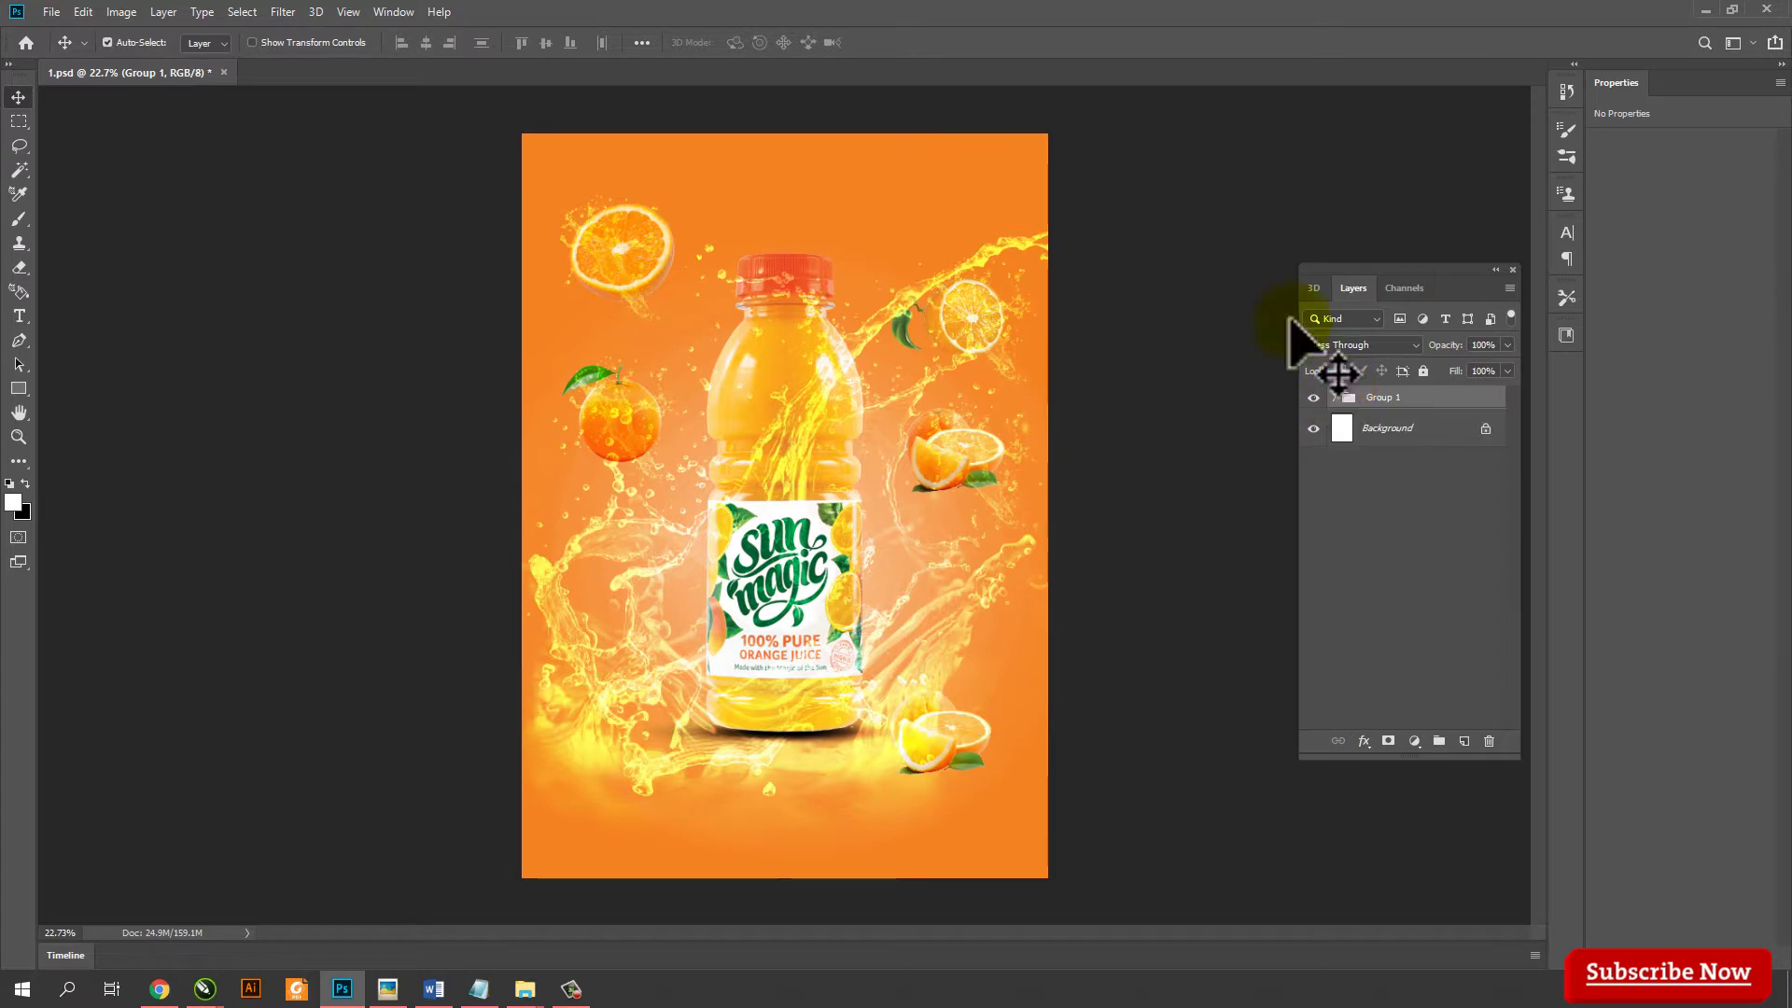
pyautogui.click(502, 484)
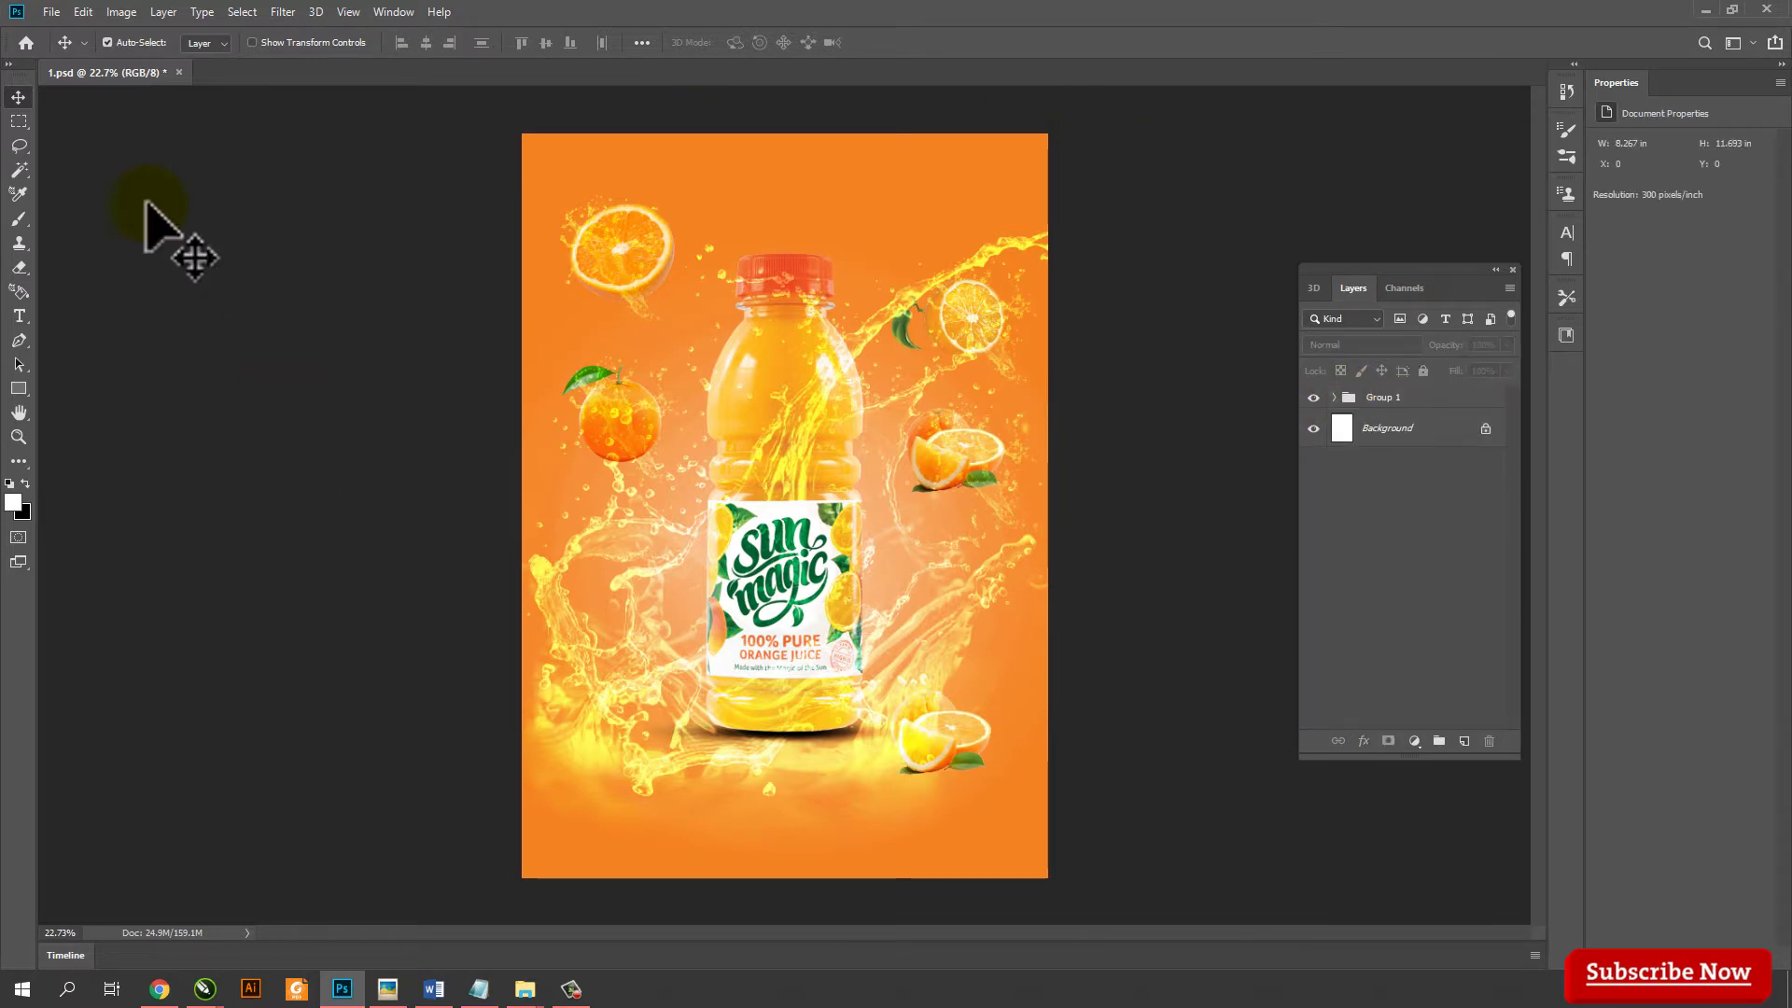
# Create a new A4 document (210 × 297 mm, 300 ppi) with a white background
pyautogui.click(52, 11)
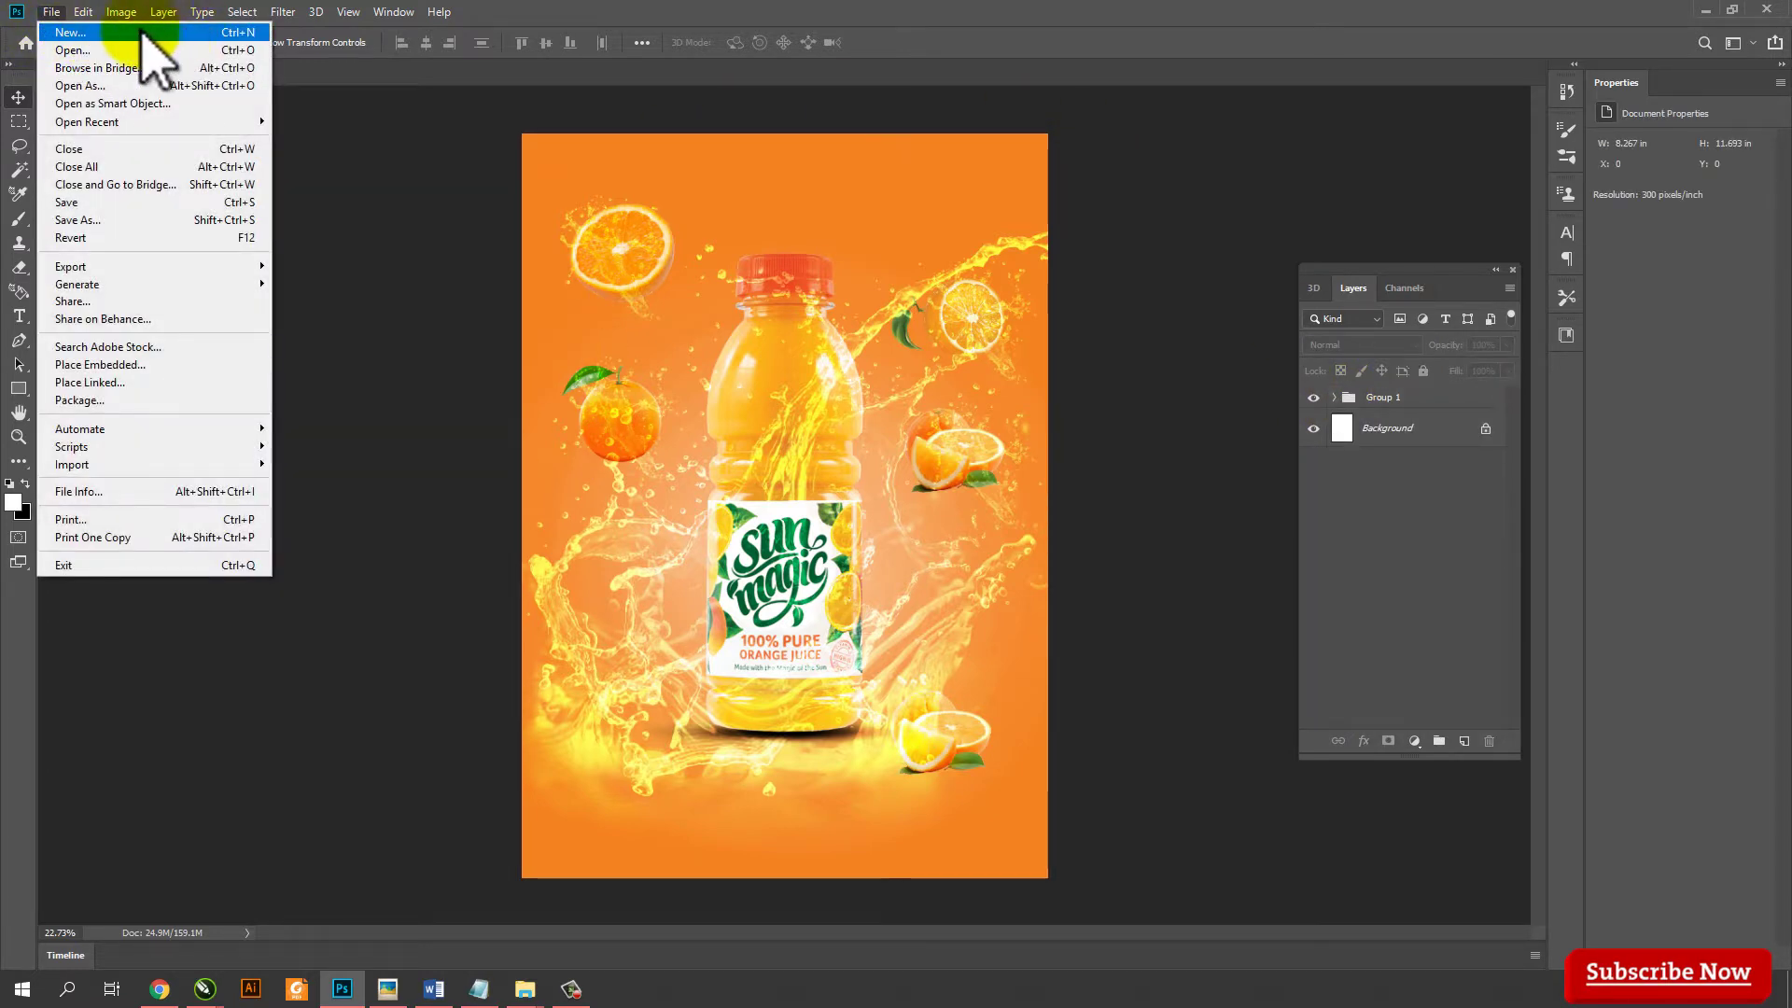
pyautogui.click(200, 32)
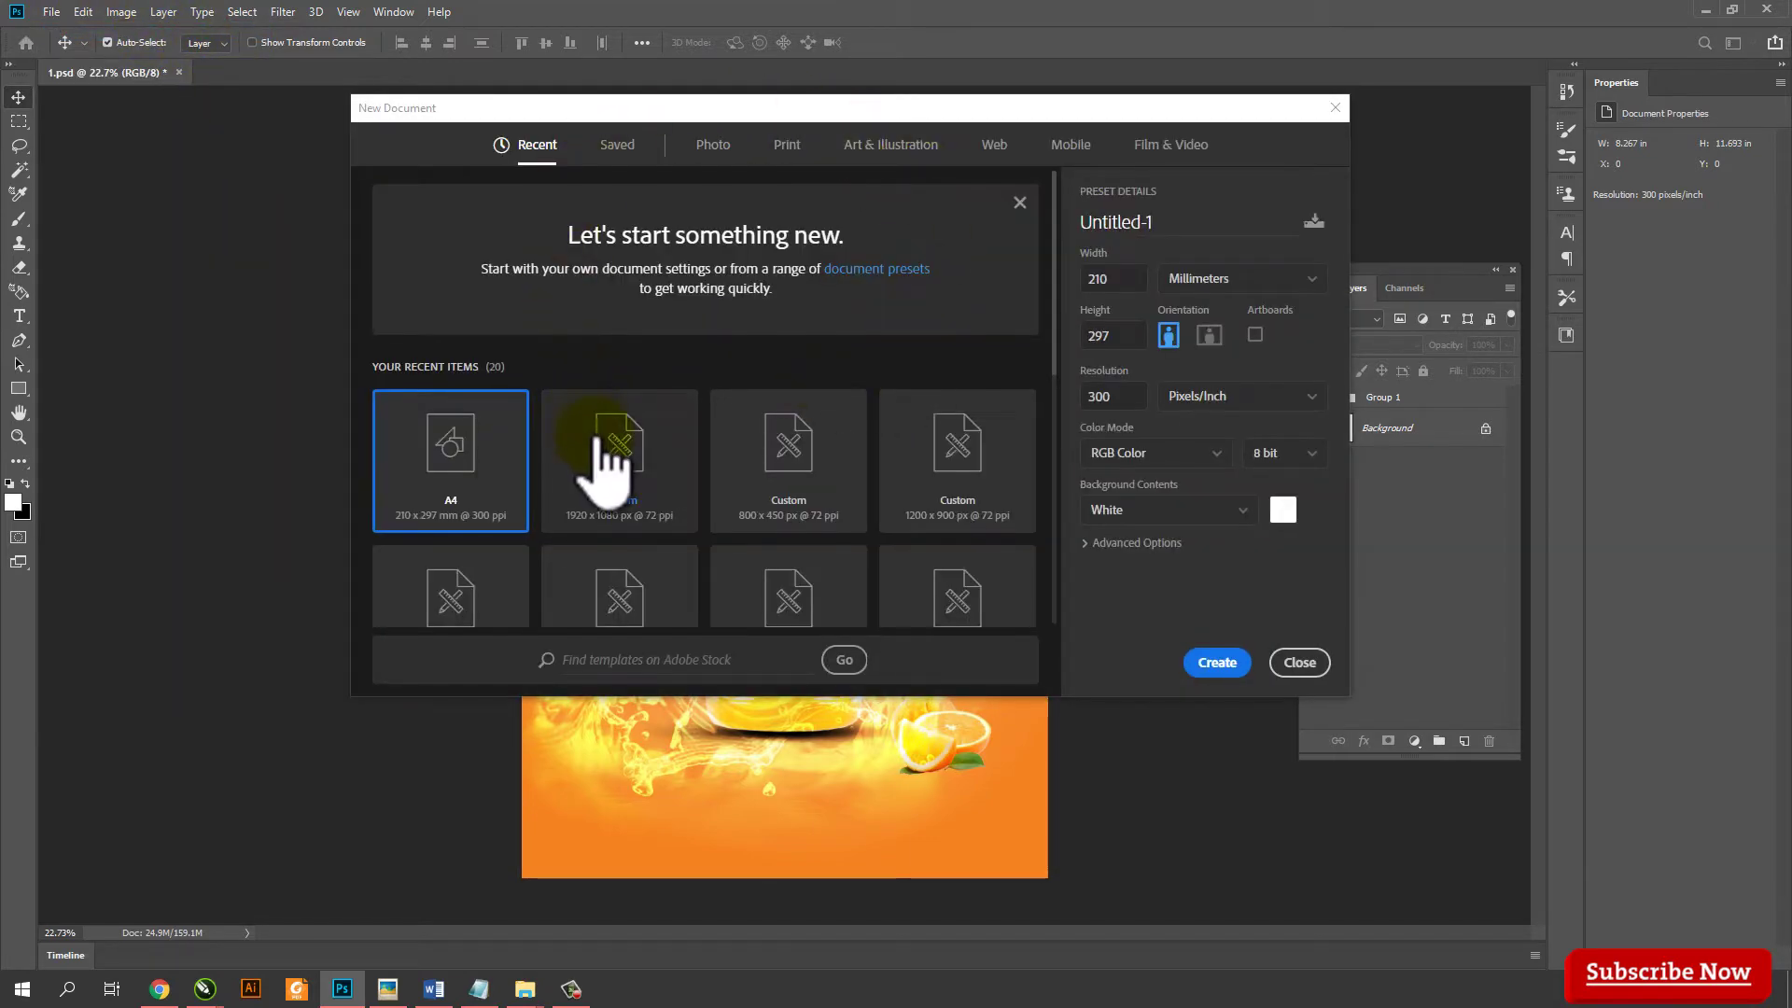
pyautogui.click(599, 438)
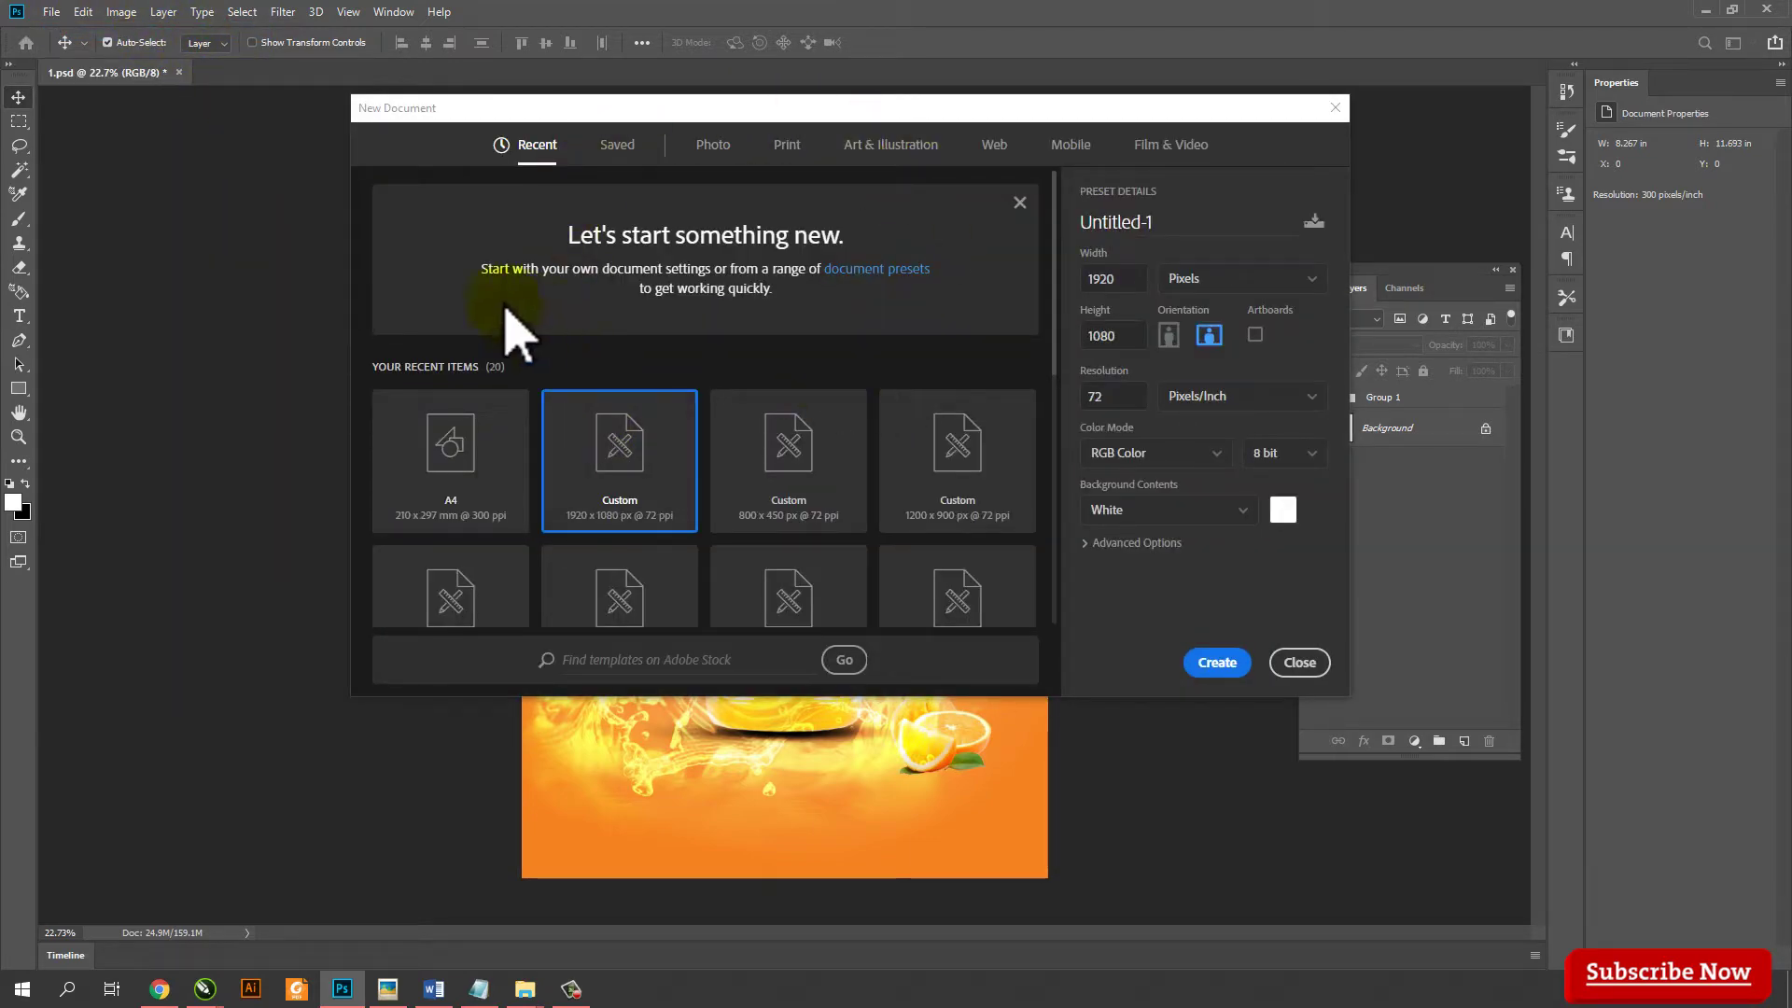
pyautogui.click(453, 448)
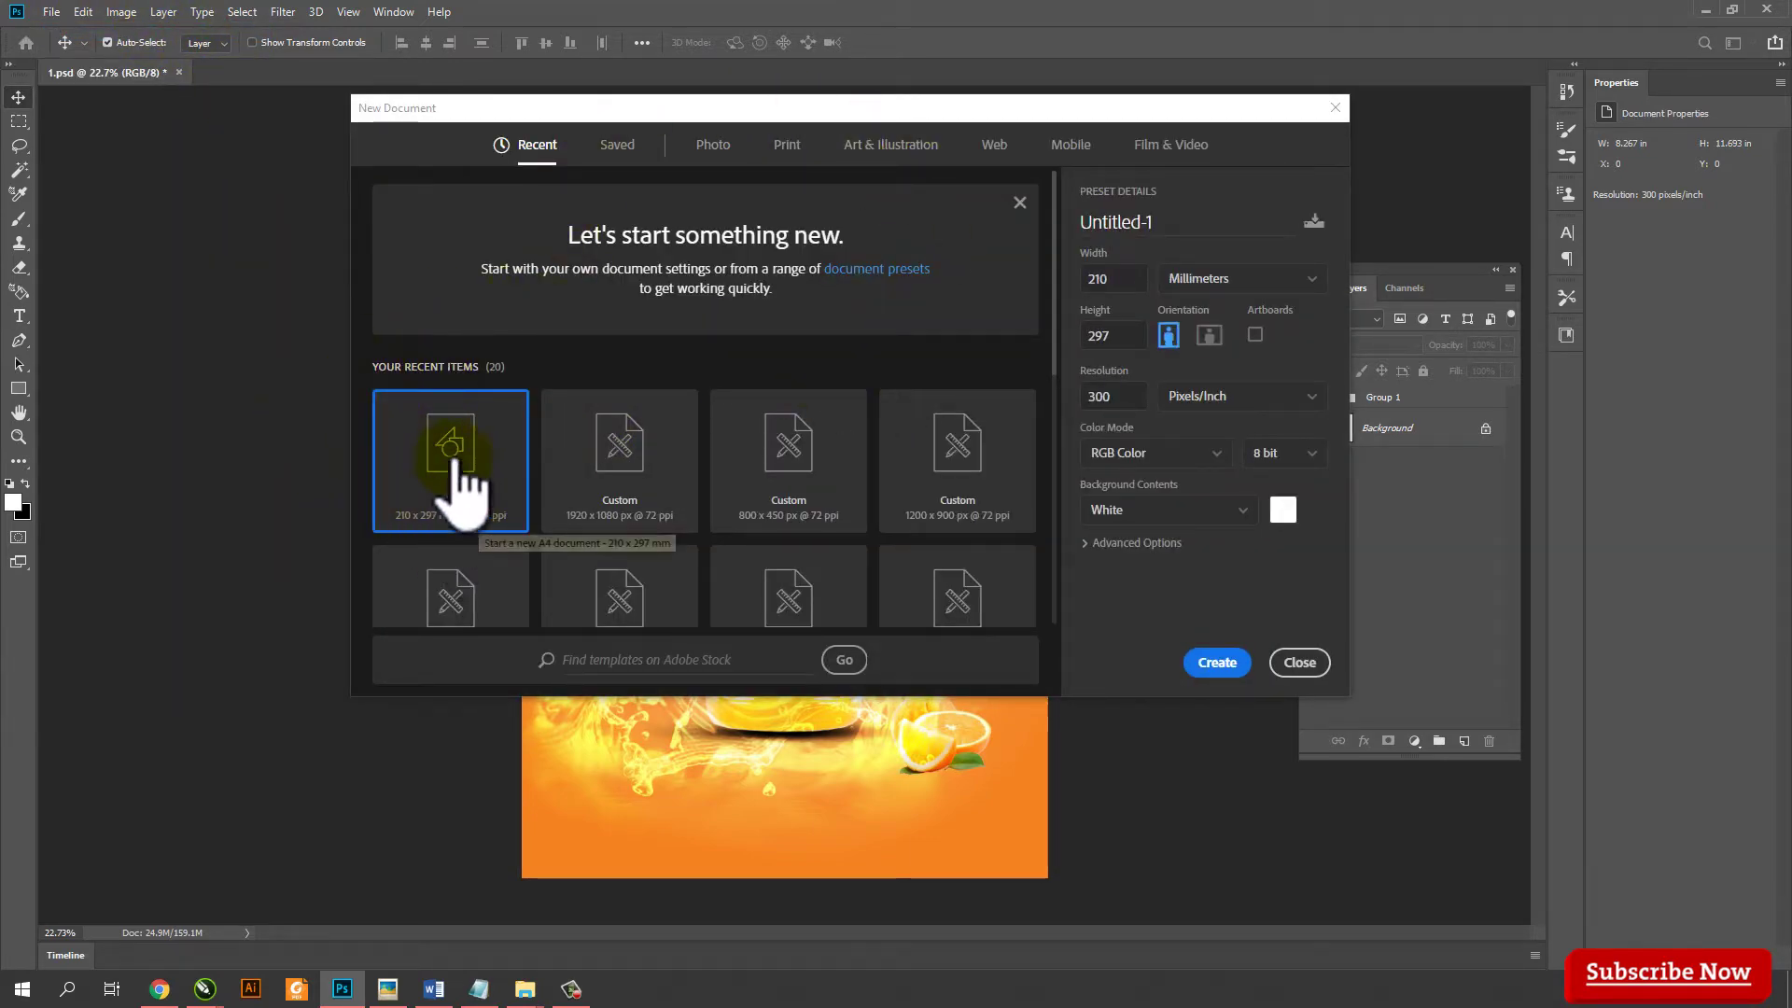
pyautogui.click(1129, 342)
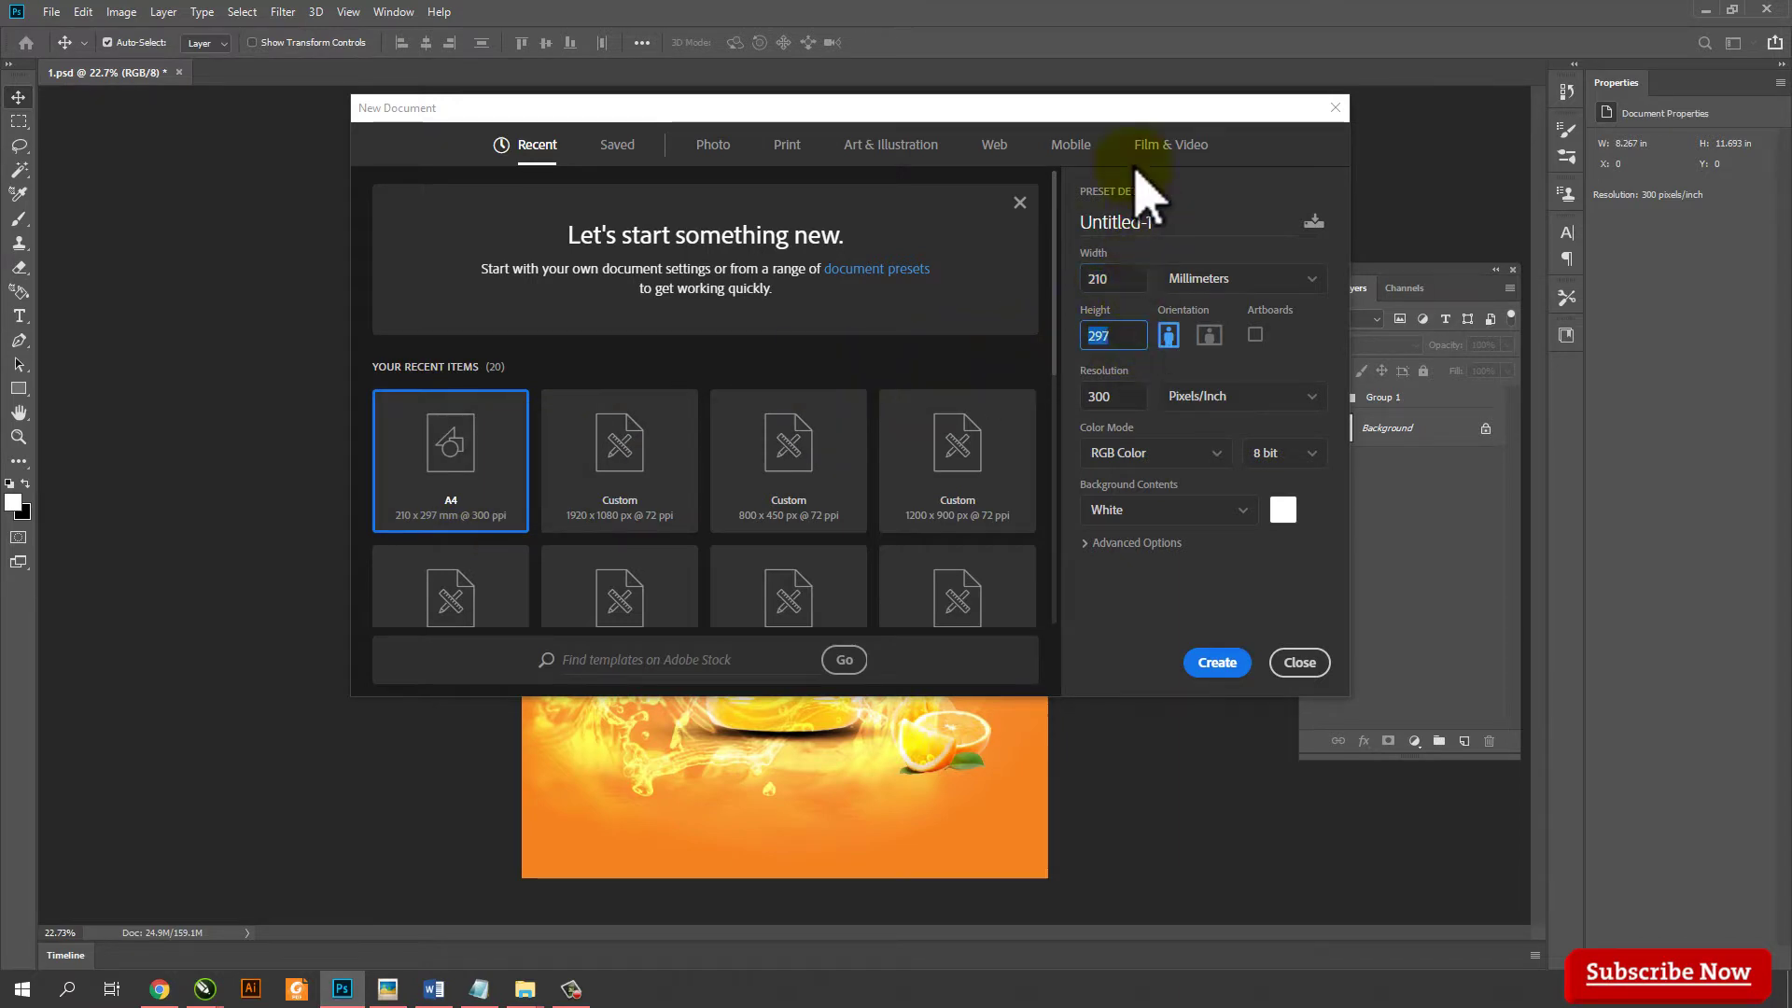
pyautogui.click(1283, 509)
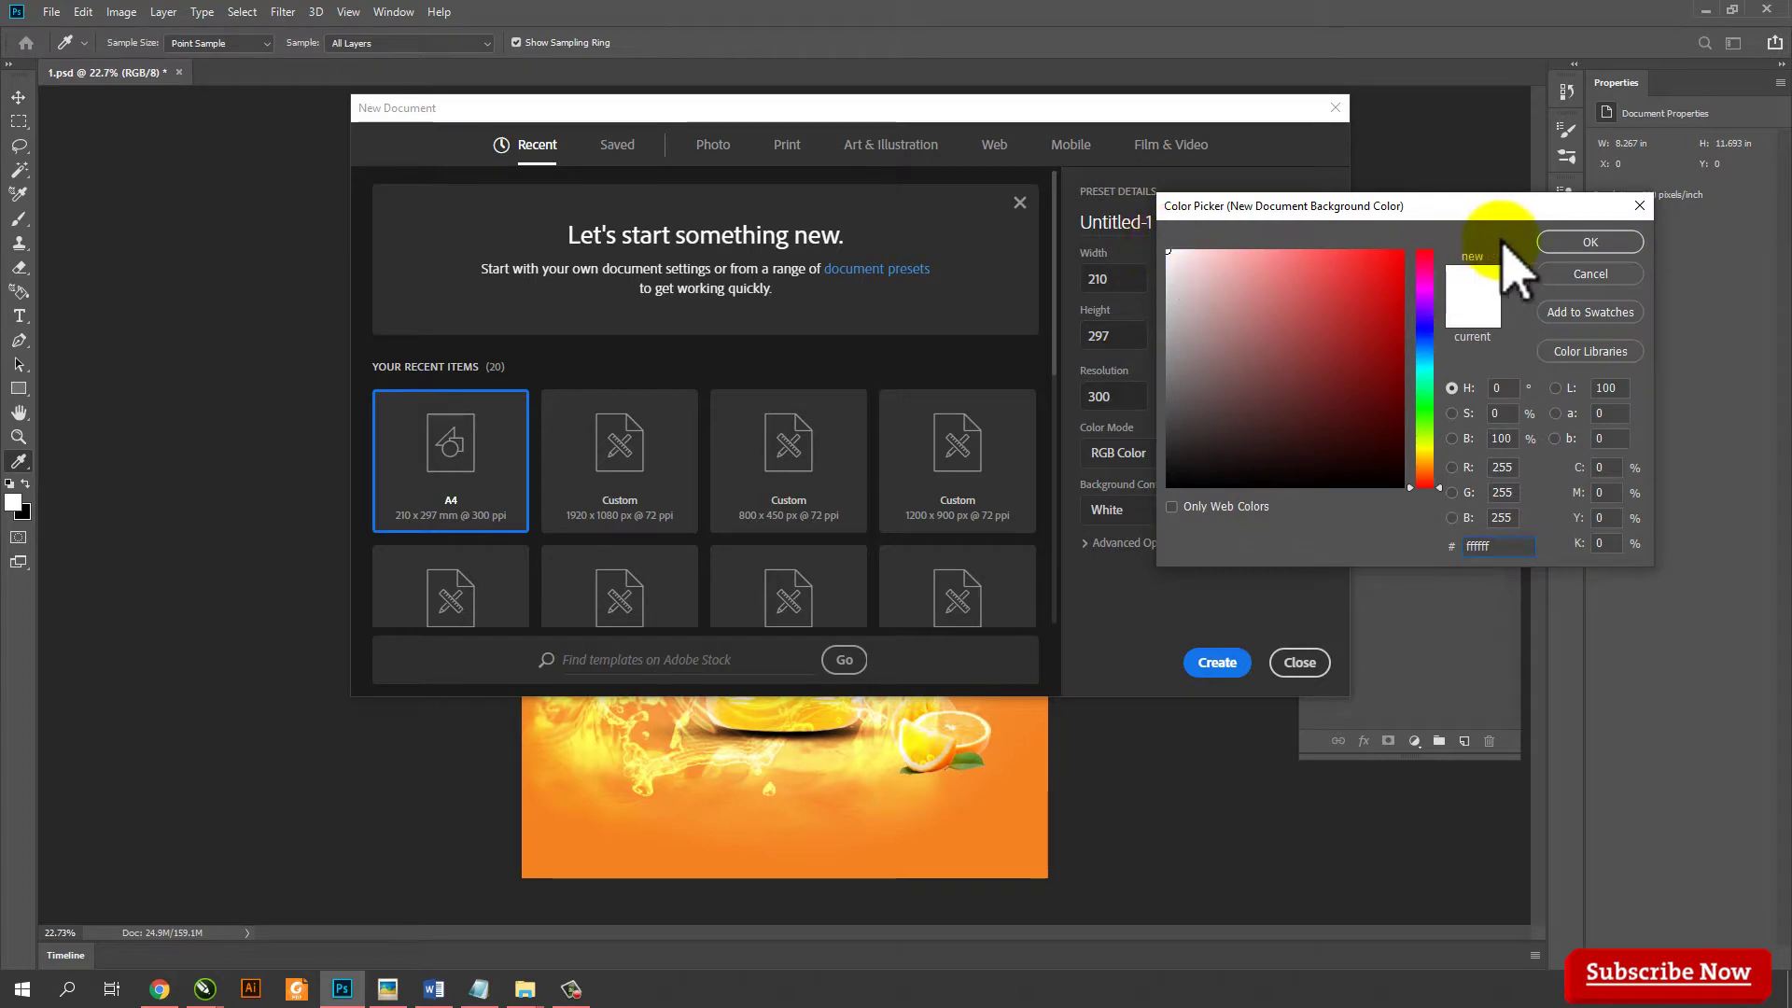
pyautogui.click(1550, 245)
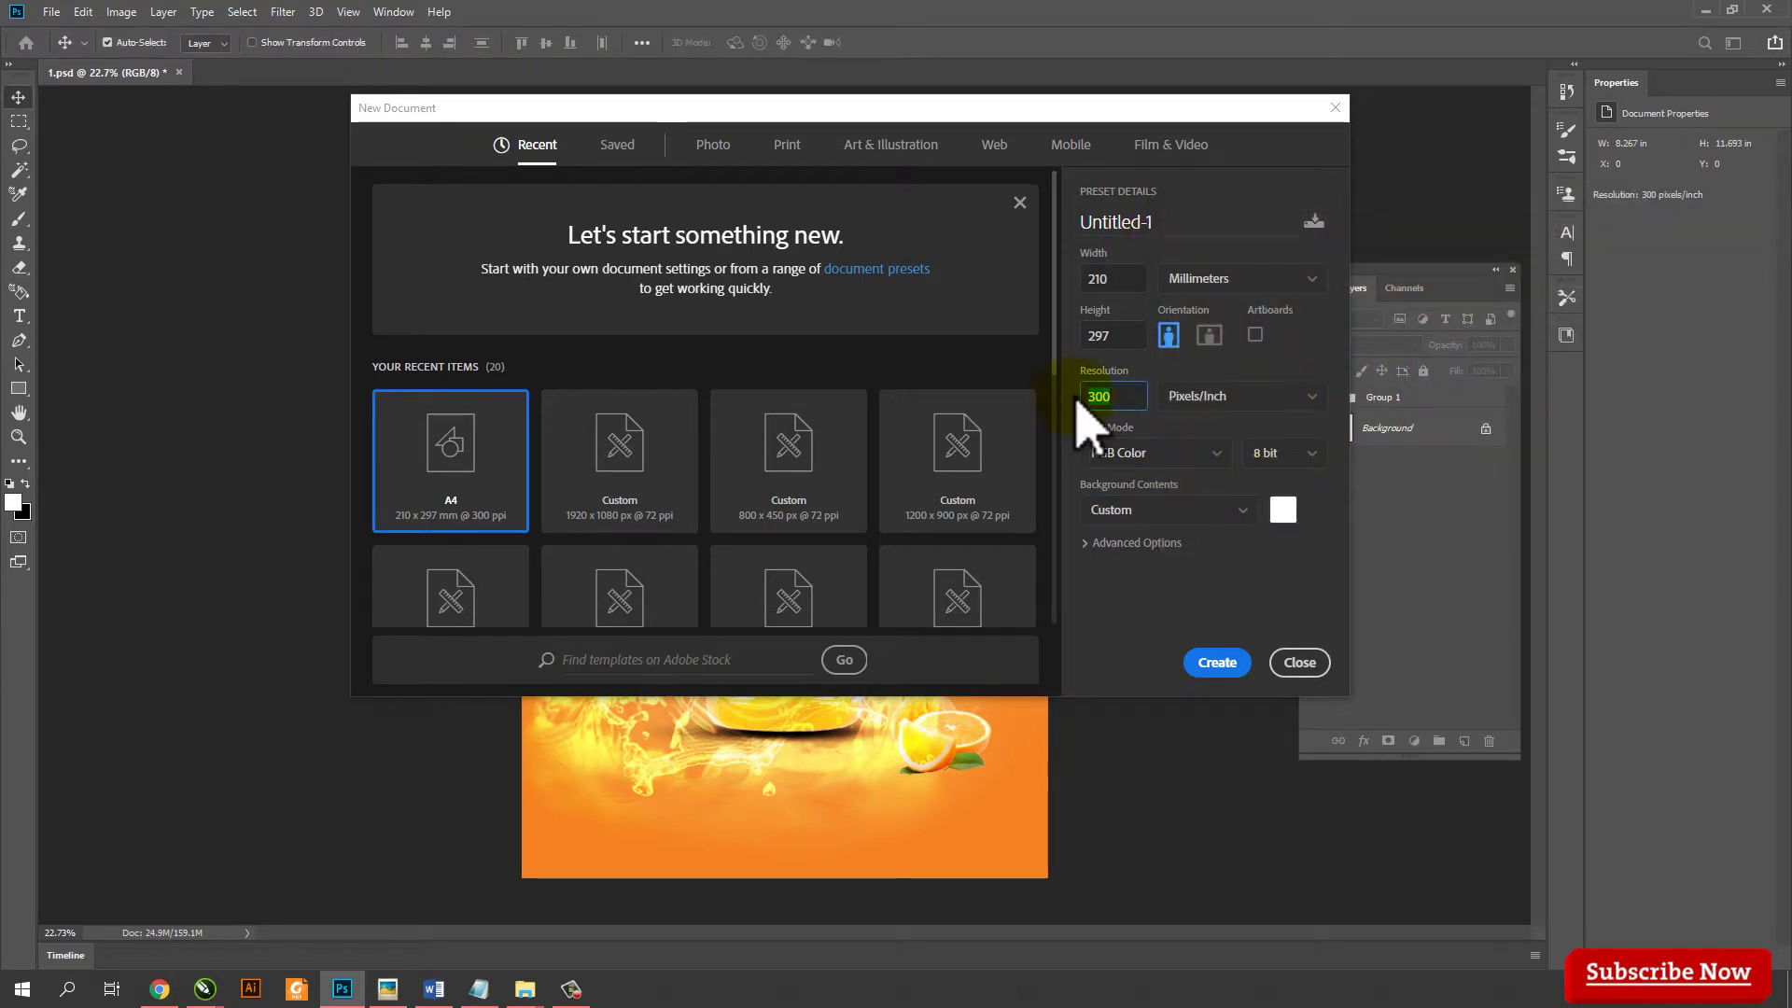
pyautogui.click(1225, 662)
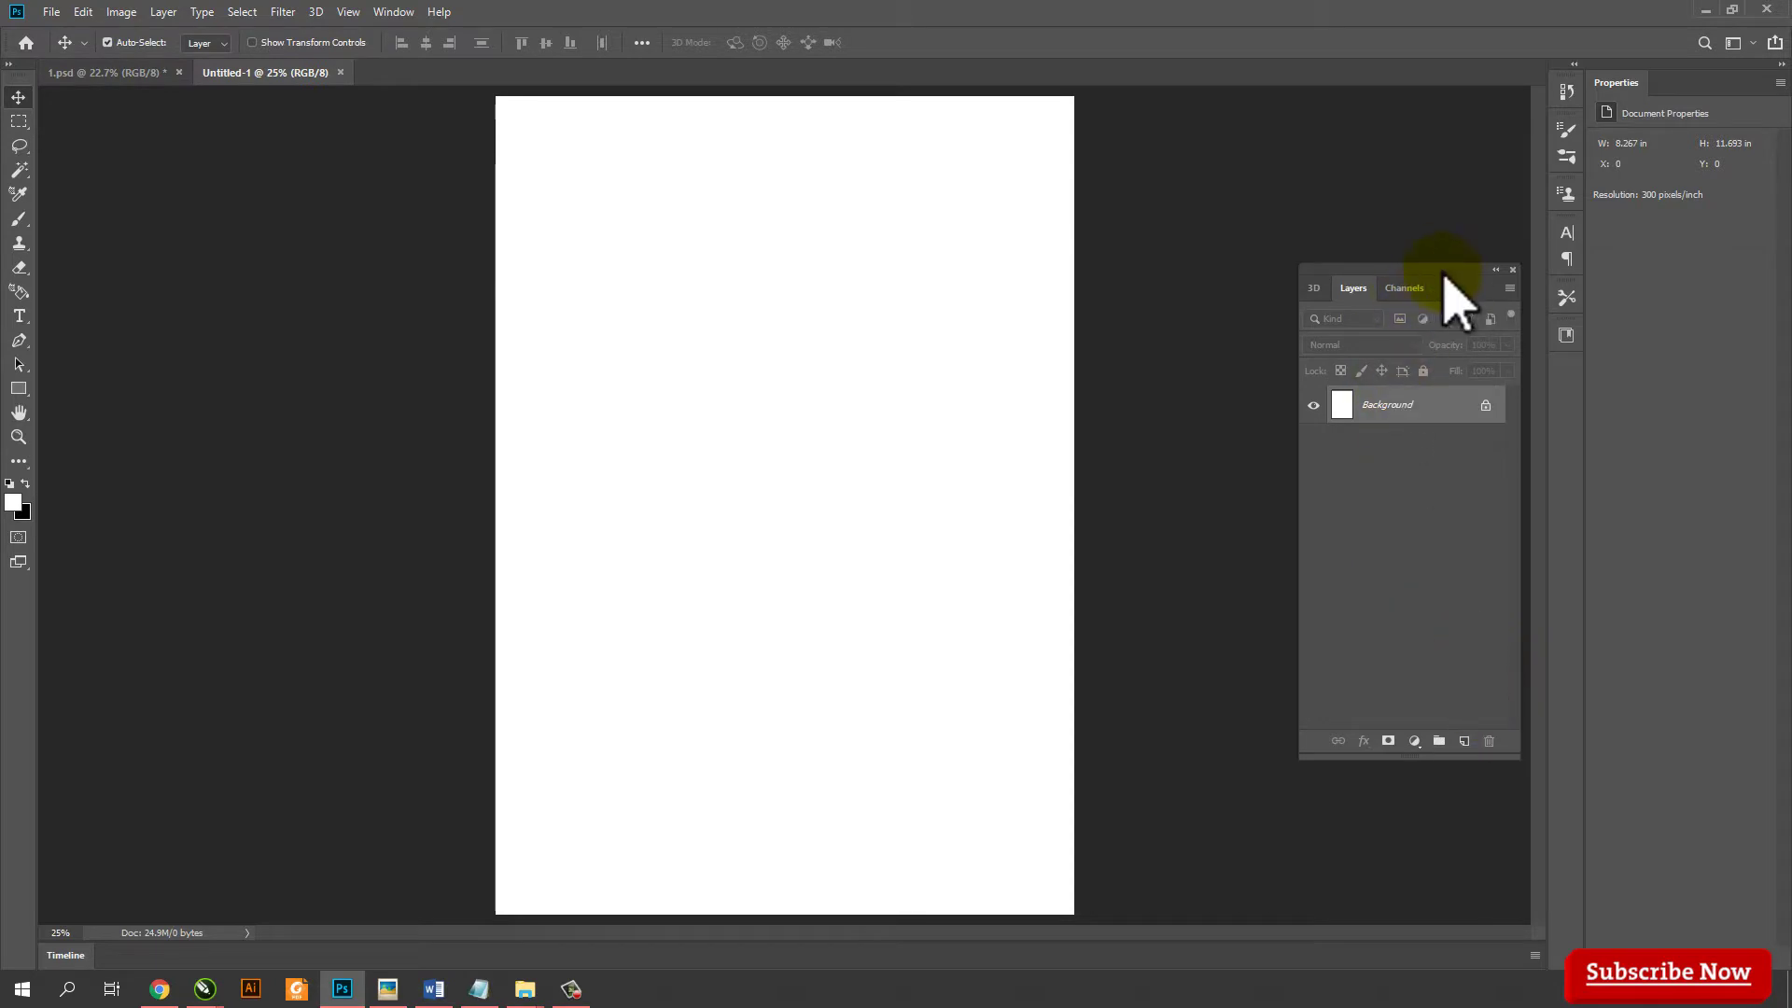
# Add empty Layer 1 and set the foreground to orange f58220 (M 60, Y 100)
pyautogui.moveTo(1445, 274); pyautogui.dragTo(1419, 156)
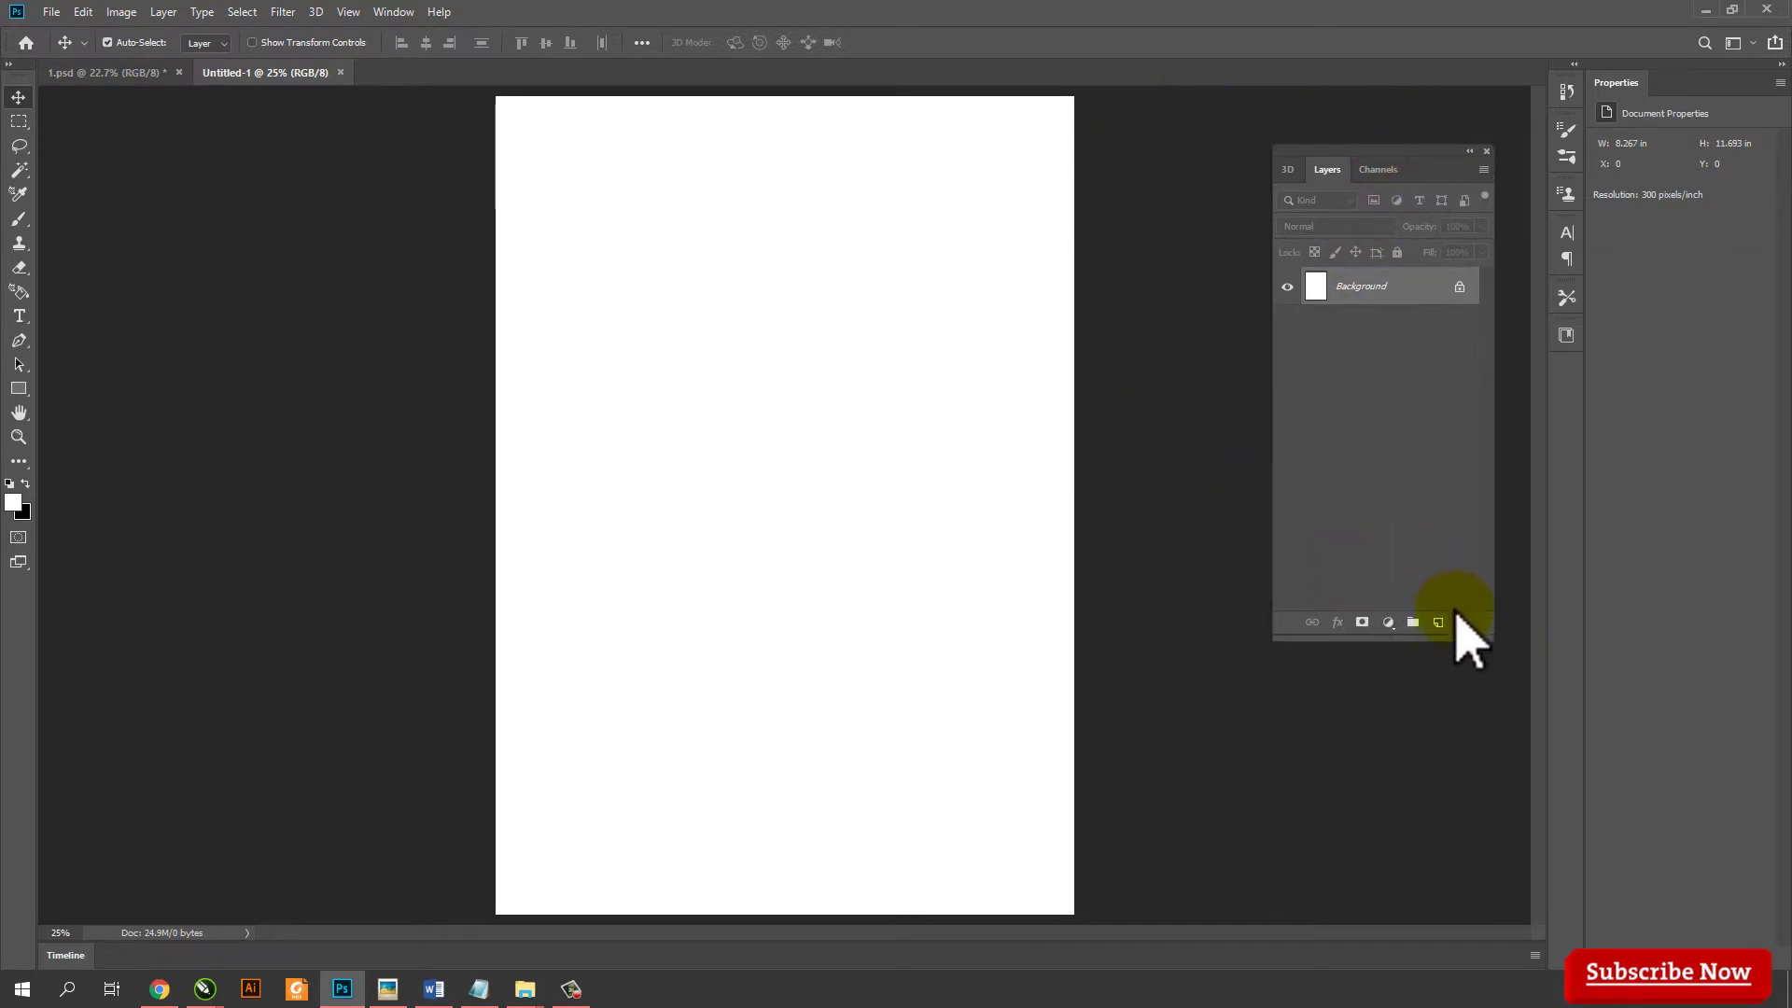
pyautogui.click(1438, 623)
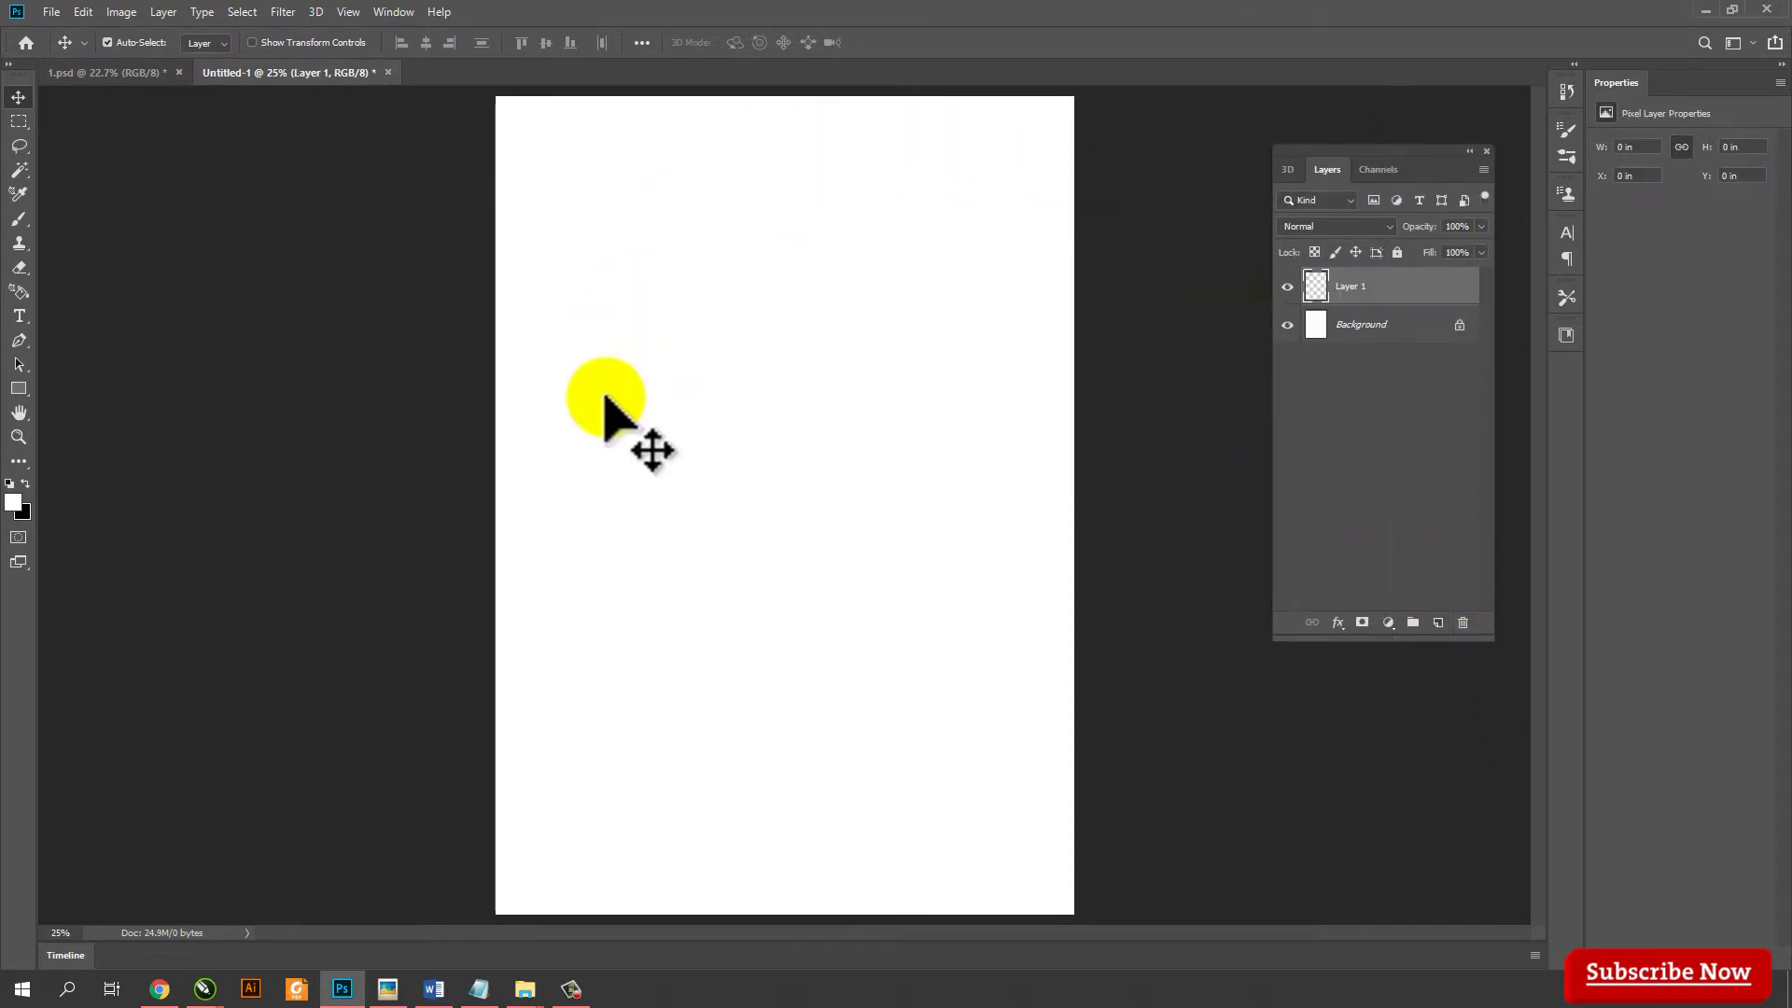
pyautogui.click(23, 530)
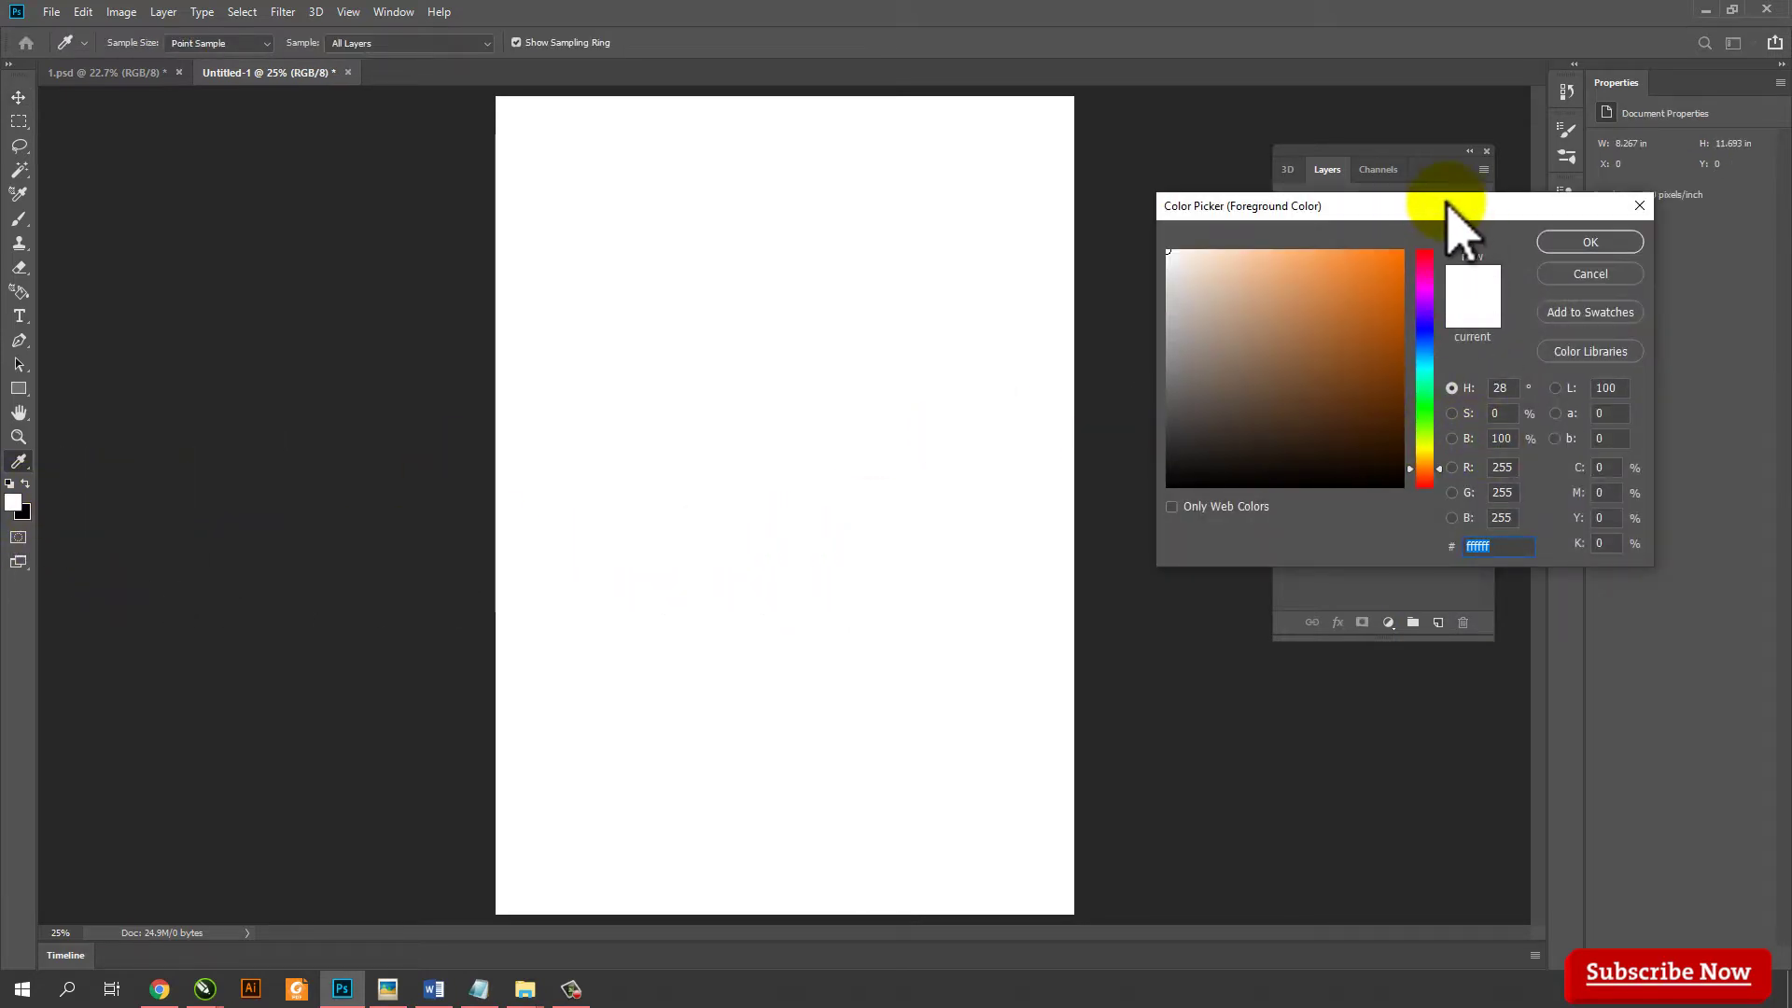
pyautogui.moveTo(1452, 207); pyautogui.dragTo(1000, 218)
pyautogui.click(1167, 504)
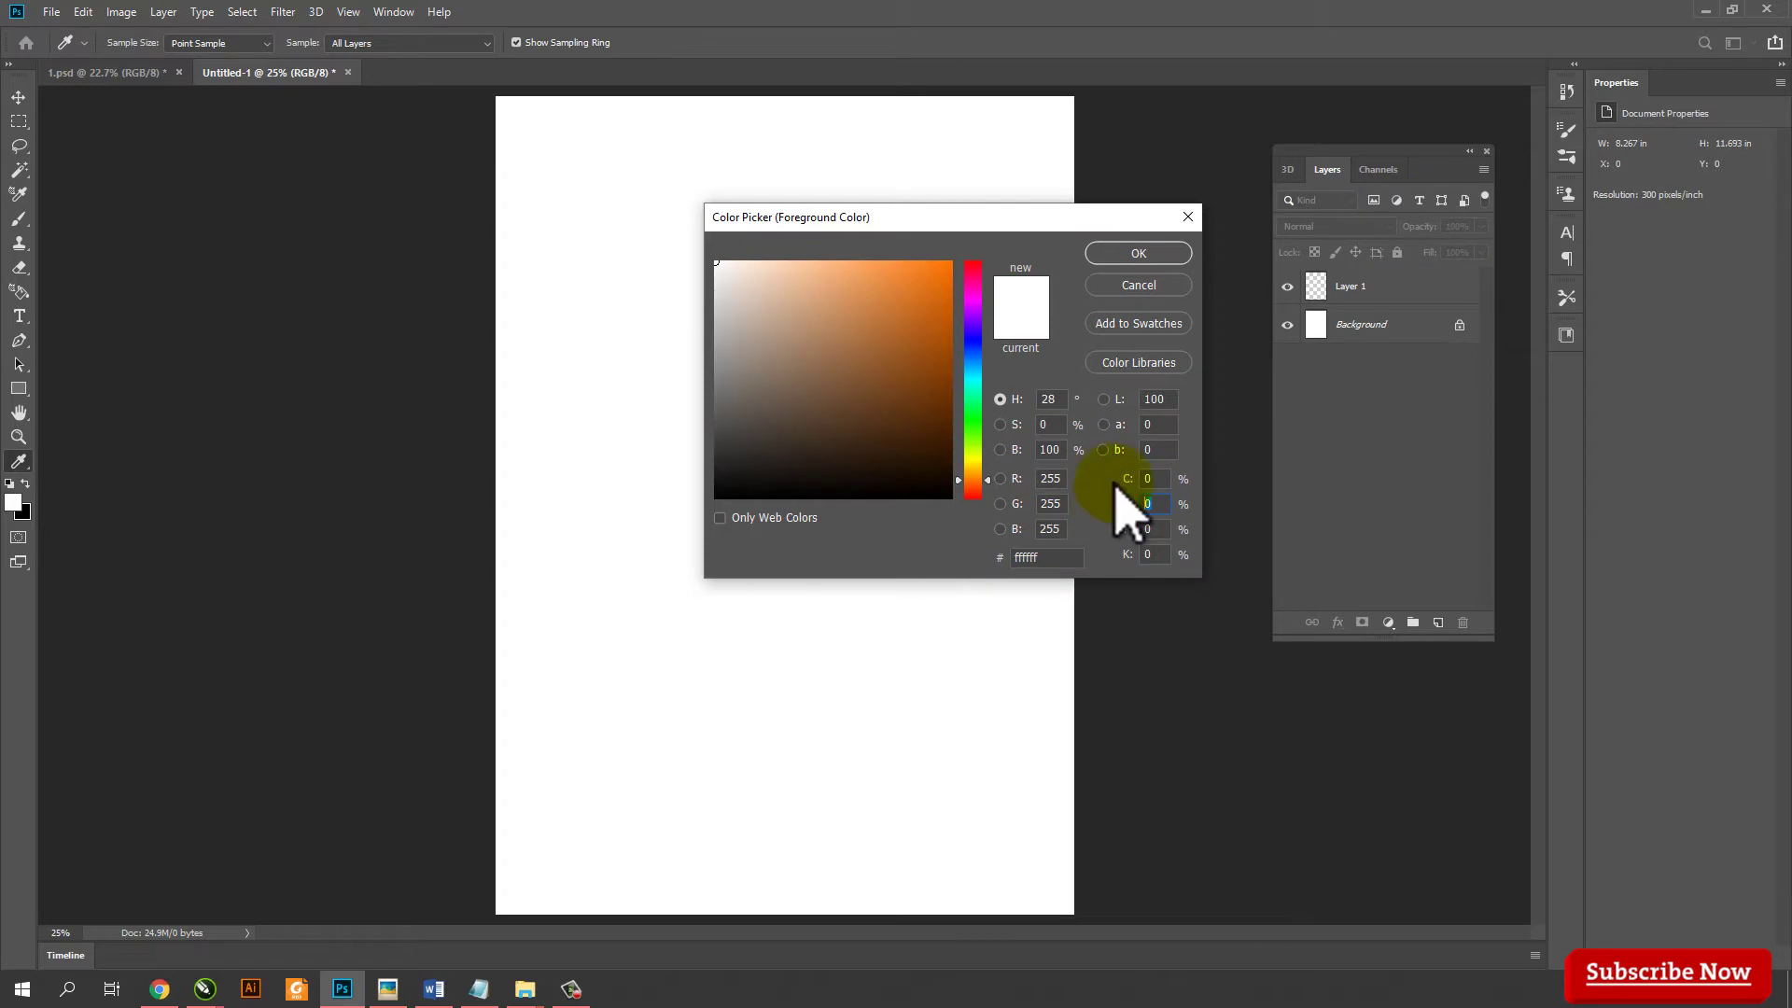
pyautogui.write('60')
pyautogui.press('Tab')
pyautogui.write('00')
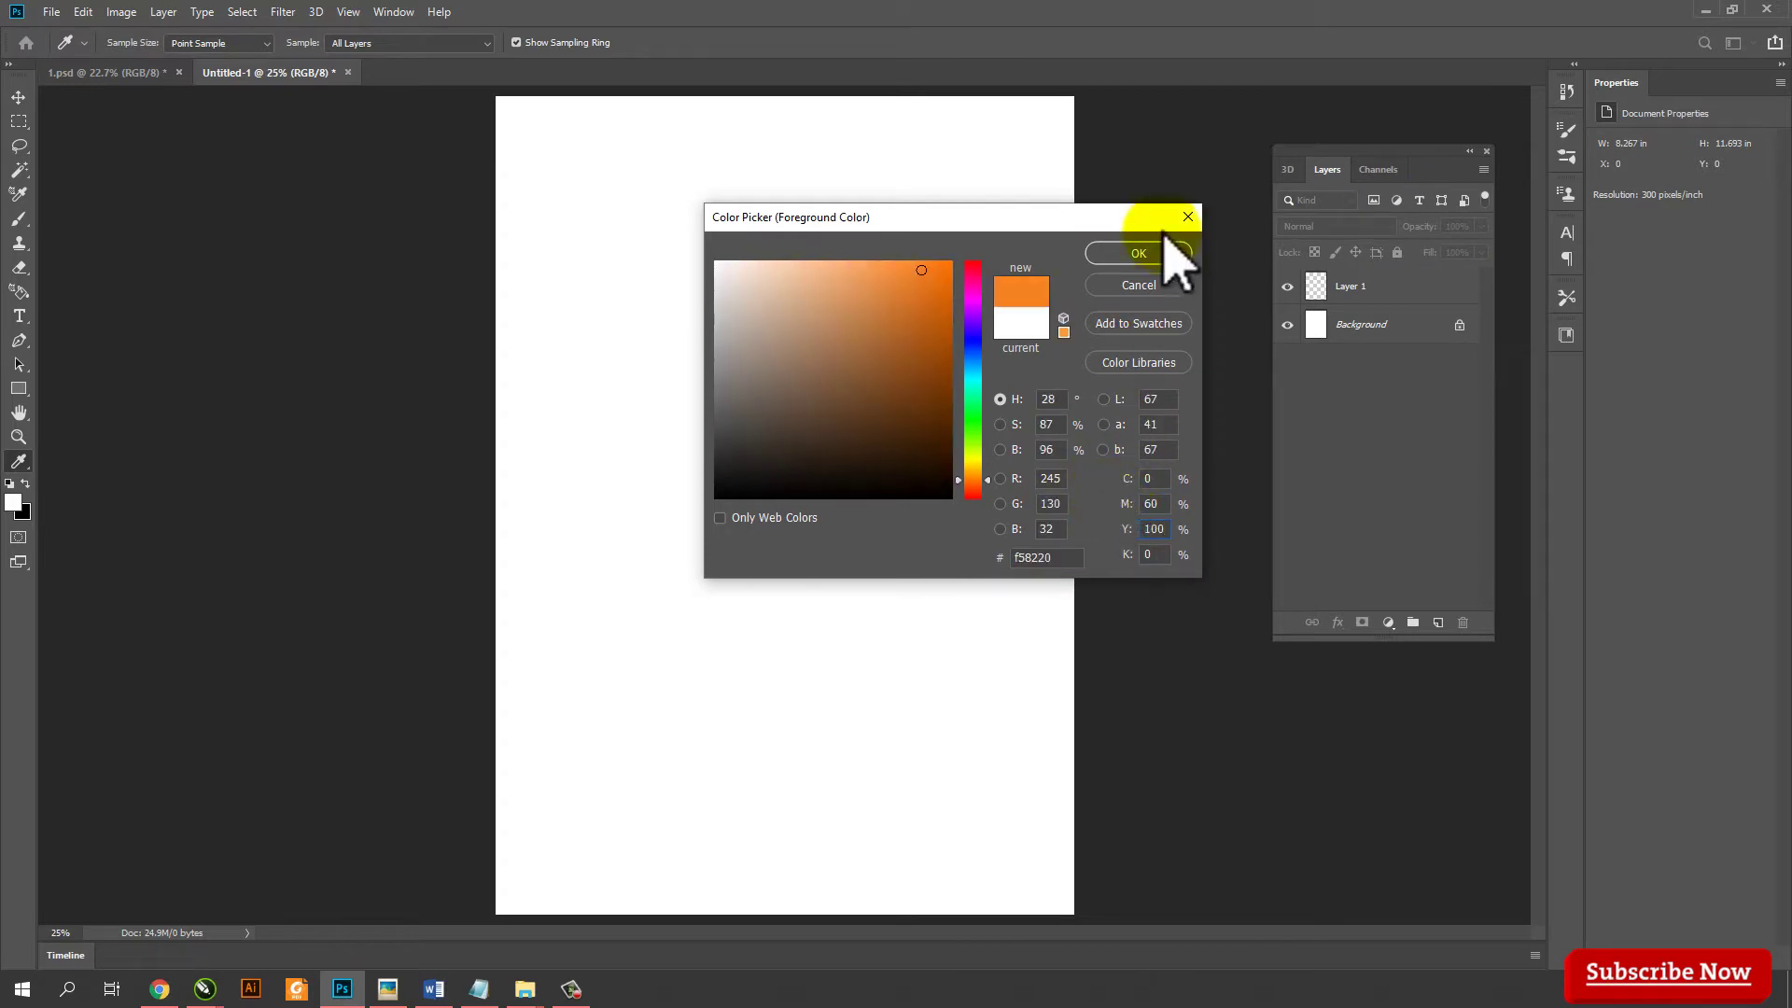
pyautogui.click(1162, 254)
pyautogui.press('v')
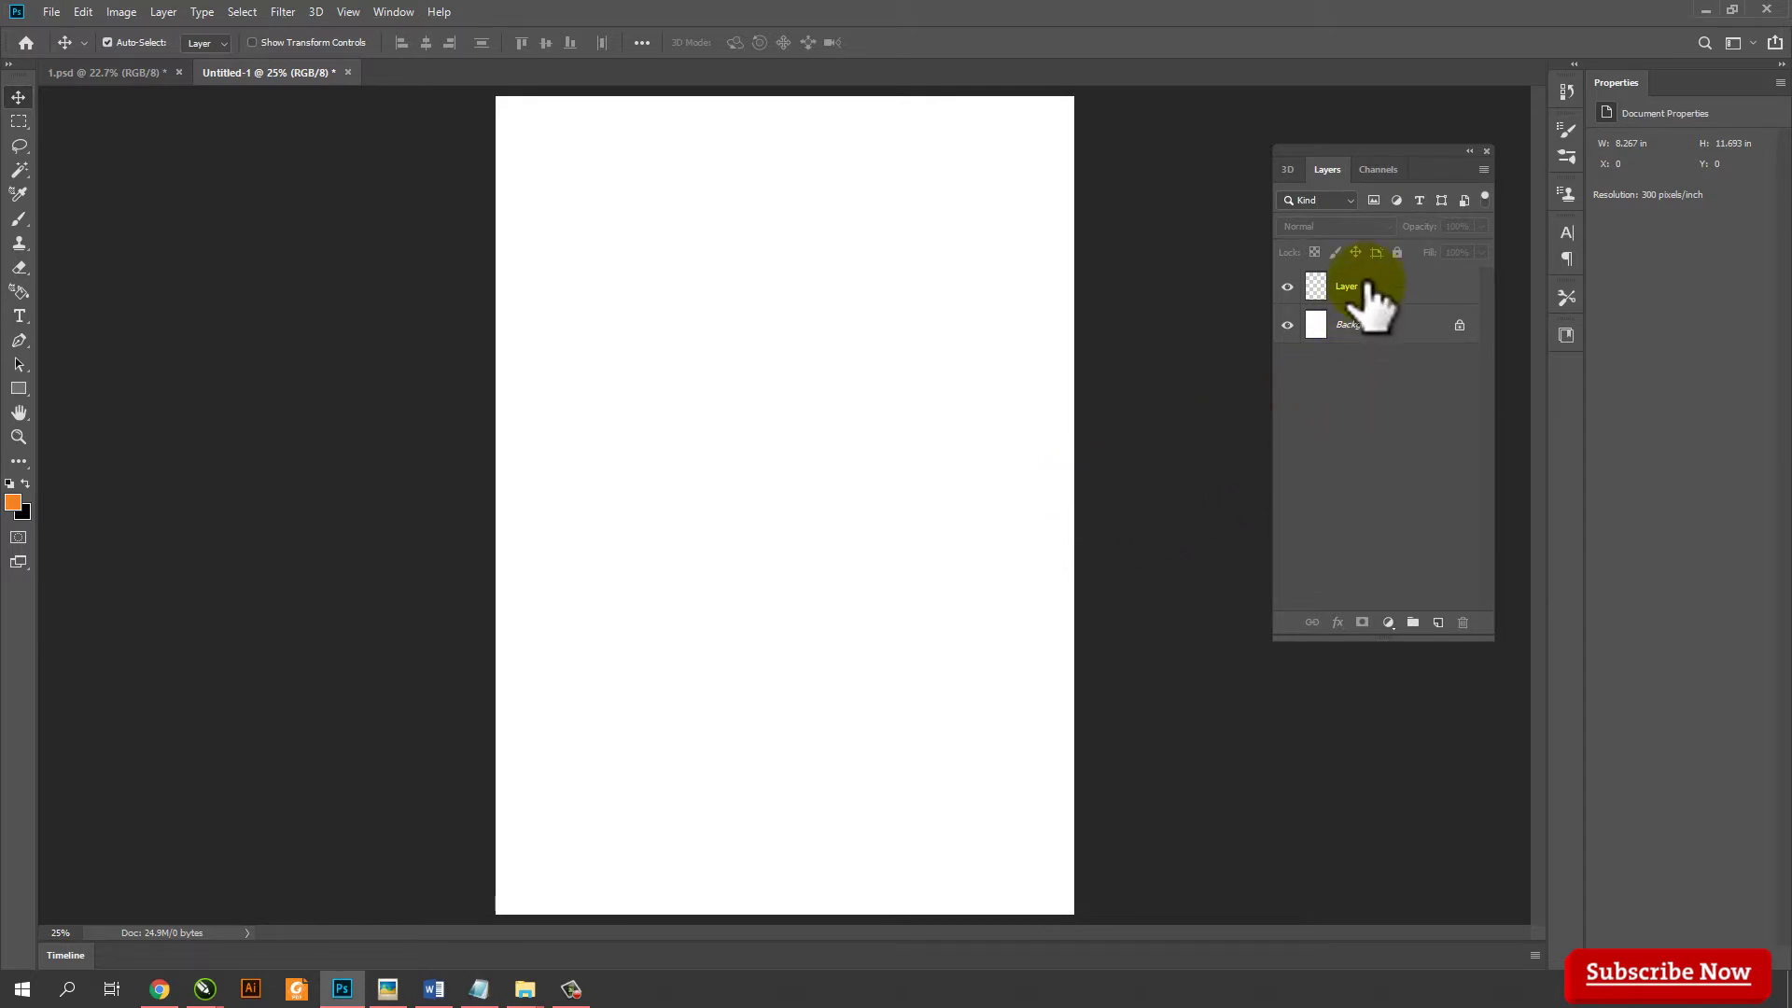
# Select Layer 1, try an Alt+Backspace orange fill, then undo it
pyautogui.click(1369, 285)
pyautogui.hotkey('alt', 'BackSpace')
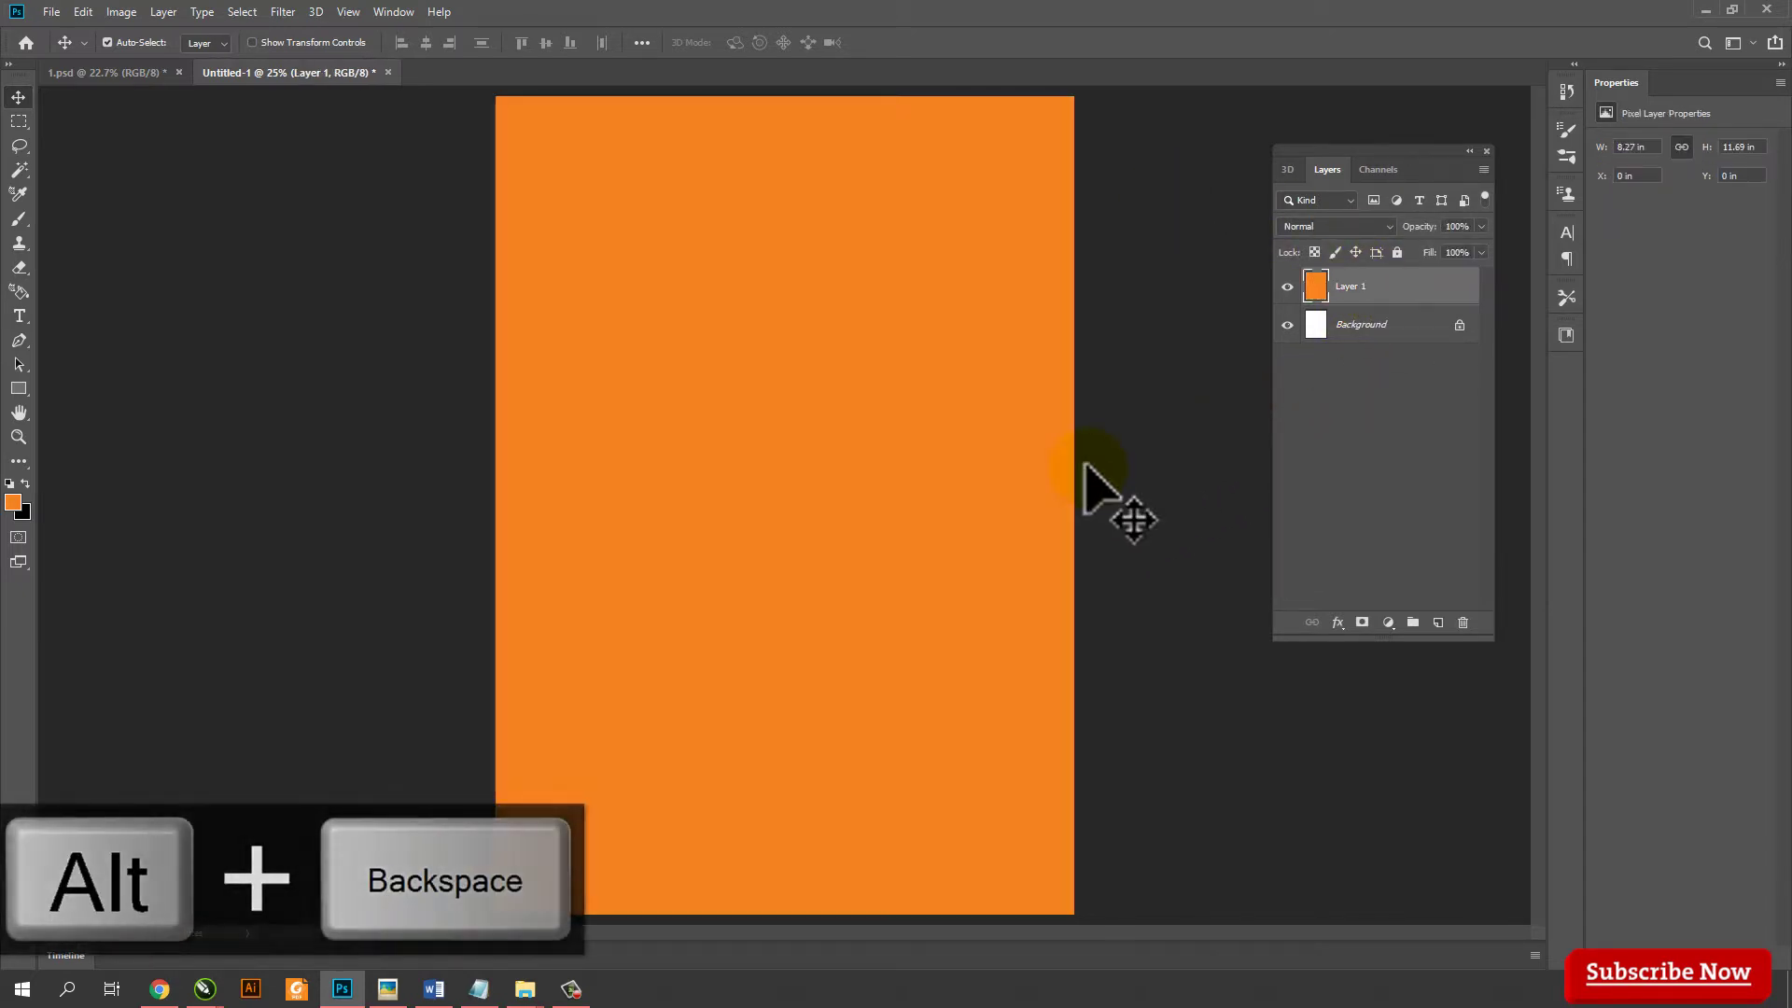
pyautogui.hotkey('ctrl', 'z')
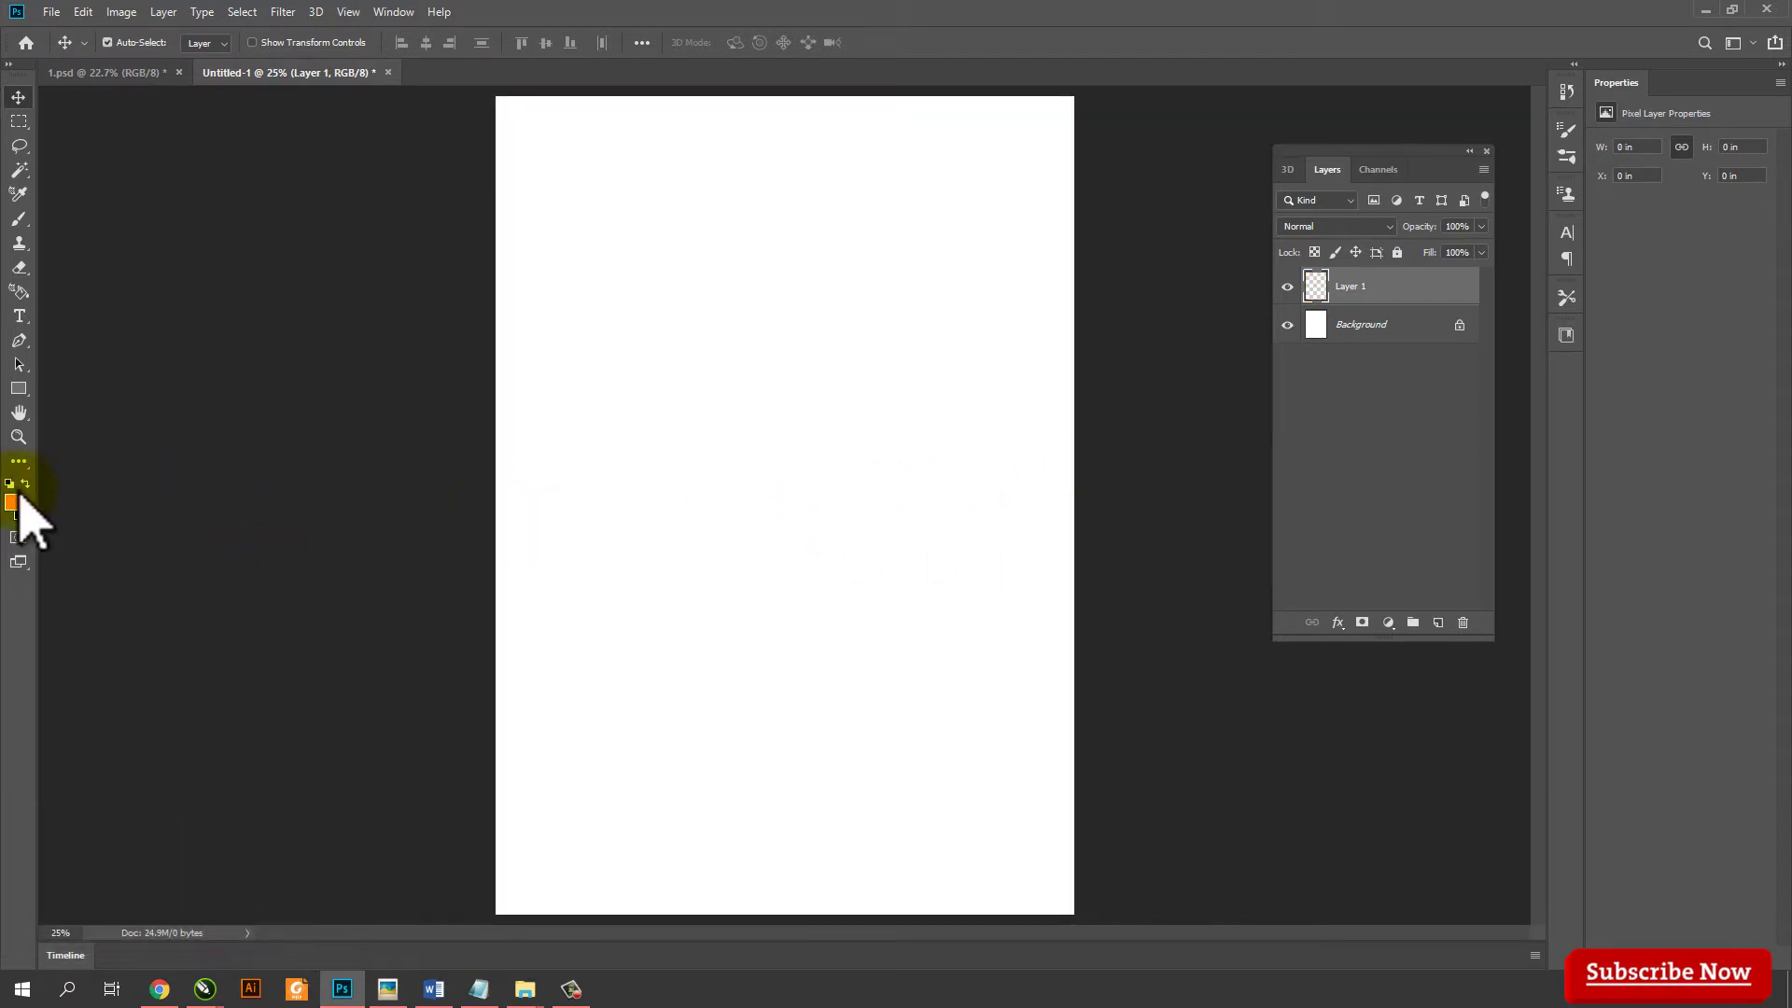
# Fill Layer 1 solid orange with the Paint Bucket and add empty Layer 2
pyautogui.click(17, 461)
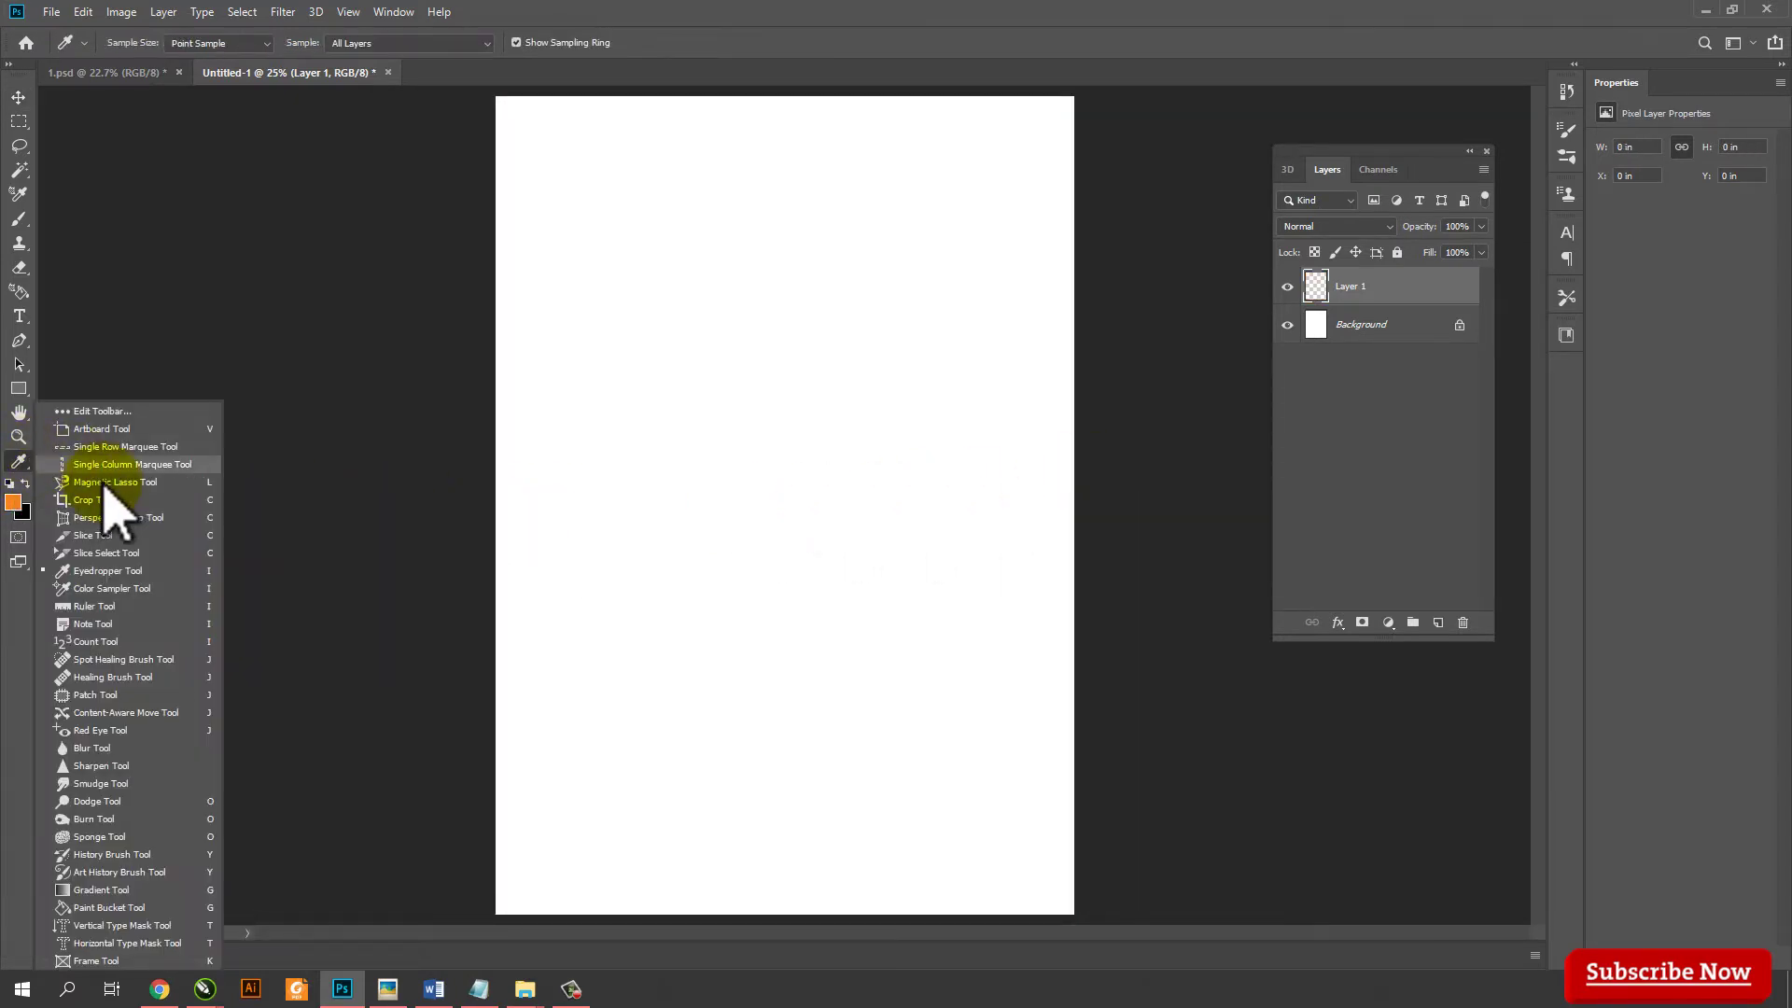
pyautogui.click(109, 907)
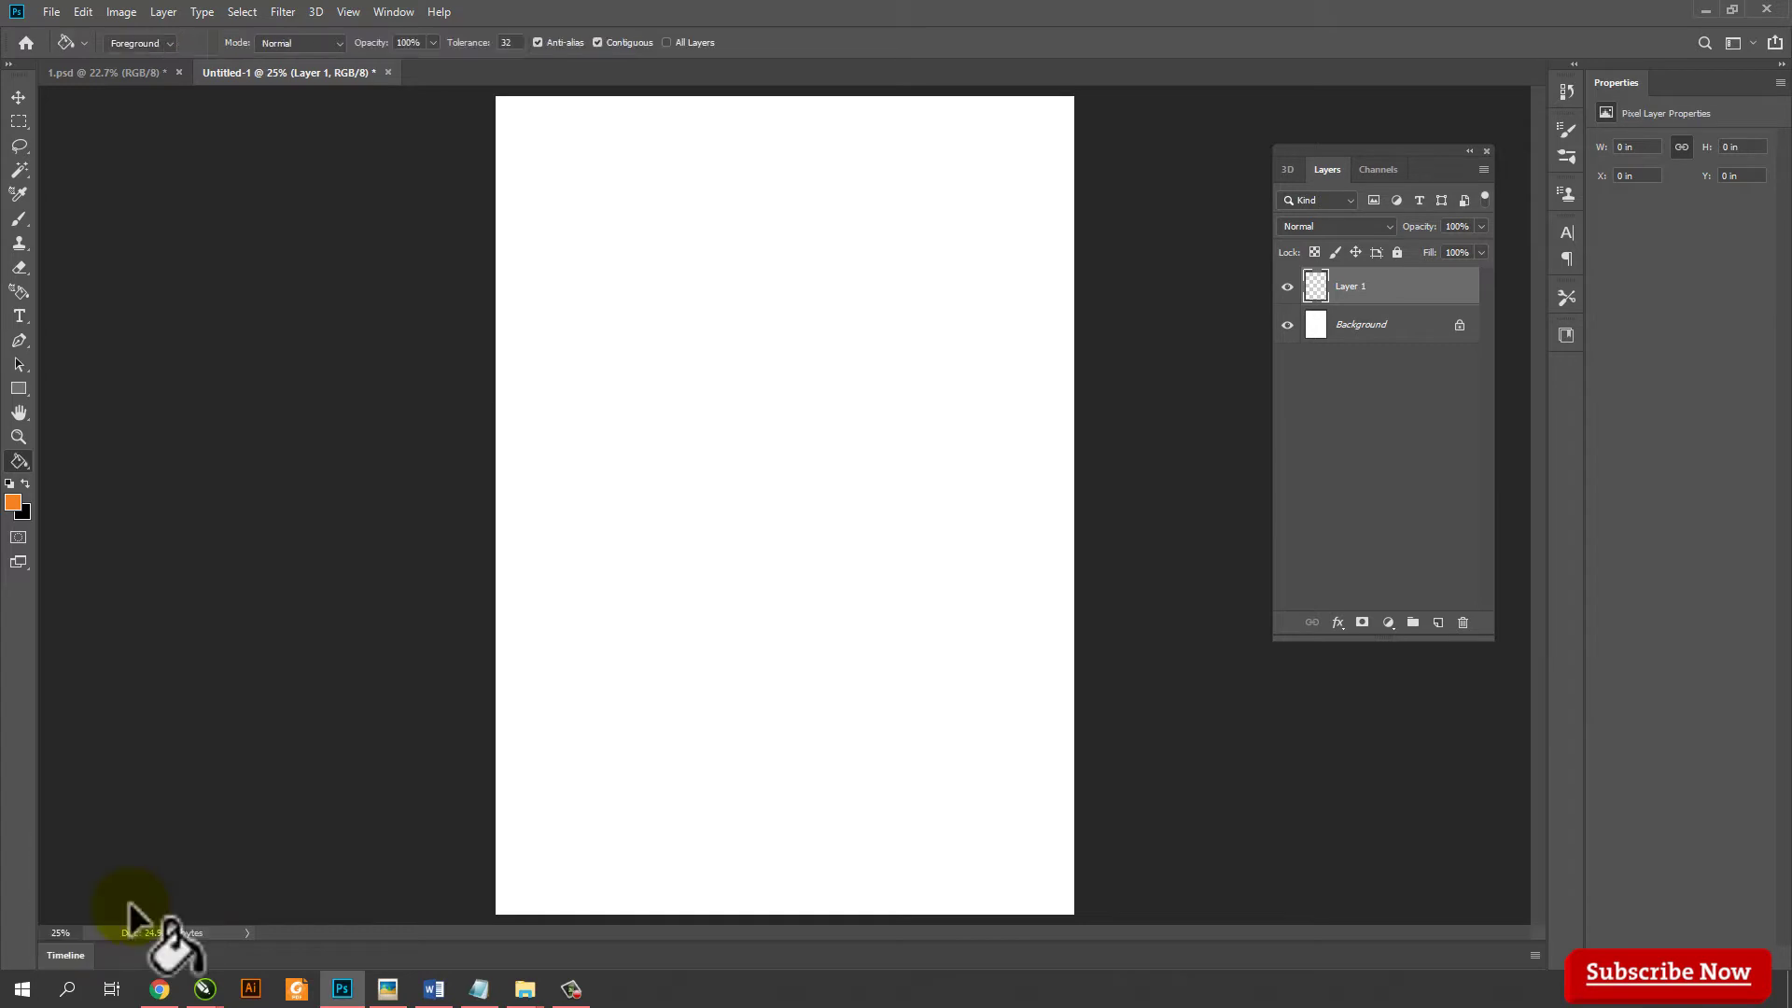
pyautogui.click(847, 474)
pyautogui.click(17, 97)
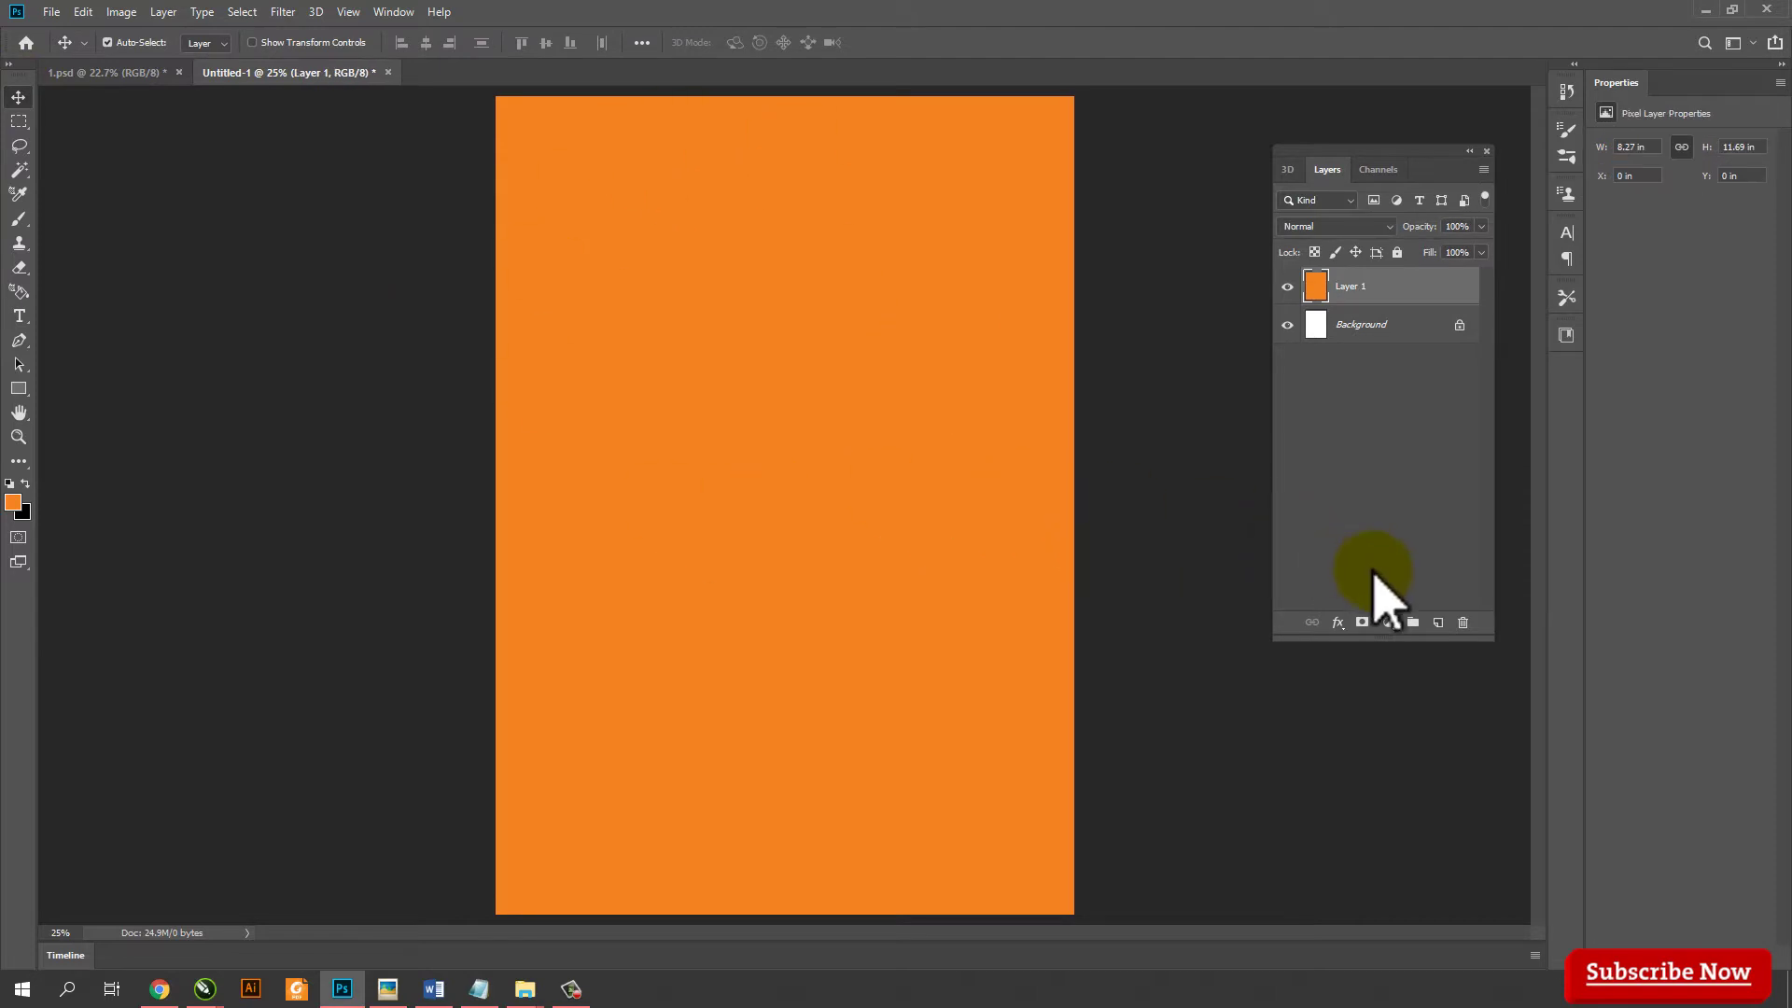
pyautogui.click(1439, 623)
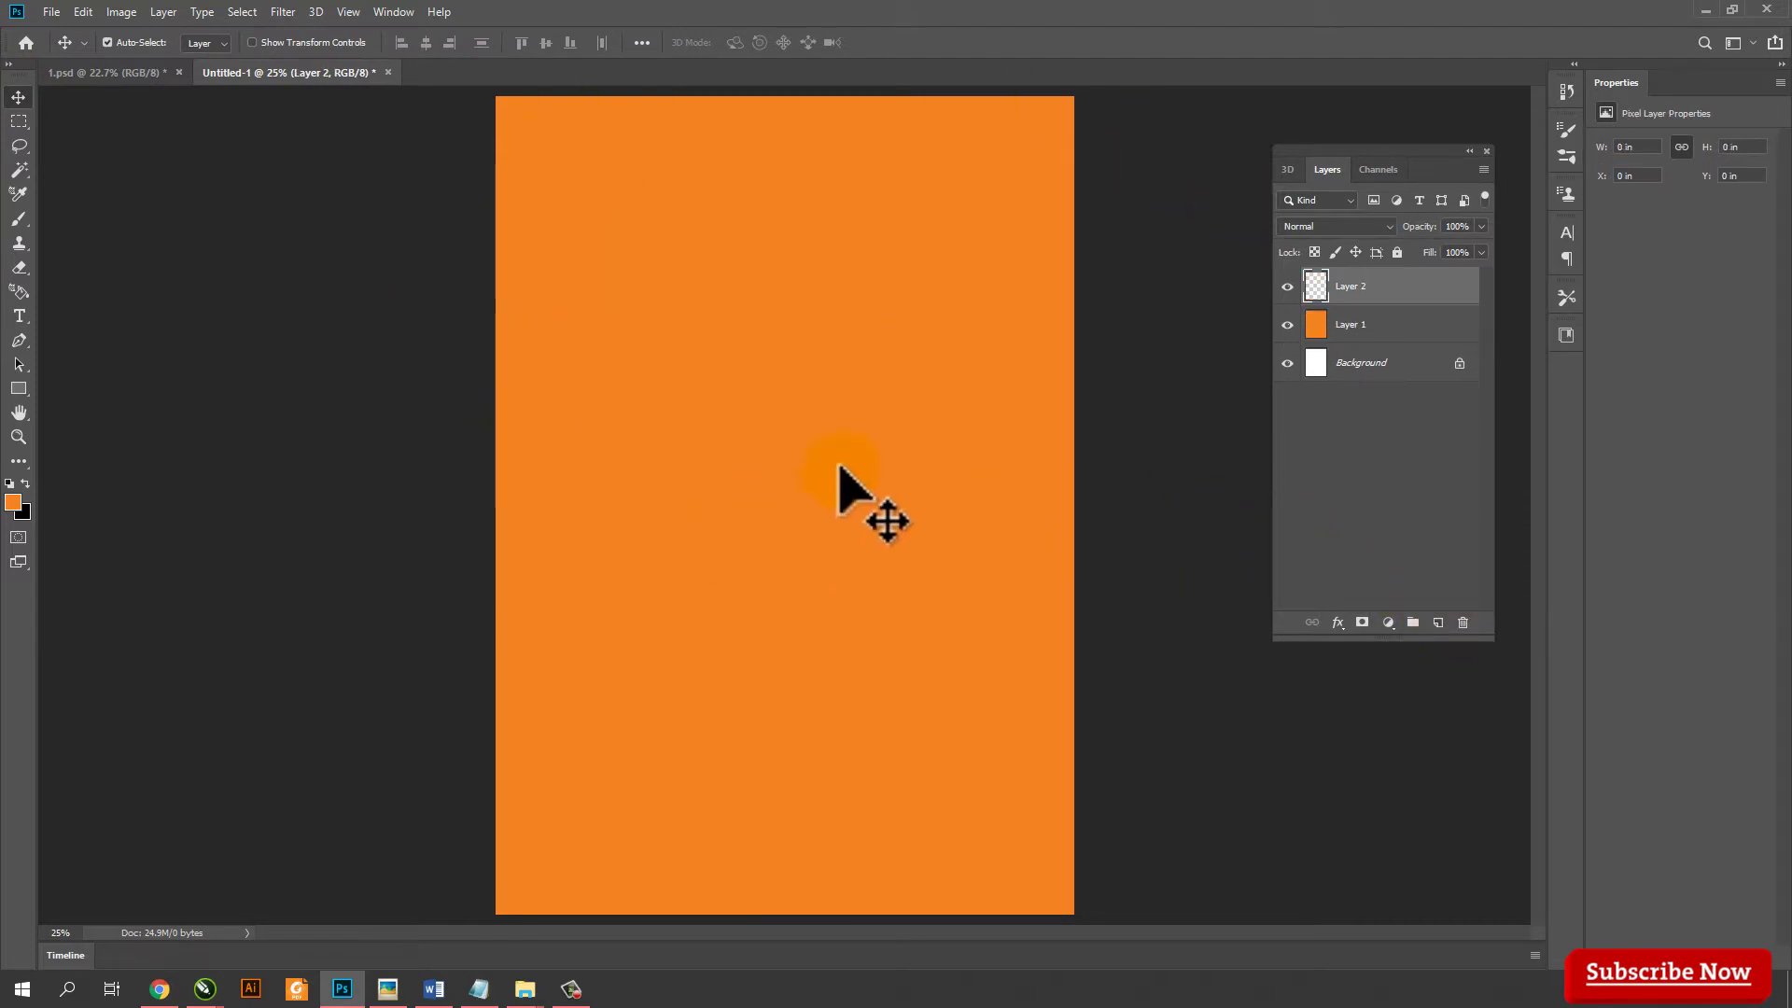
# Set the foreground colour to white
pyautogui.click(13, 503)
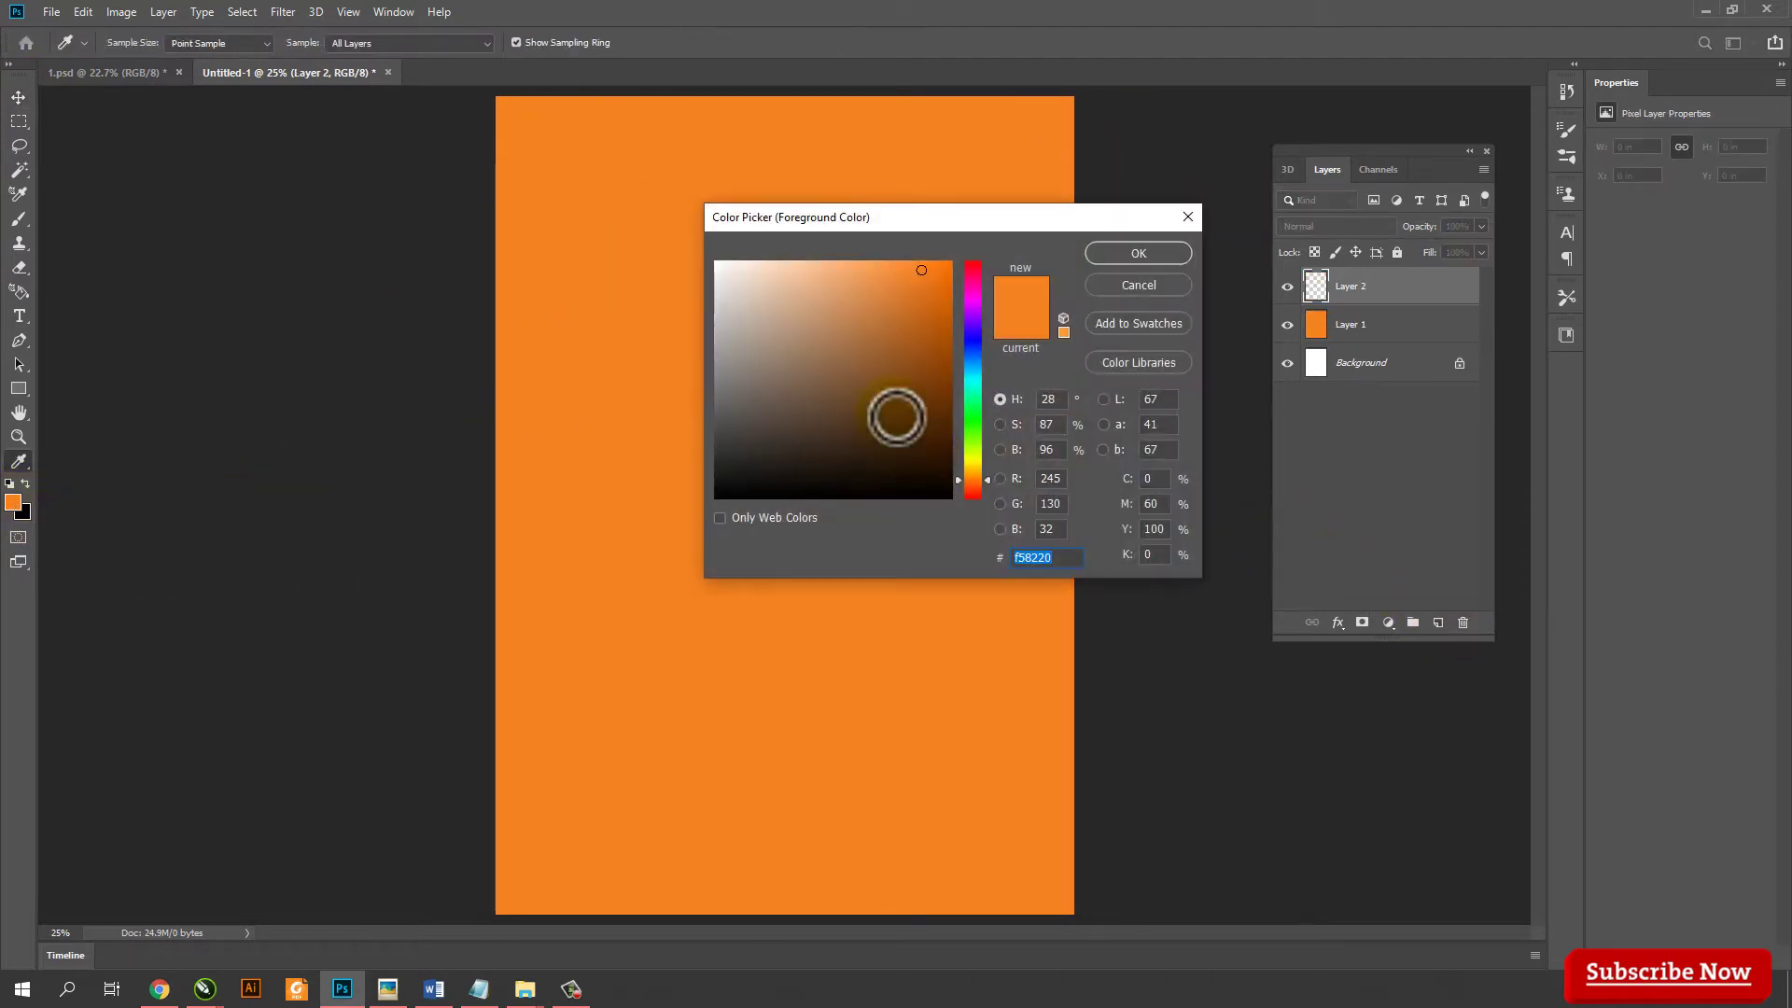
pyautogui.click(715, 263)
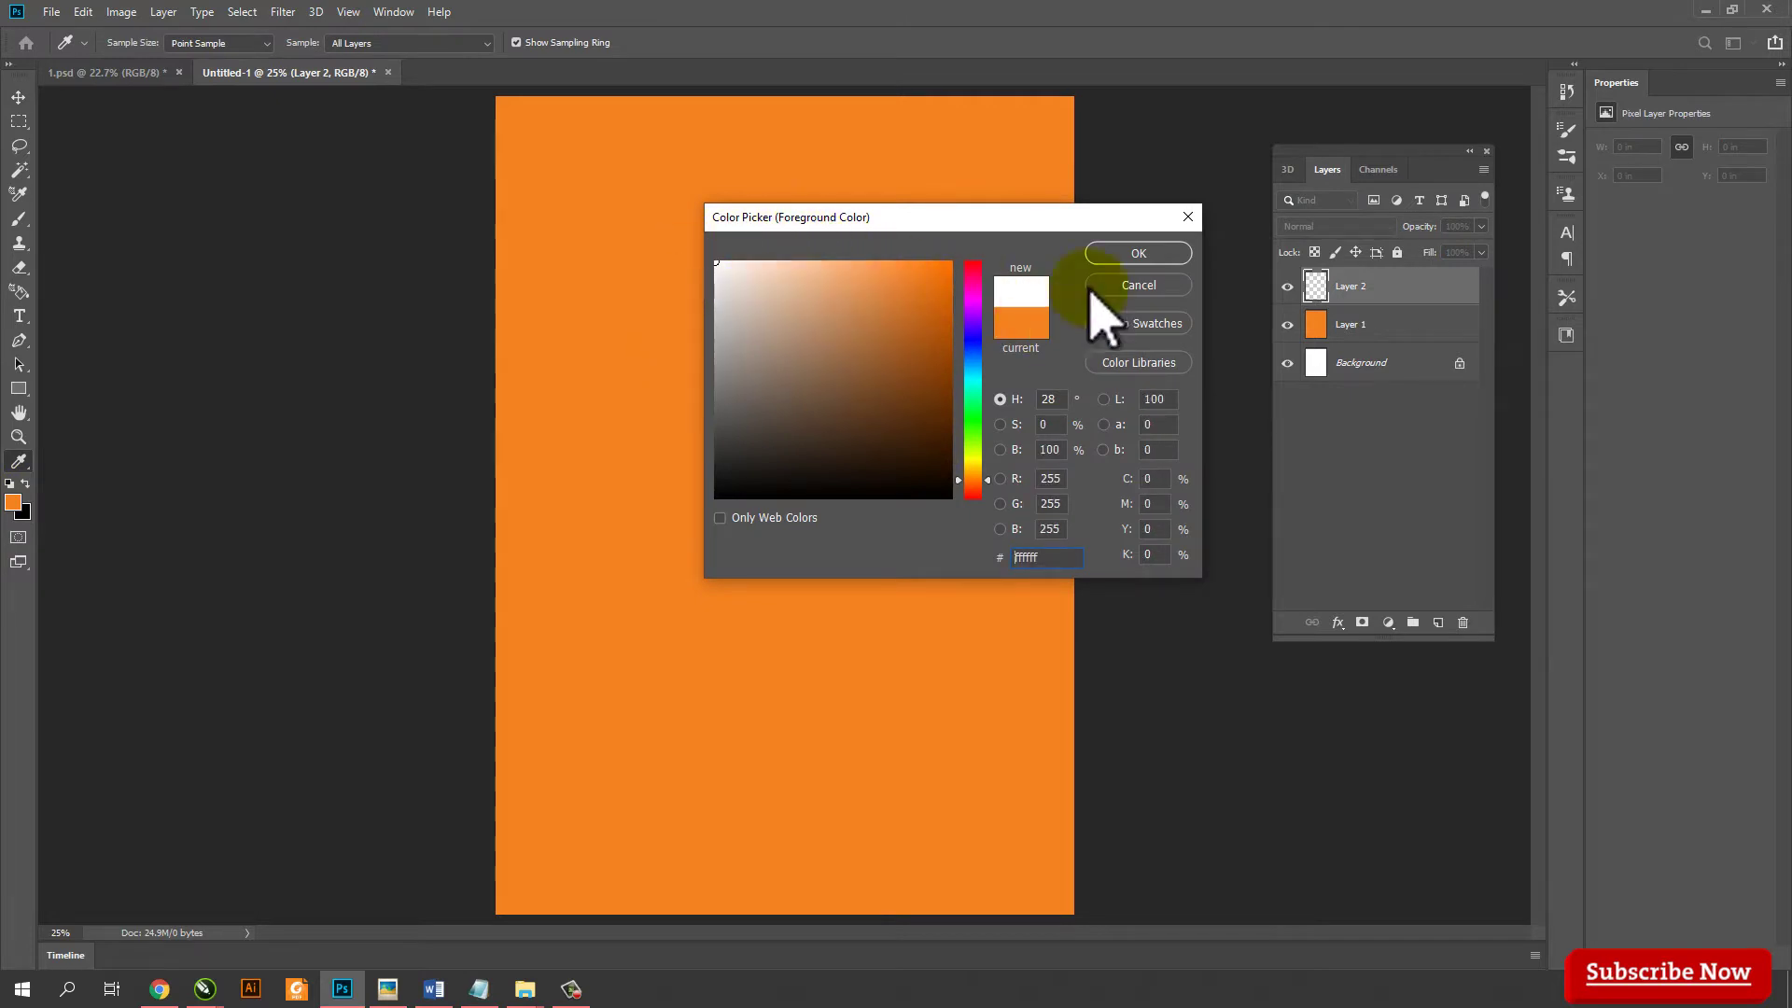
pyautogui.click(1142, 253)
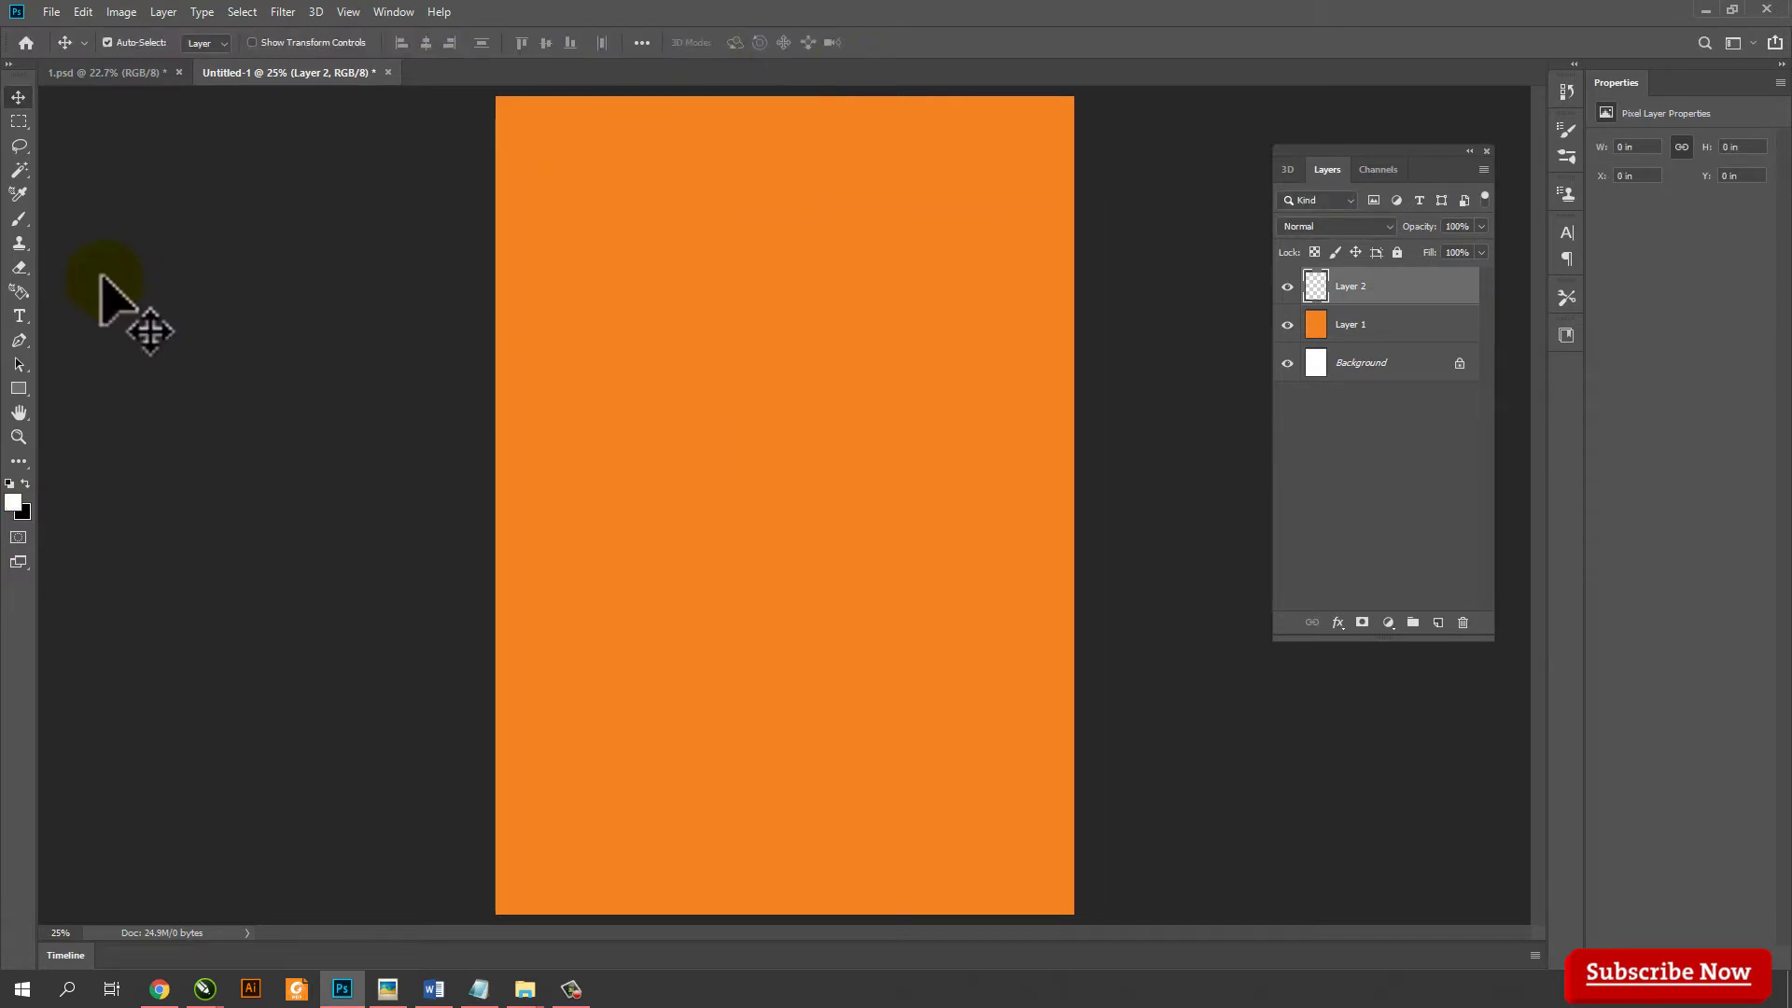
# Choose a large soft round brush (~2500 px) with flow lowered to 14%
pyautogui.click(19, 222)
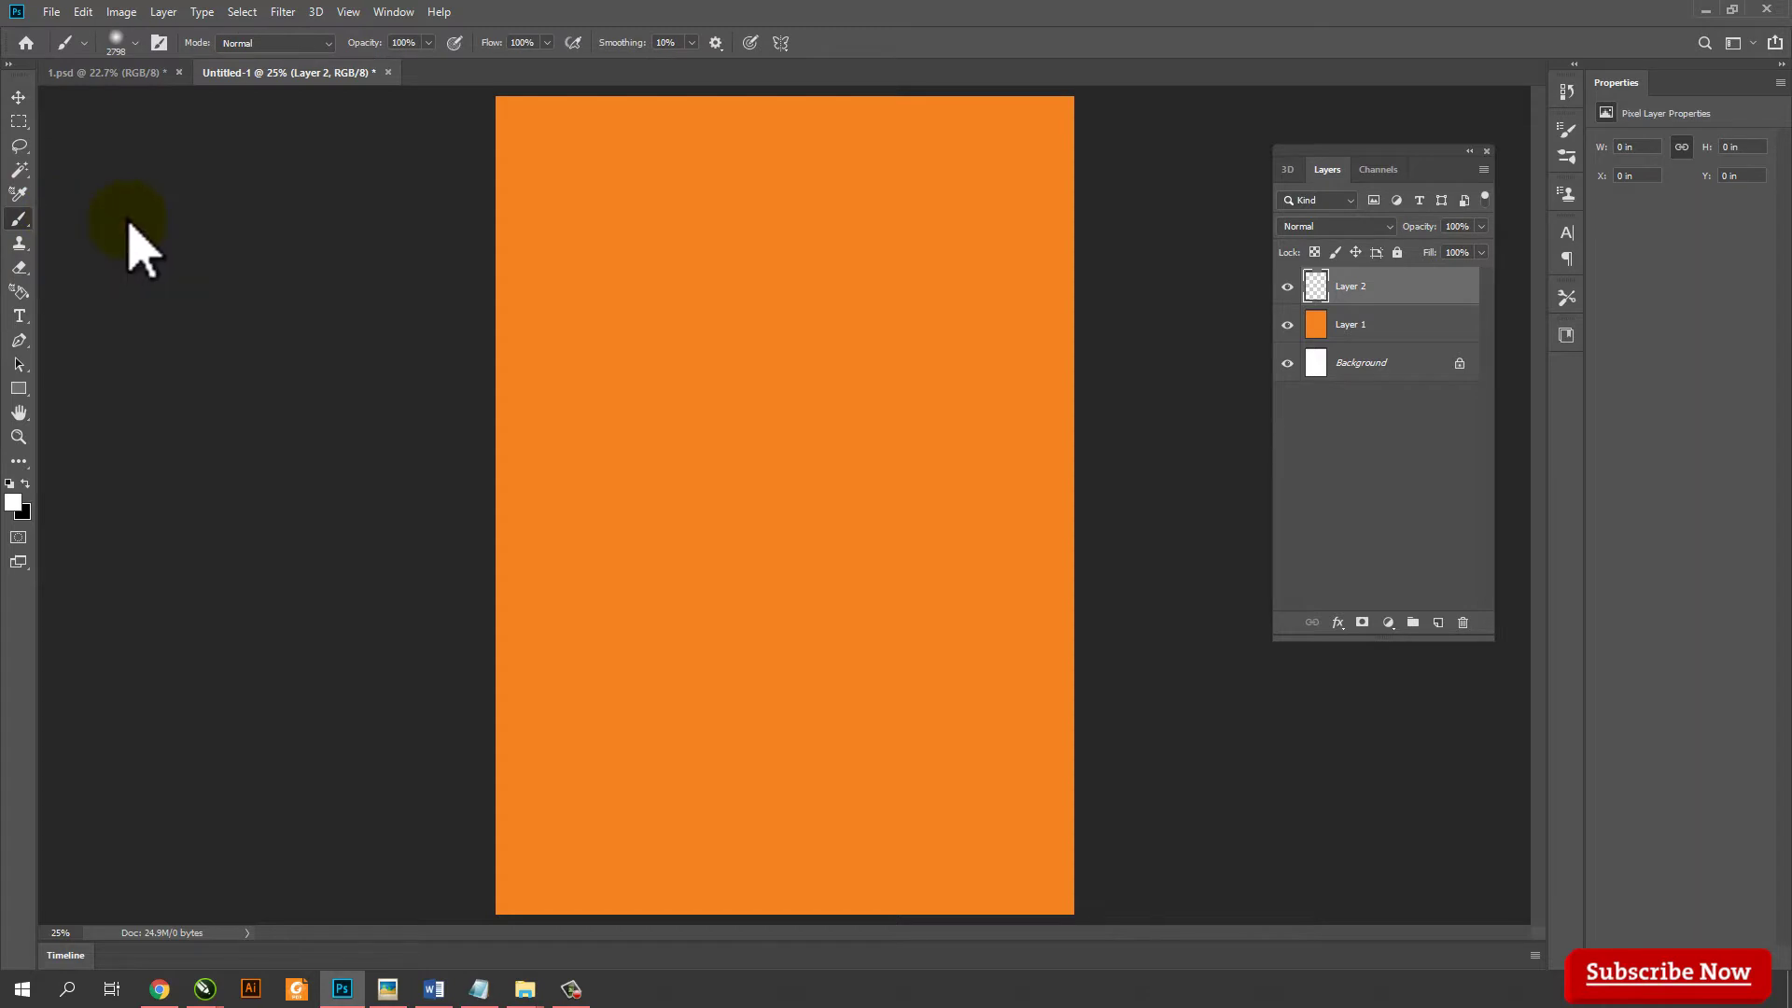
pyautogui.click(116, 42)
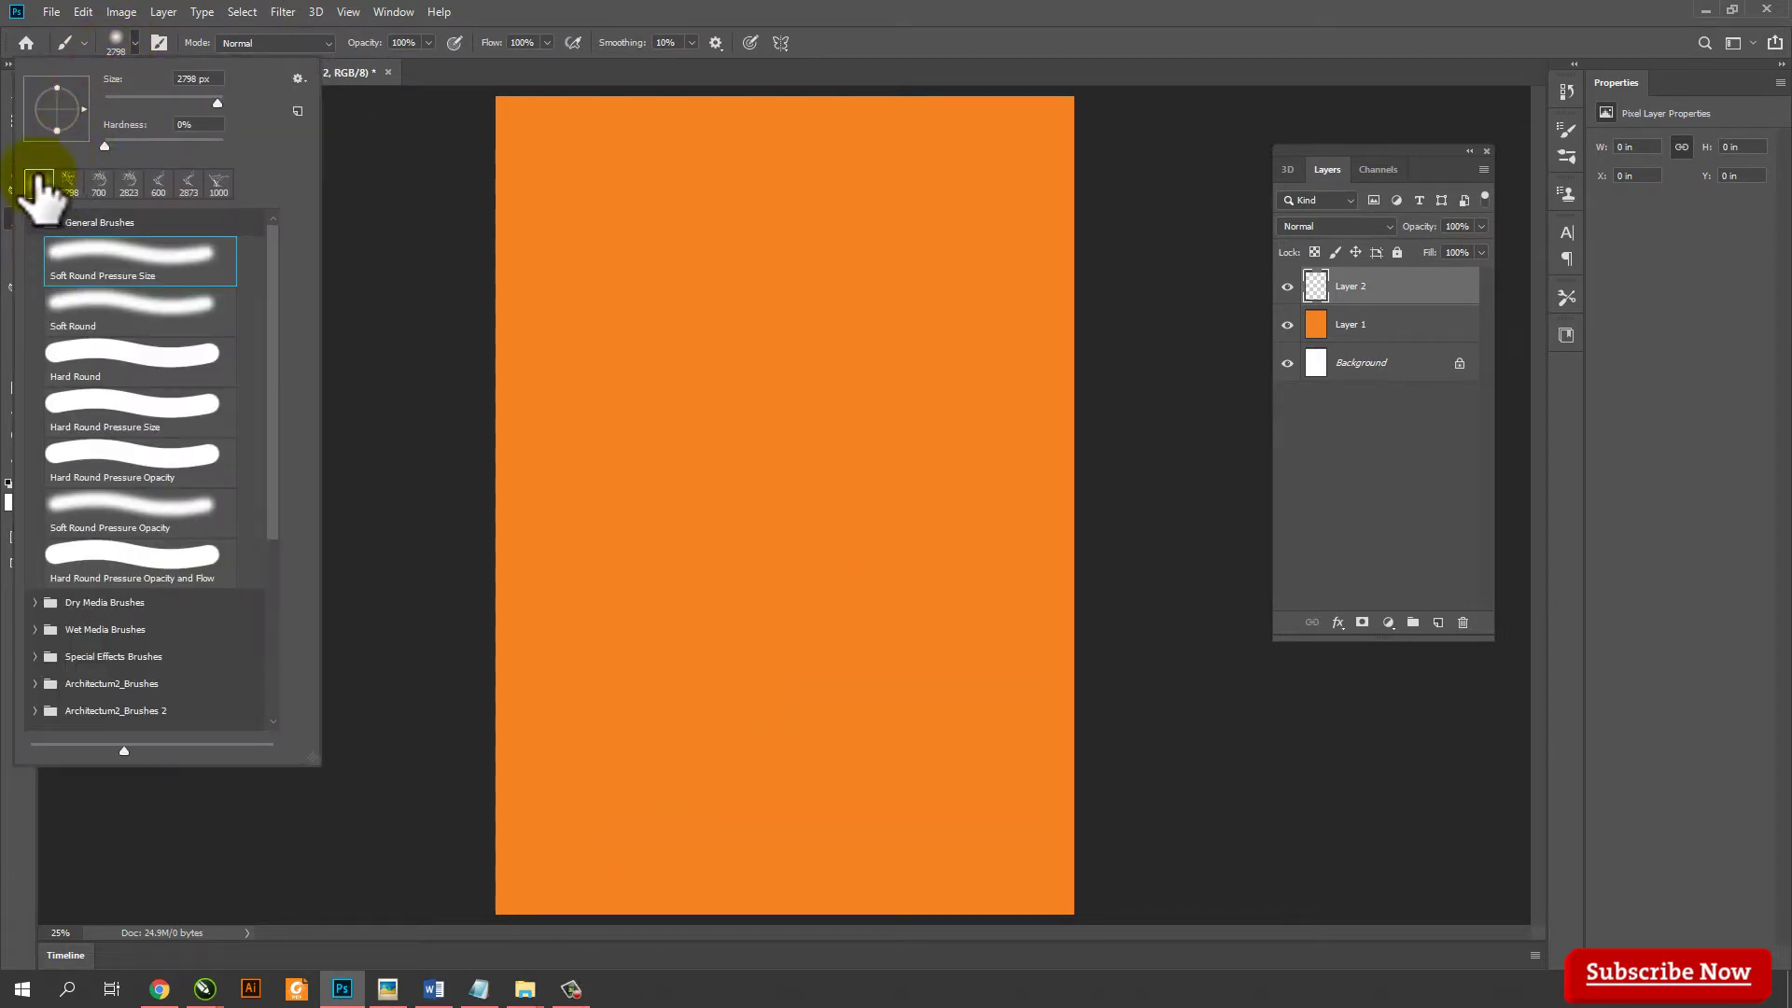
pyautogui.click(32, 222)
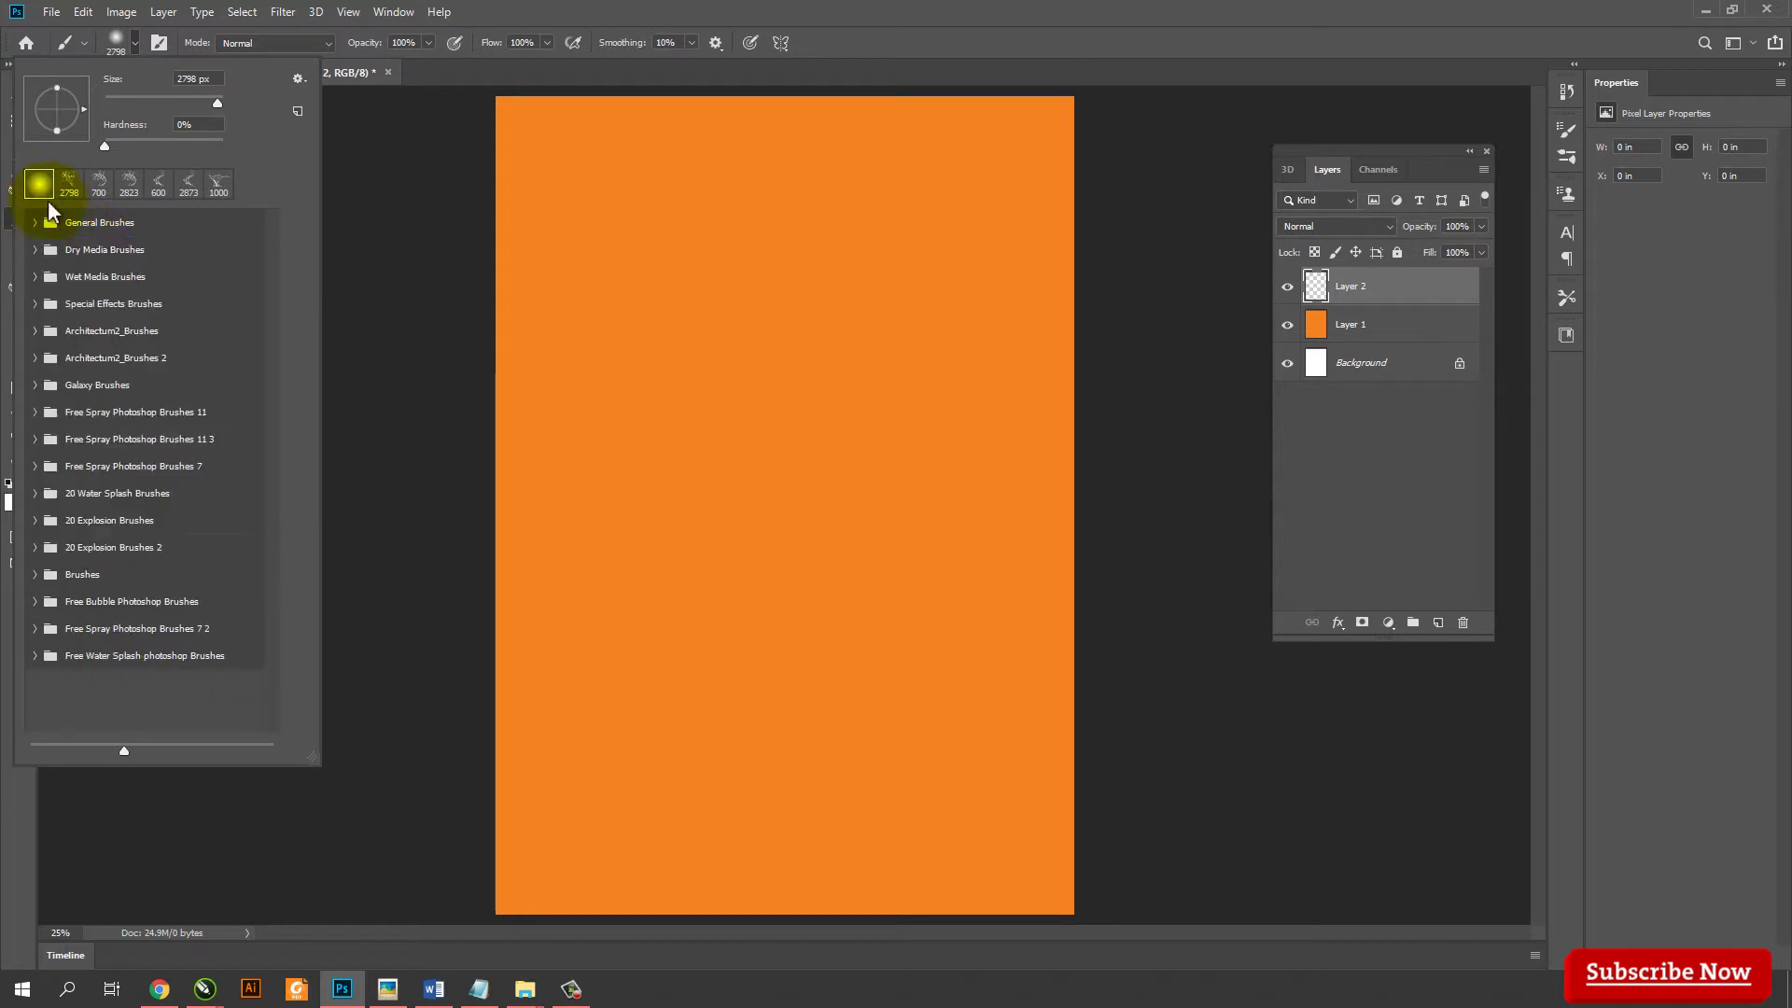
pyautogui.doubleClick(39, 187)
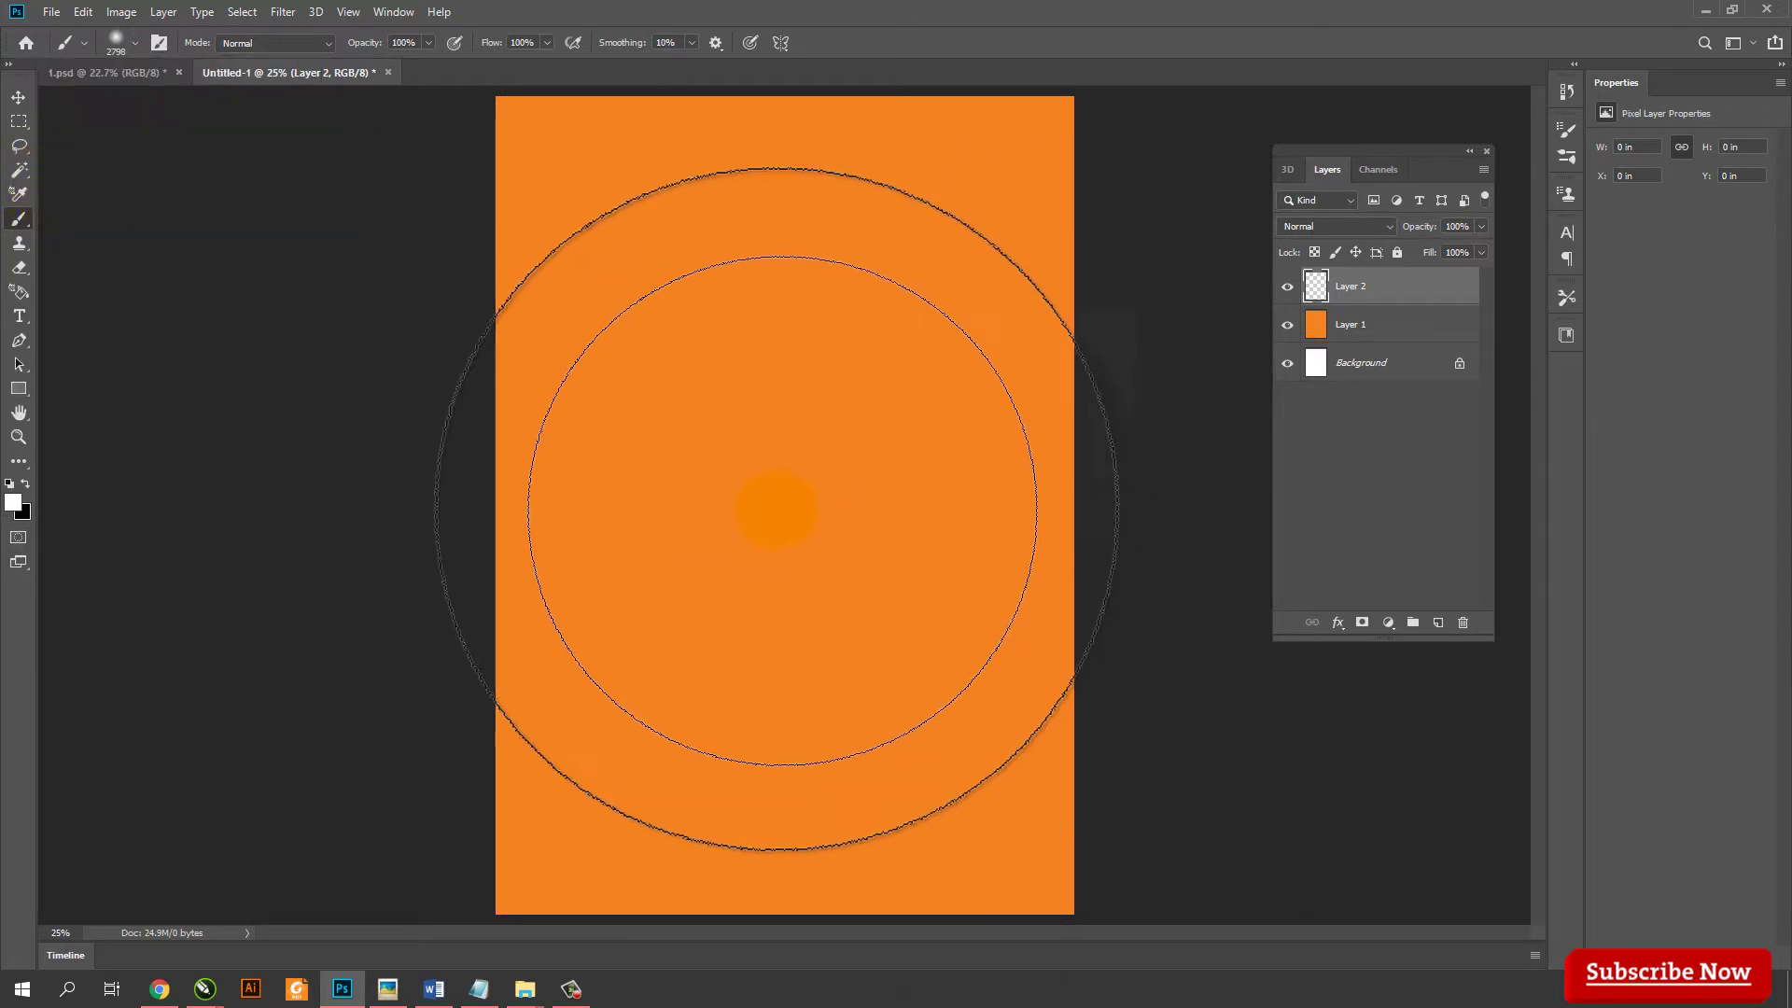
pyautogui.press('[')
pyautogui.press('[')
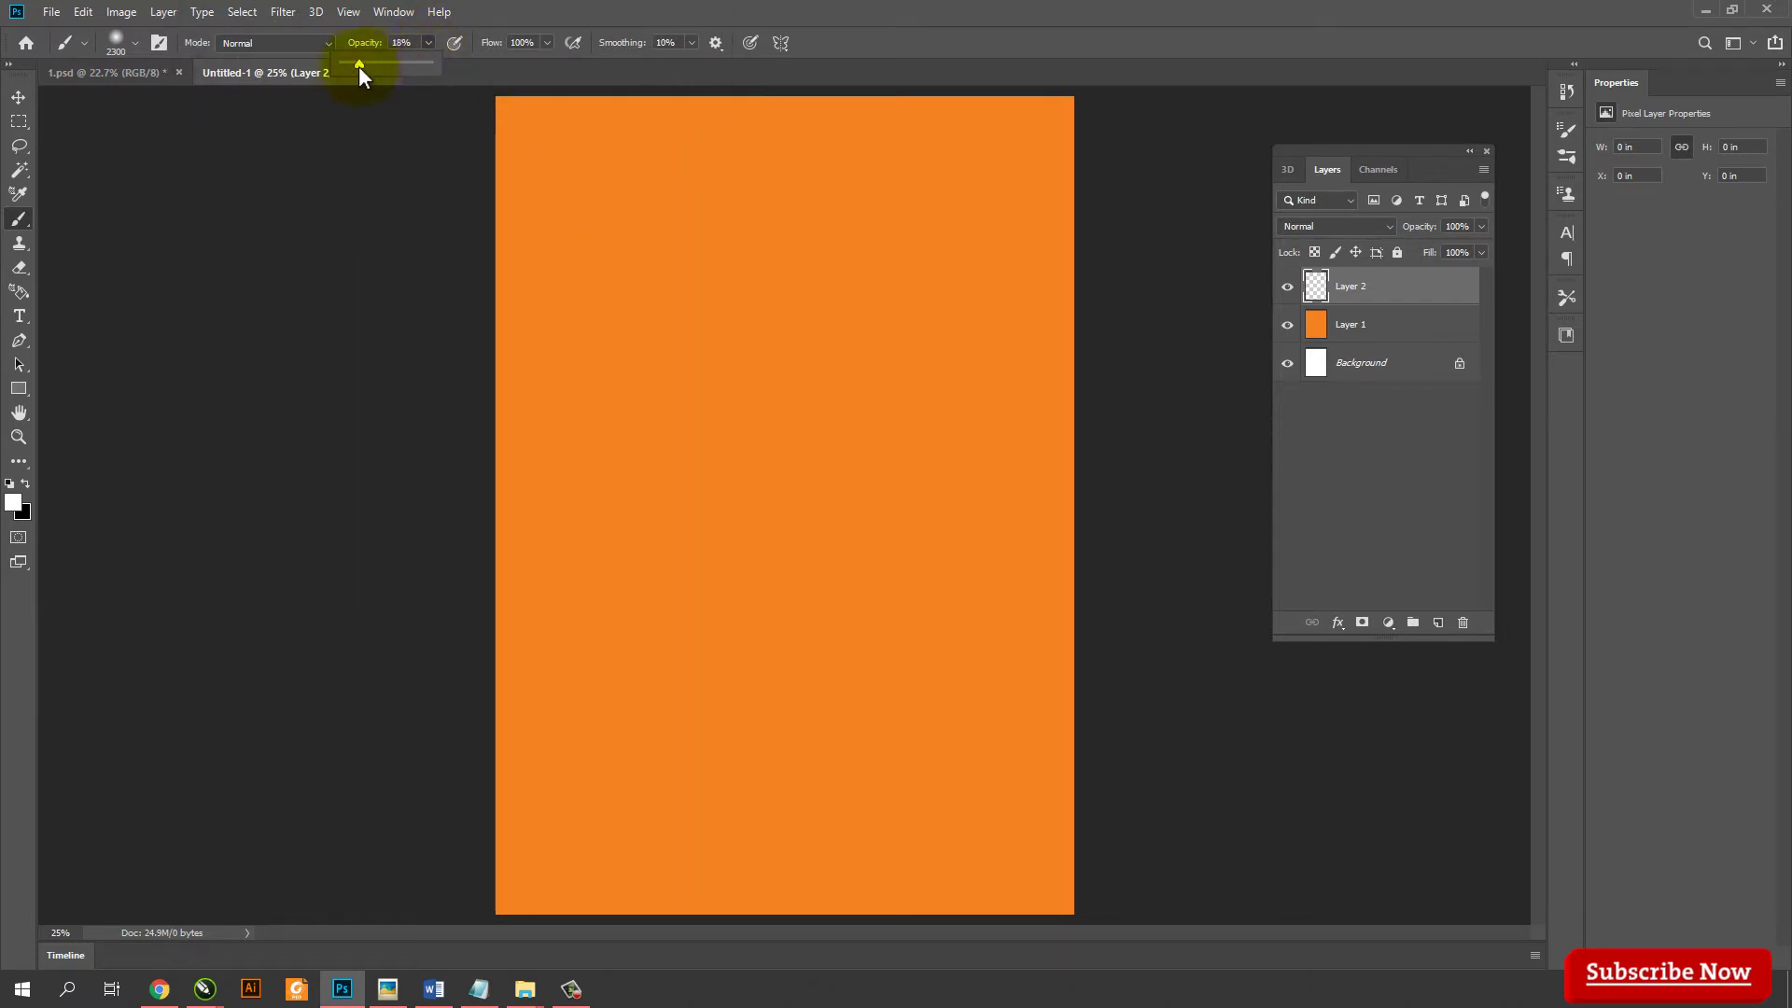
pyautogui.click(548, 44)
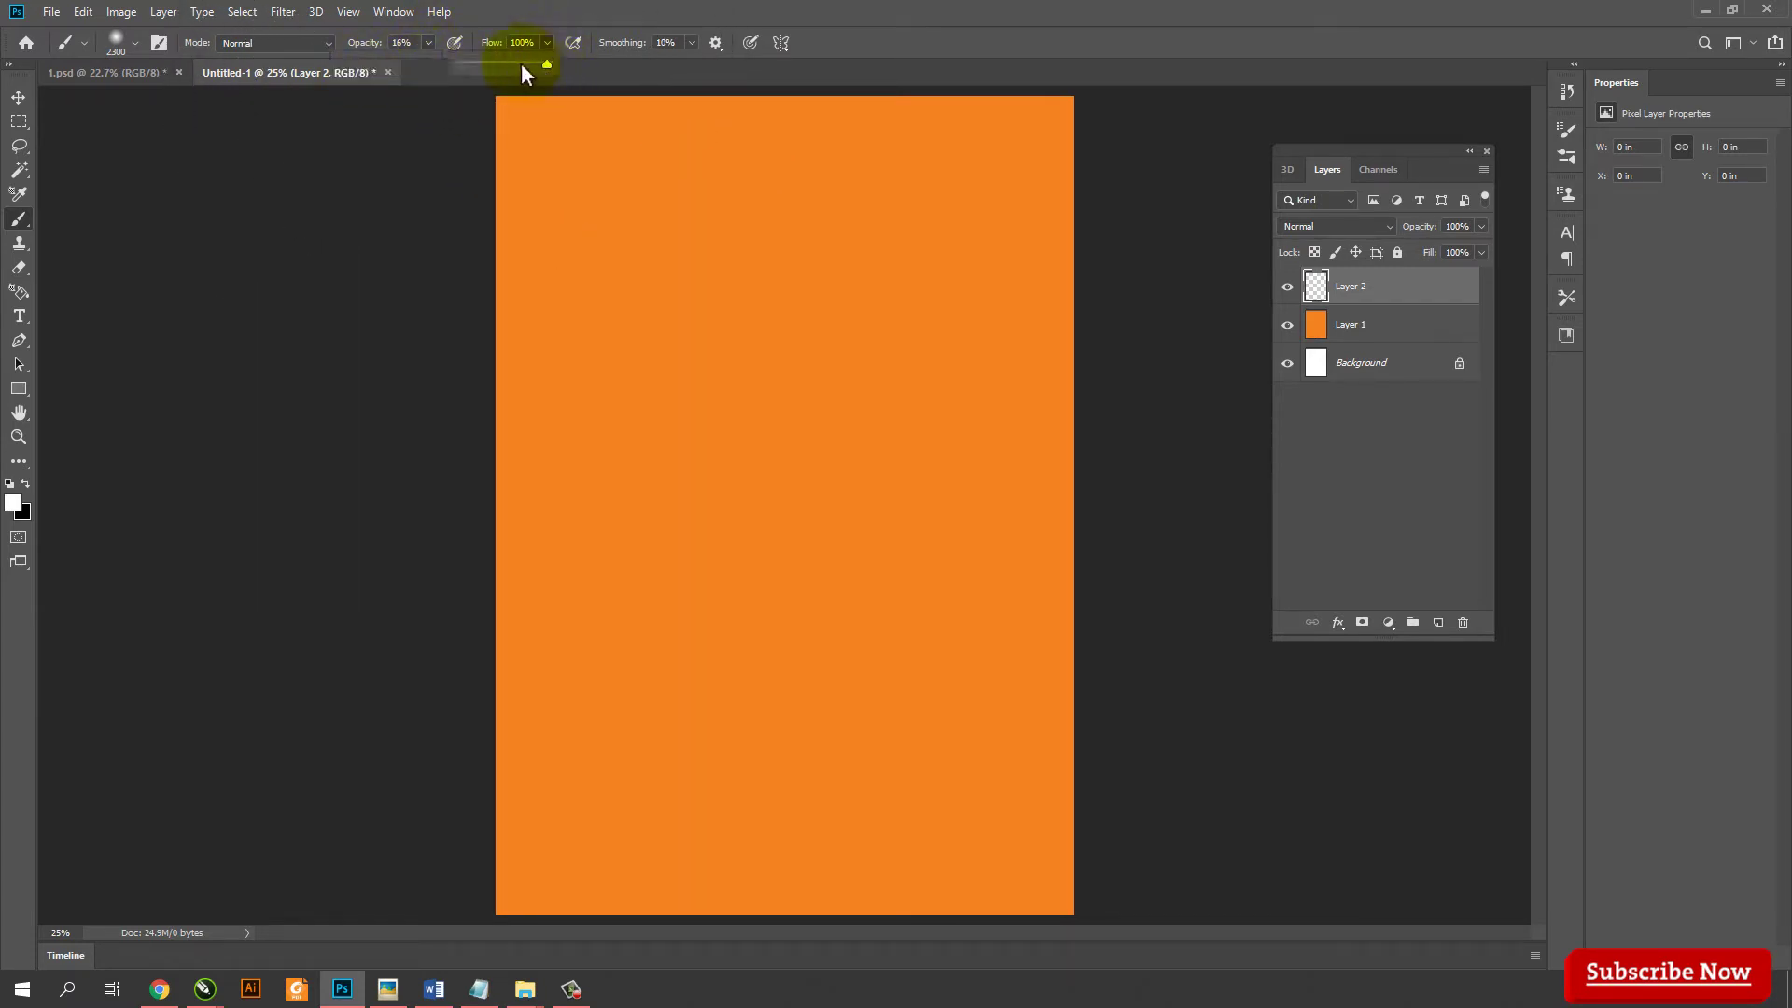
pyautogui.moveTo(474, 68); pyautogui.dragTo(470, 67)
# Dab soft white strokes at the page centre on Layer 2, enlarging the brush between dabs
pyautogui.click(784, 522)
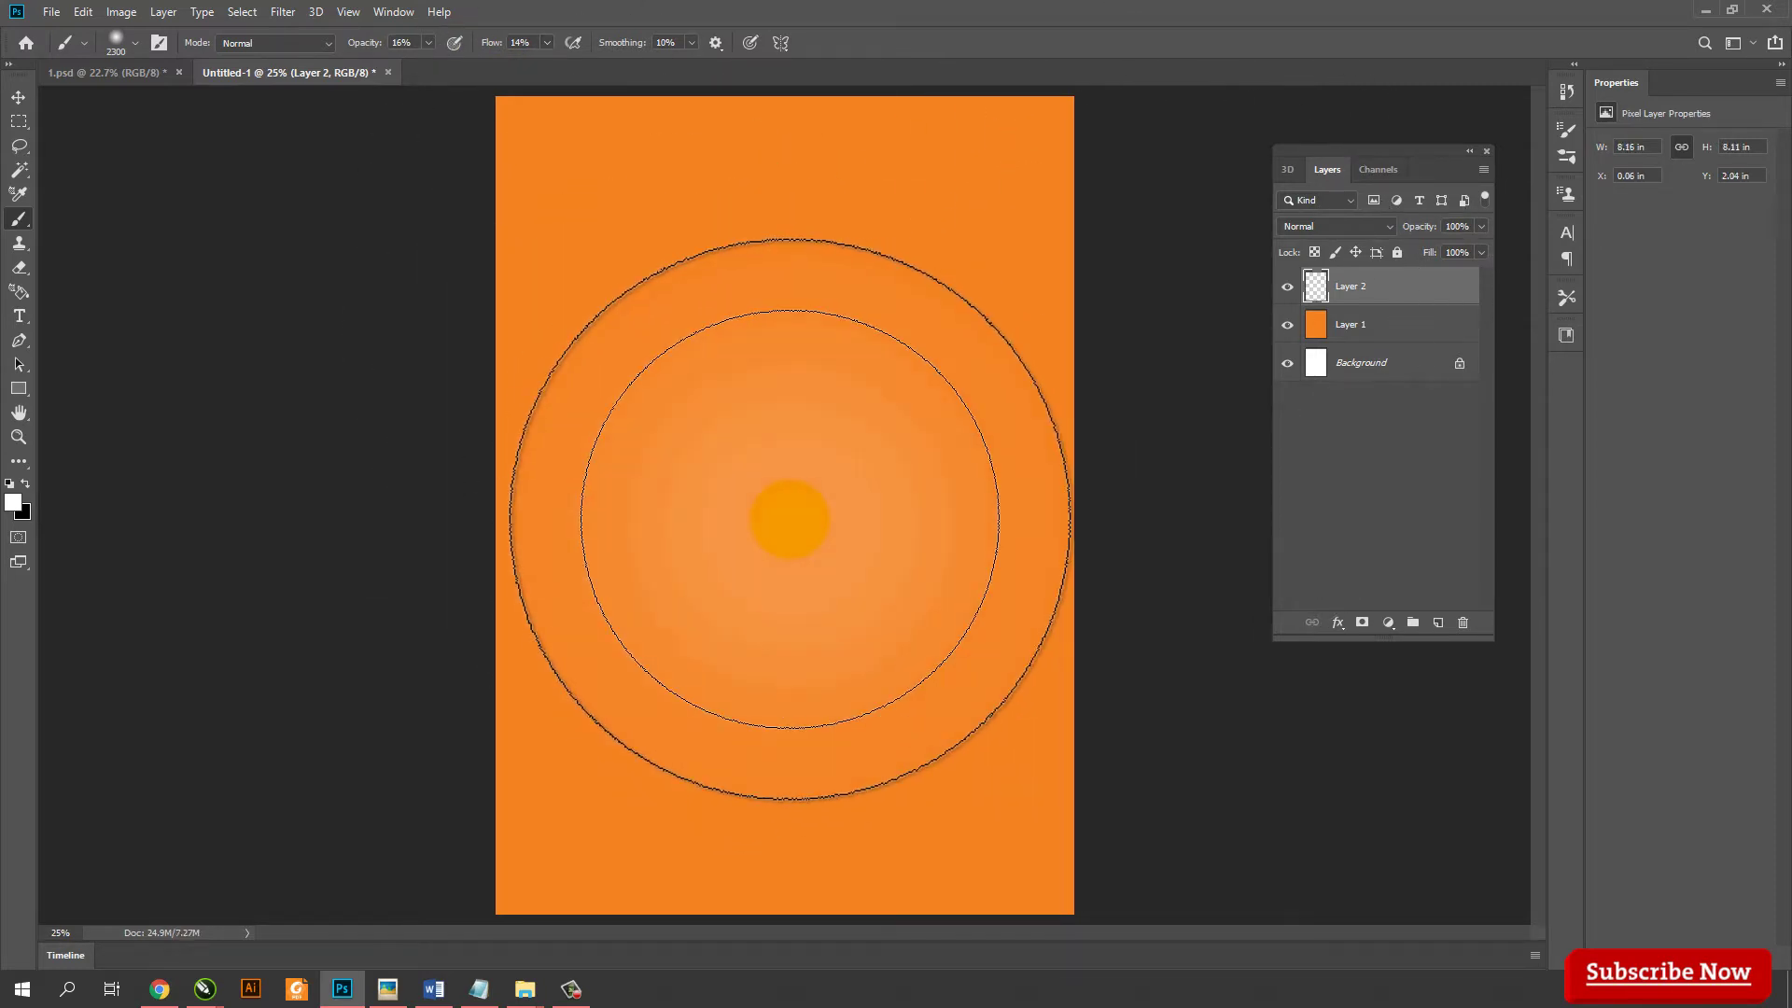
pyautogui.press(']')
pyautogui.press(']')
pyautogui.press(']')
pyautogui.click(790, 520)
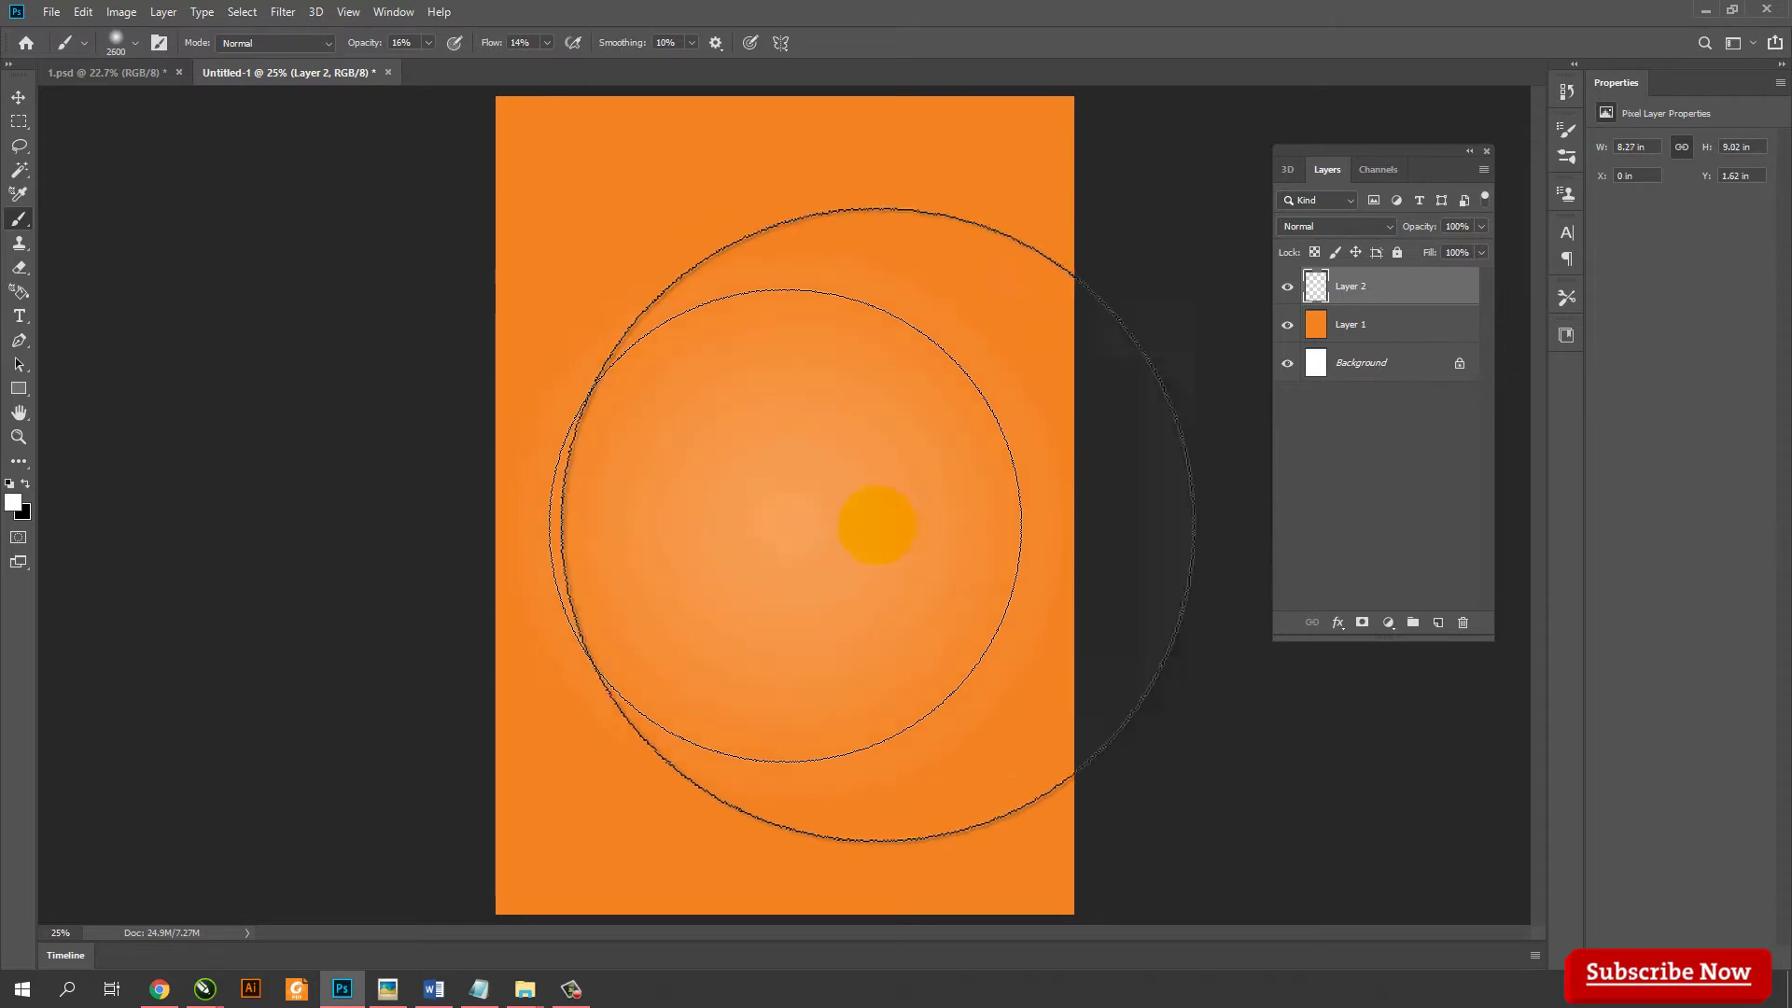
pyautogui.press(']')
pyautogui.press(']')
pyautogui.click(821, 519)
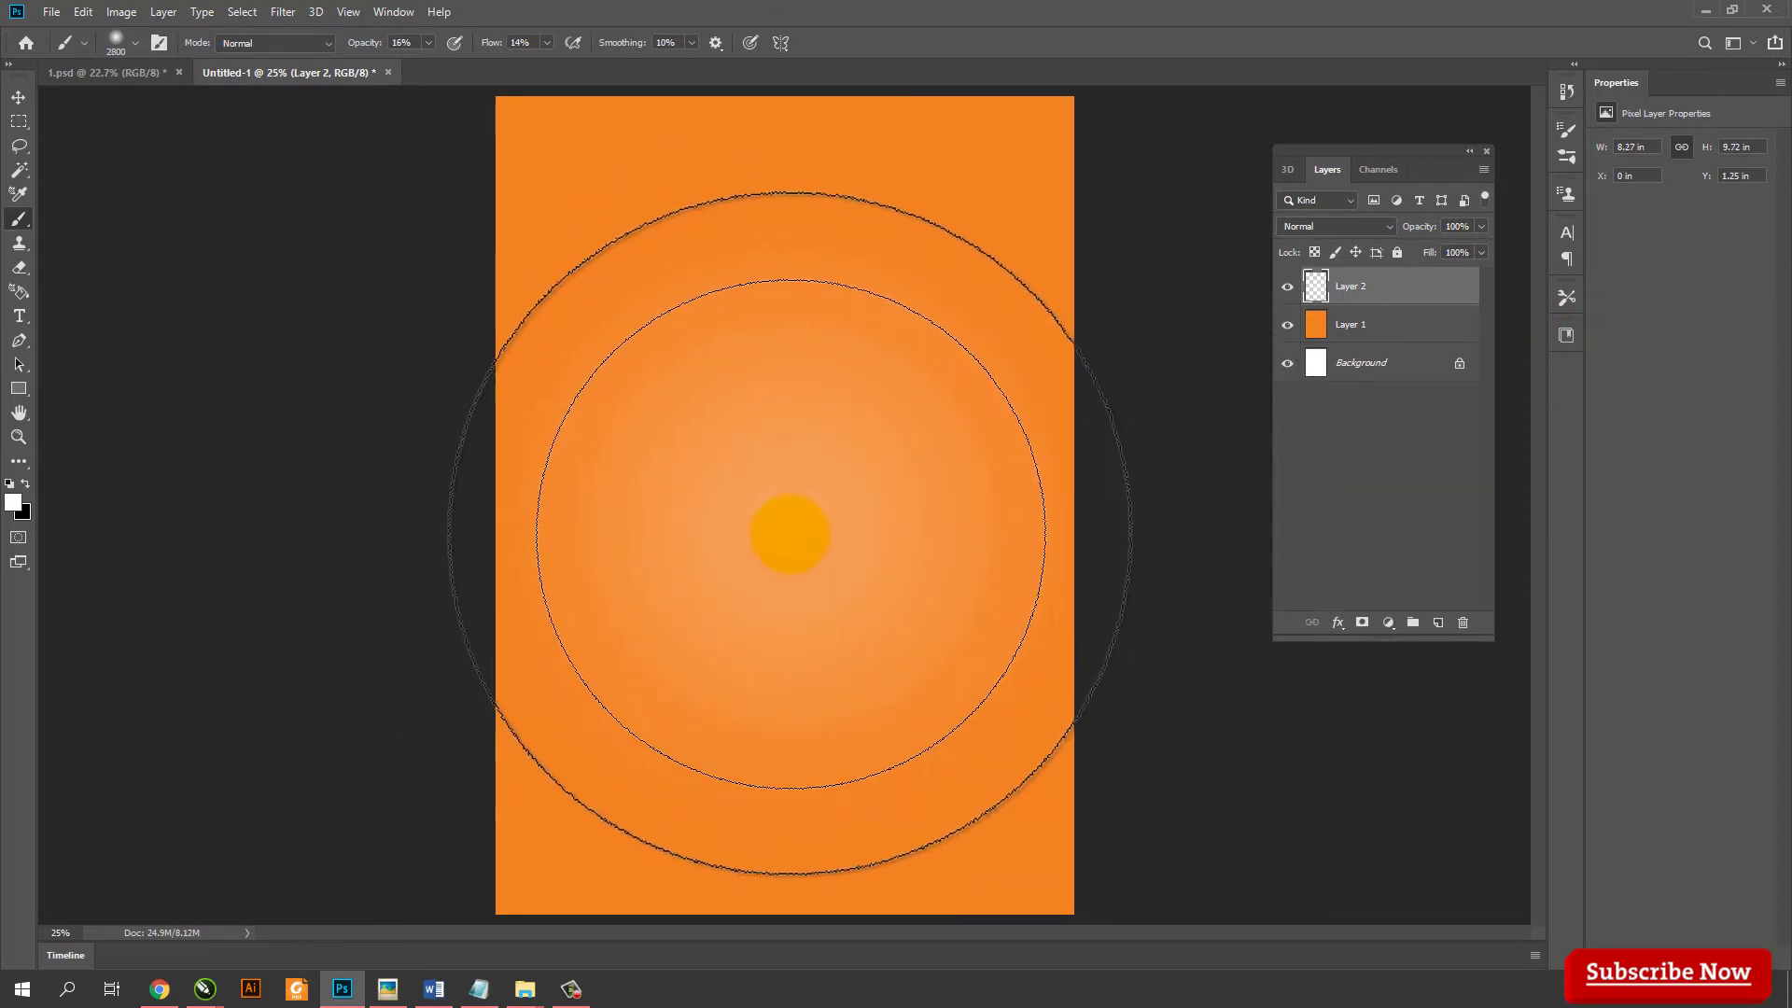
pyautogui.click(790, 533)
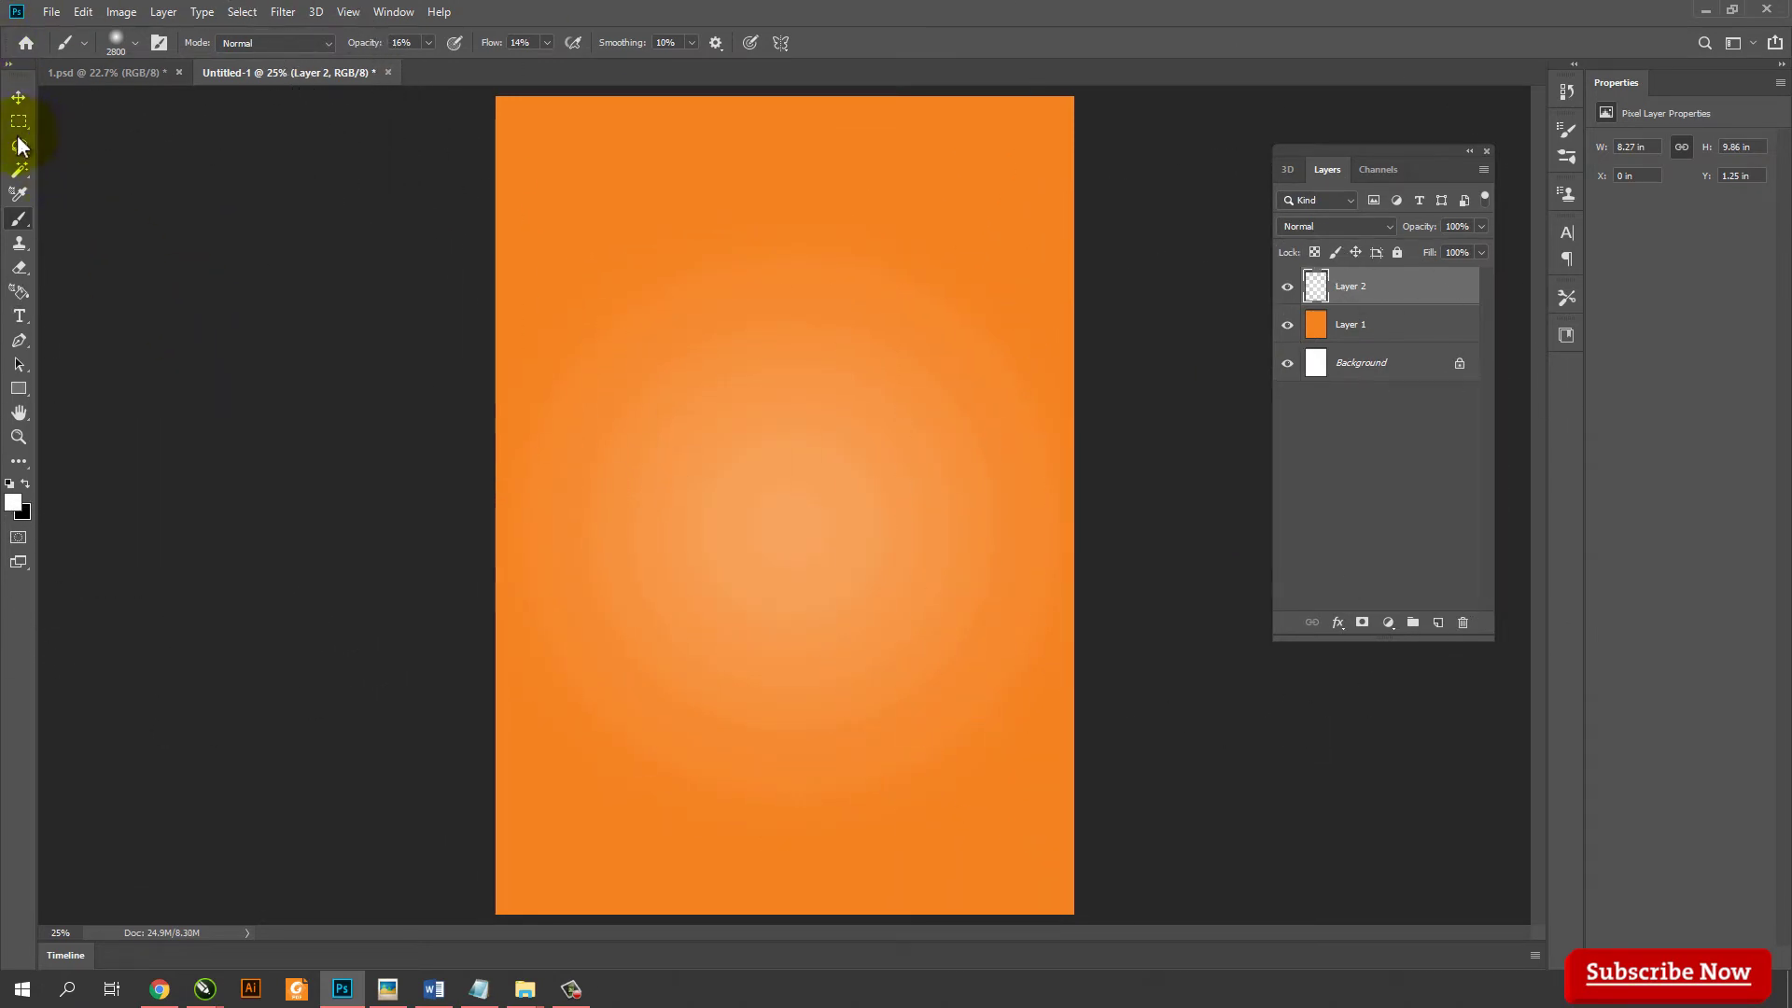
pyautogui.click(19, 97)
pyautogui.scroll(-3, 894, 512)
pyautogui.scroll(3, 906, 523)
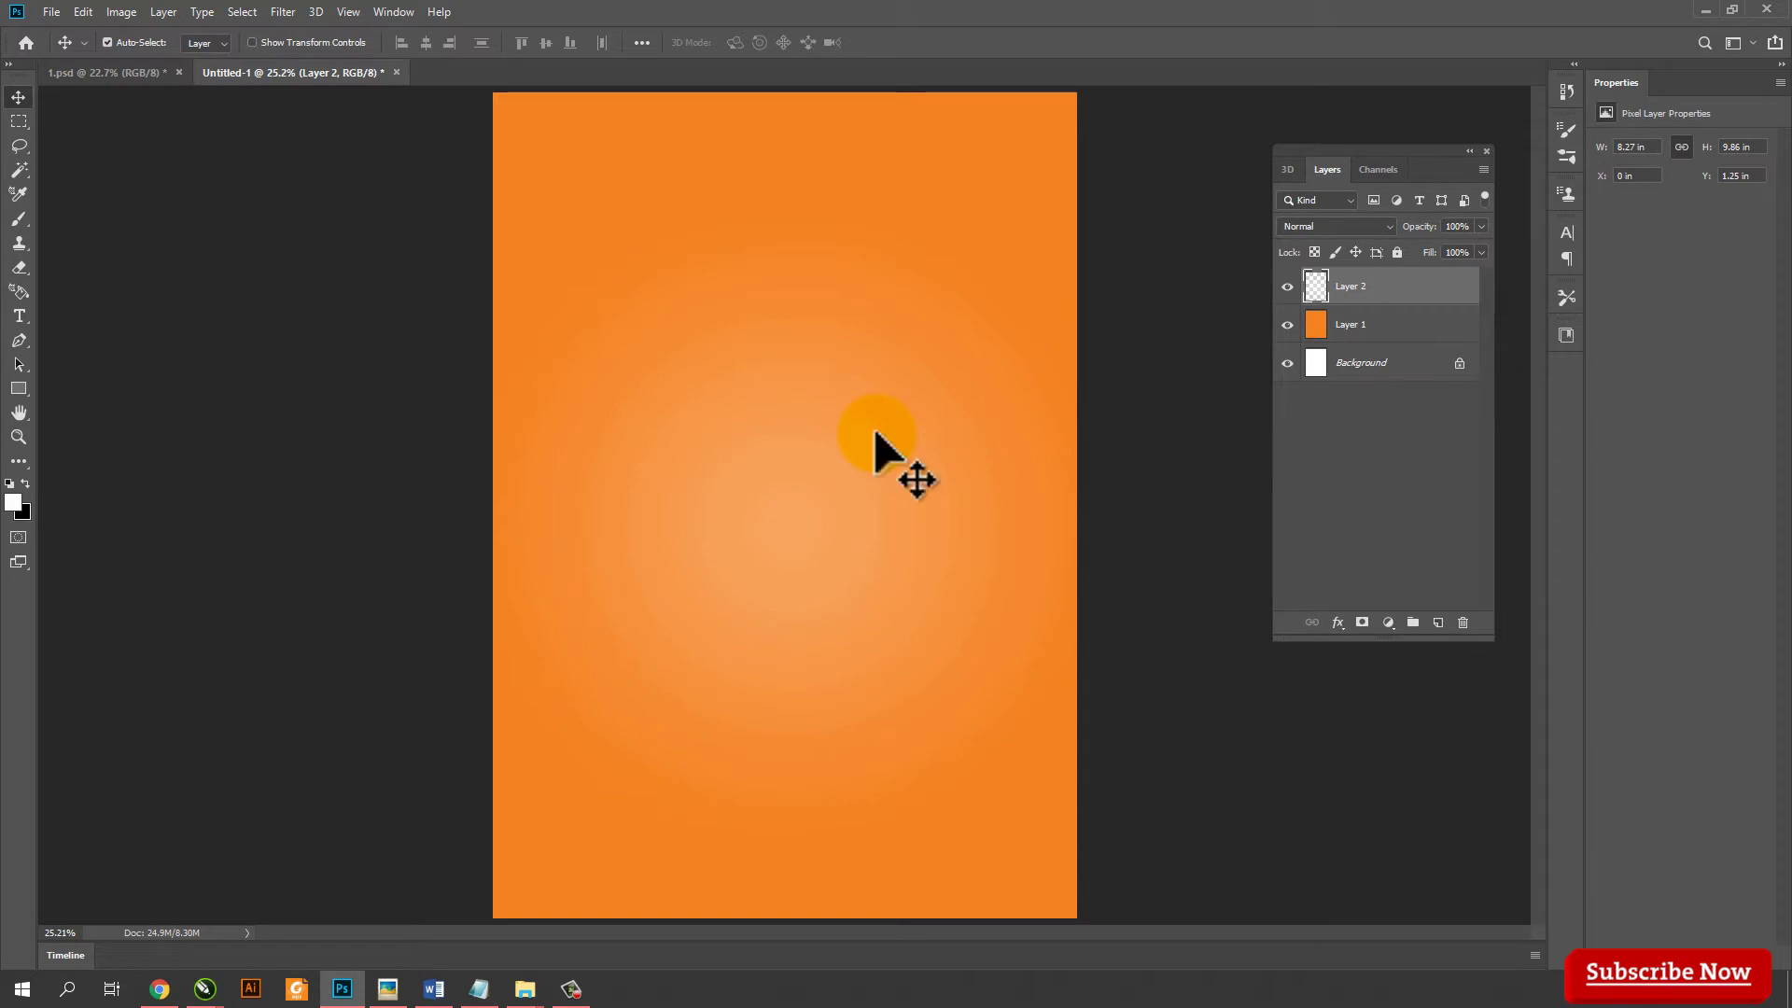
# Place Juice.png into the poster as an embedded image
pyautogui.click(52, 12)
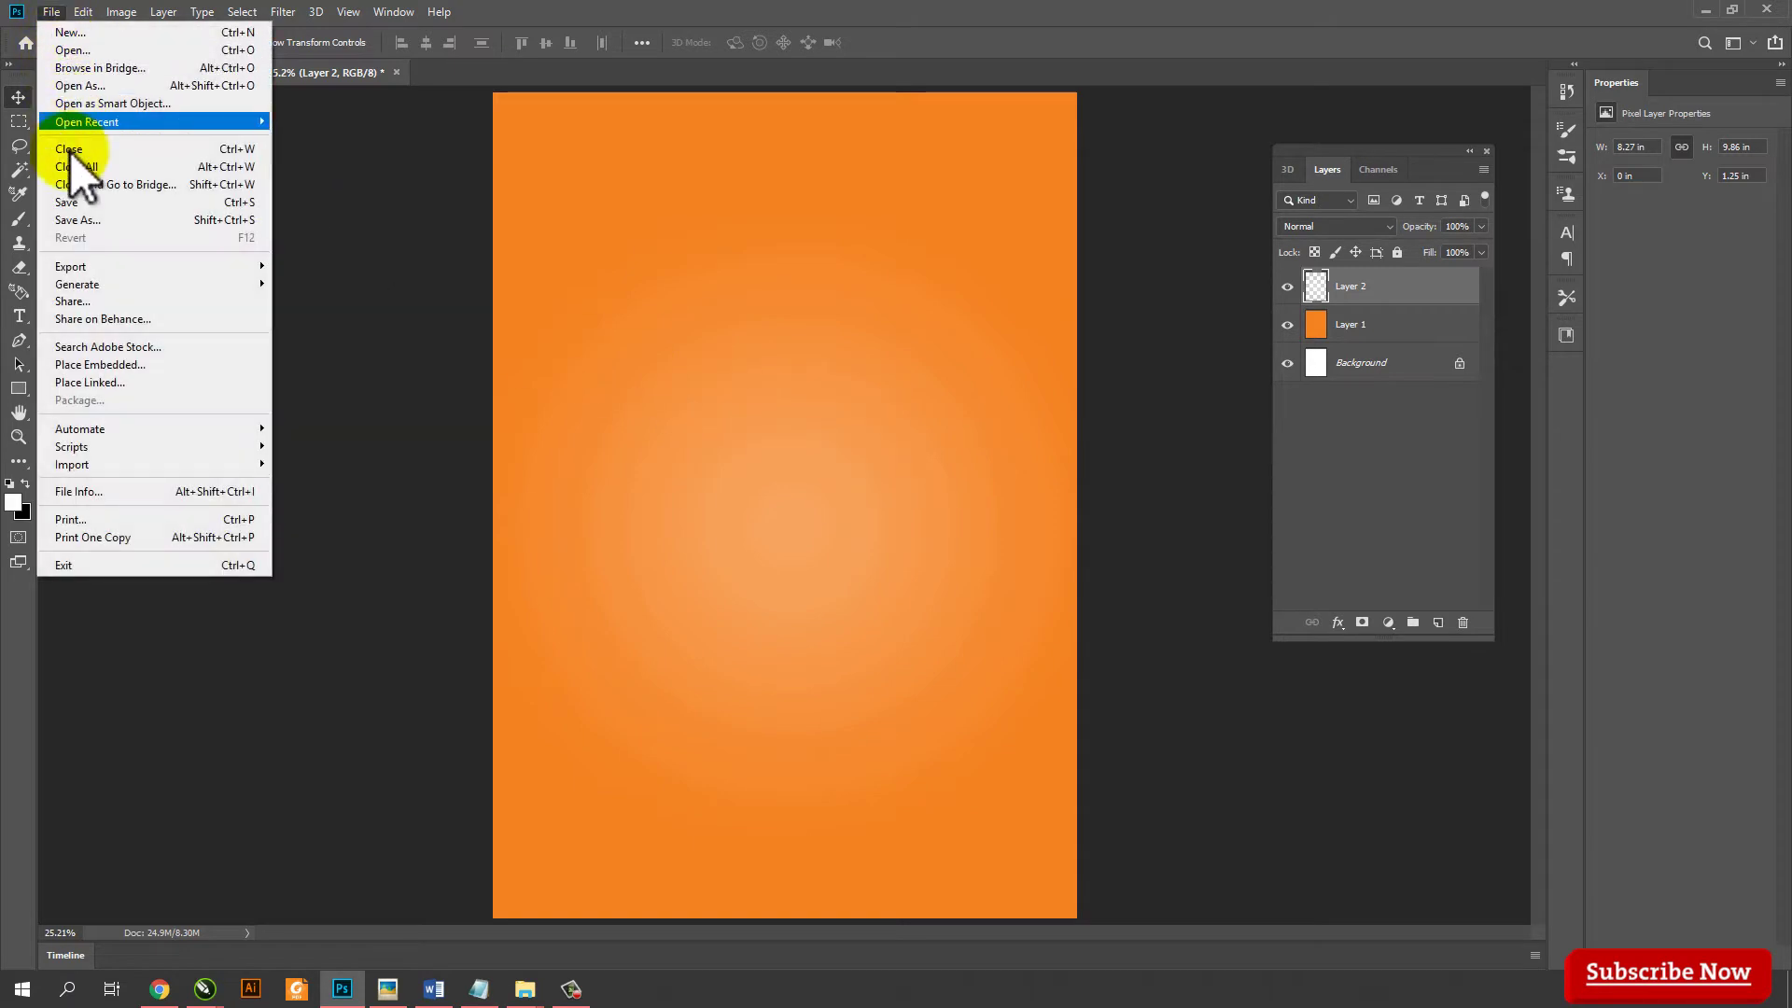
pyautogui.click(183, 366)
pyautogui.click(928, 140)
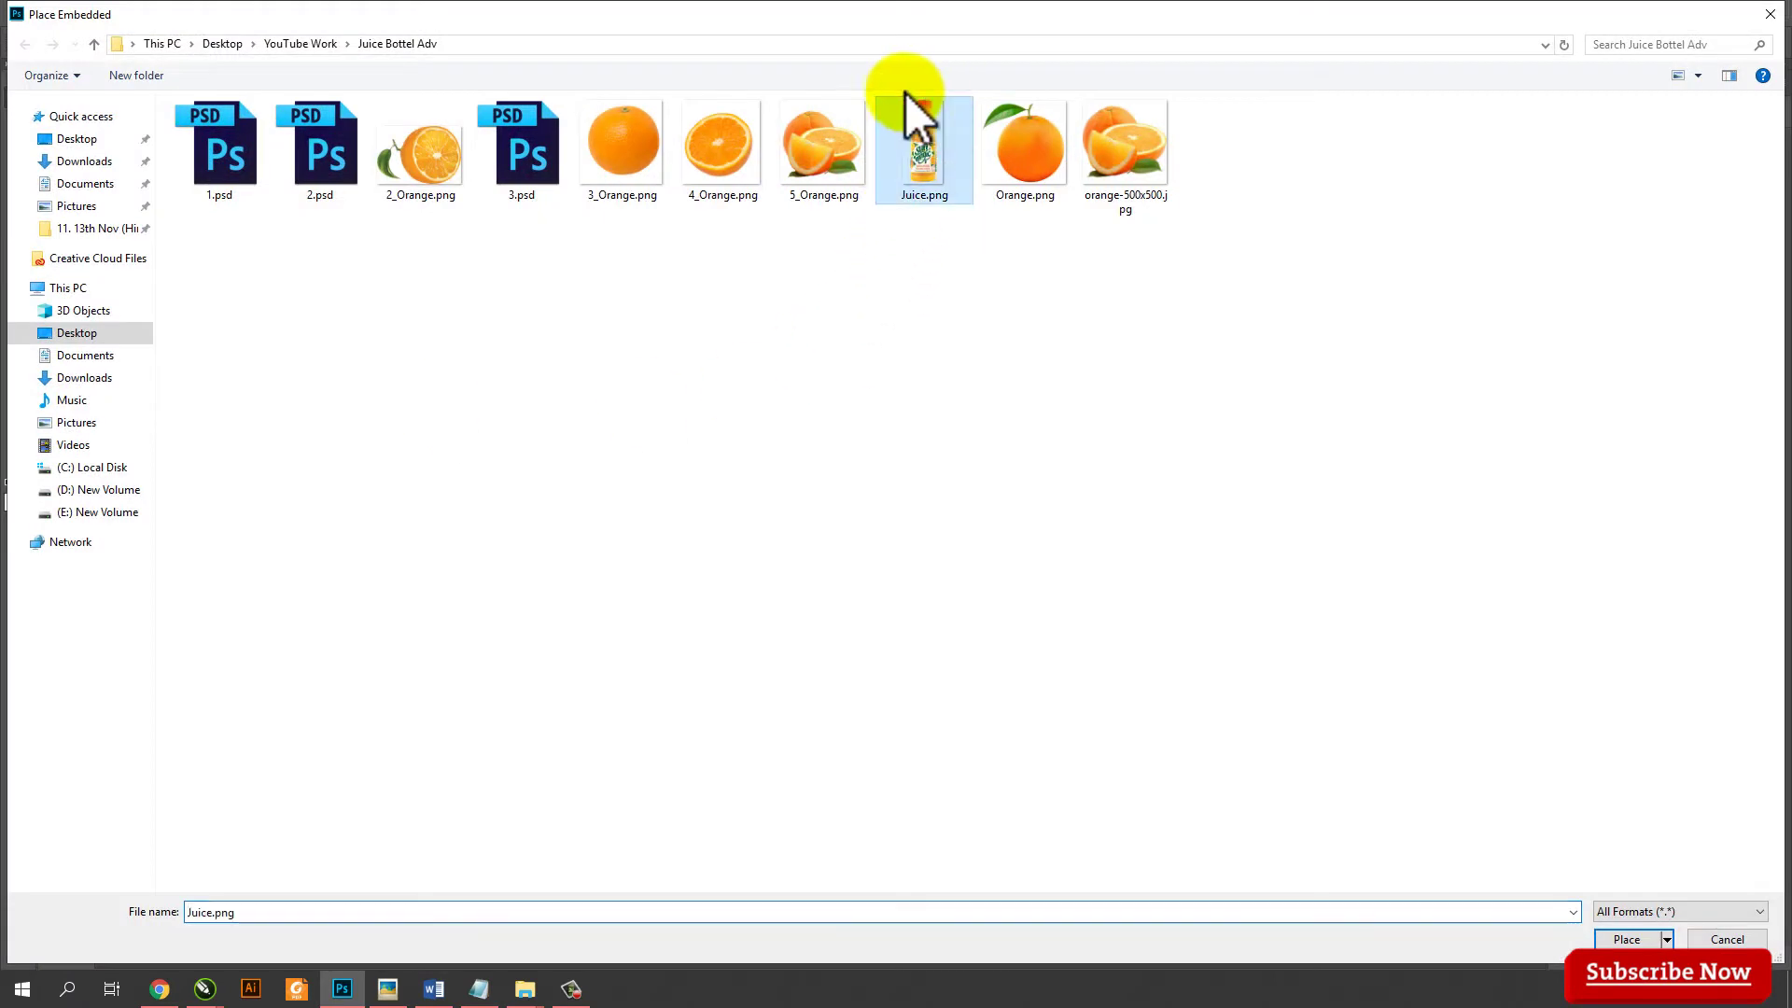
pyautogui.click(1626, 940)
# Resize the juice bottle to about 60% and centre it over the glow
pyautogui.scroll(-1, 834, 411)
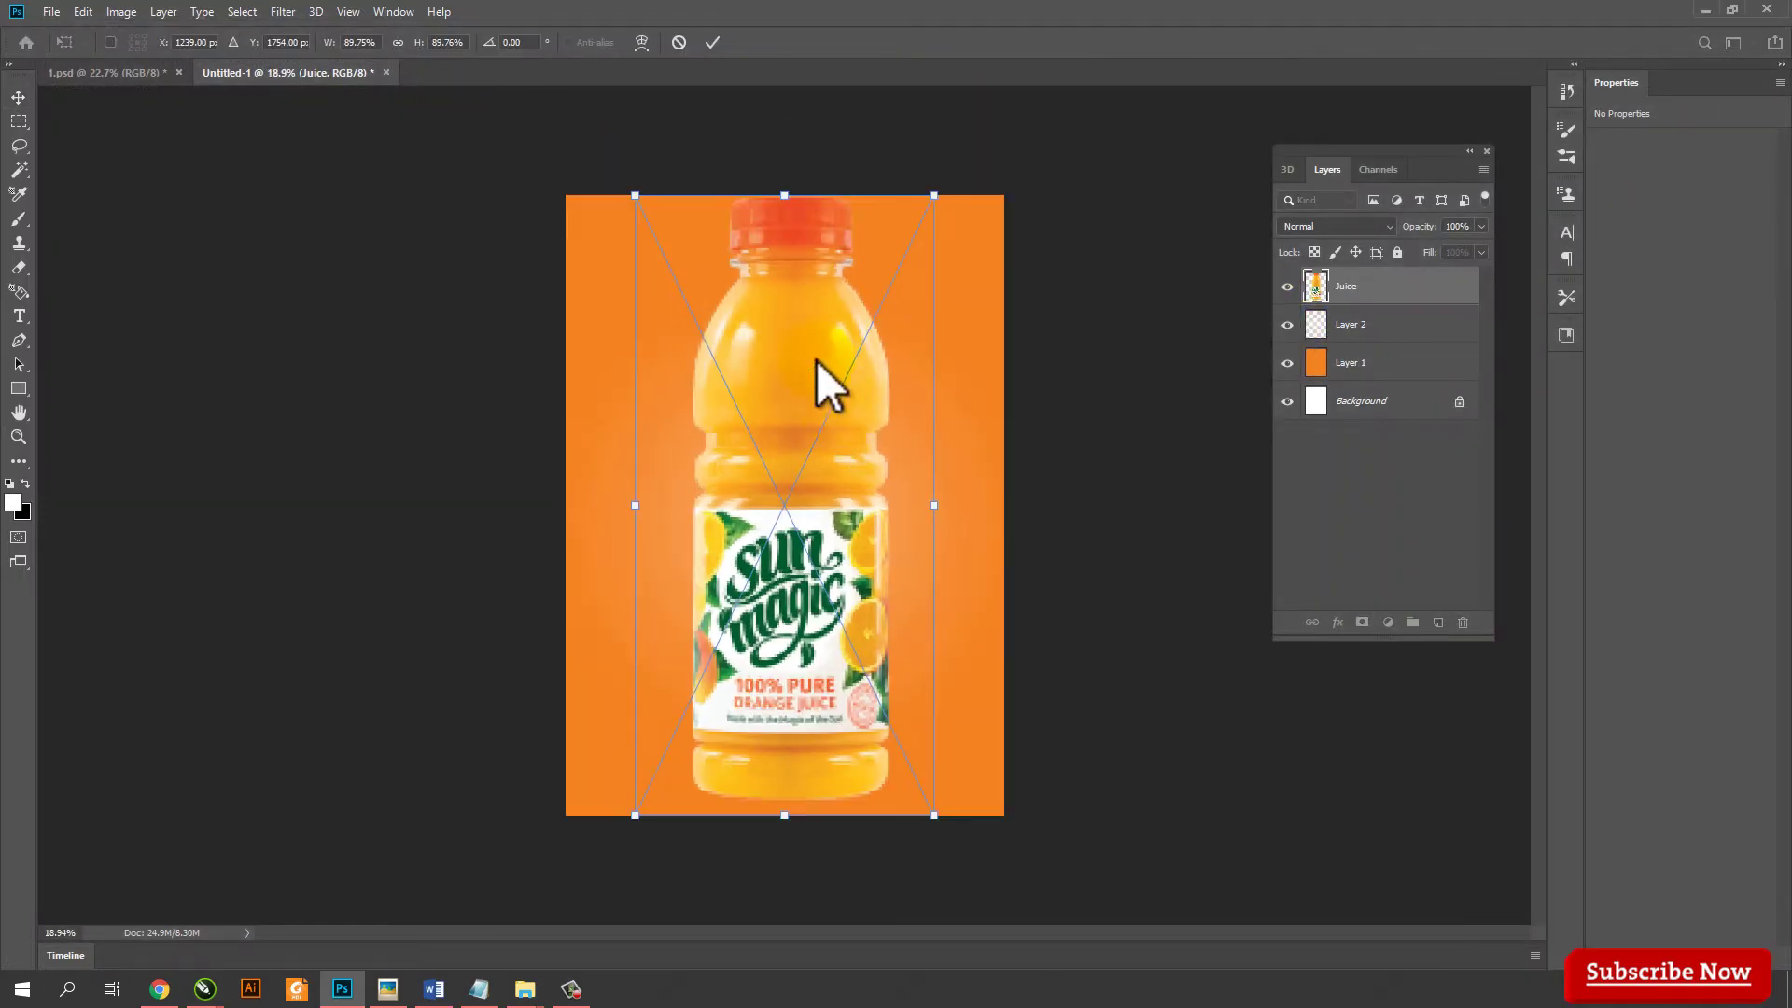
pyautogui.moveTo(792, 195); pyautogui.dragTo(792, 481)
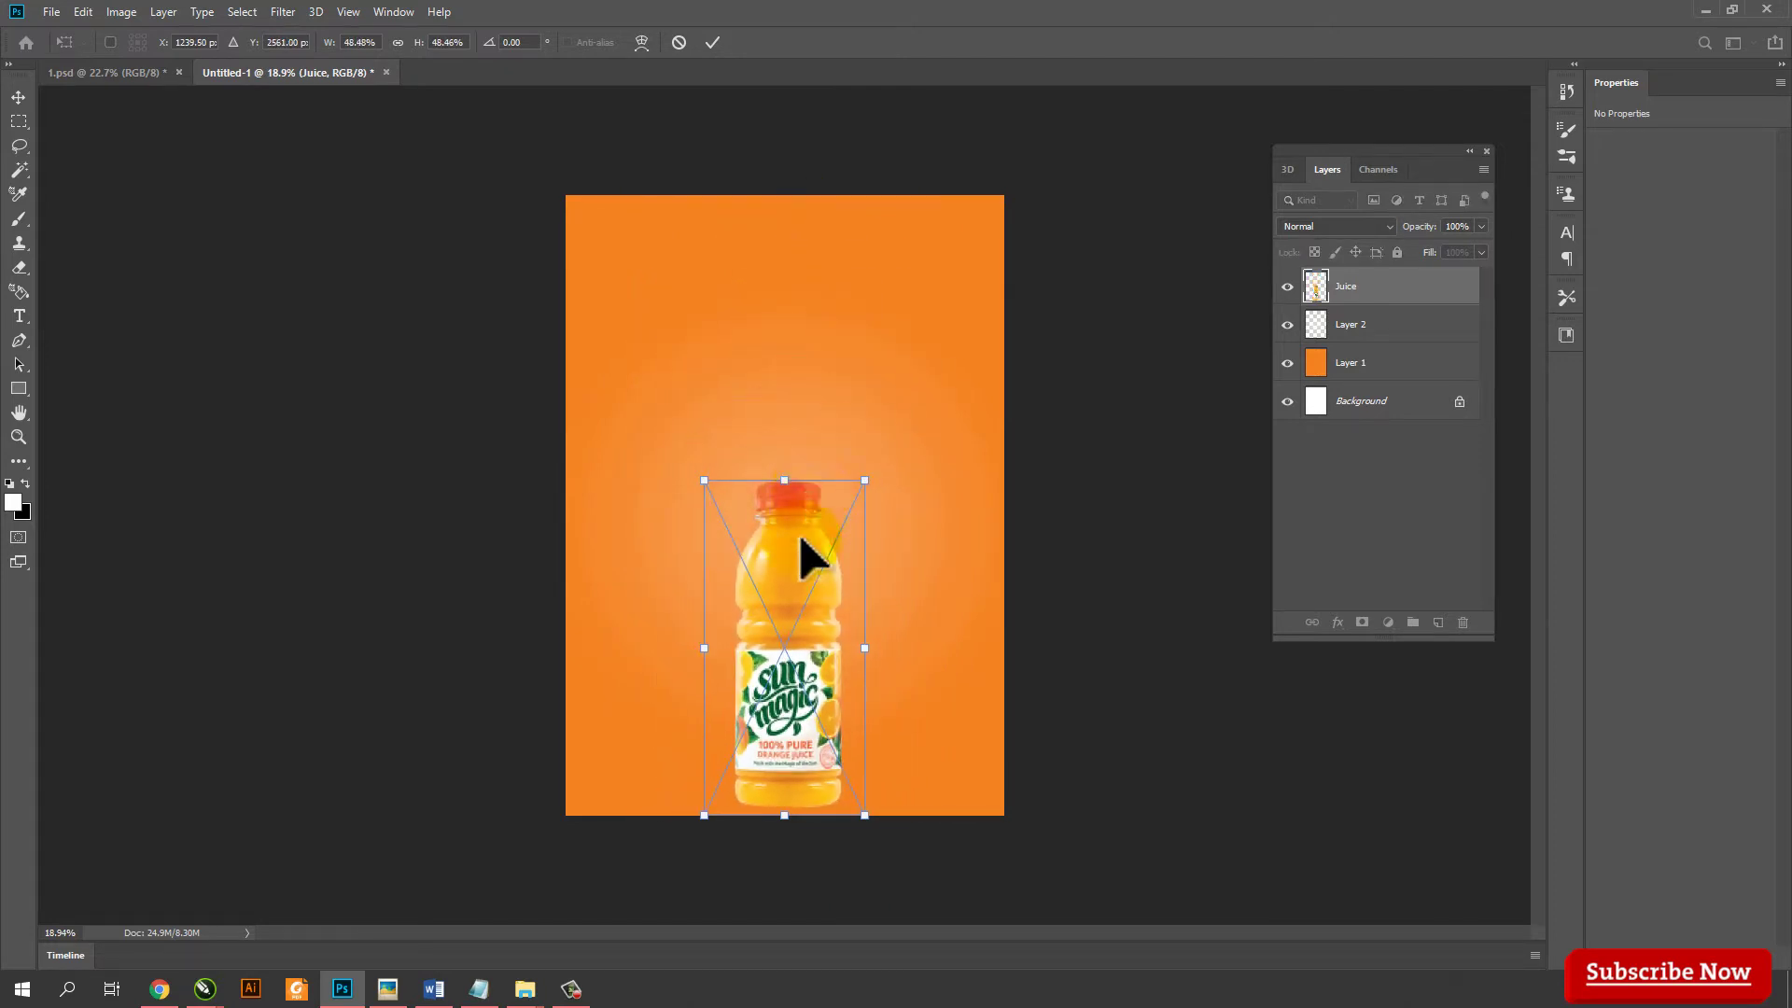
pyautogui.moveTo(800, 569); pyautogui.dragTo(795, 386)
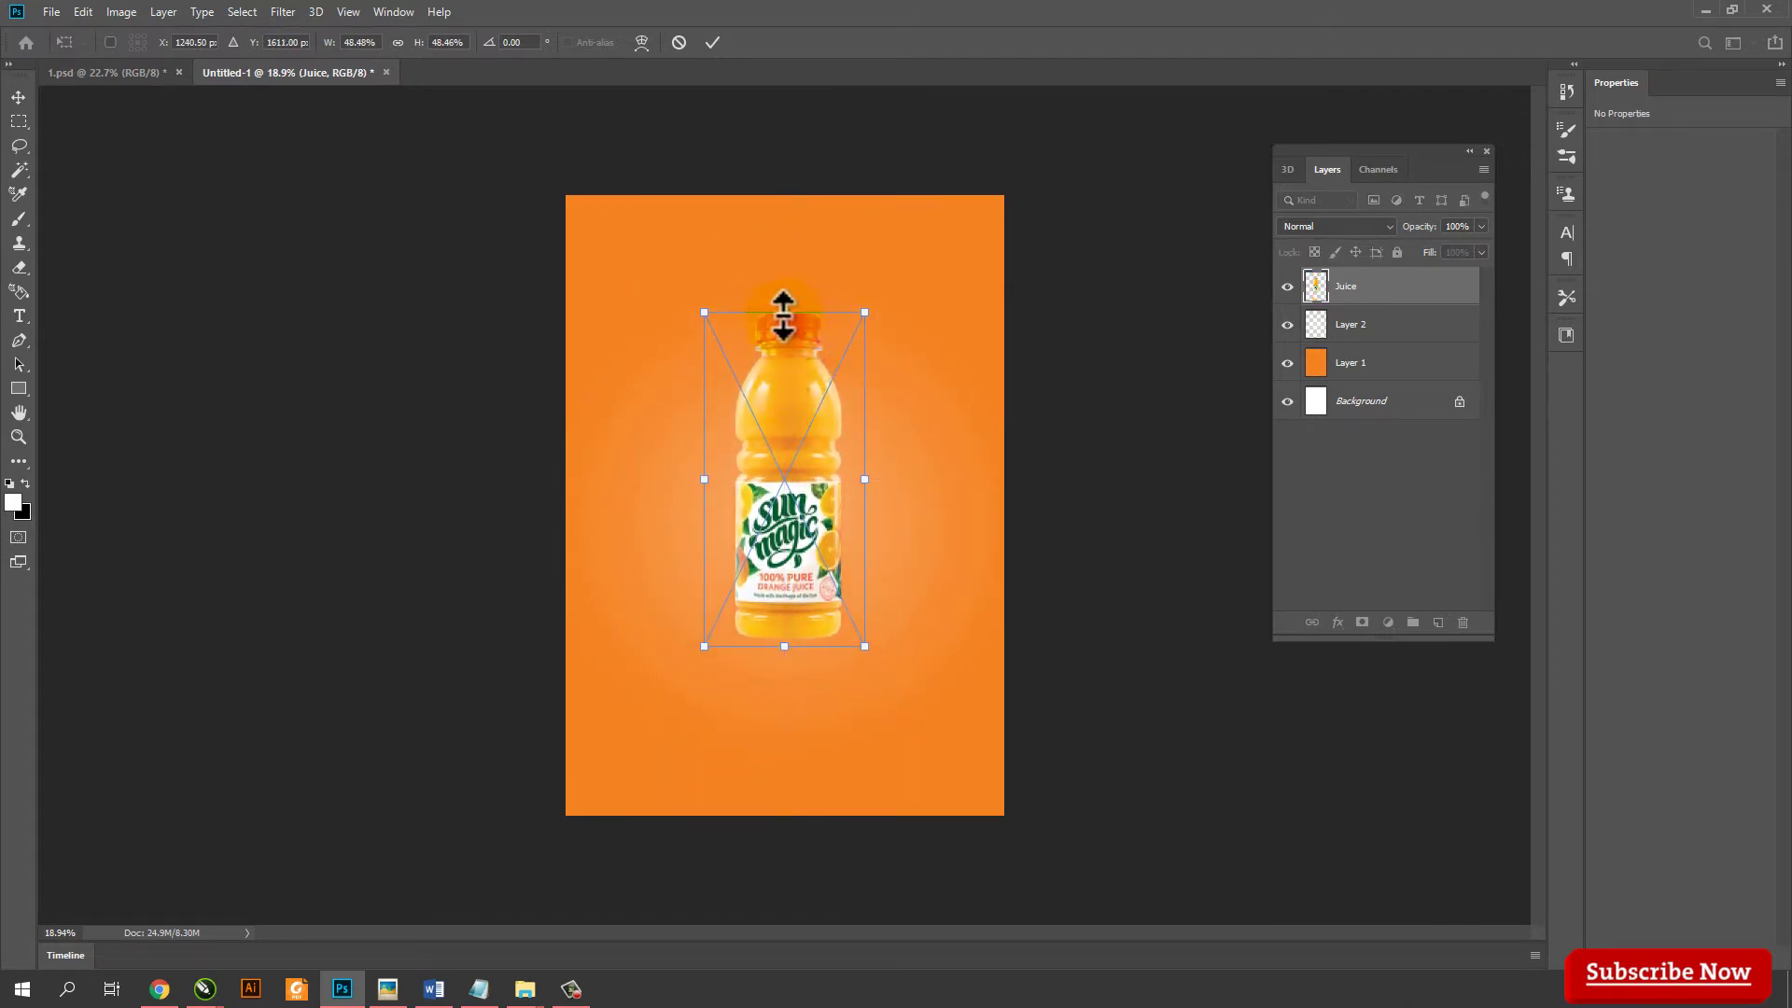
pyautogui.moveTo(784, 312); pyautogui.dragTo(786, 238)
pyautogui.moveTo(800, 401); pyautogui.dragTo(798, 453)
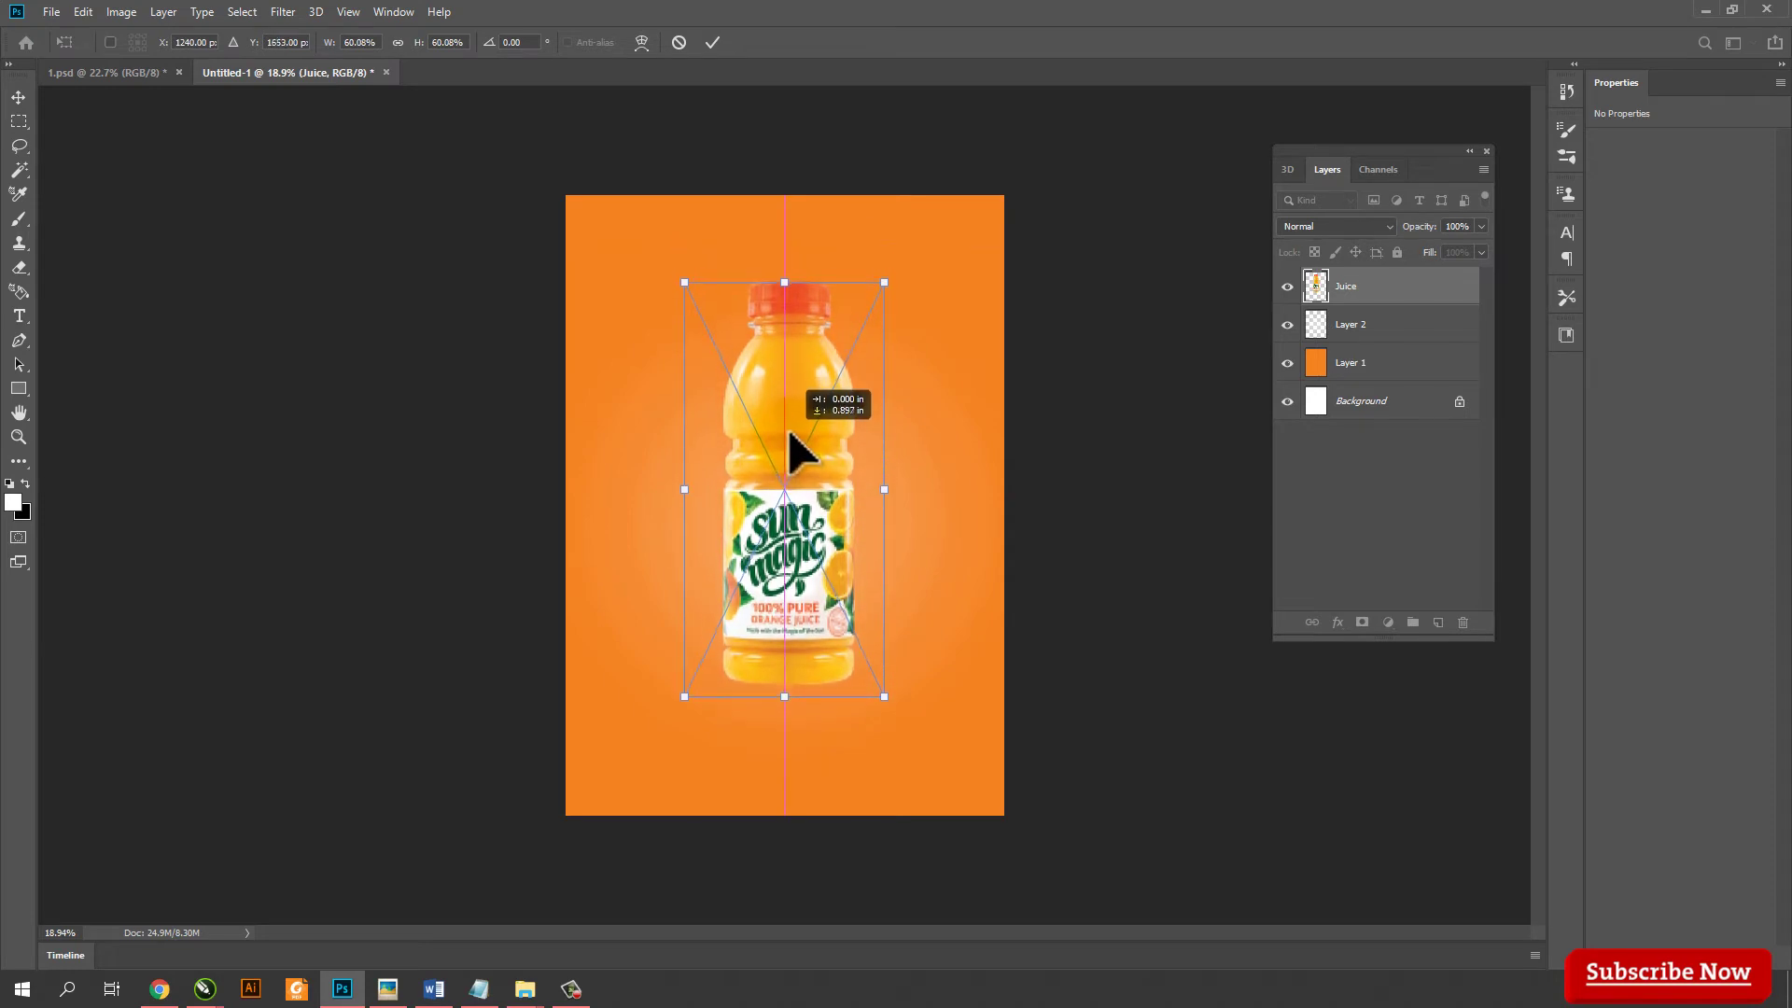
pyautogui.moveTo(784, 282); pyautogui.dragTo(781, 279)
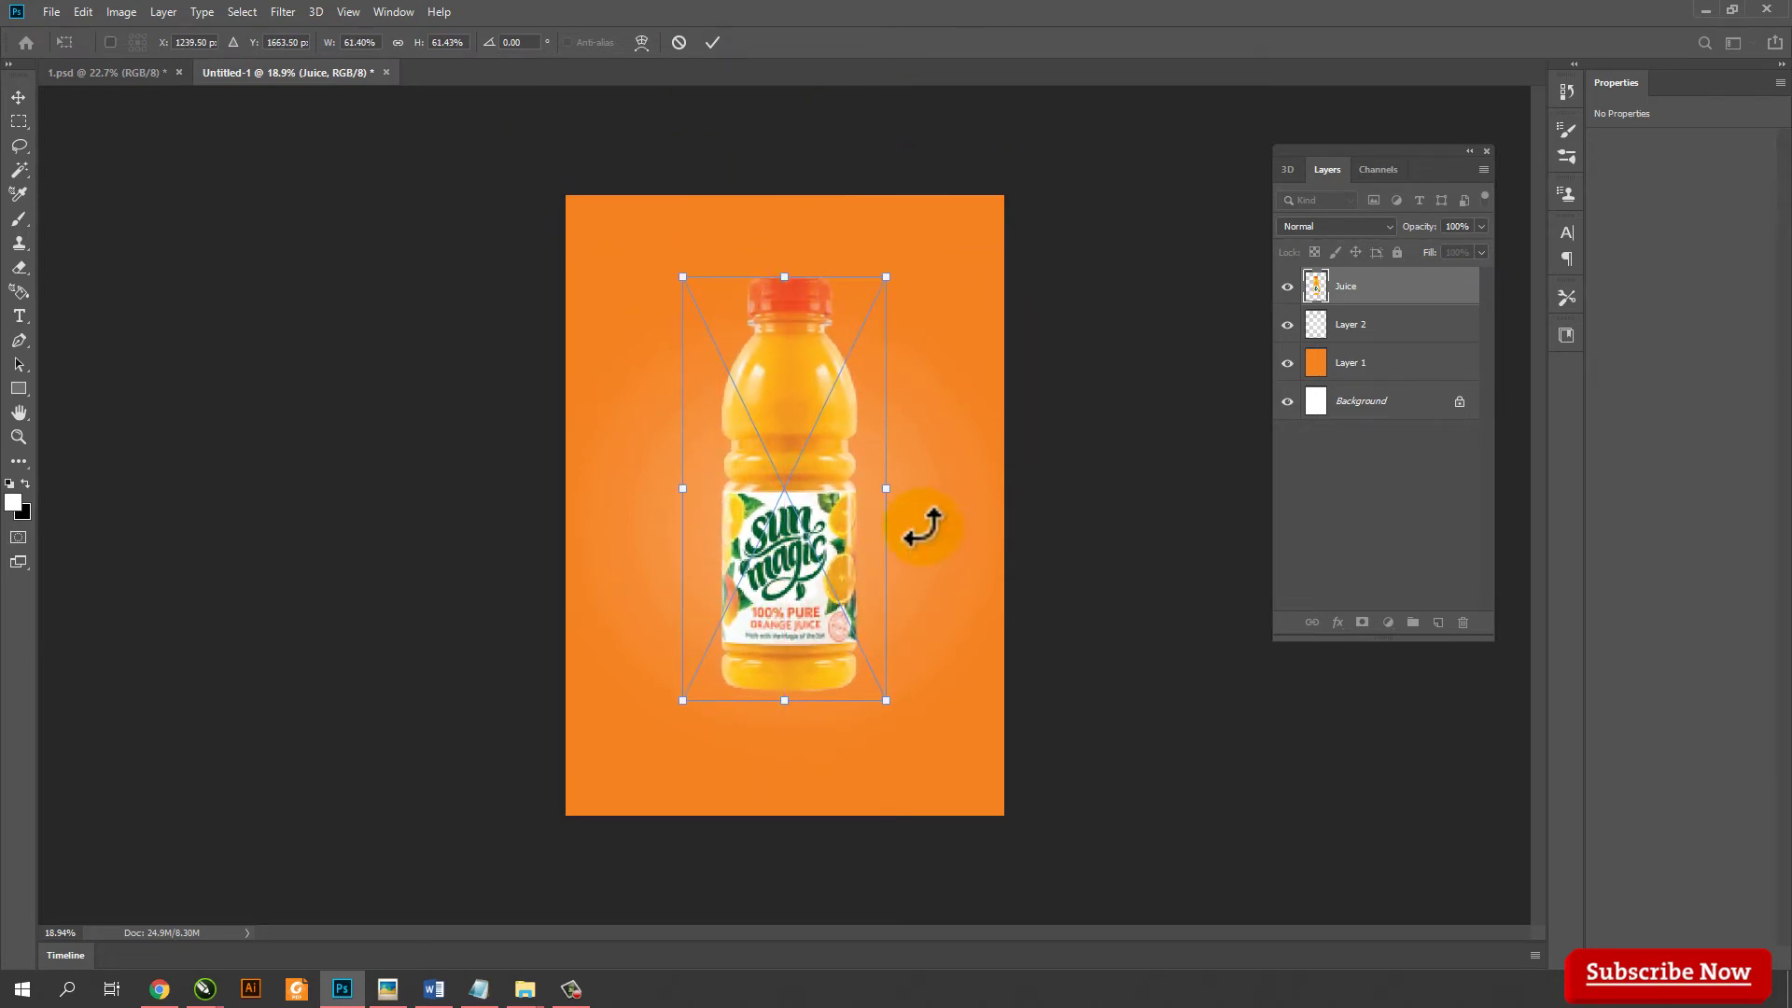
pyautogui.click(714, 43)
pyautogui.click(1129, 506)
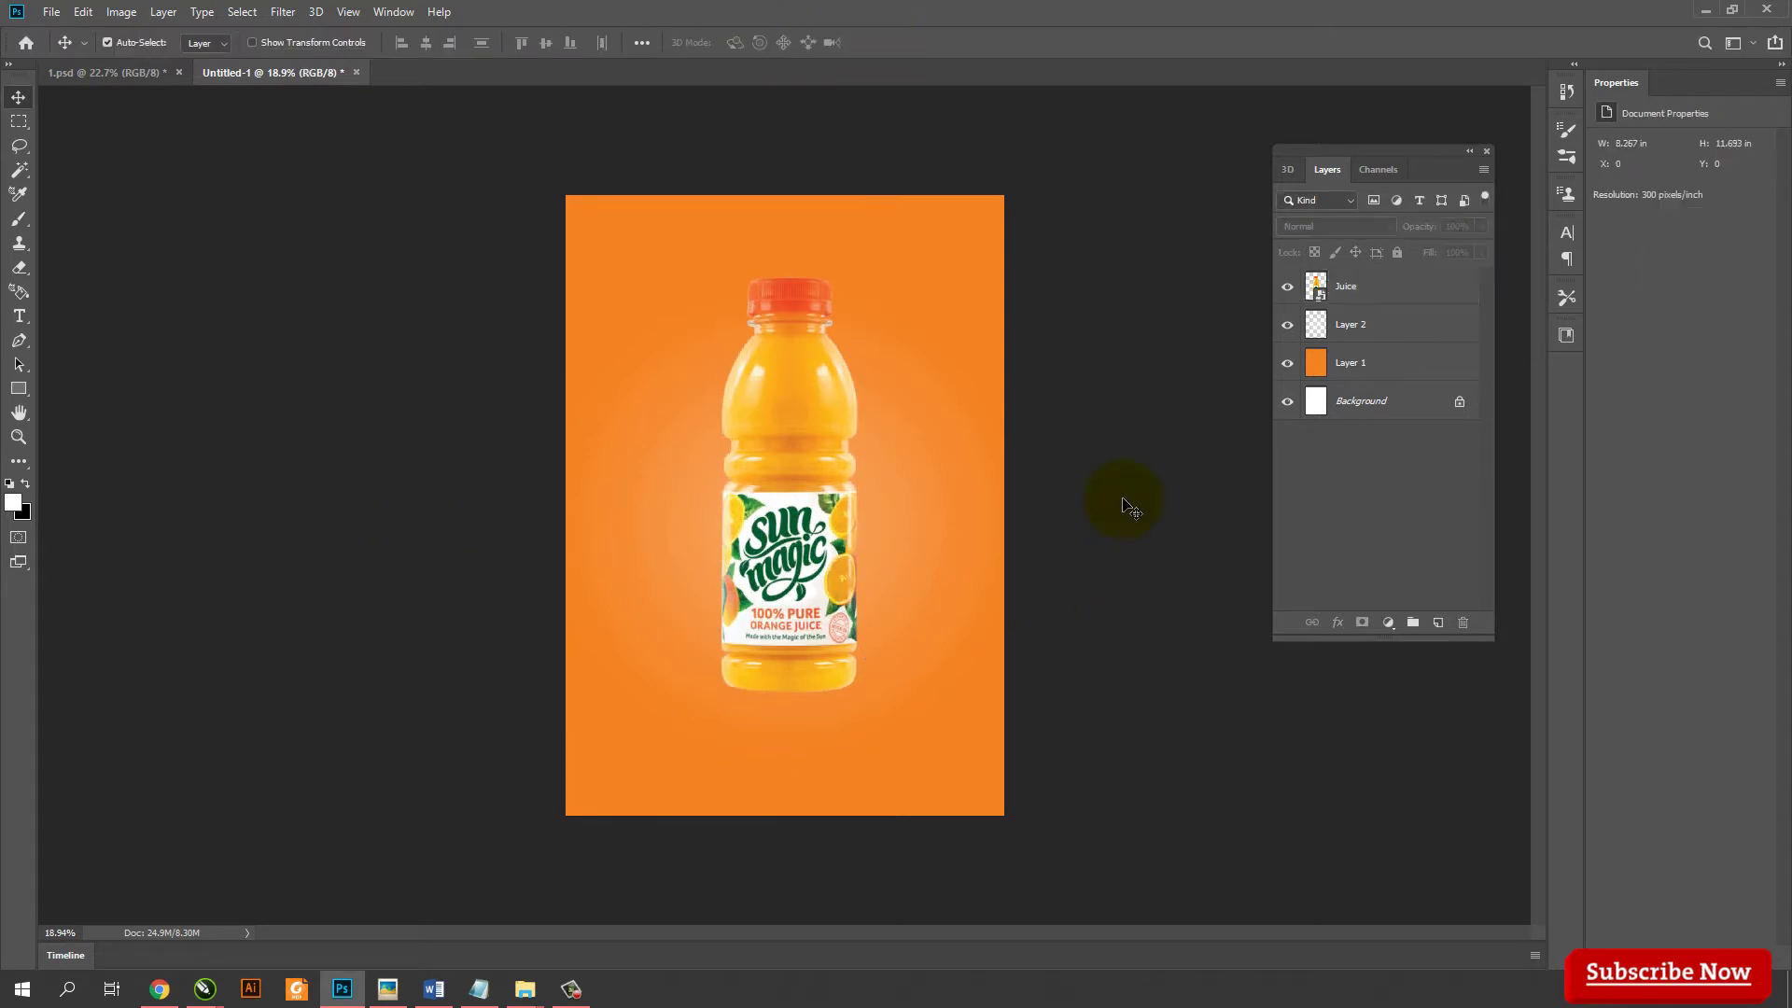
# On a new Layer 3, paint a large soft black blob at 100% opacity
pyautogui.click(1385, 289)
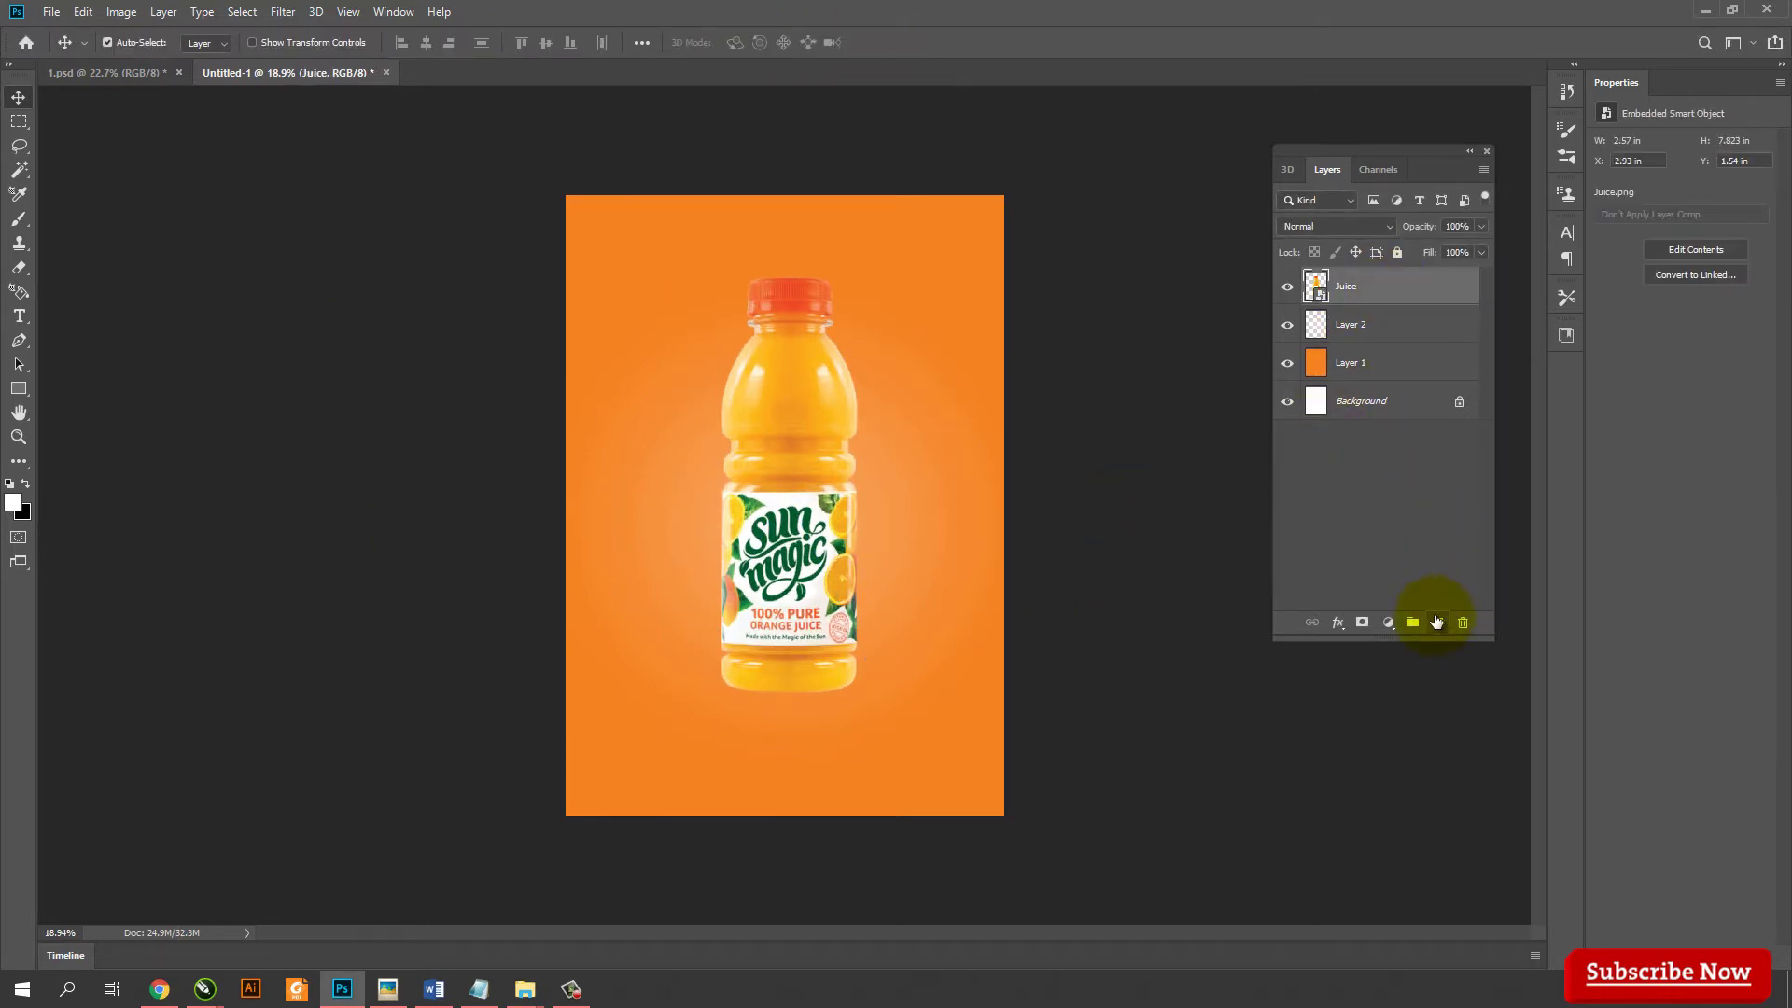
pyautogui.click(1437, 623)
pyautogui.rightClick(18, 219)
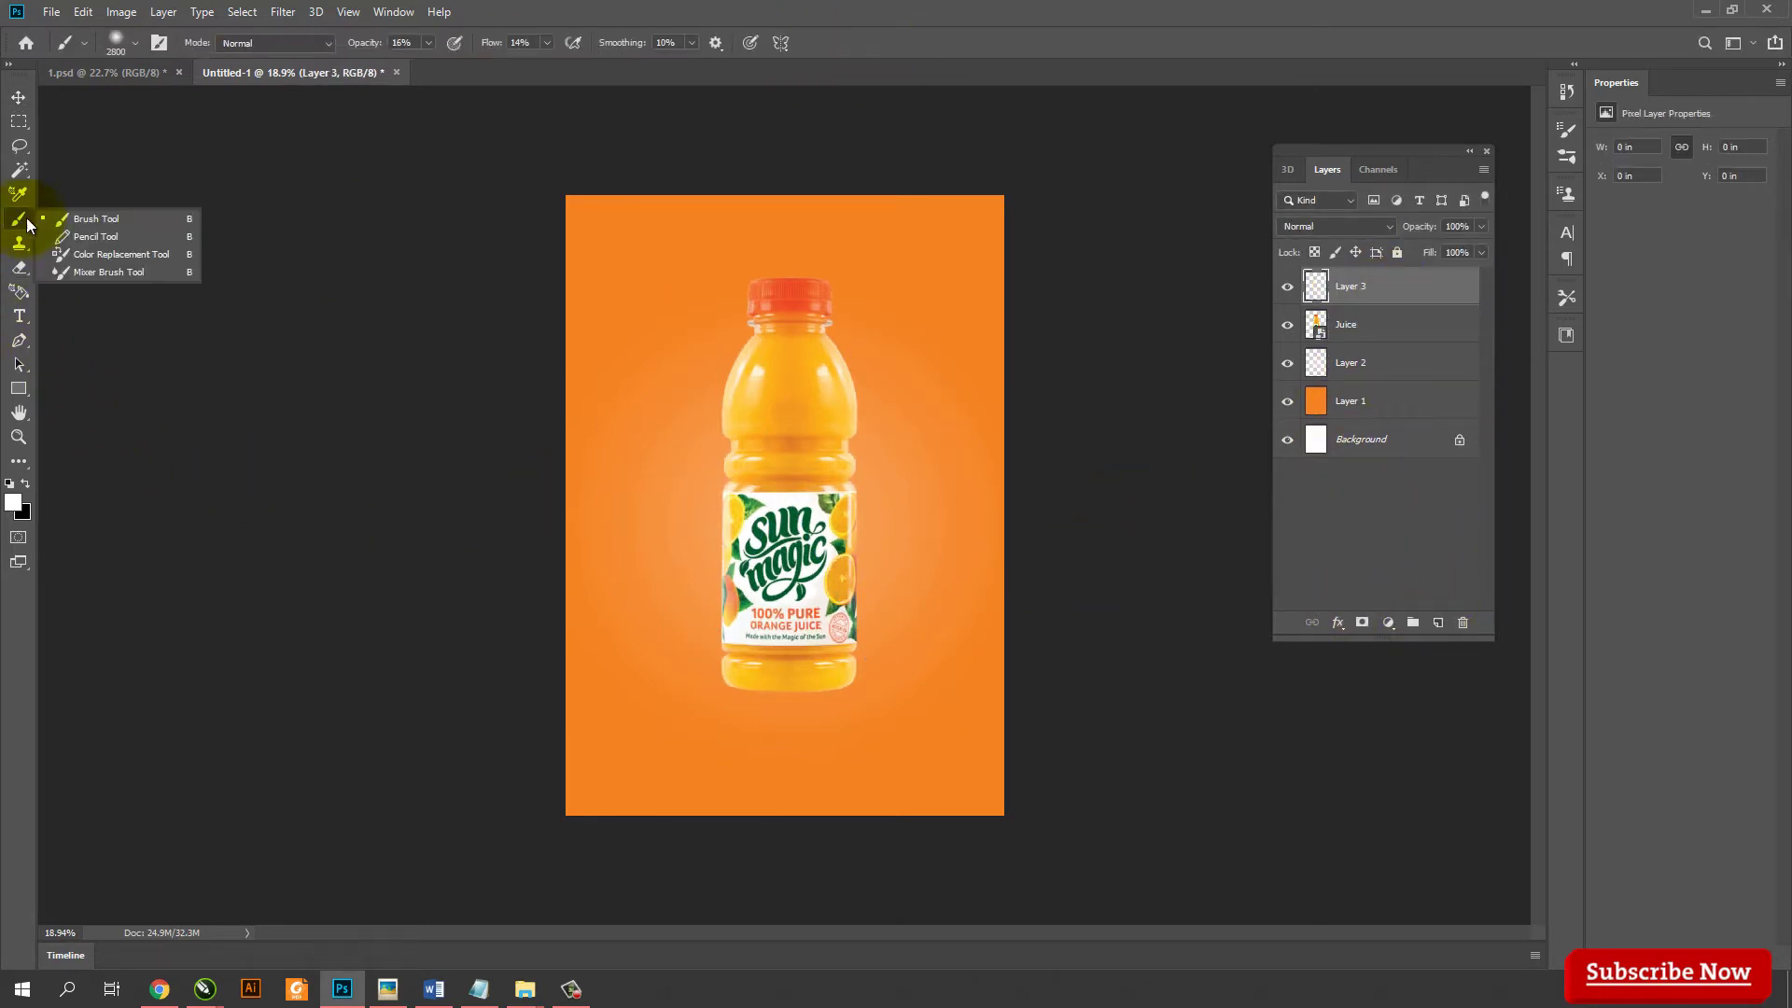
pyautogui.click(131, 224)
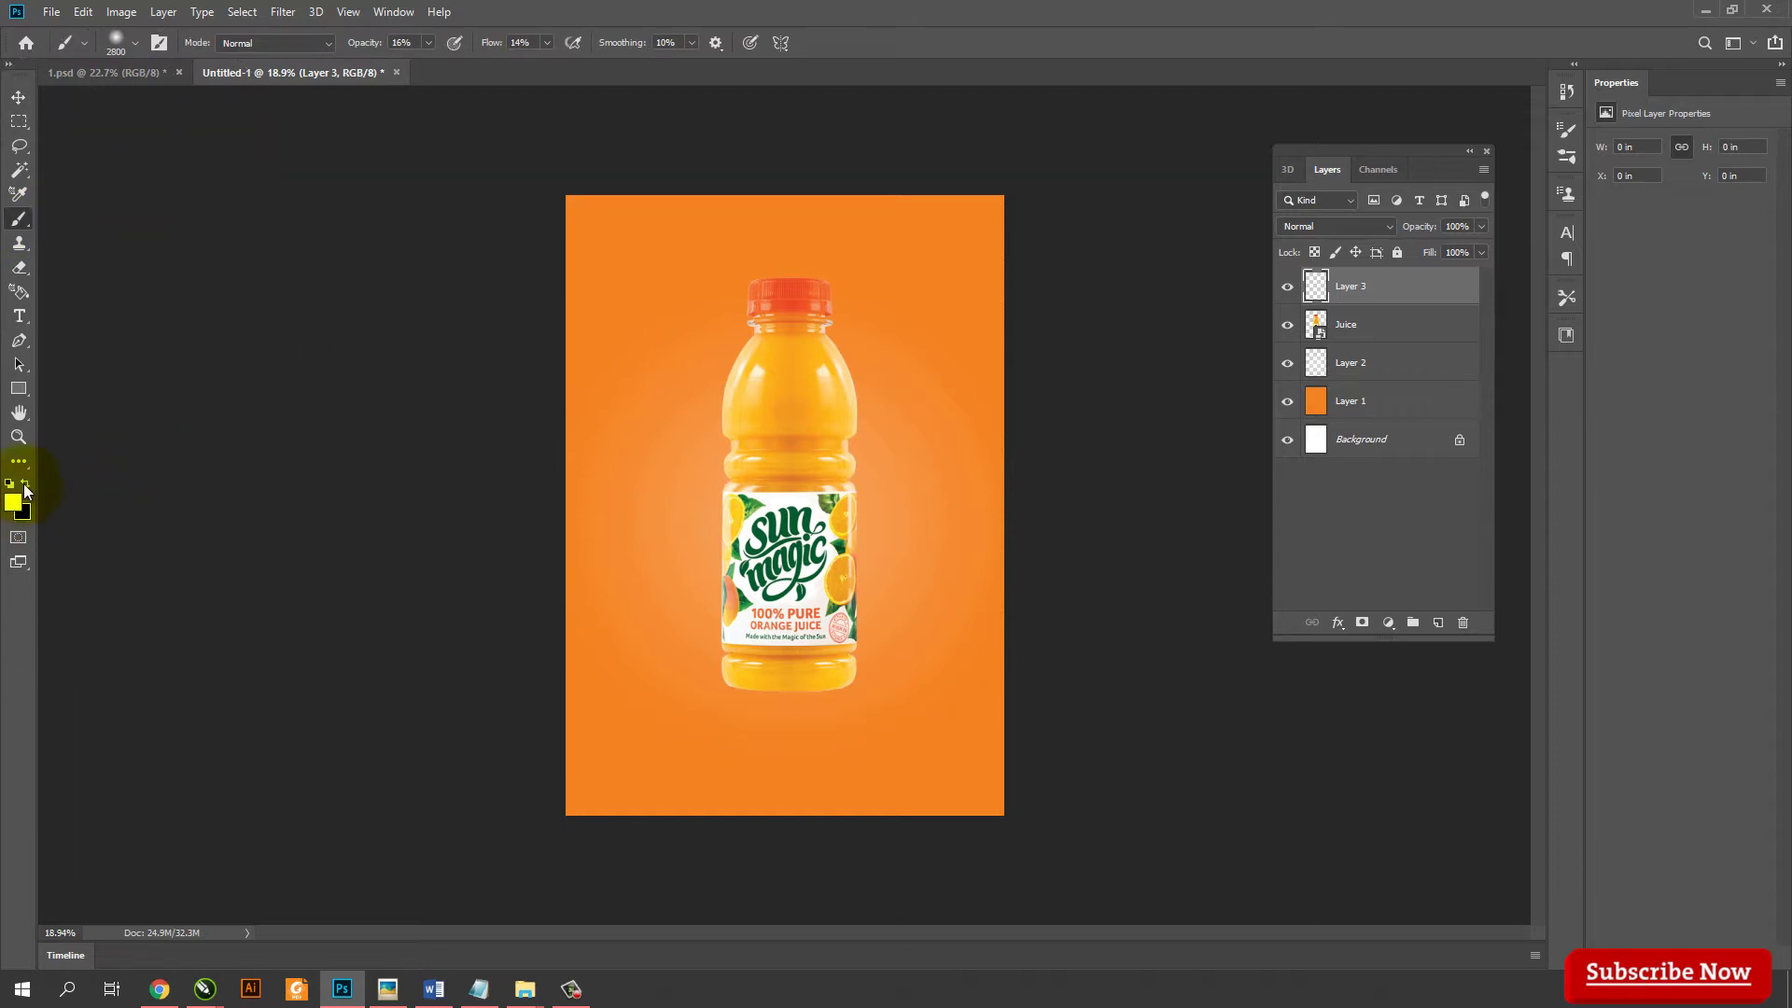
pyautogui.press('d')
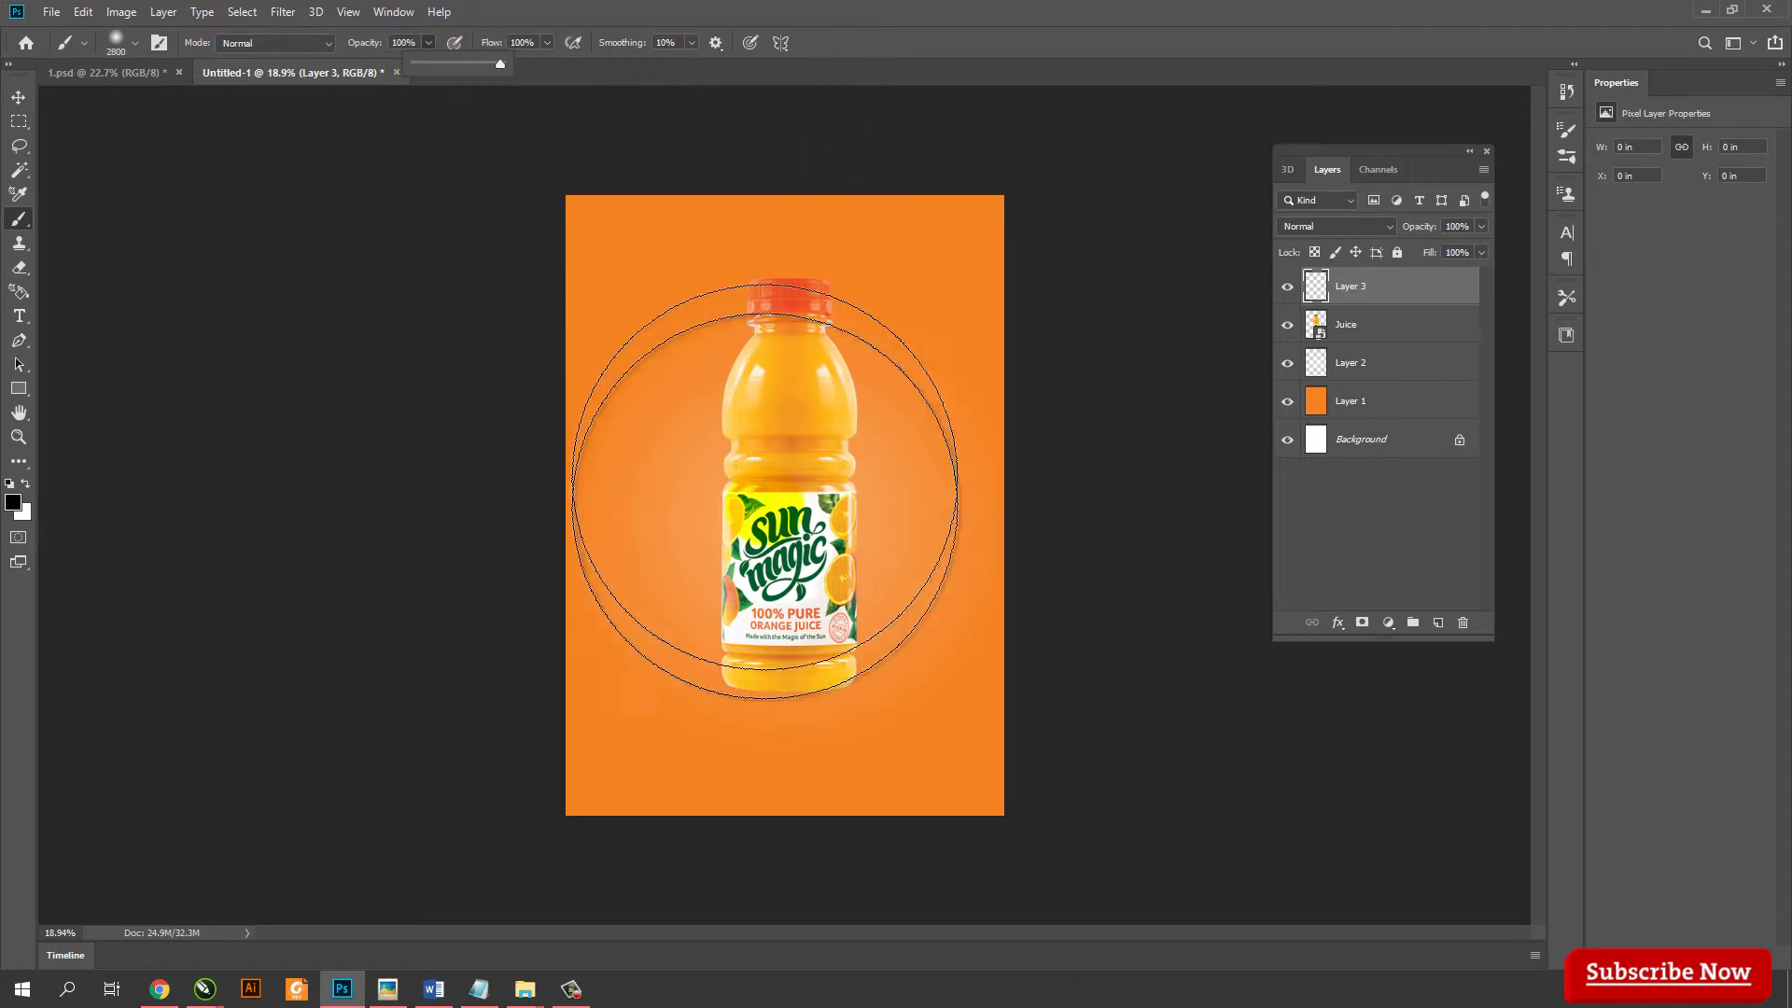
pyautogui.press('0')
pyautogui.click(792, 520)
# Squash the black blob into a flat, narrow shadow beneath the bottle's base
pyautogui.hotkey('ctrl', 'd')
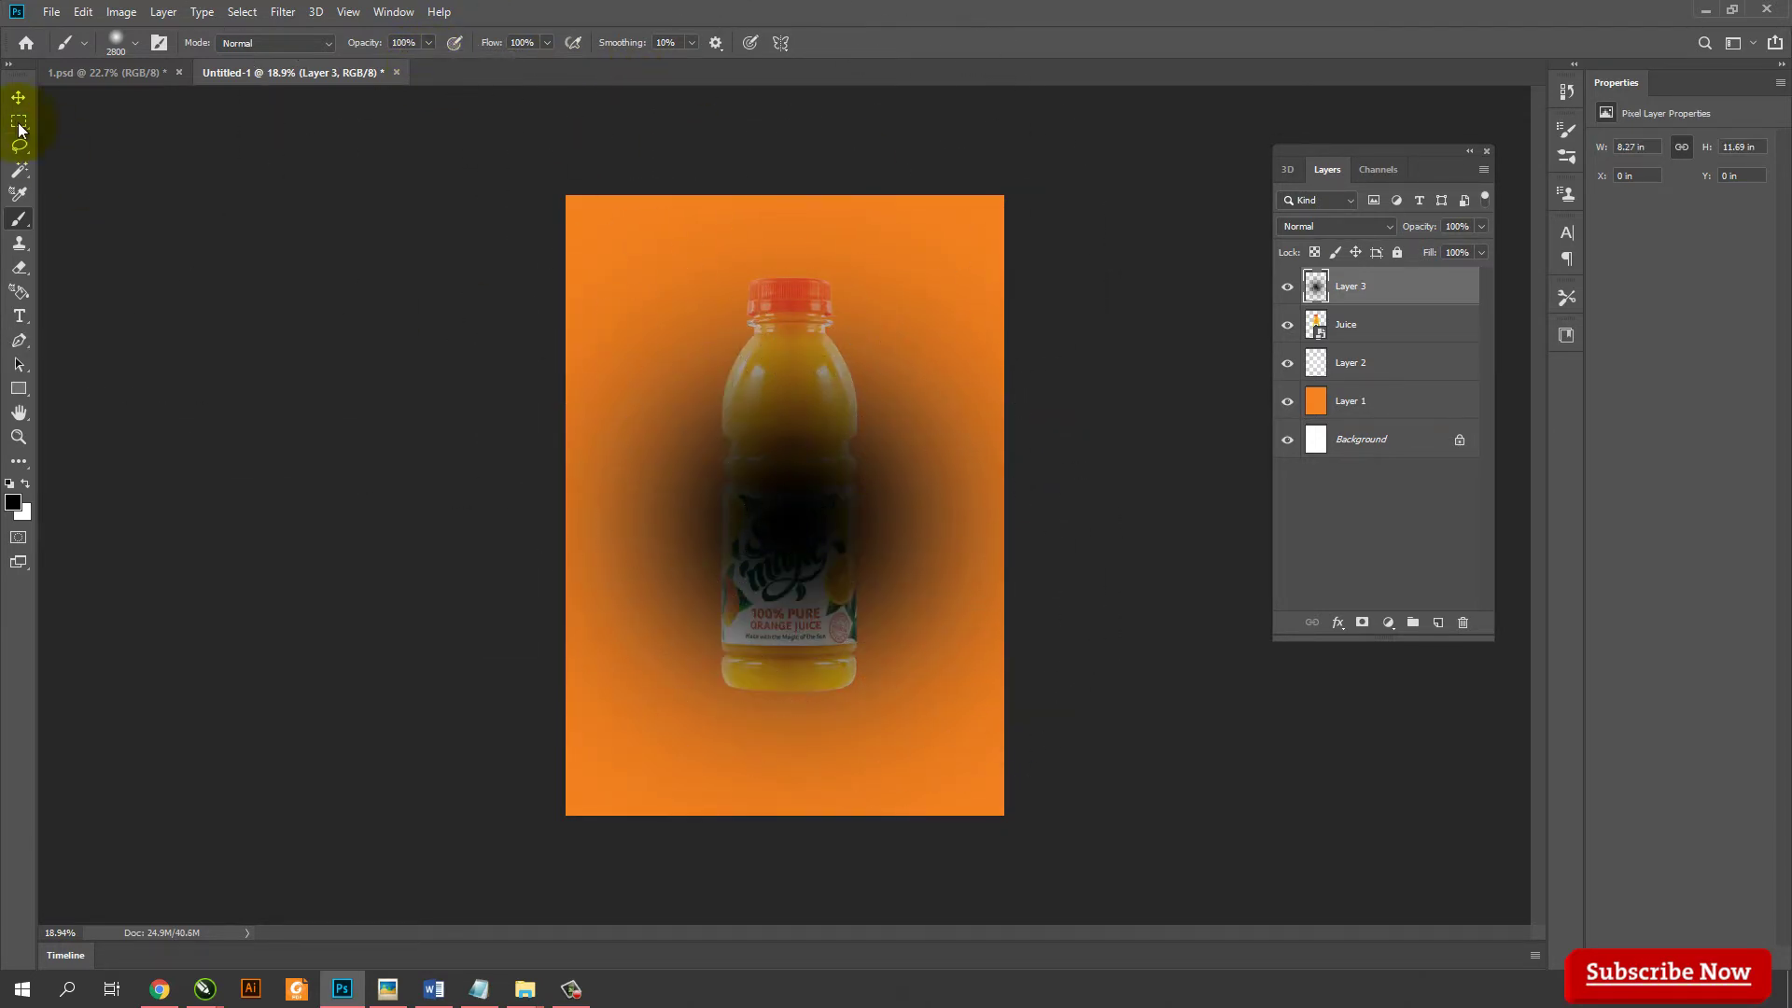
pyautogui.click(18, 97)
pyautogui.hotkey('ctrl', 't')
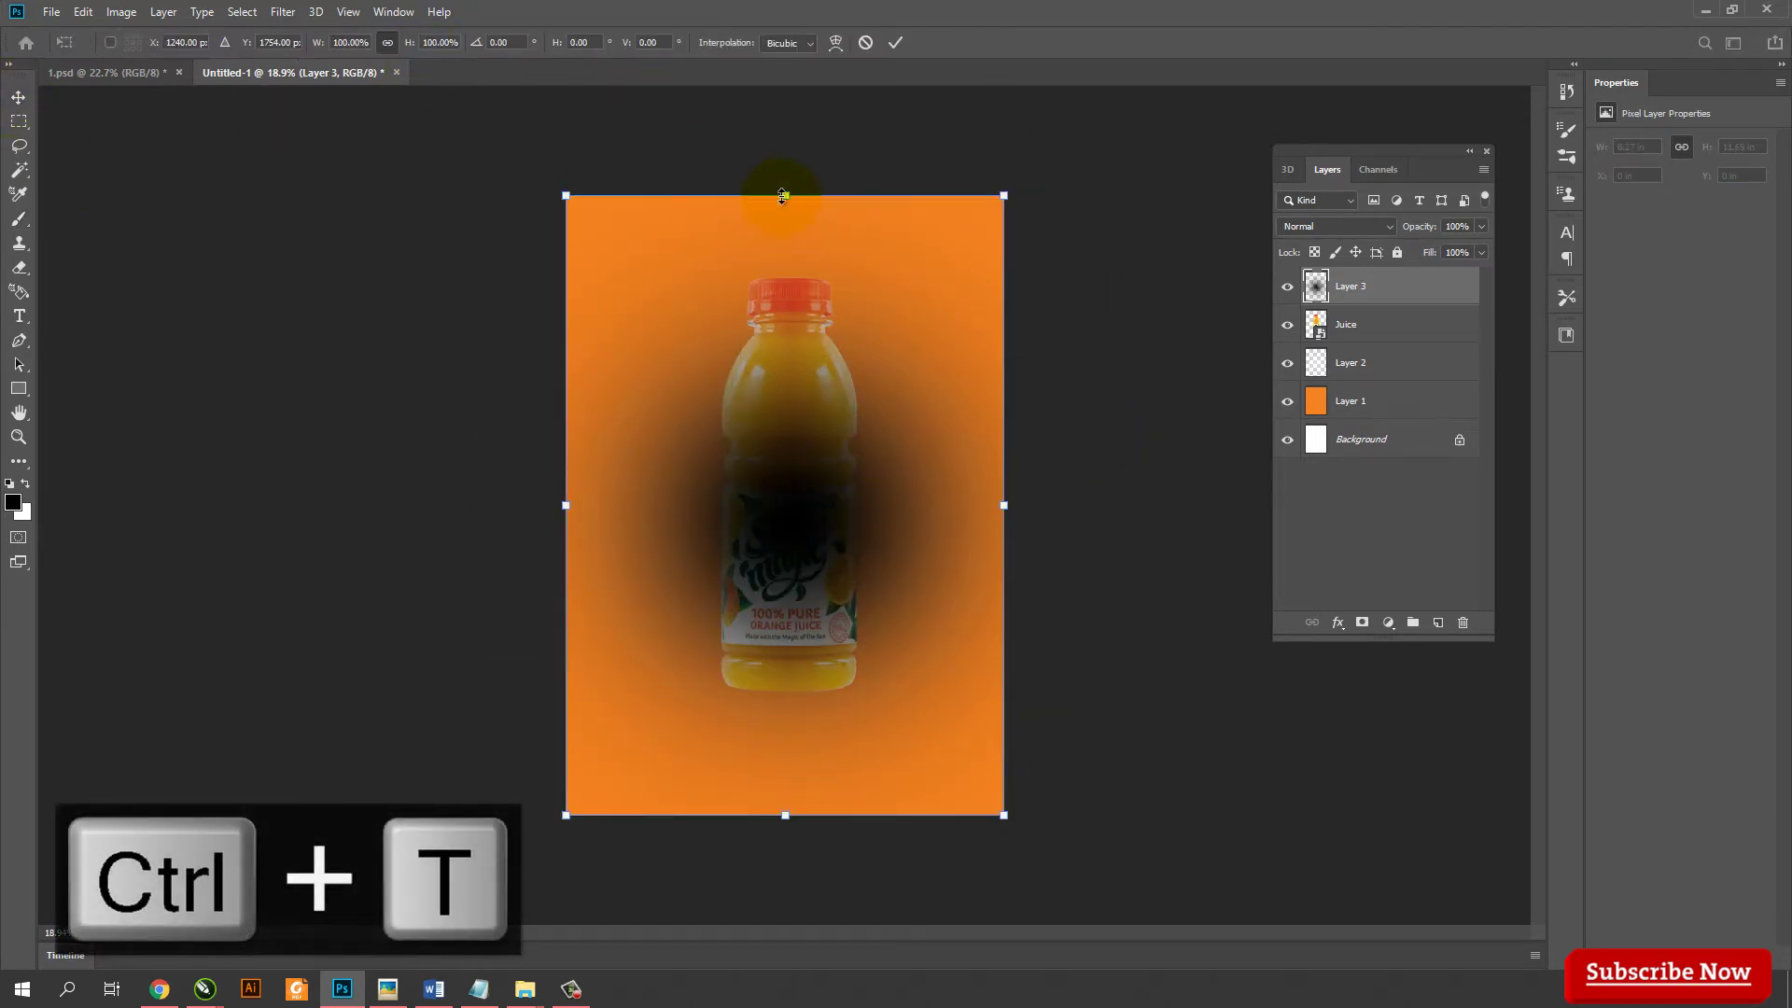
pyautogui.moveTo(786, 198)
pyautogui.mouseDown()
pyautogui.moveTo(782, 744)
pyautogui.moveTo(800, 715)
pyautogui.moveTo(784, 706)
pyautogui.mouseUp()
pyautogui.scroll(3, 812, 728)
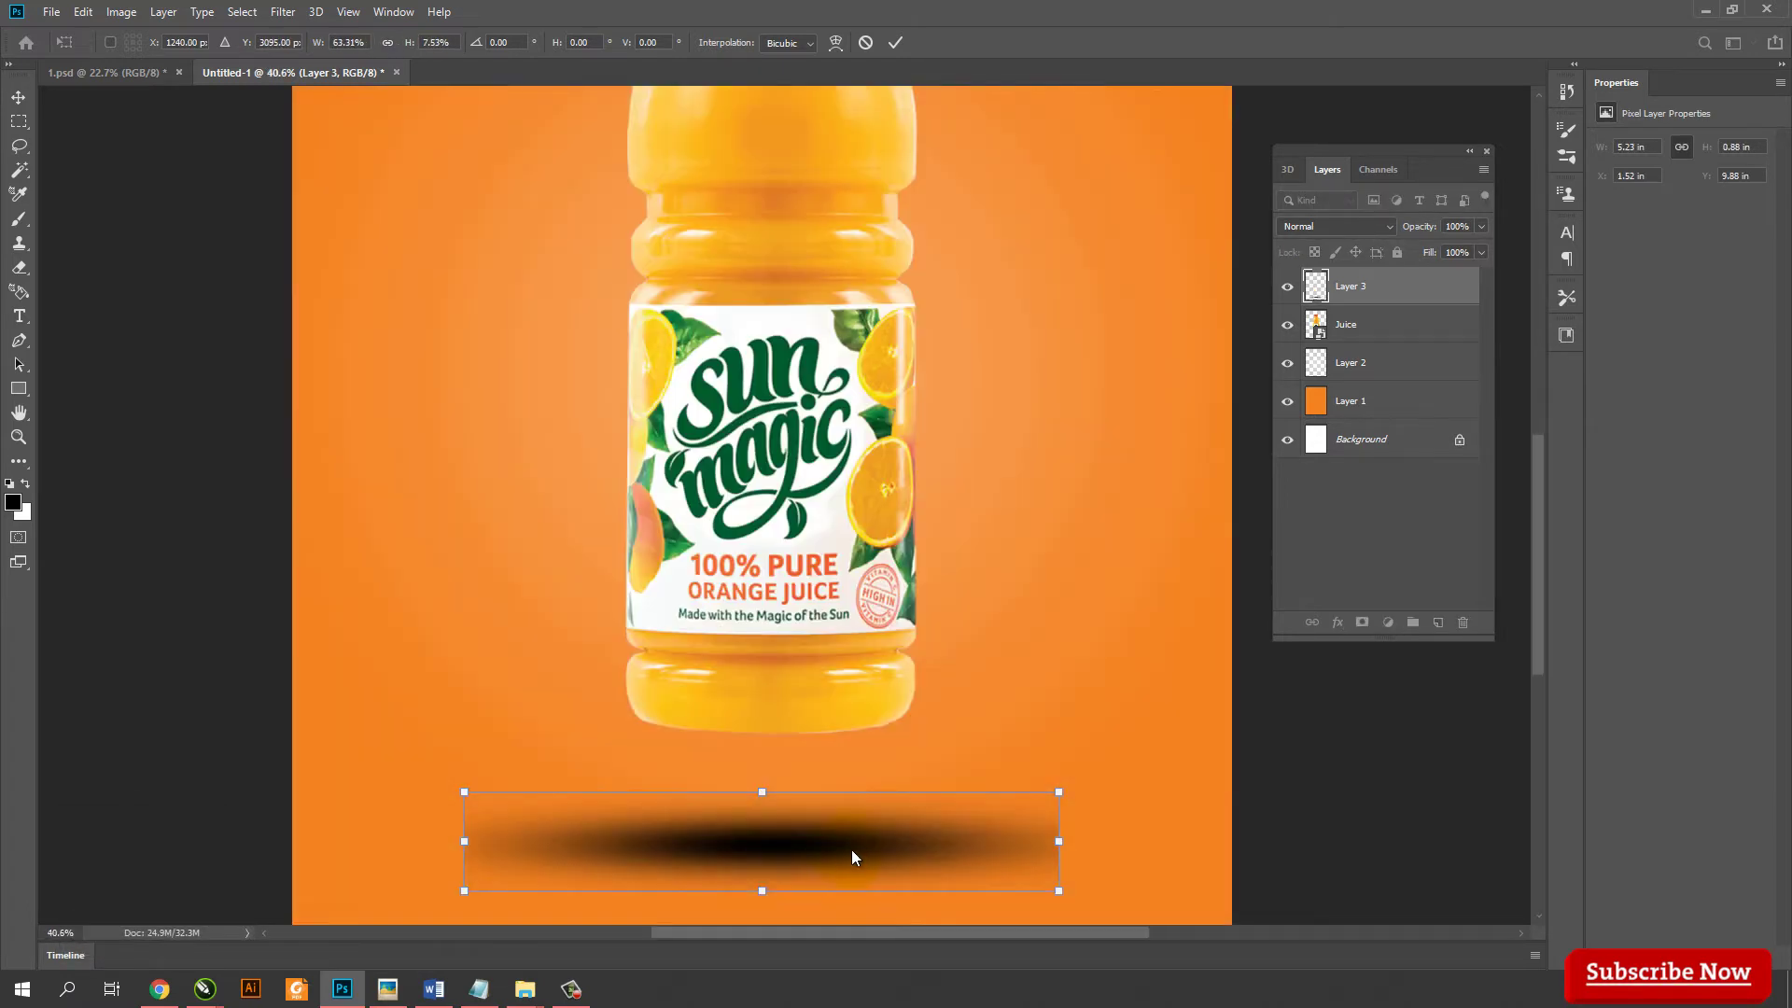
pyautogui.moveTo(847, 794); pyautogui.dragTo(849, 755)
pyautogui.moveTo(779, 689); pyautogui.dragTo(800, 756)
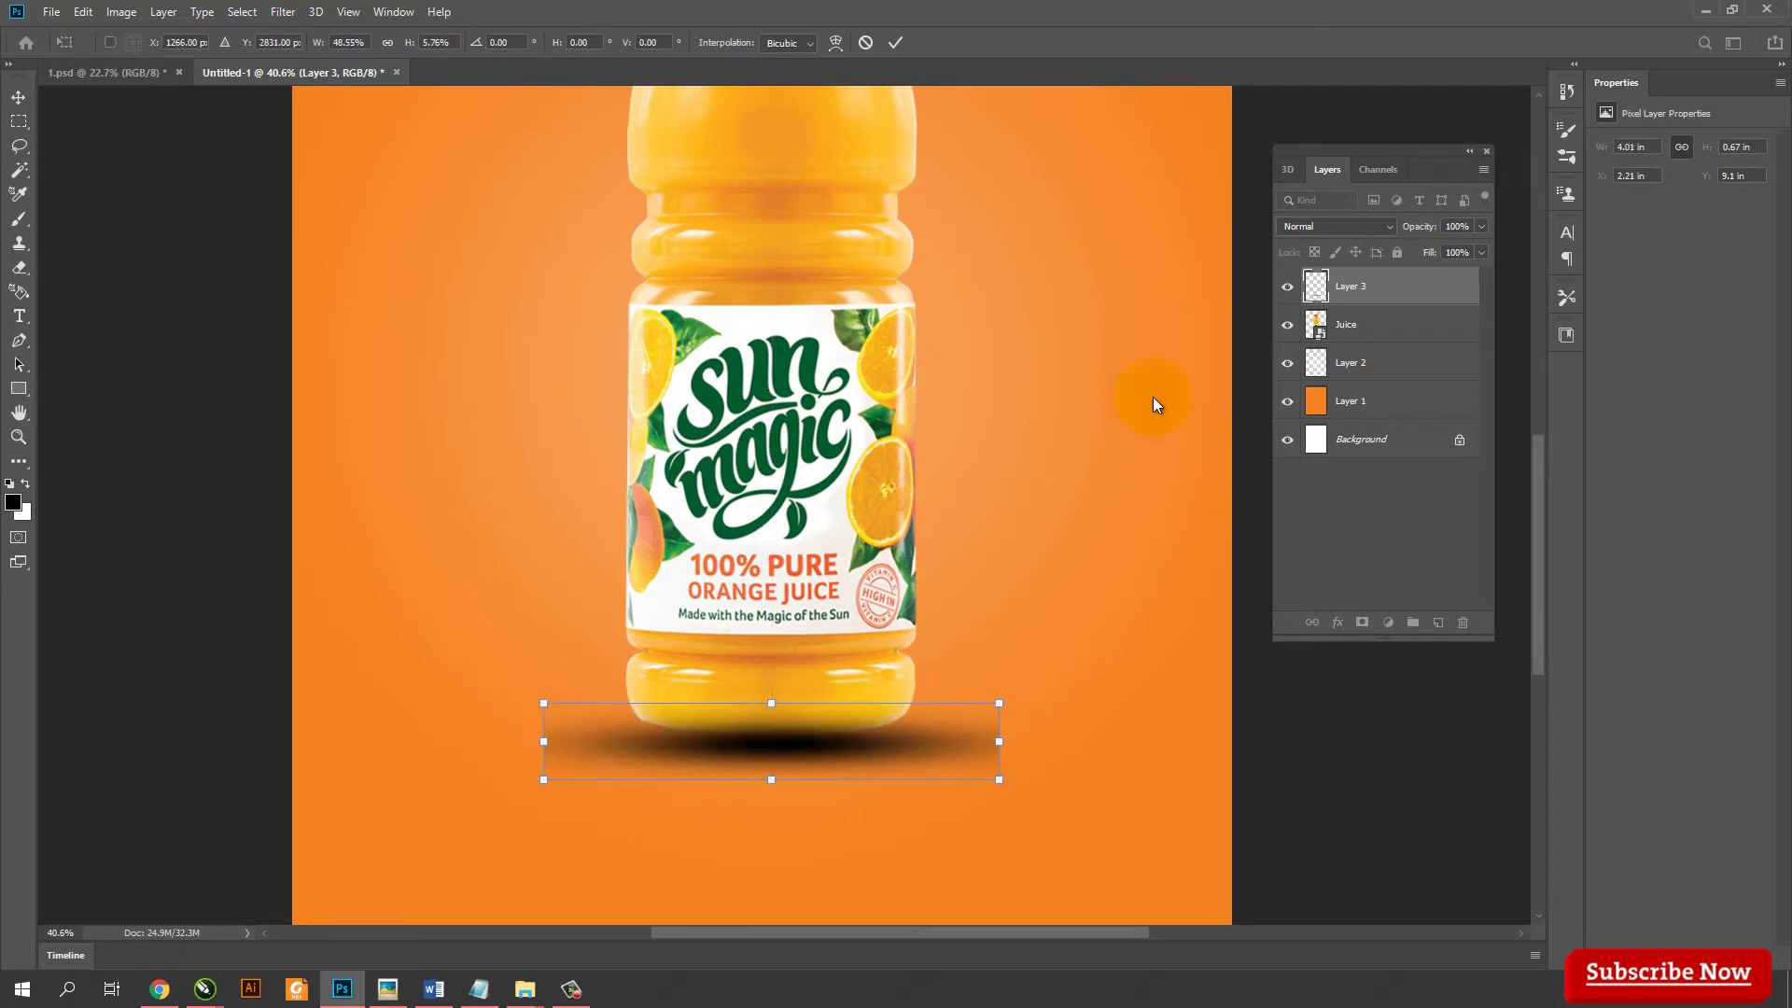
pyautogui.click(897, 43)
# Stack Juice above Layer 3 and give the shadow a 16.6 px Gaussian Blur
pyautogui.moveTo(1364, 324); pyautogui.dragTo(1364, 275)
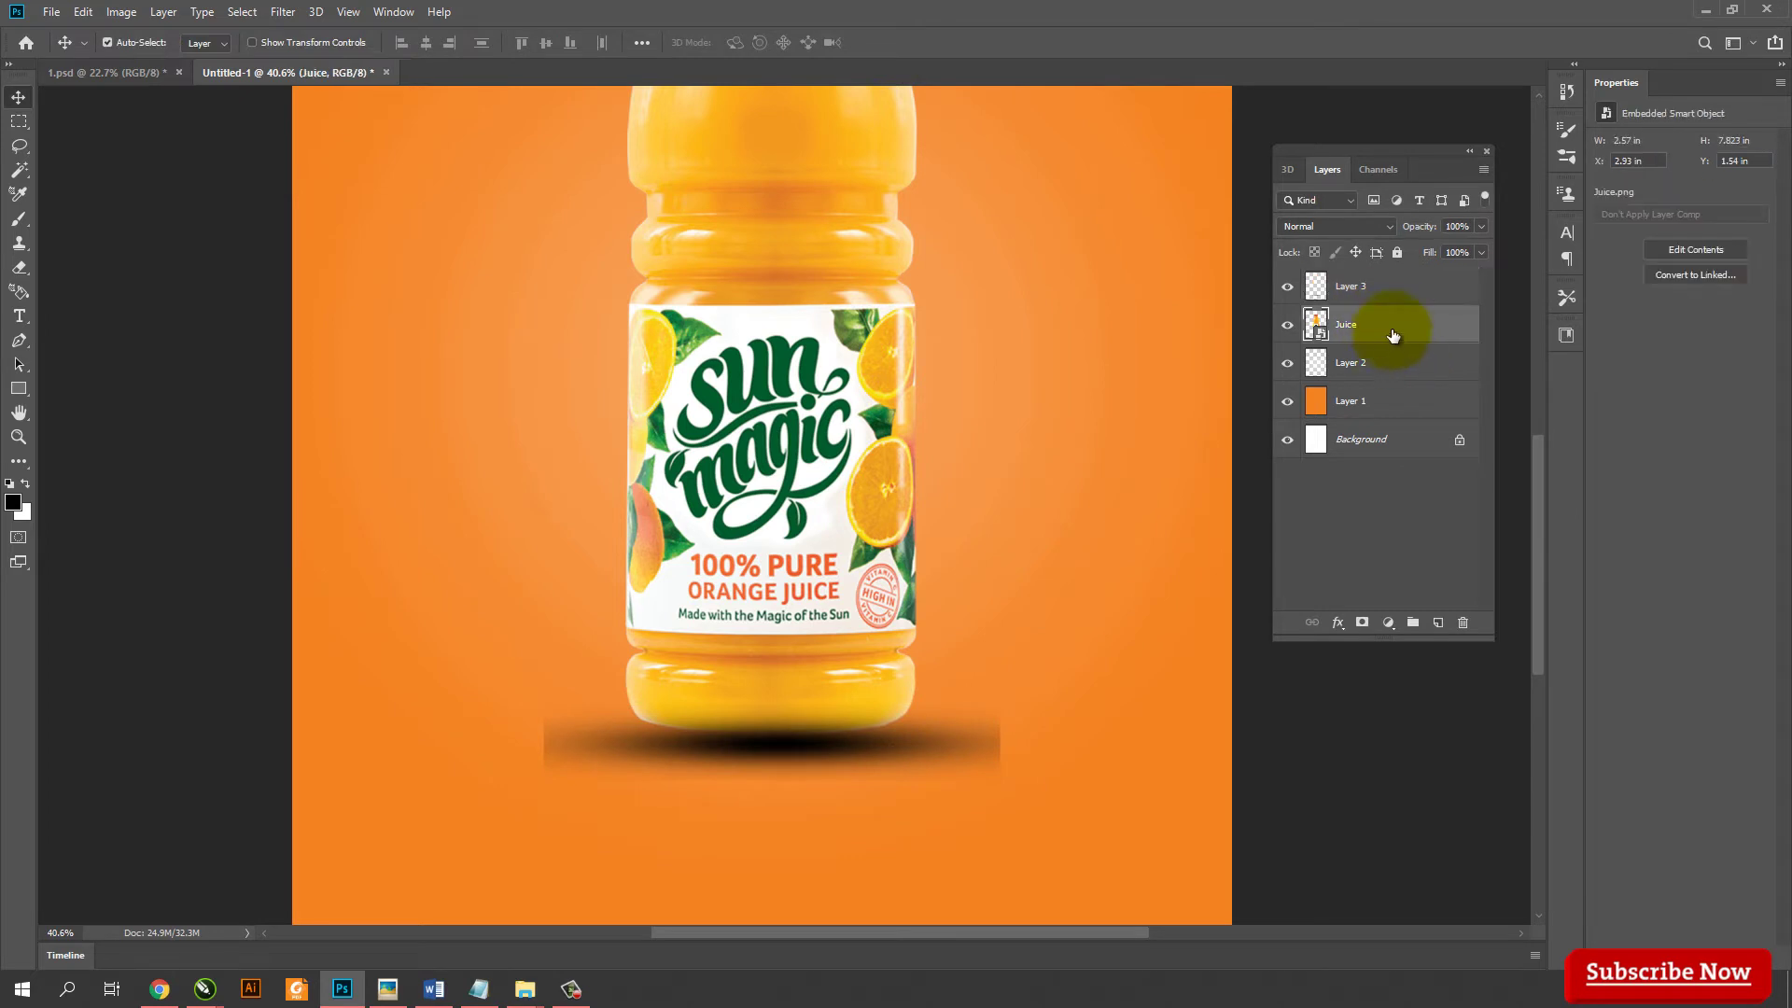
pyautogui.click(966, 745)
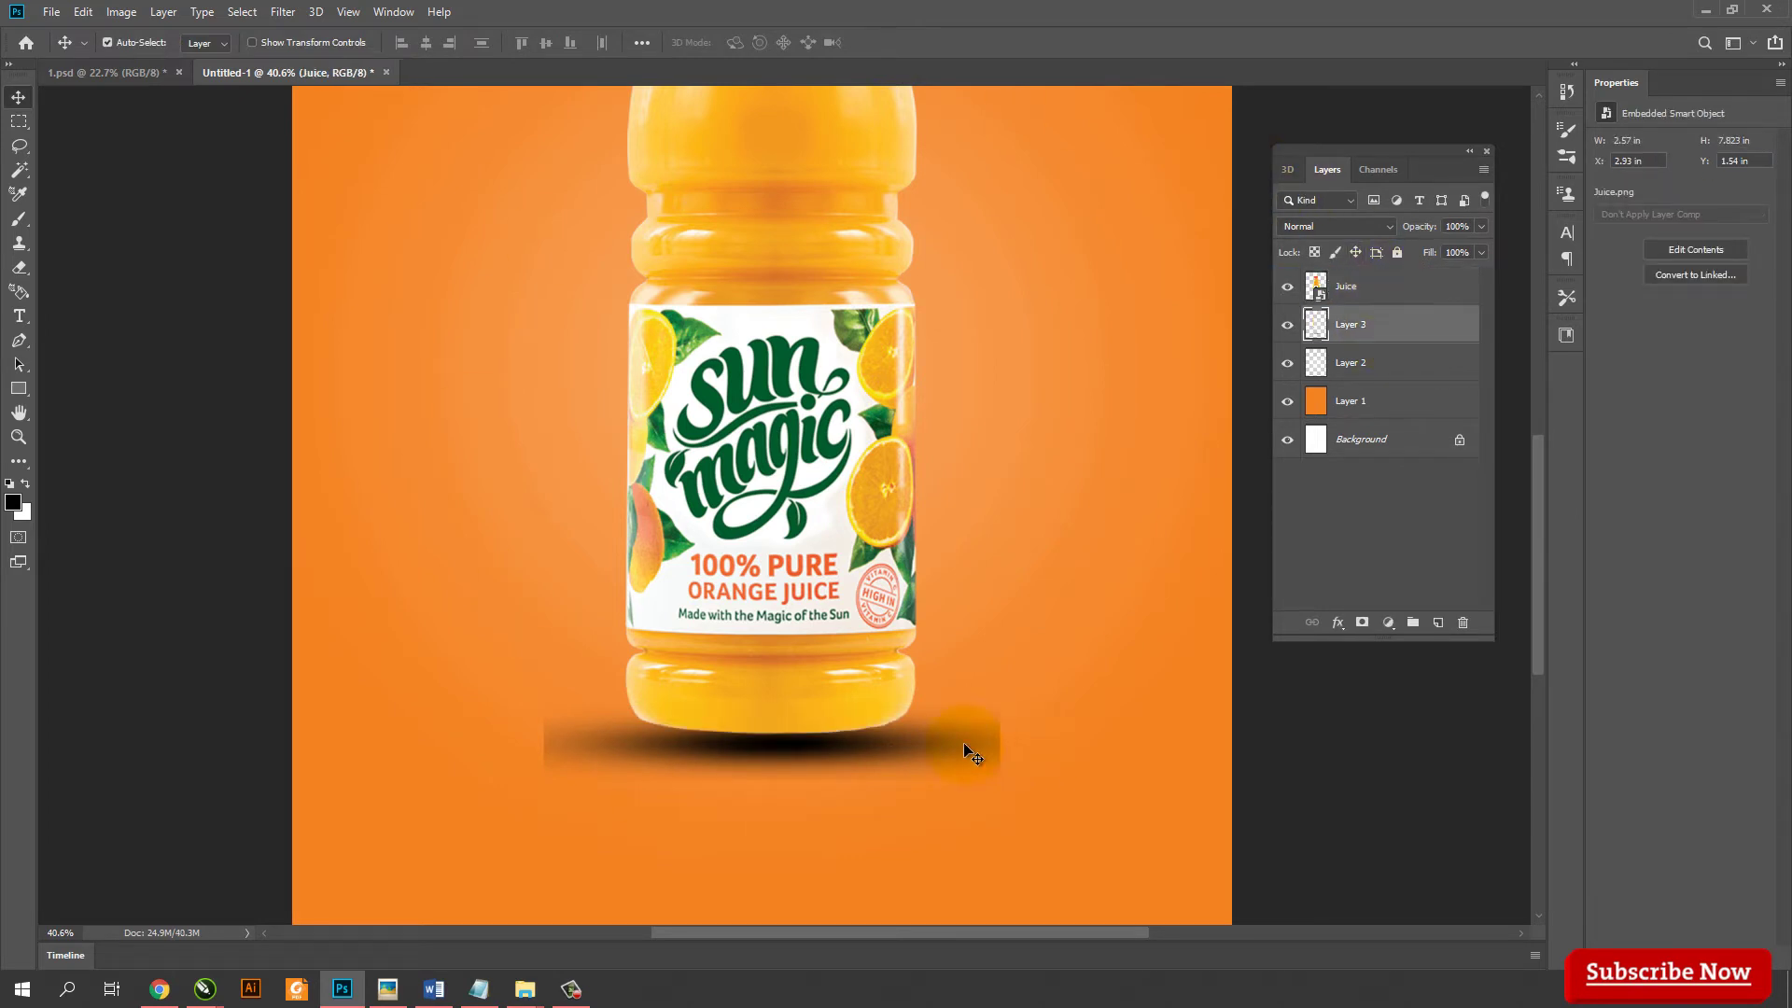
pyautogui.click(1287, 324)
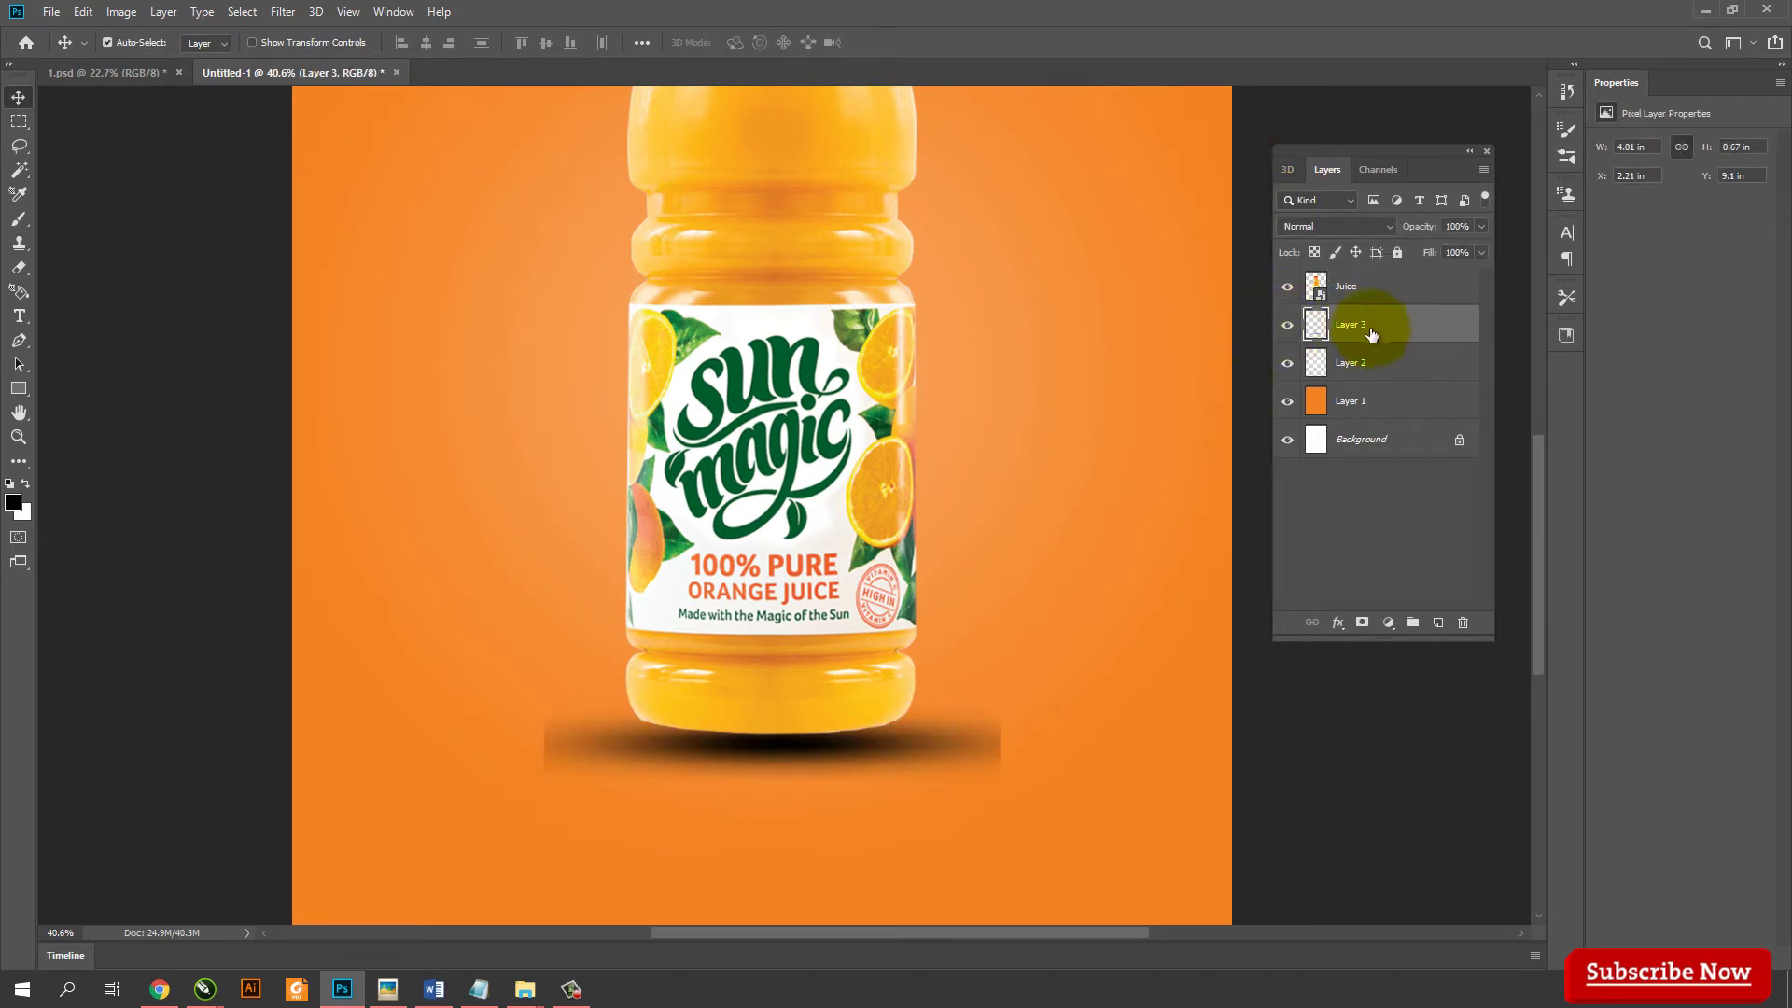
pyautogui.click(283, 12)
pyautogui.moveTo(364, 224)
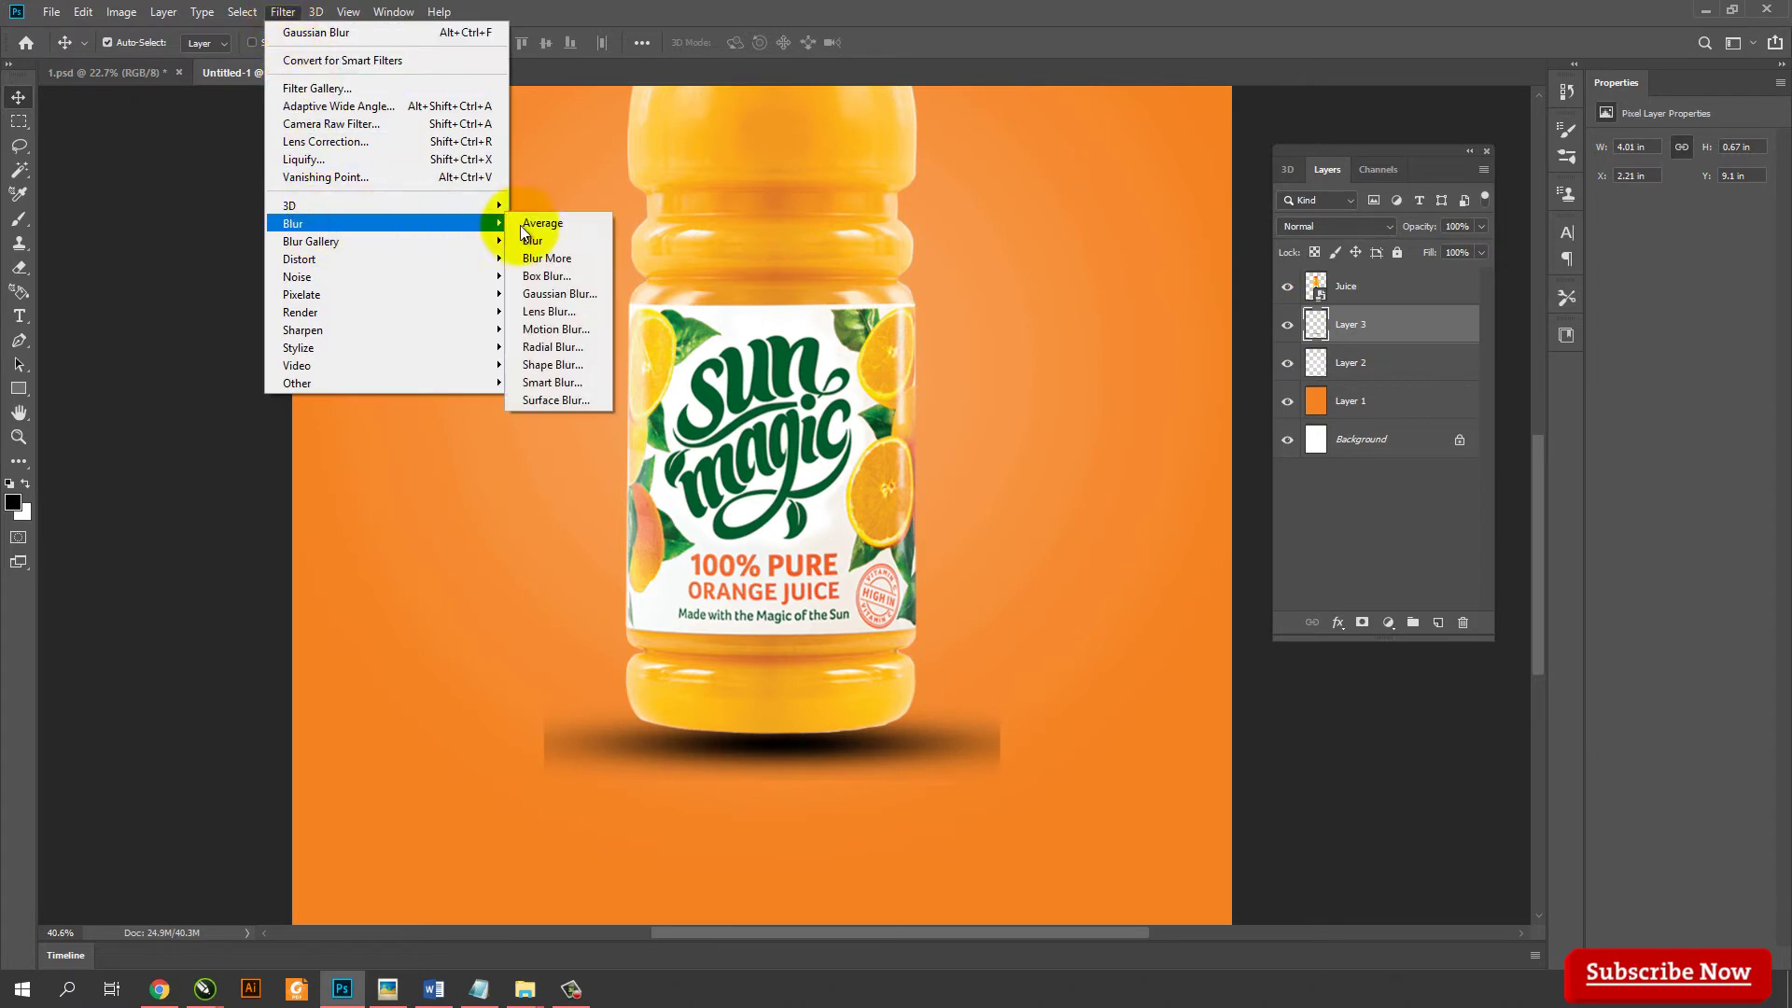
pyautogui.click(560, 294)
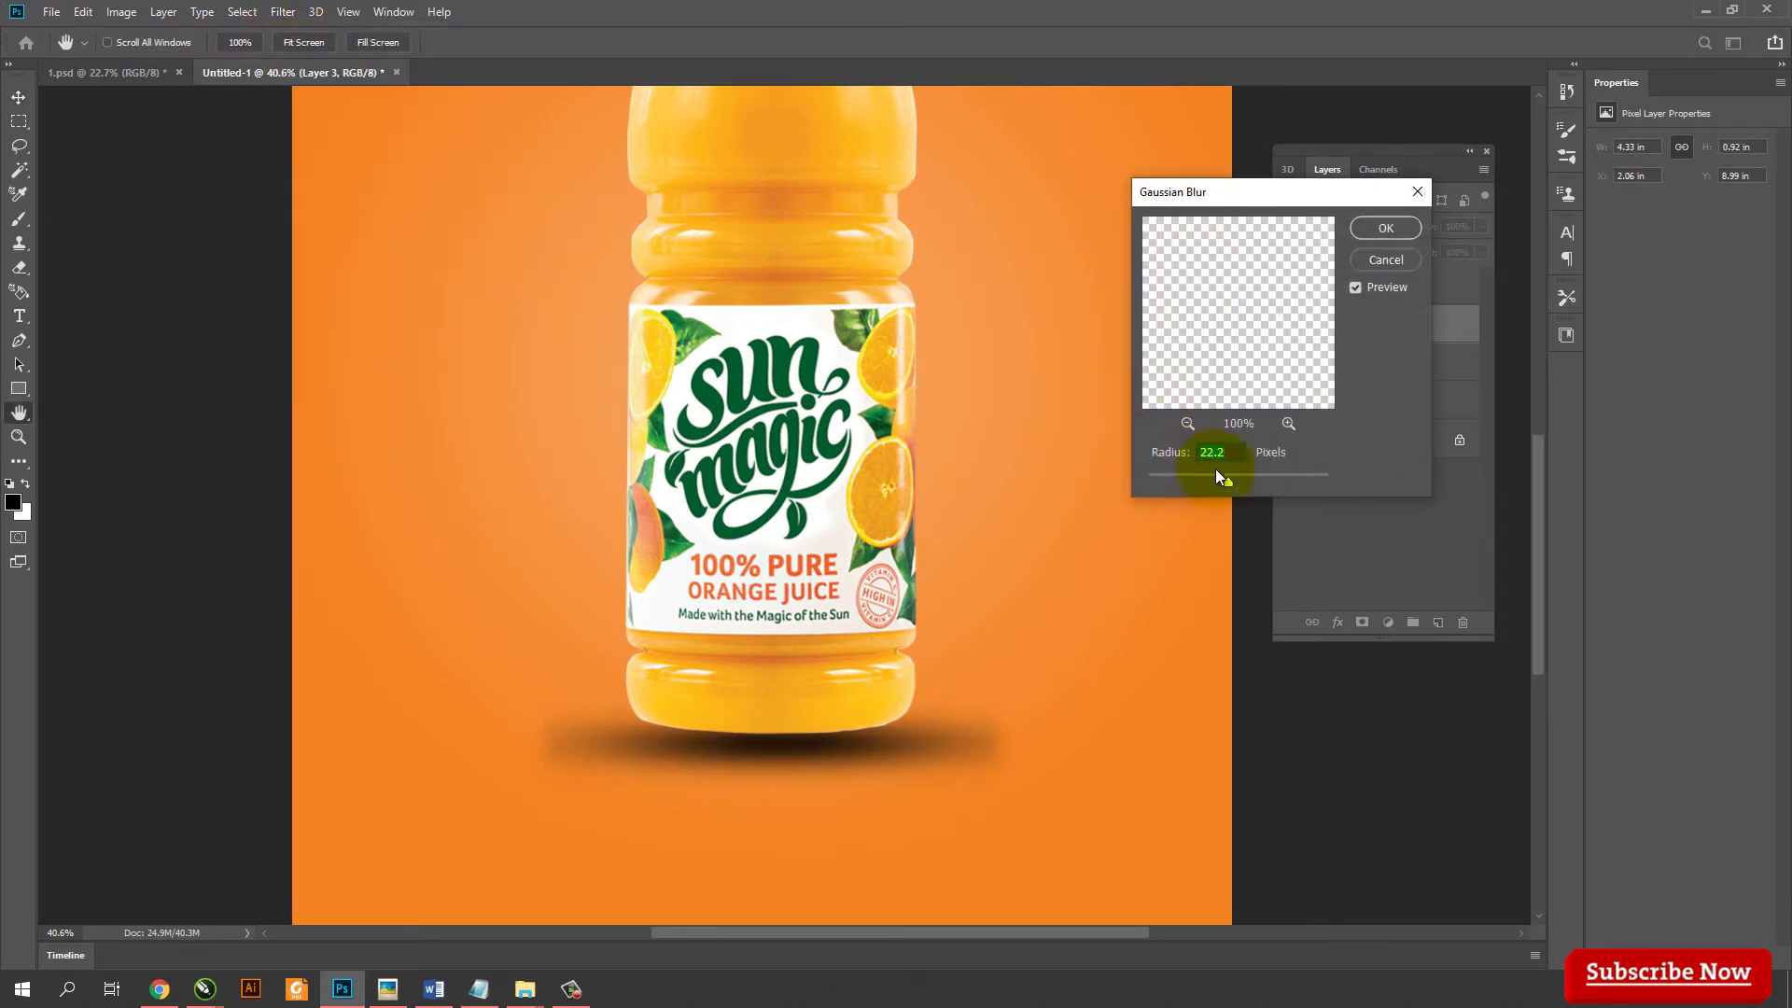
pyautogui.moveTo(1227, 480); pyautogui.dragTo(1223, 479)
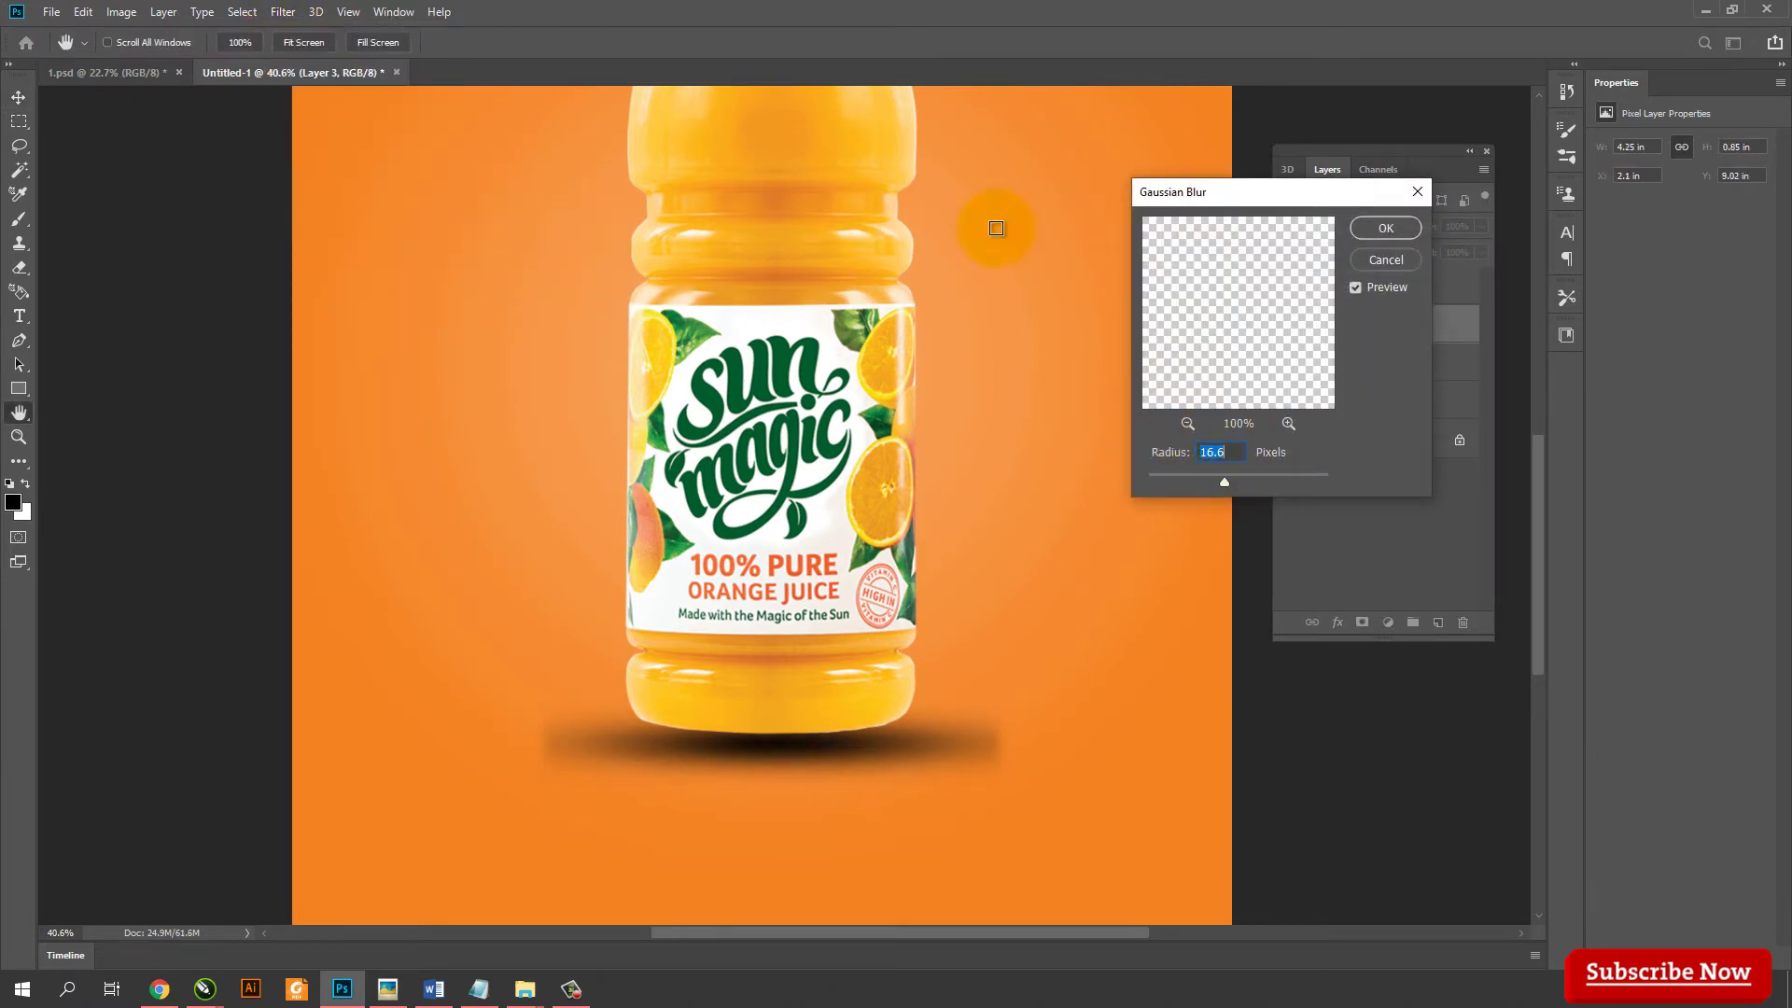
pyautogui.click(1386, 227)
# Nudge the juice bottle slightly lower on the poster
pyautogui.press('v')
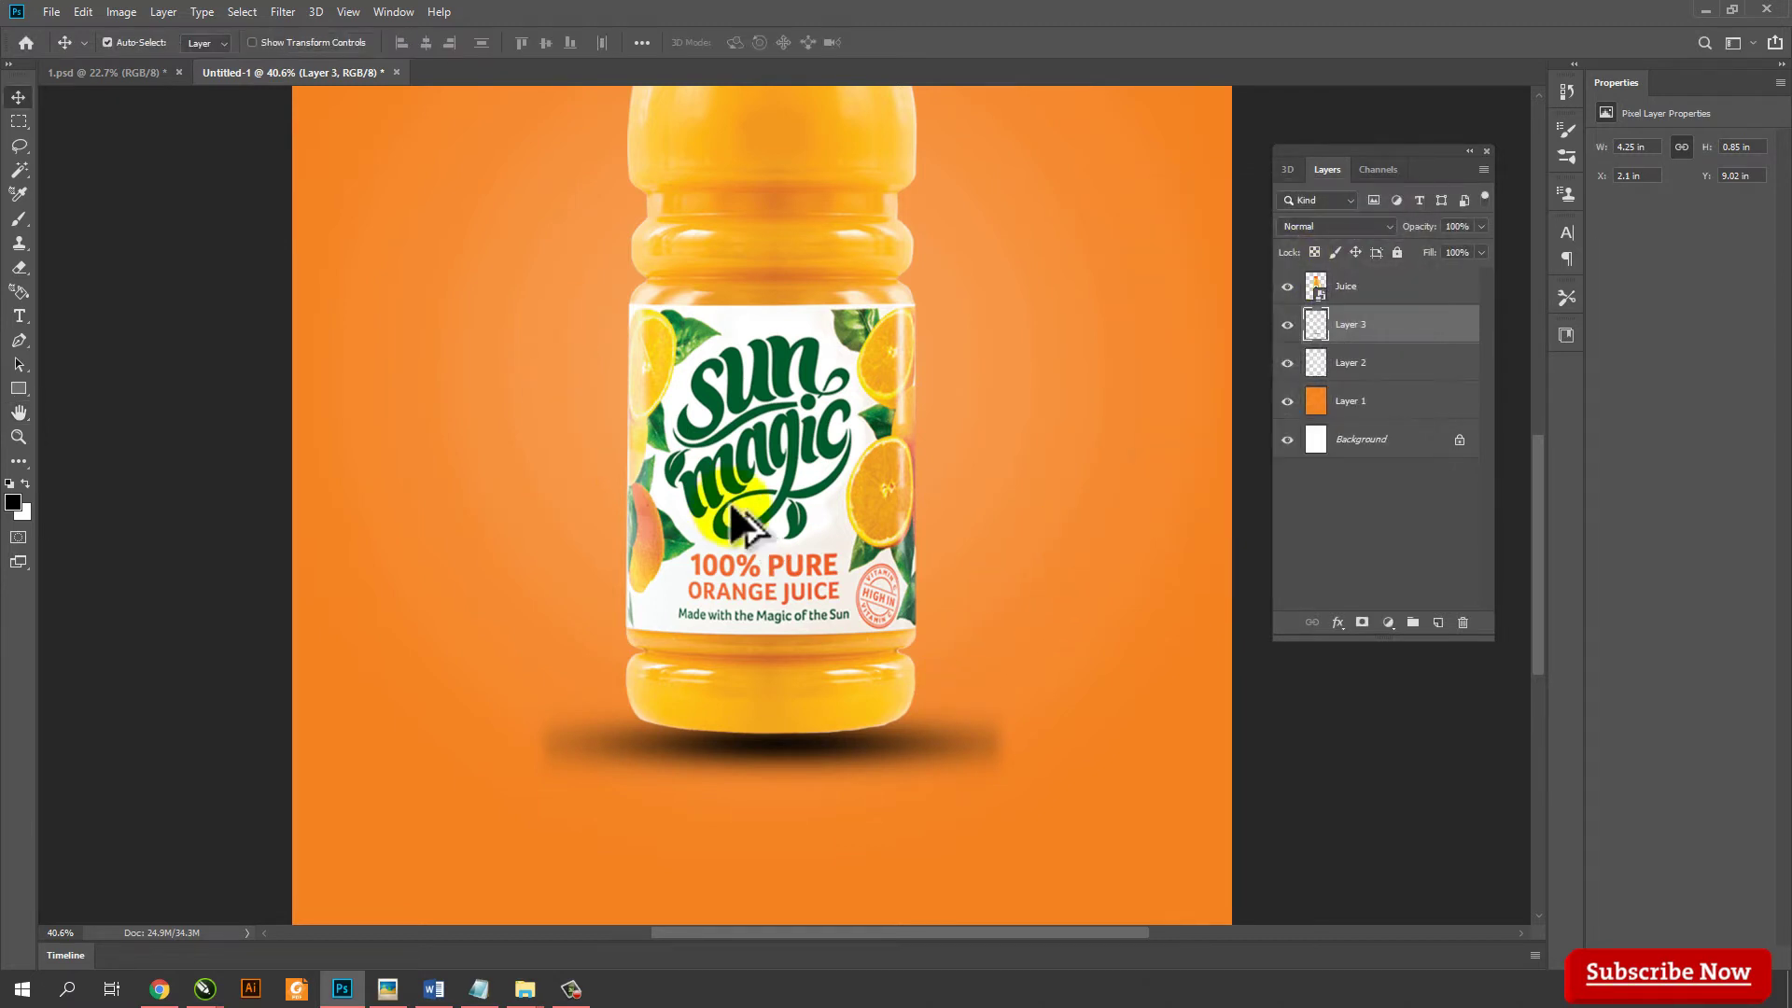
pyautogui.scroll(-2, 803, 374)
pyautogui.moveTo(804, 369); pyautogui.dragTo(812, 375)
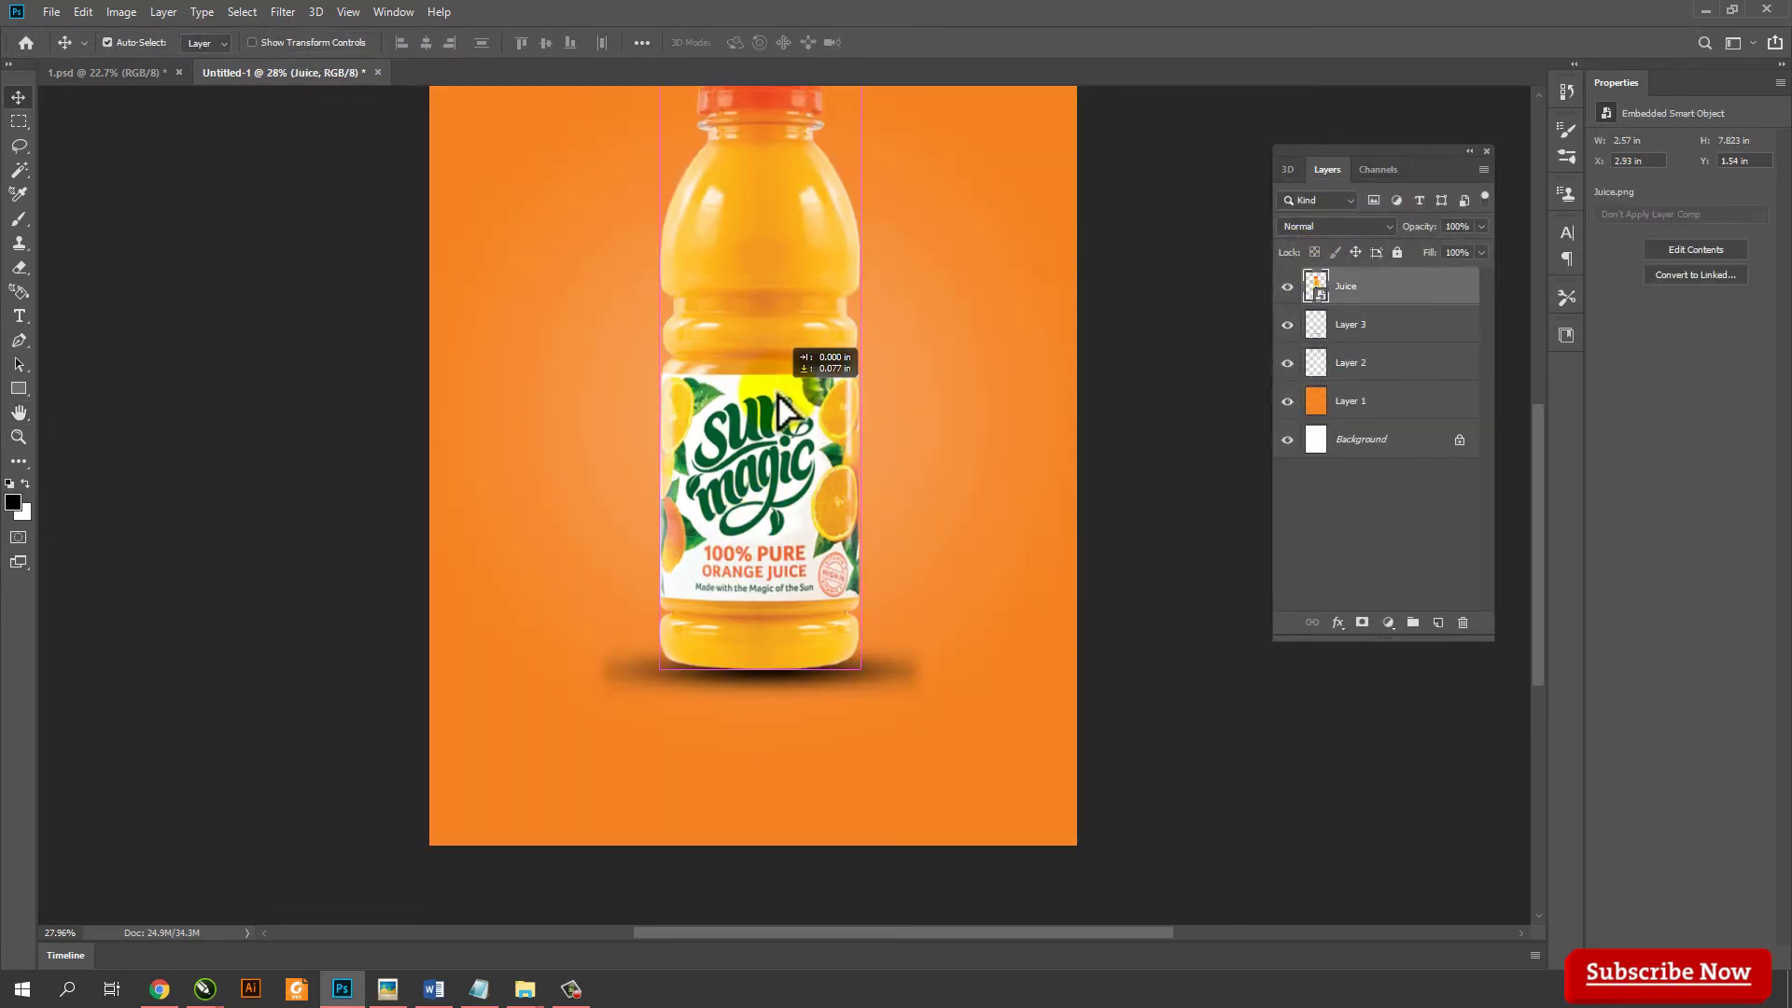
pyautogui.scroll(-1, 964, 319)
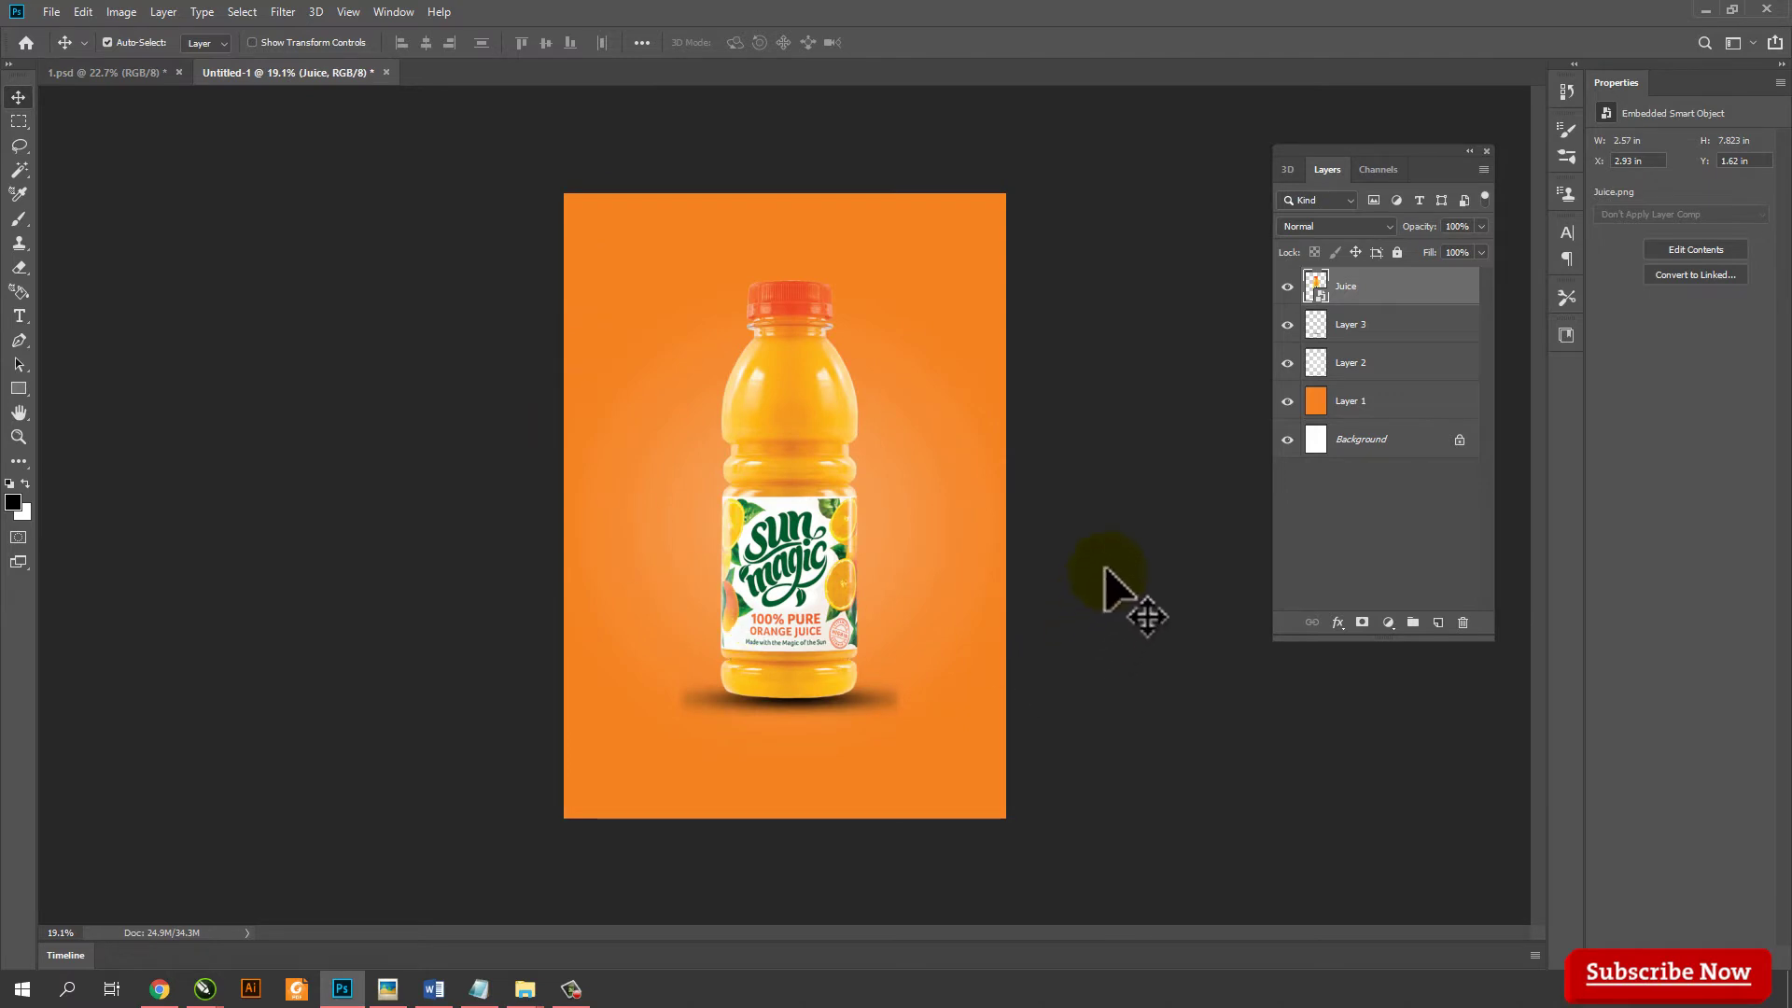
pyautogui.scroll(1, 810, 654)
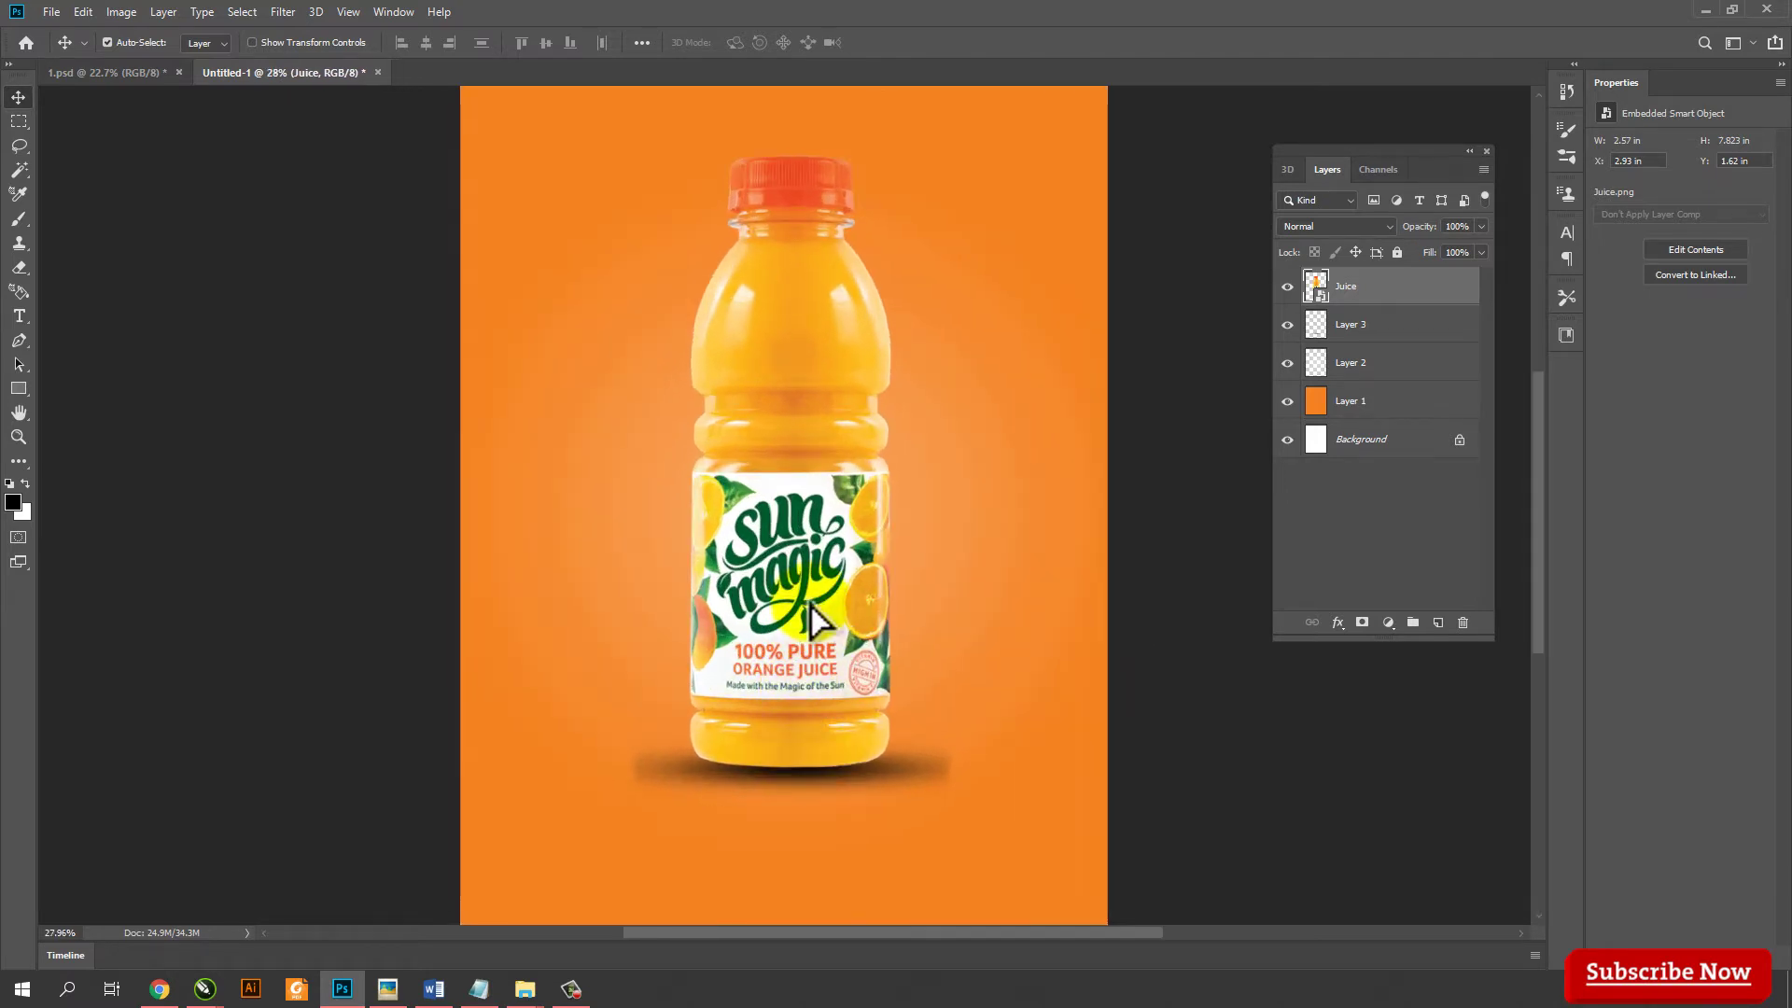
pyautogui.scroll(-1, 803, 523)
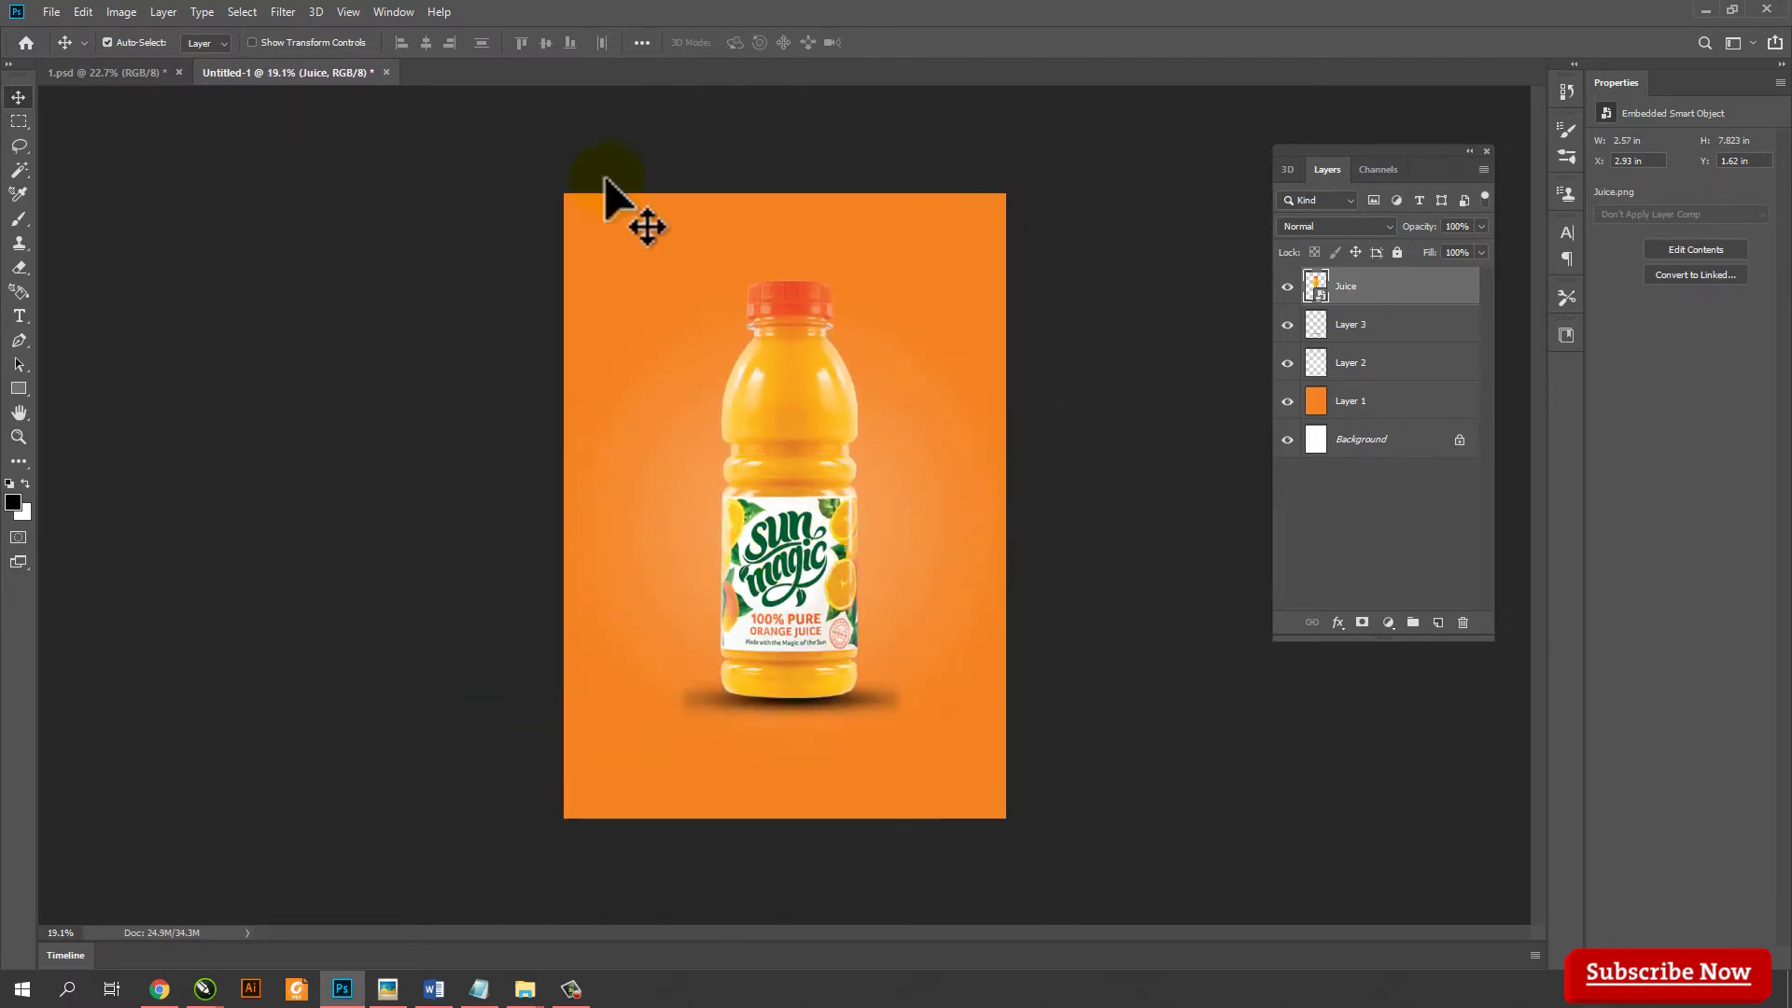
pyautogui.click(1127, 489)
pyautogui.click(52, 11)
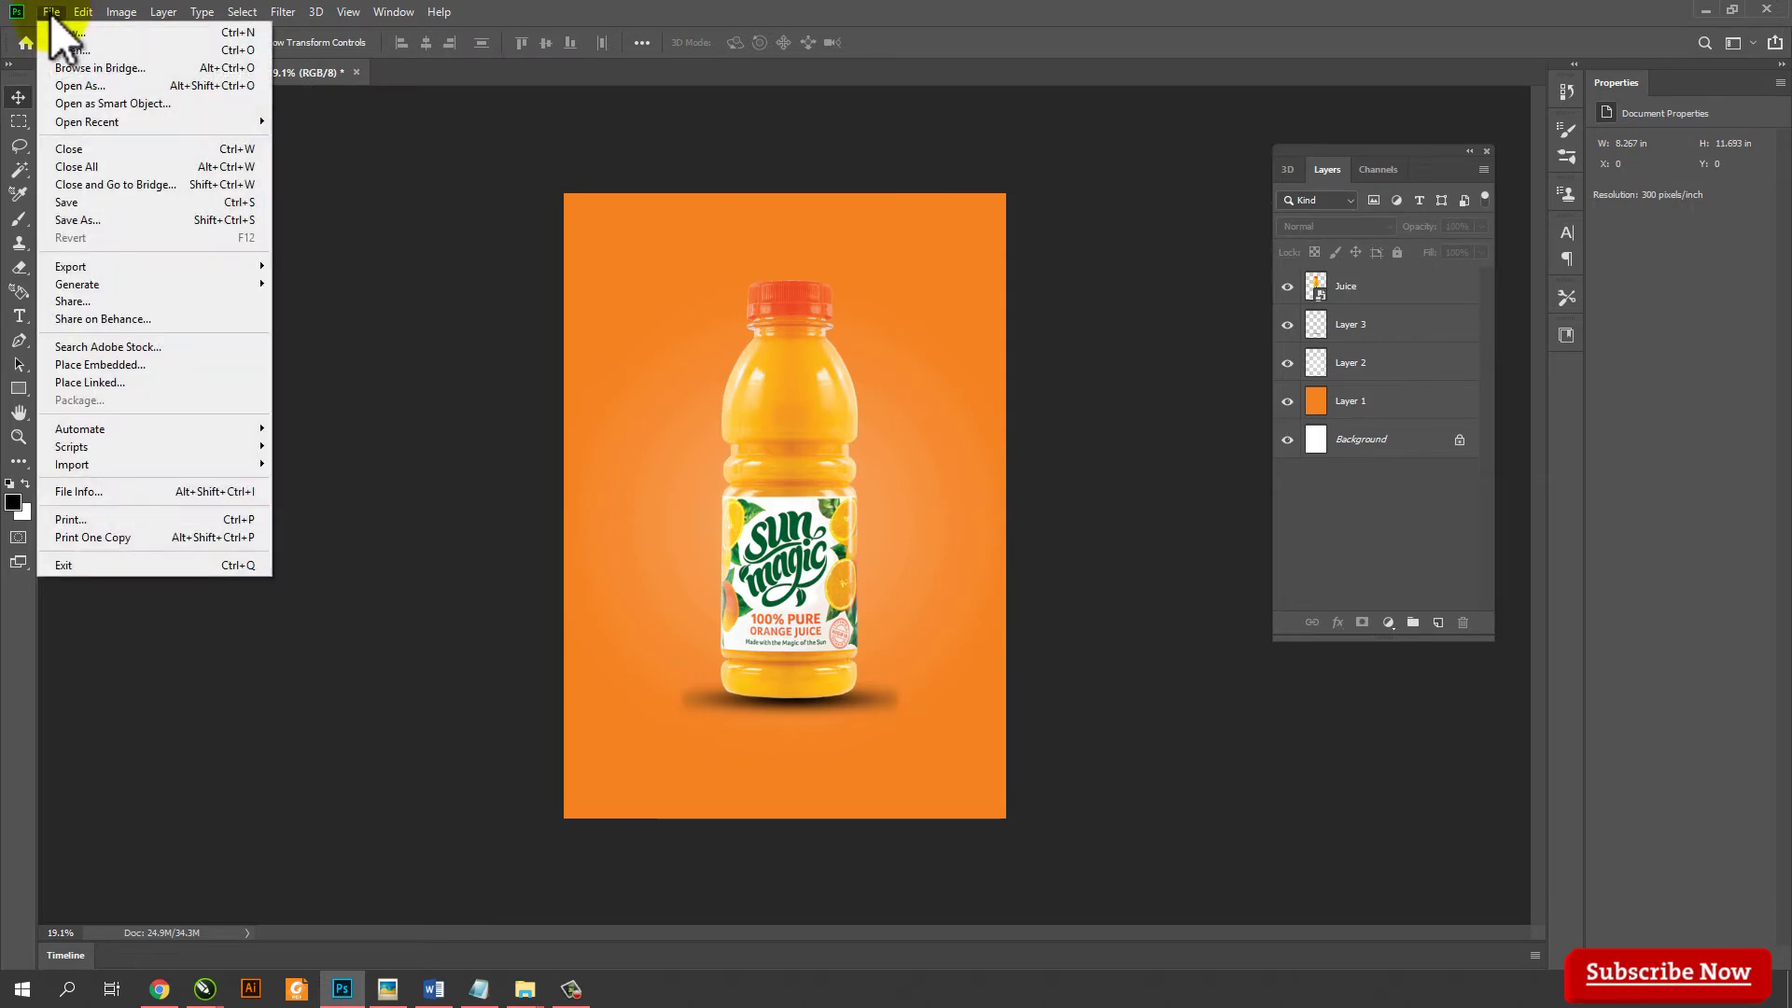
# Place 2_Orange.png, shrink it and move it to the top-left
pyautogui.click(187, 364)
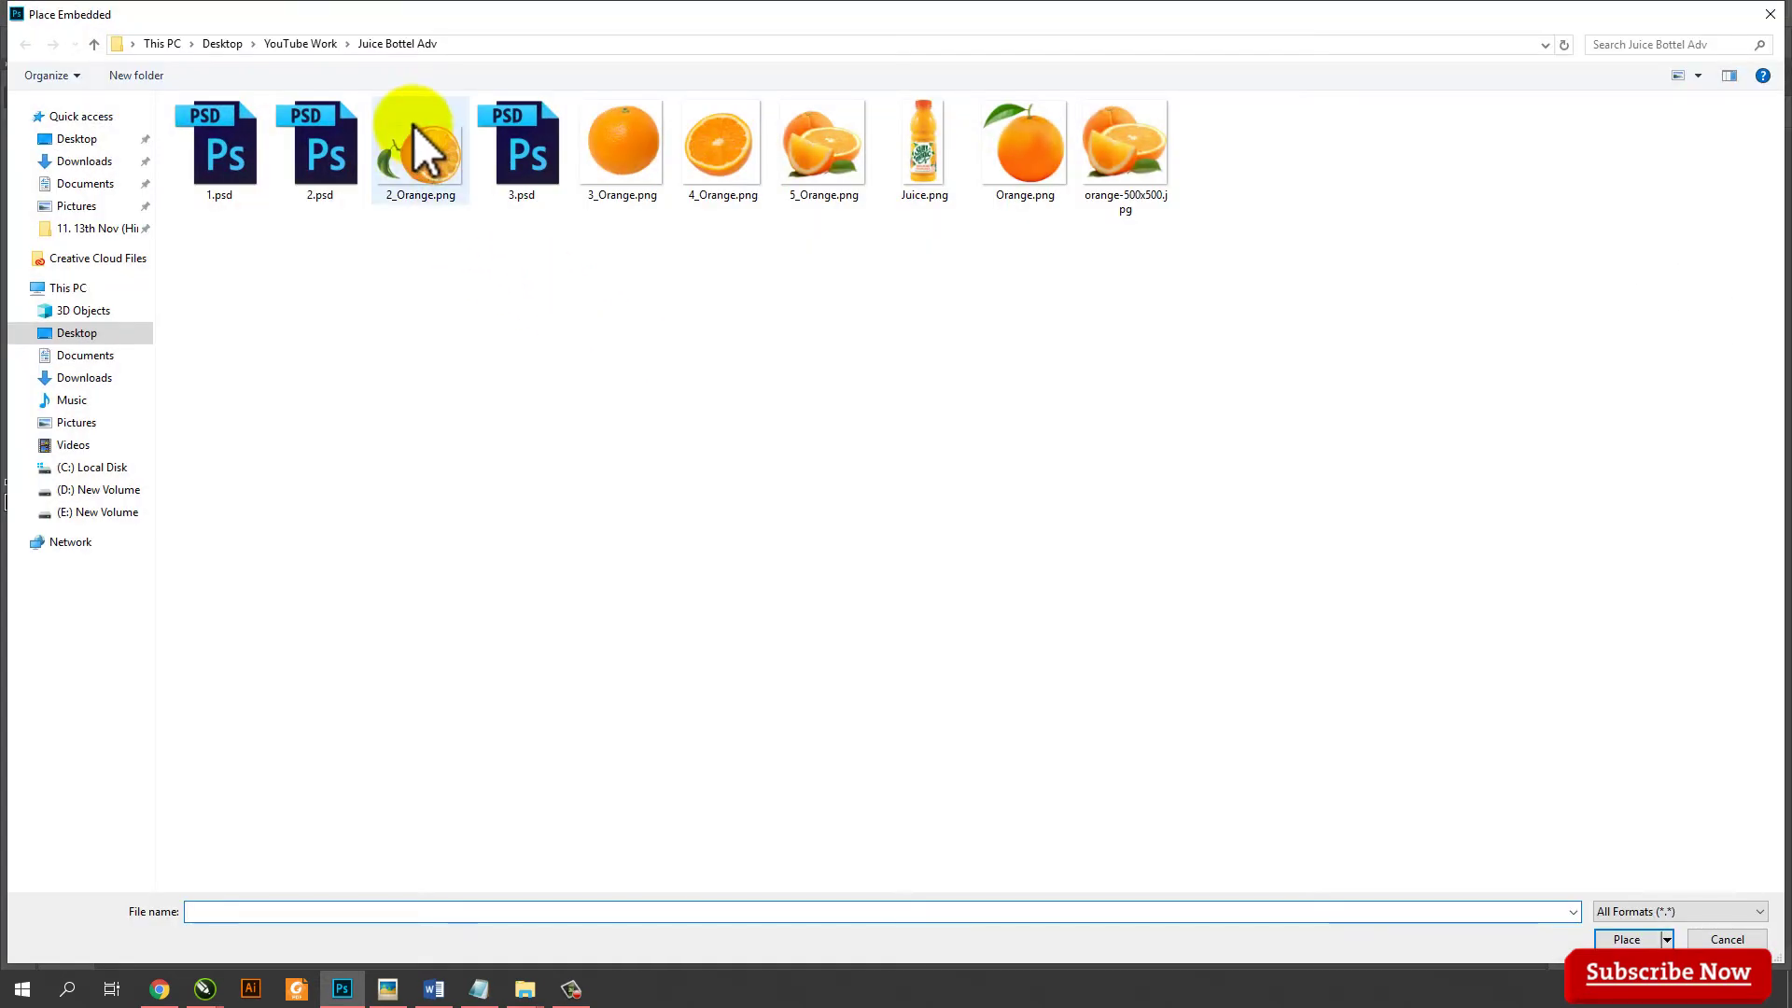
pyautogui.click(1624, 939)
pyautogui.moveTo(1005, 657)
pyautogui.mouseDown()
pyautogui.moveTo(840, 569)
pyautogui.moveTo(642, 266)
pyautogui.mouseUp()
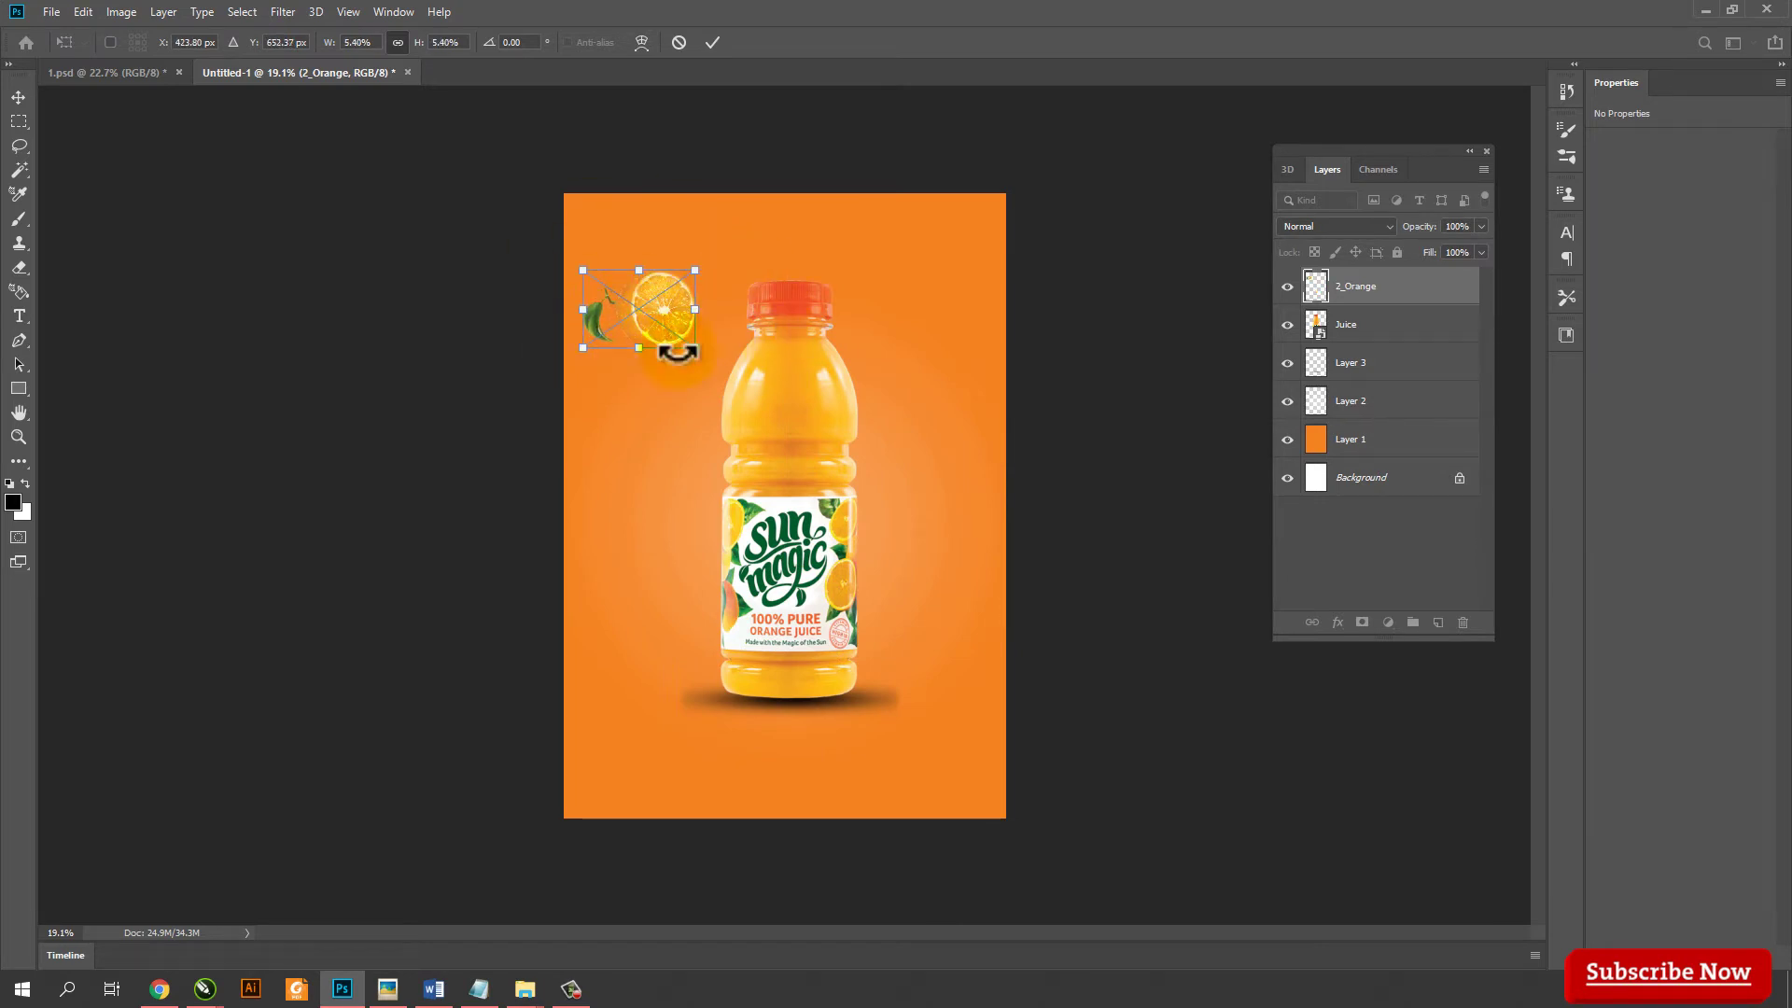
pyautogui.click(713, 42)
# Set a Gaussian Blur radius of 3.0 pixels on the 2_Orange layer
pyautogui.scroll(2, 775, 486)
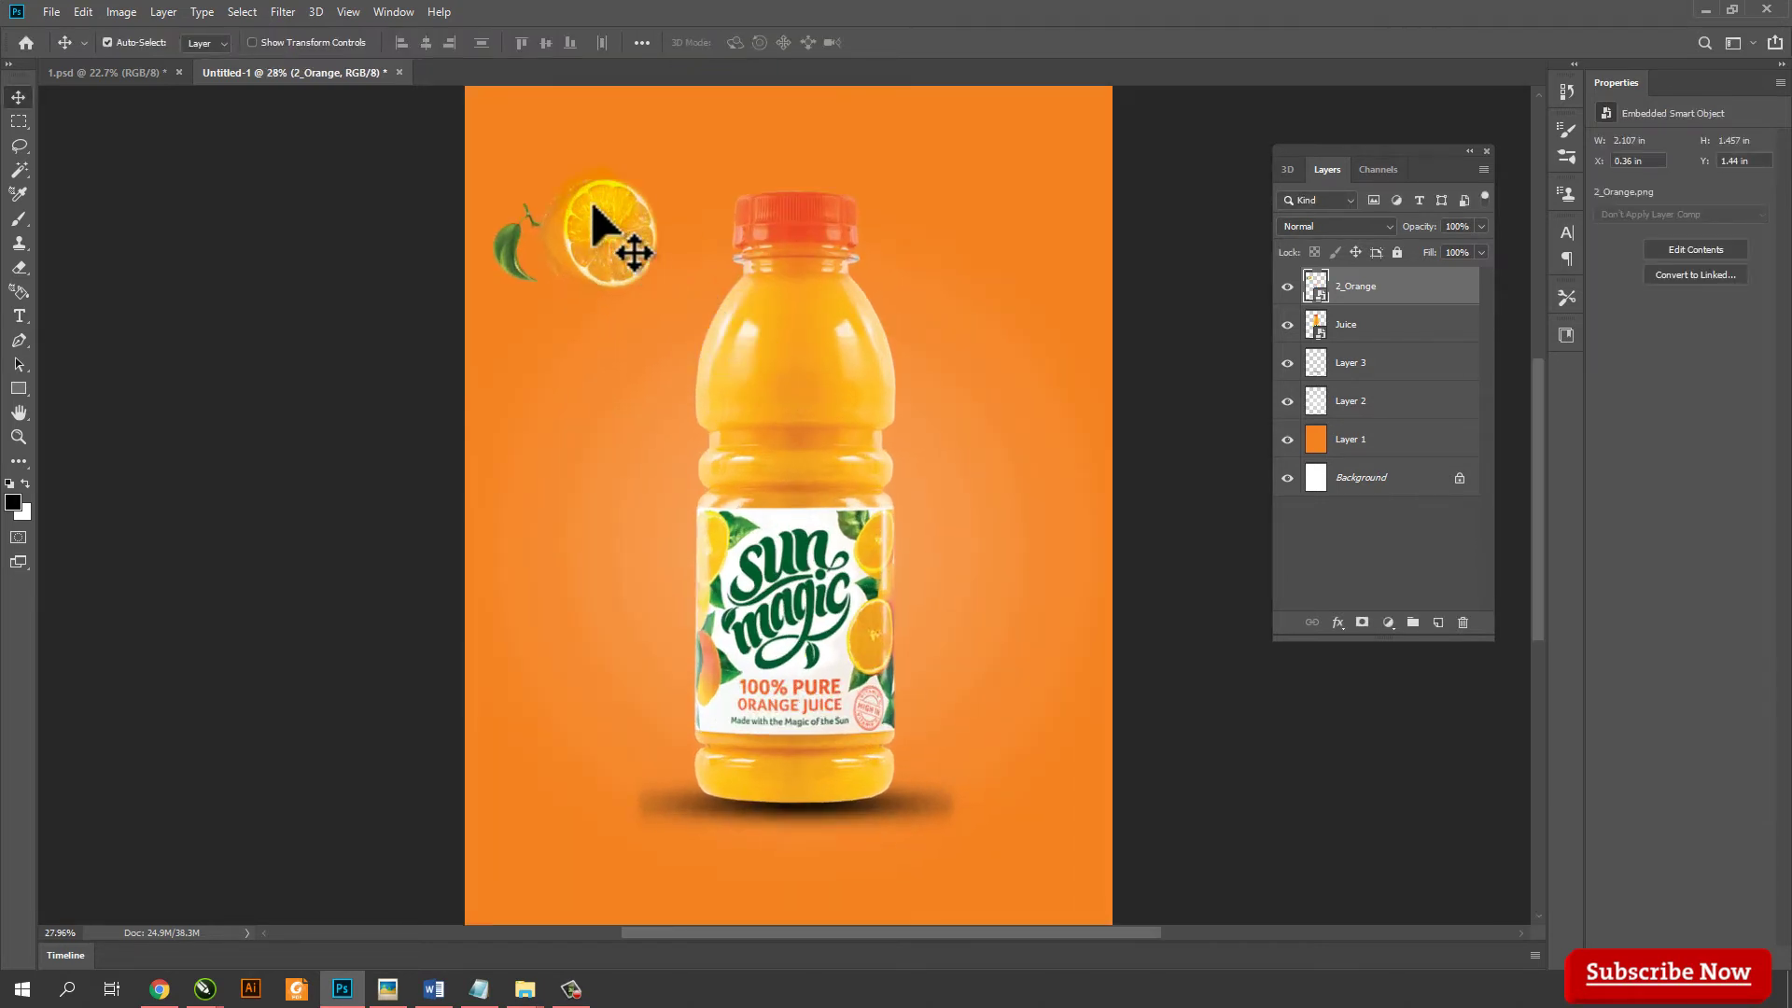
pyautogui.click(283, 11)
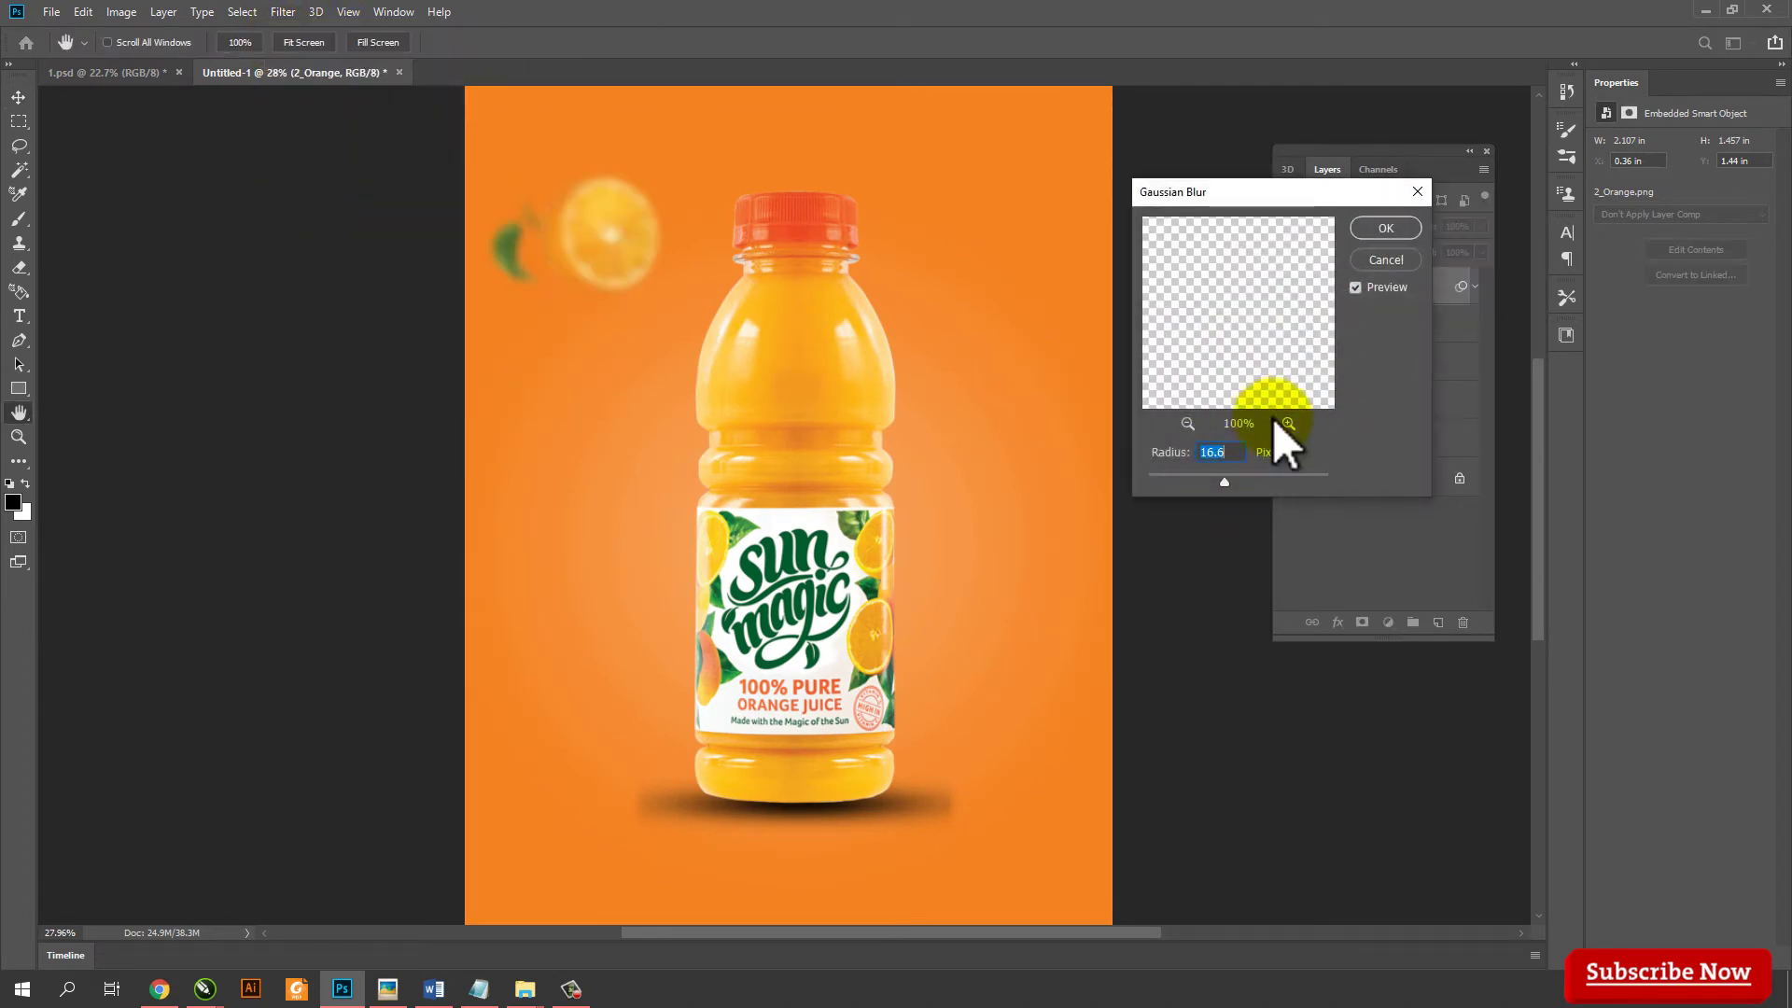
pyautogui.moveTo(1184, 483); pyautogui.dragTo(1173, 446)
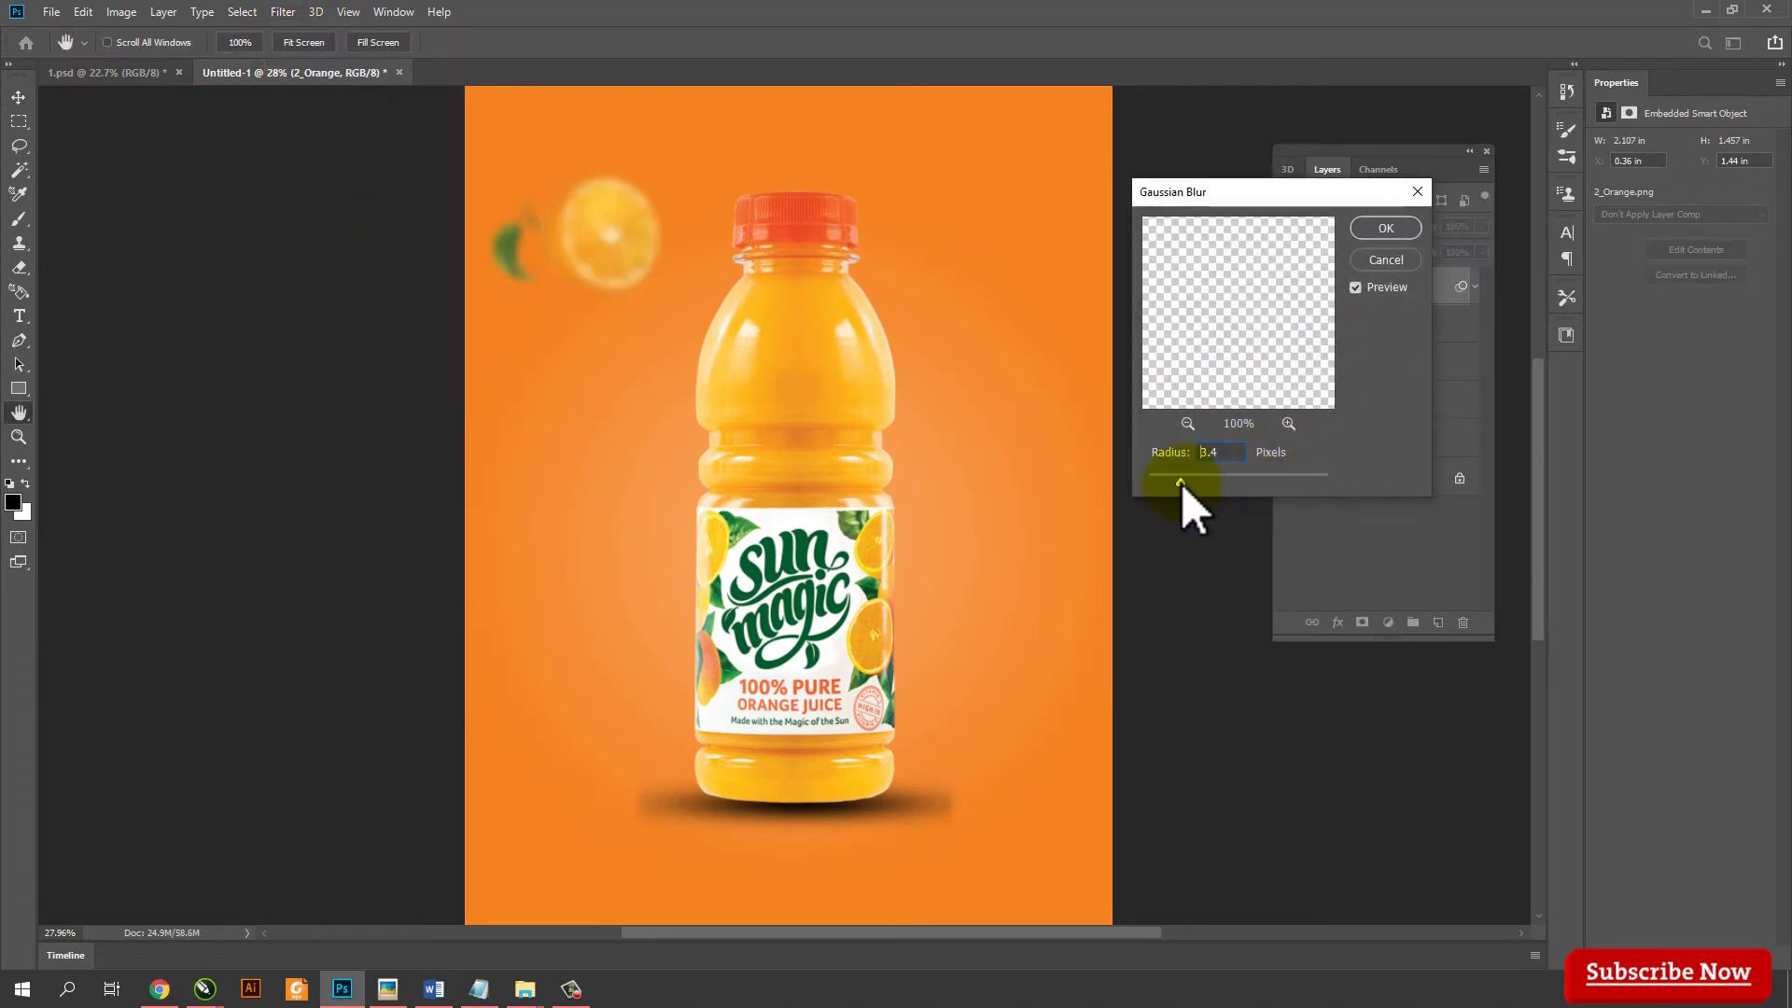
pyautogui.write('3.0')
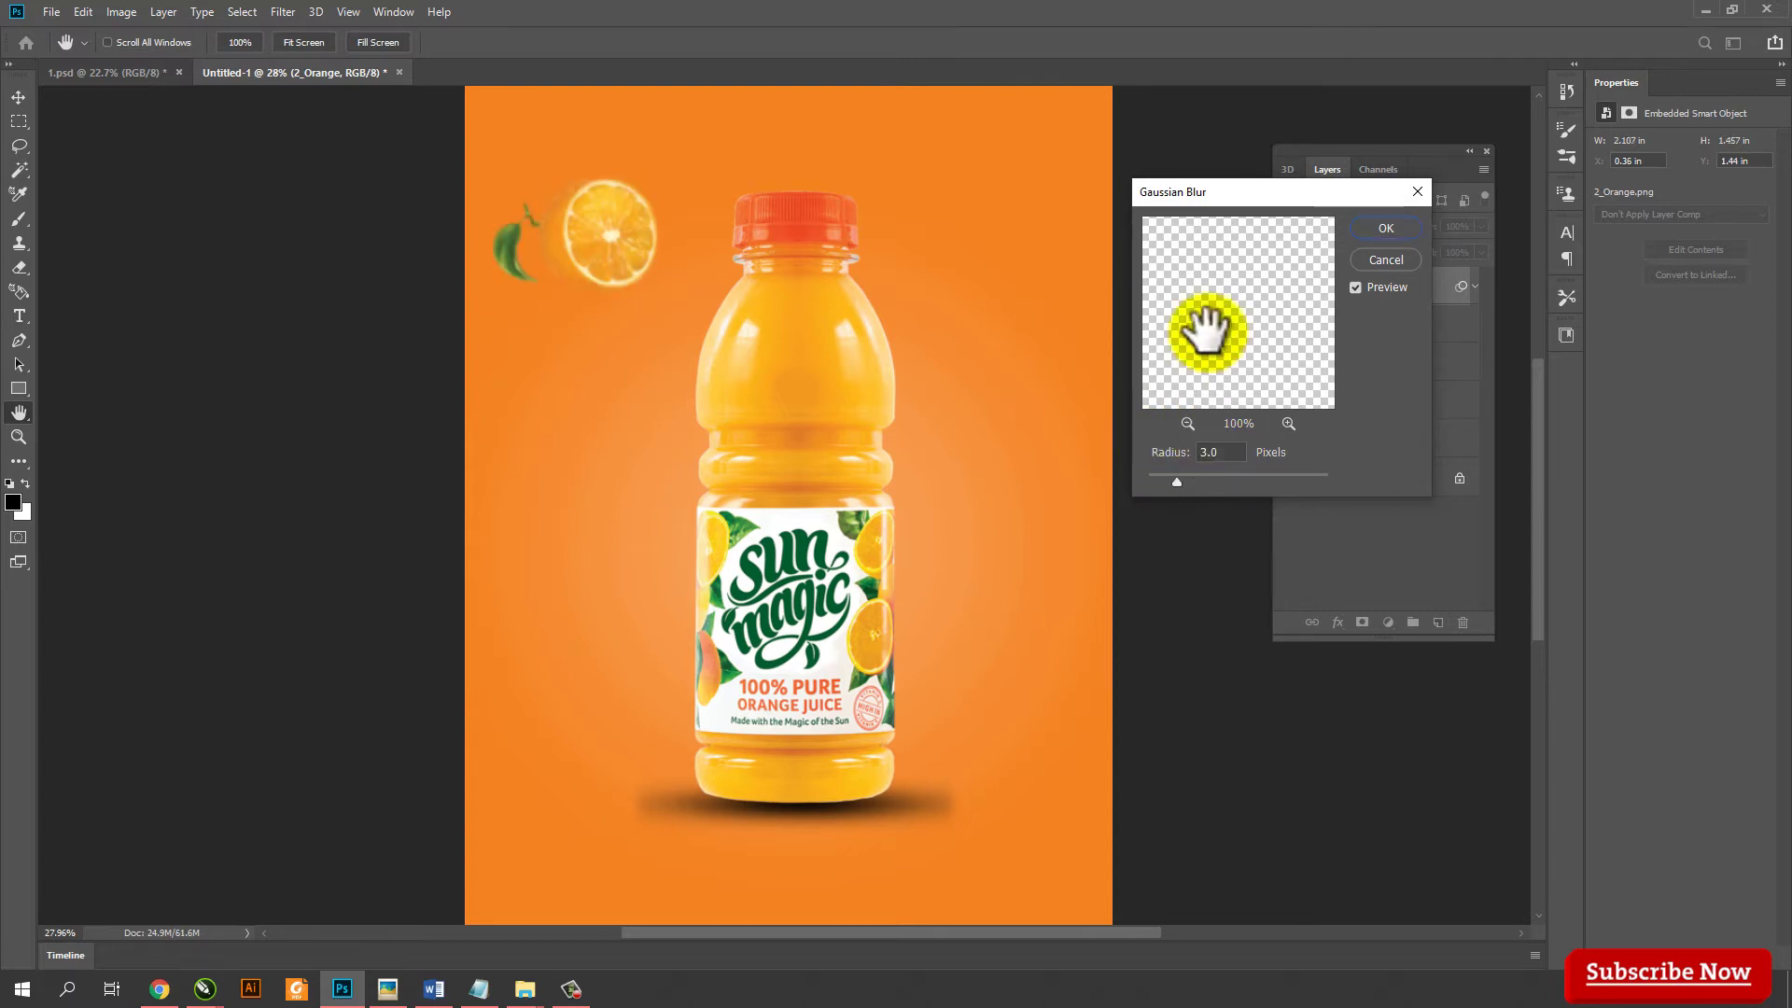
# Apply the 3 px blur, then place 3_Orange as a whole orange left of the bottle
pyautogui.click(1389, 231)
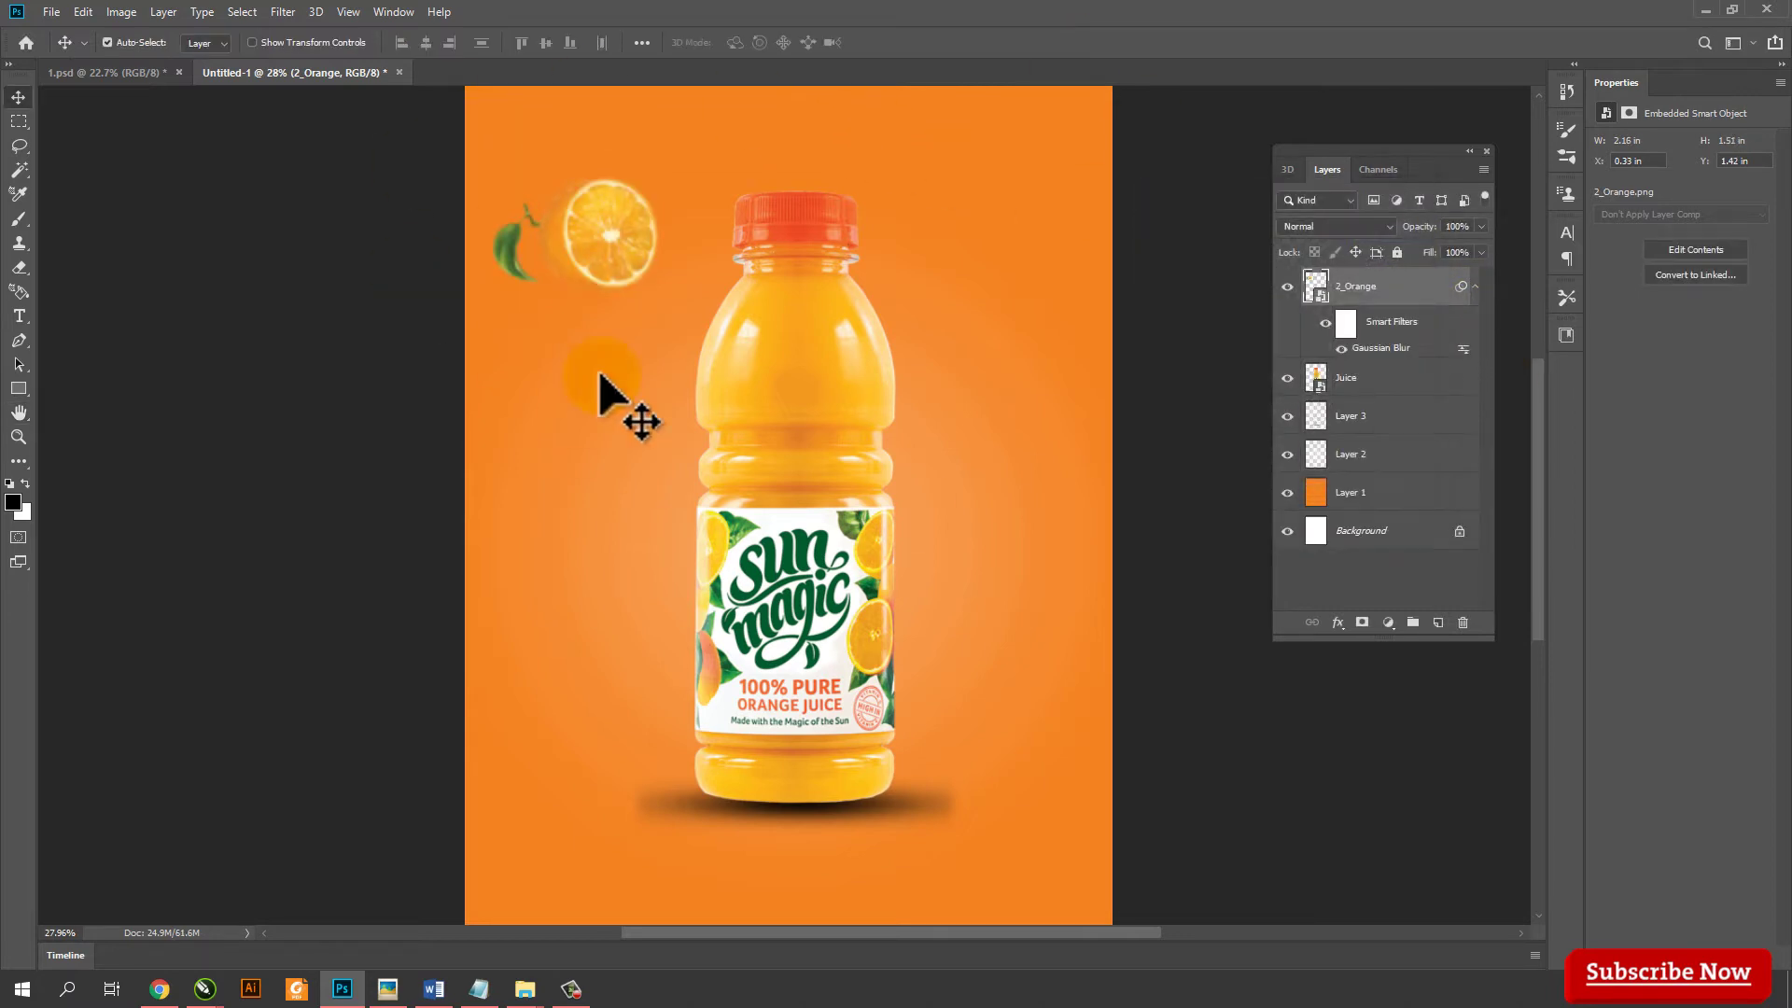
pyautogui.click(51, 12)
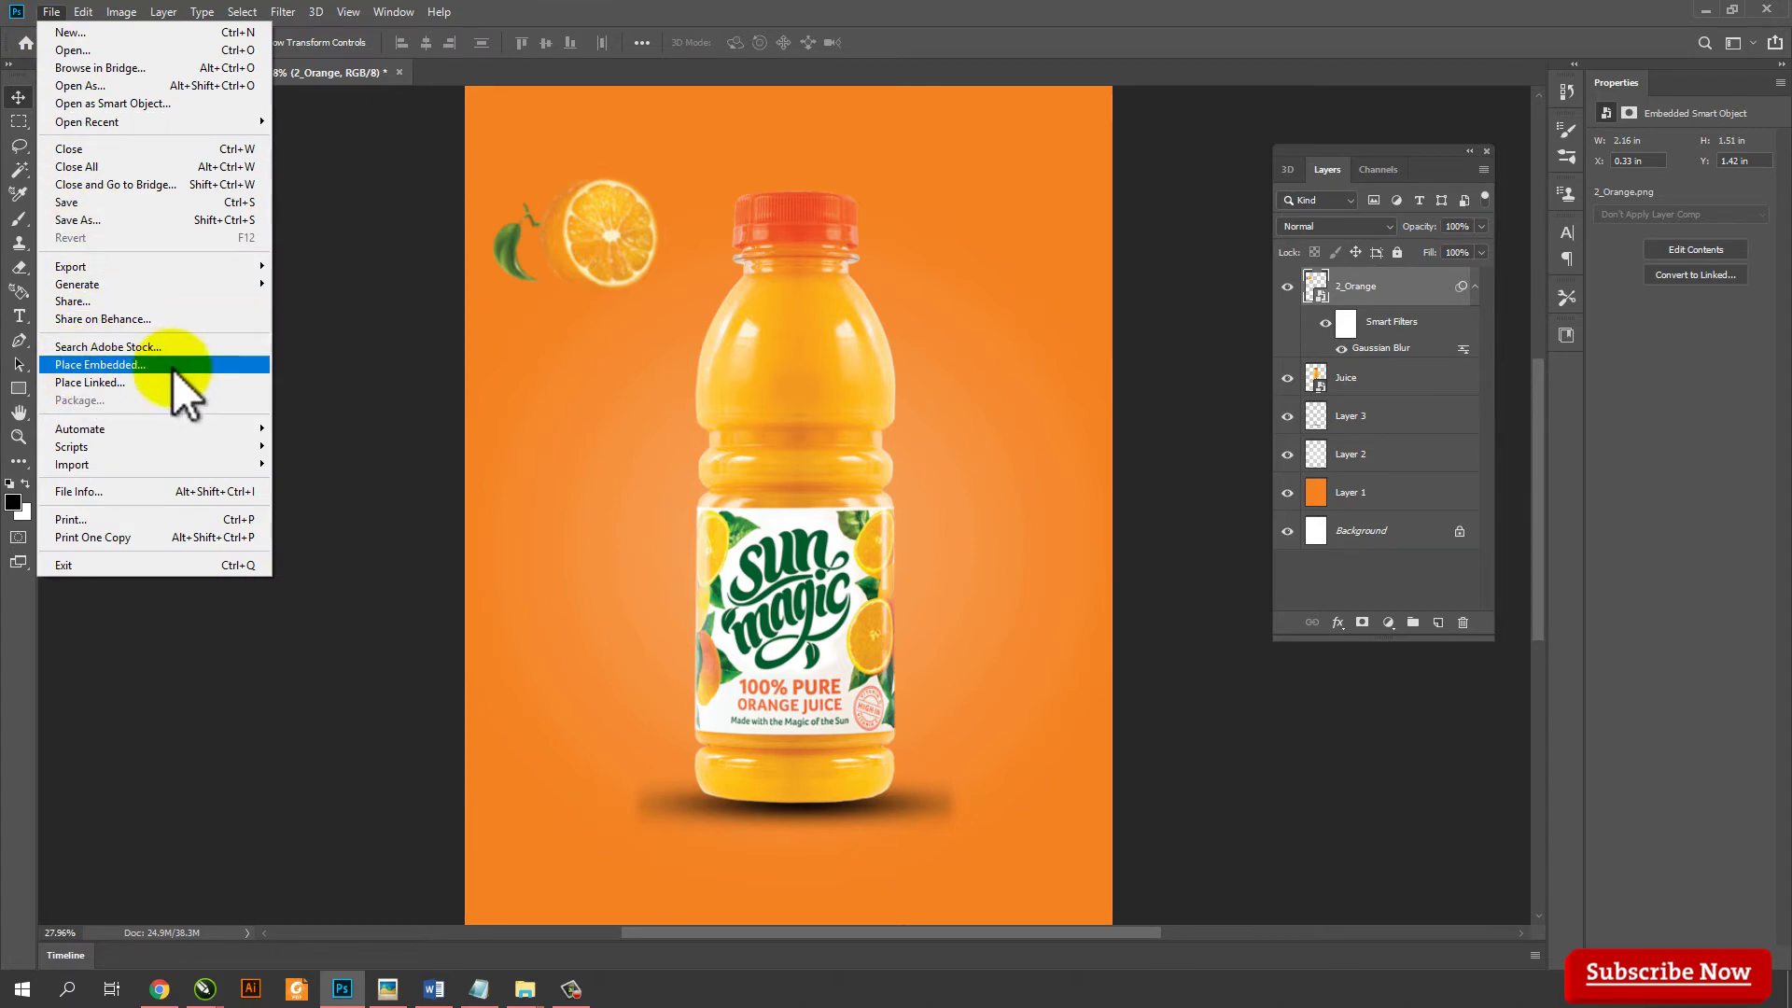
pyautogui.click(186, 364)
pyautogui.click(623, 145)
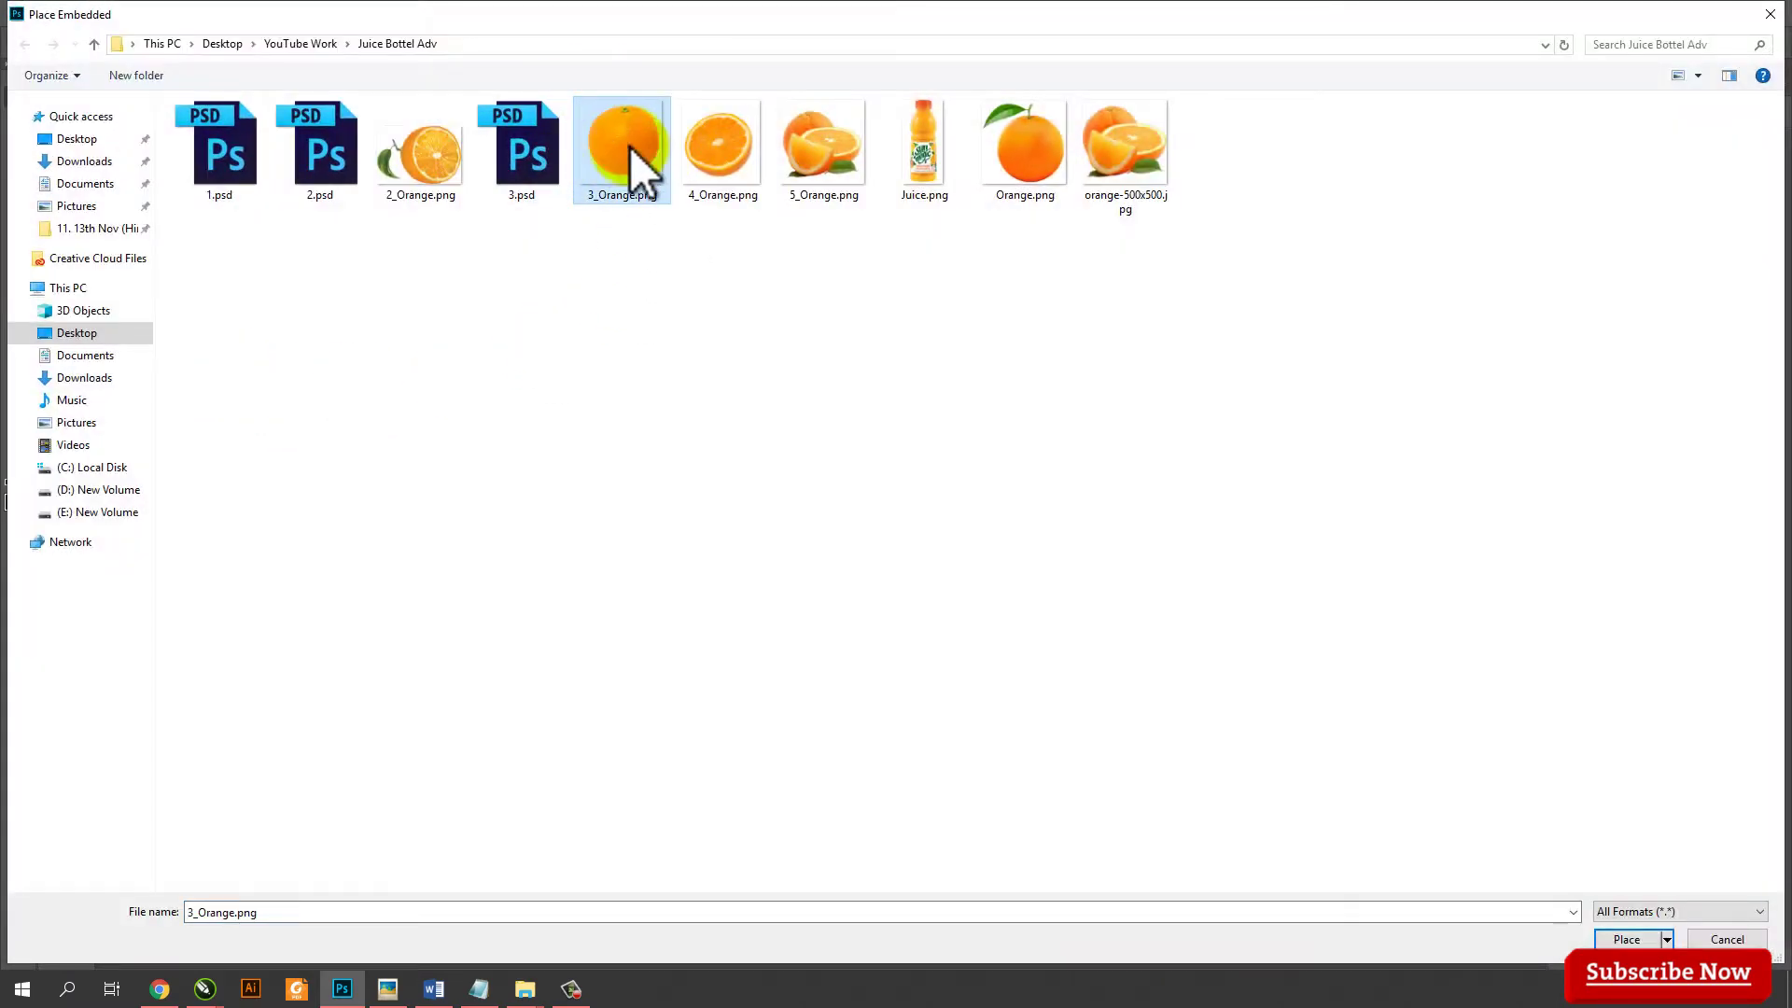
pyautogui.click(1625, 937)
pyautogui.moveTo(788, 191); pyautogui.dragTo(788, 570)
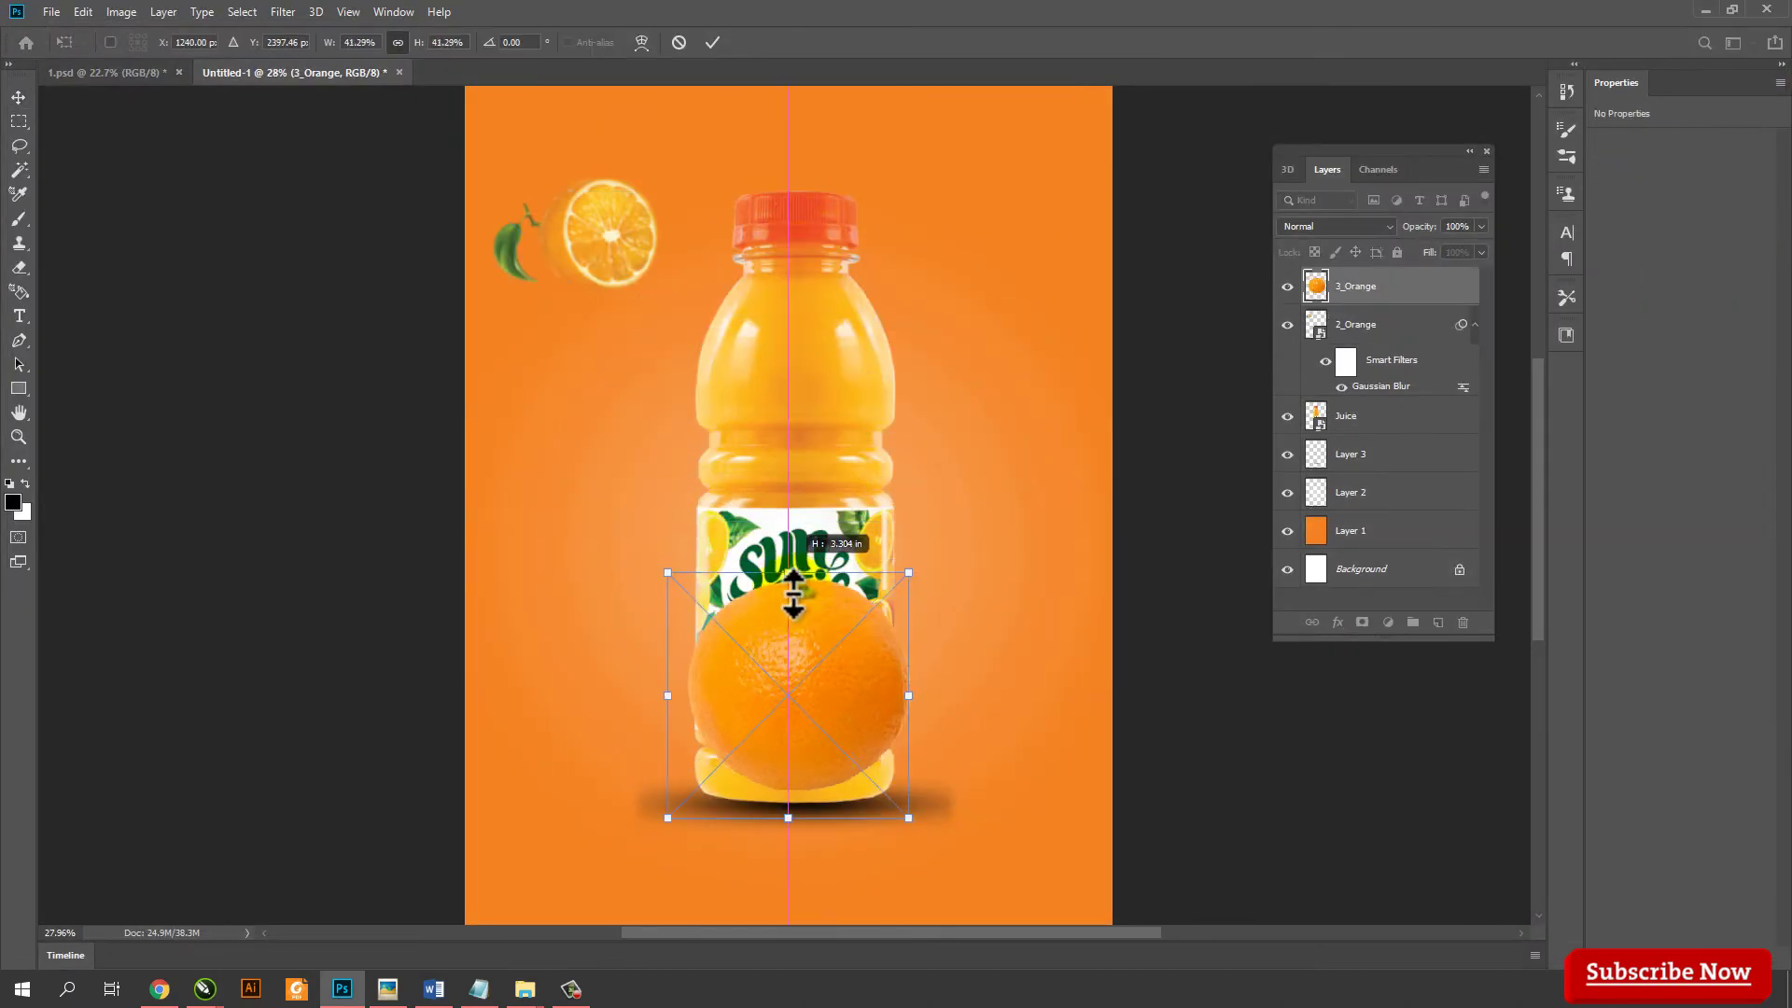
pyautogui.moveTo(804, 740)
pyautogui.mouseDown()
pyautogui.moveTo(569, 539)
pyautogui.moveTo(571, 504)
pyautogui.mouseUp()
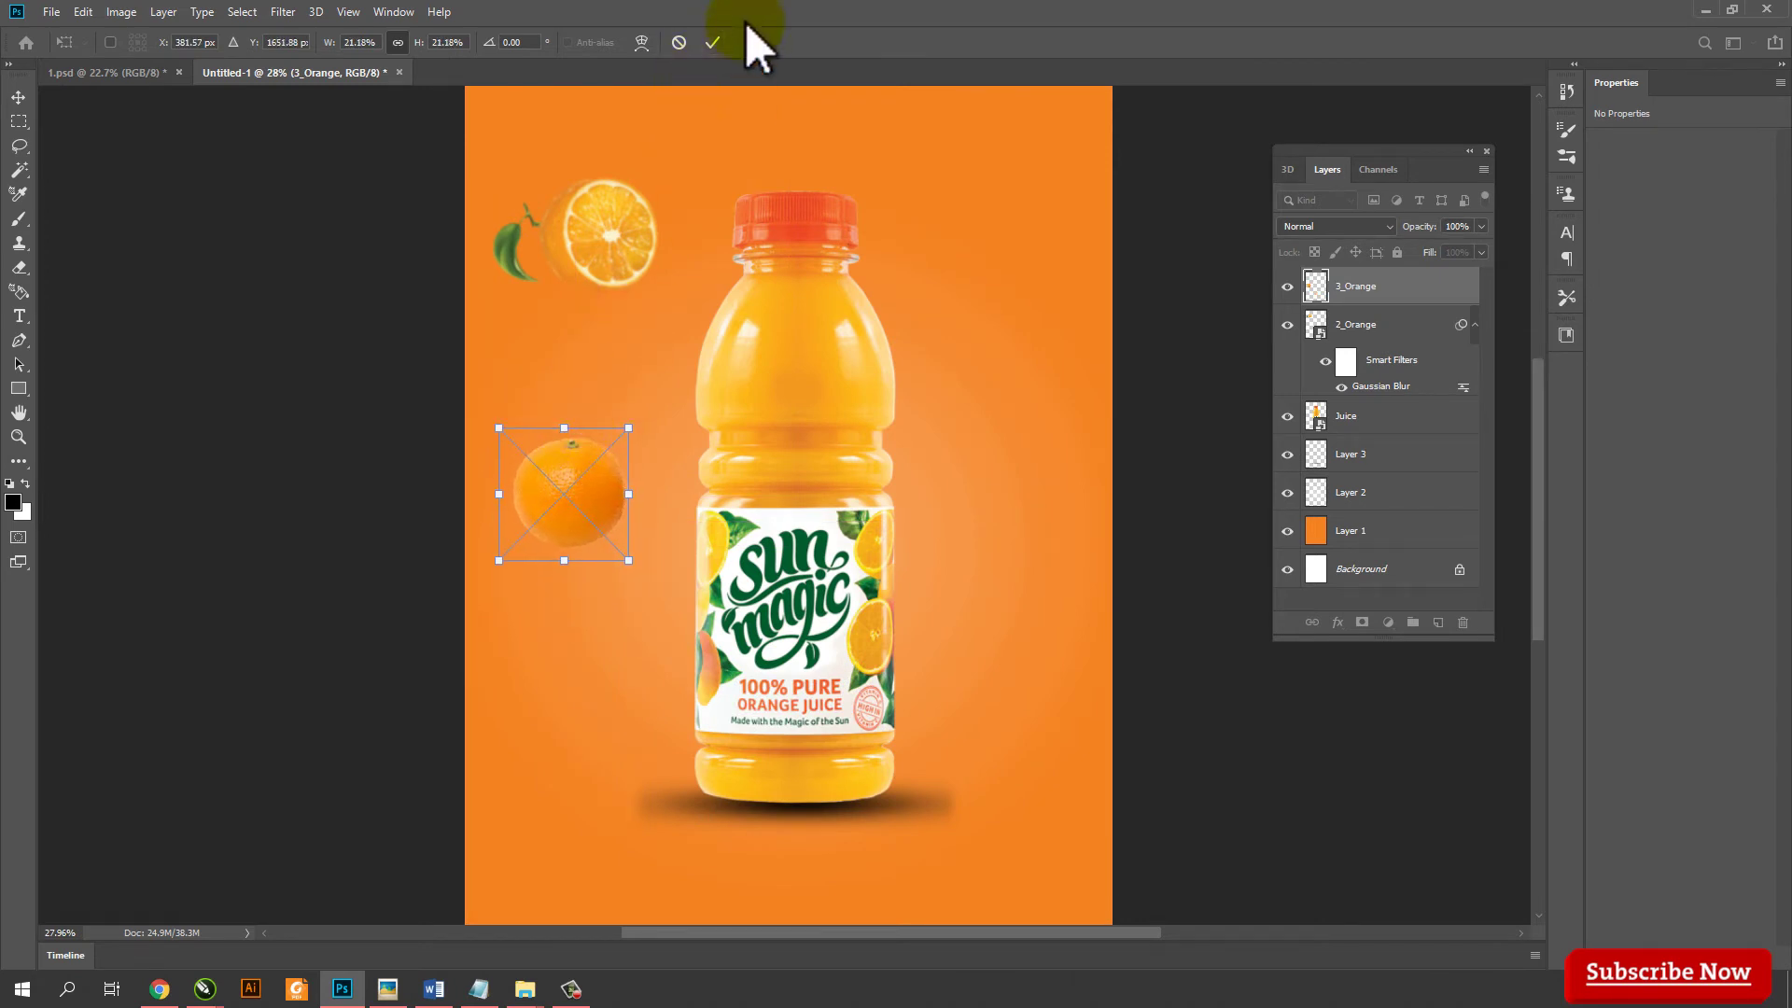
pyautogui.click(712, 42)
# Place the 4_Orange slice, shrunk and positioned at the top right
pyautogui.click(52, 12)
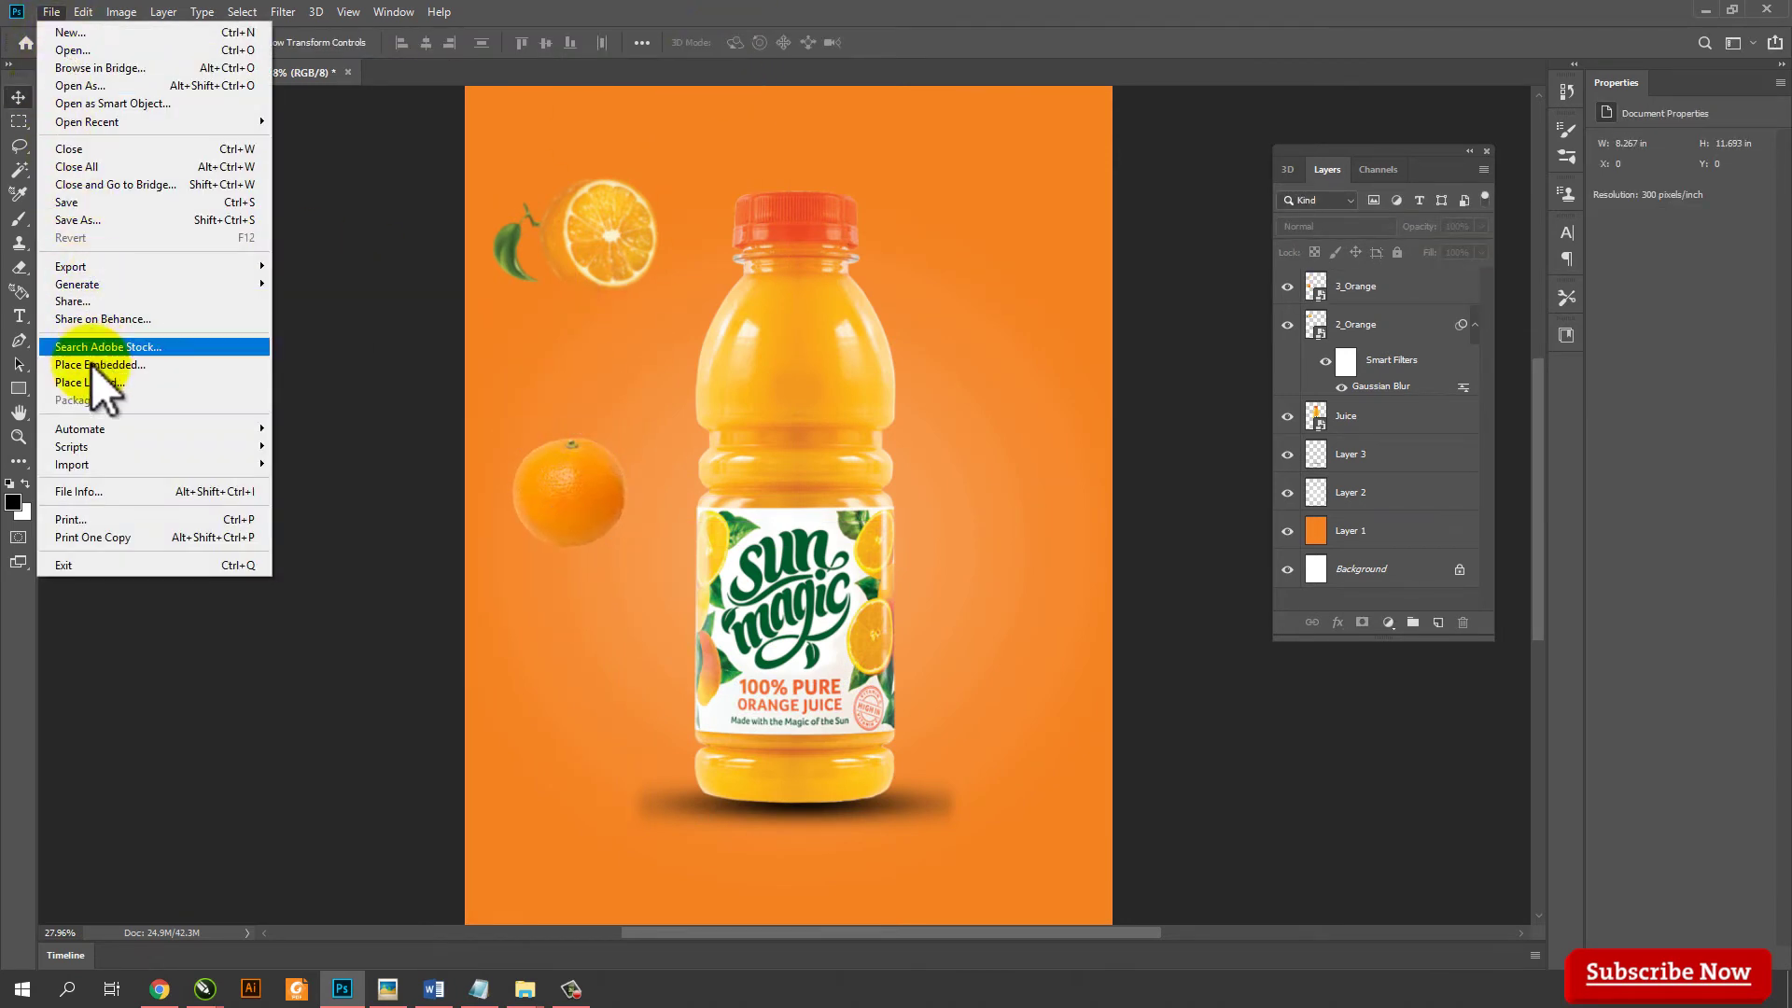
pyautogui.click(140, 365)
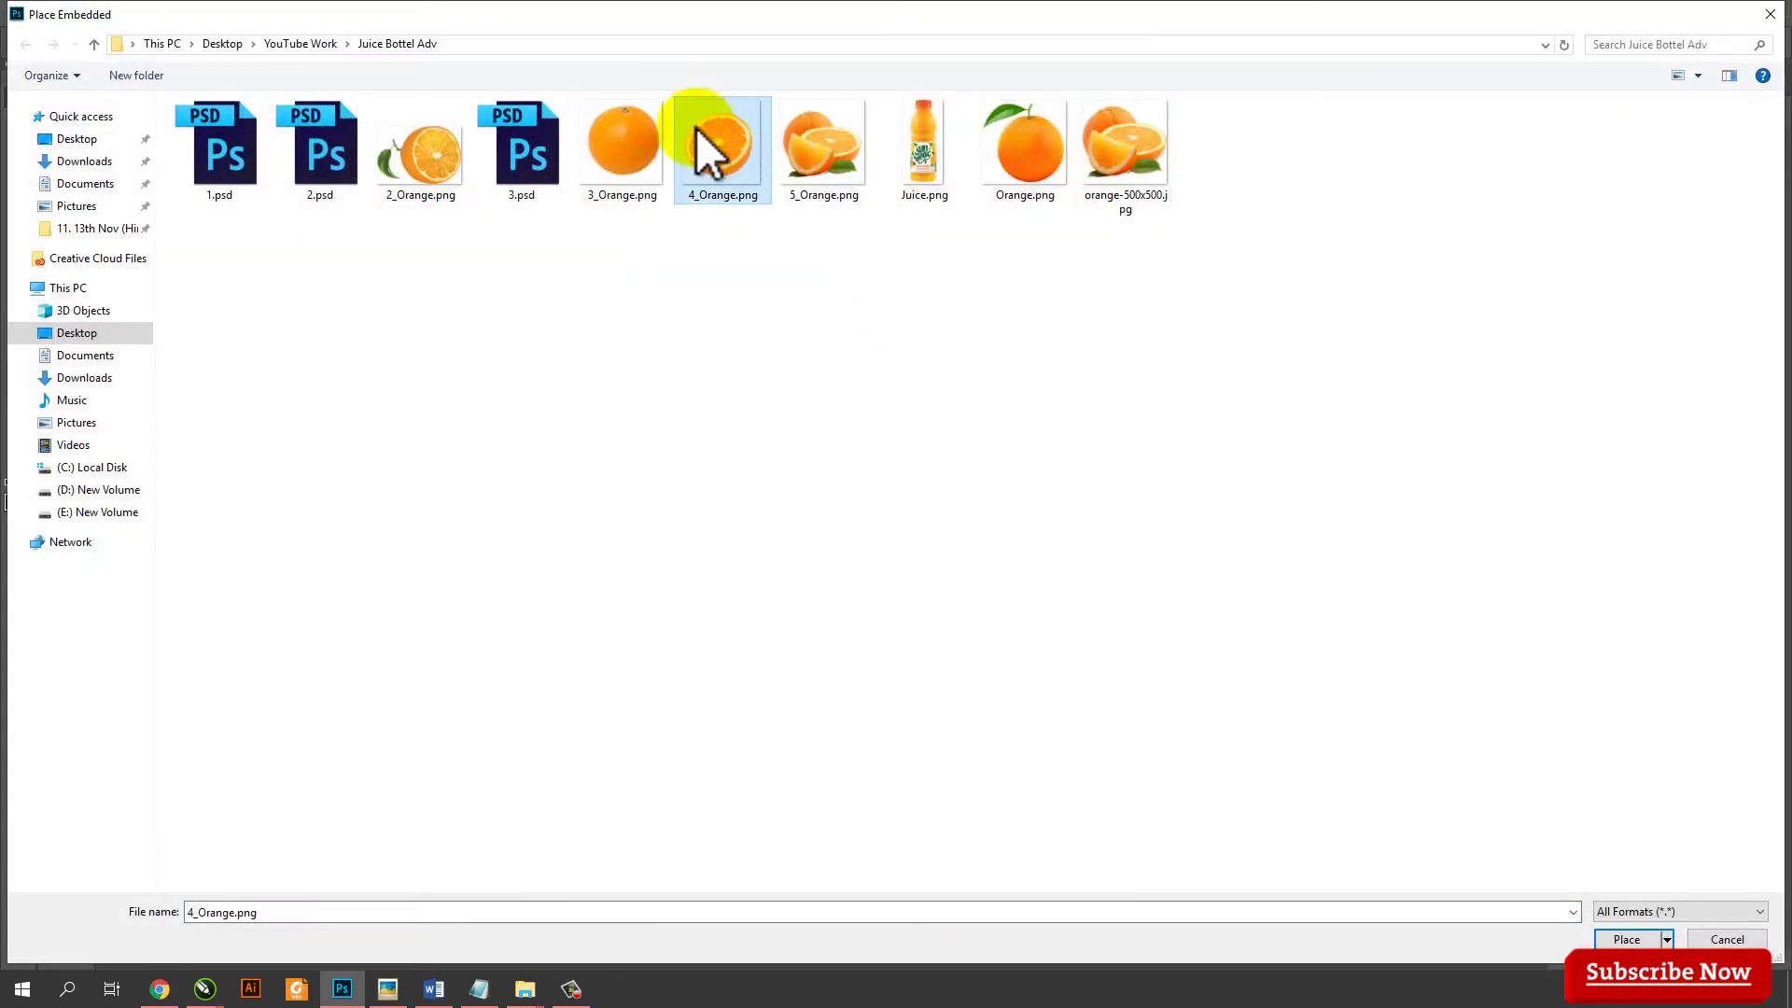
pyautogui.click(1623, 940)
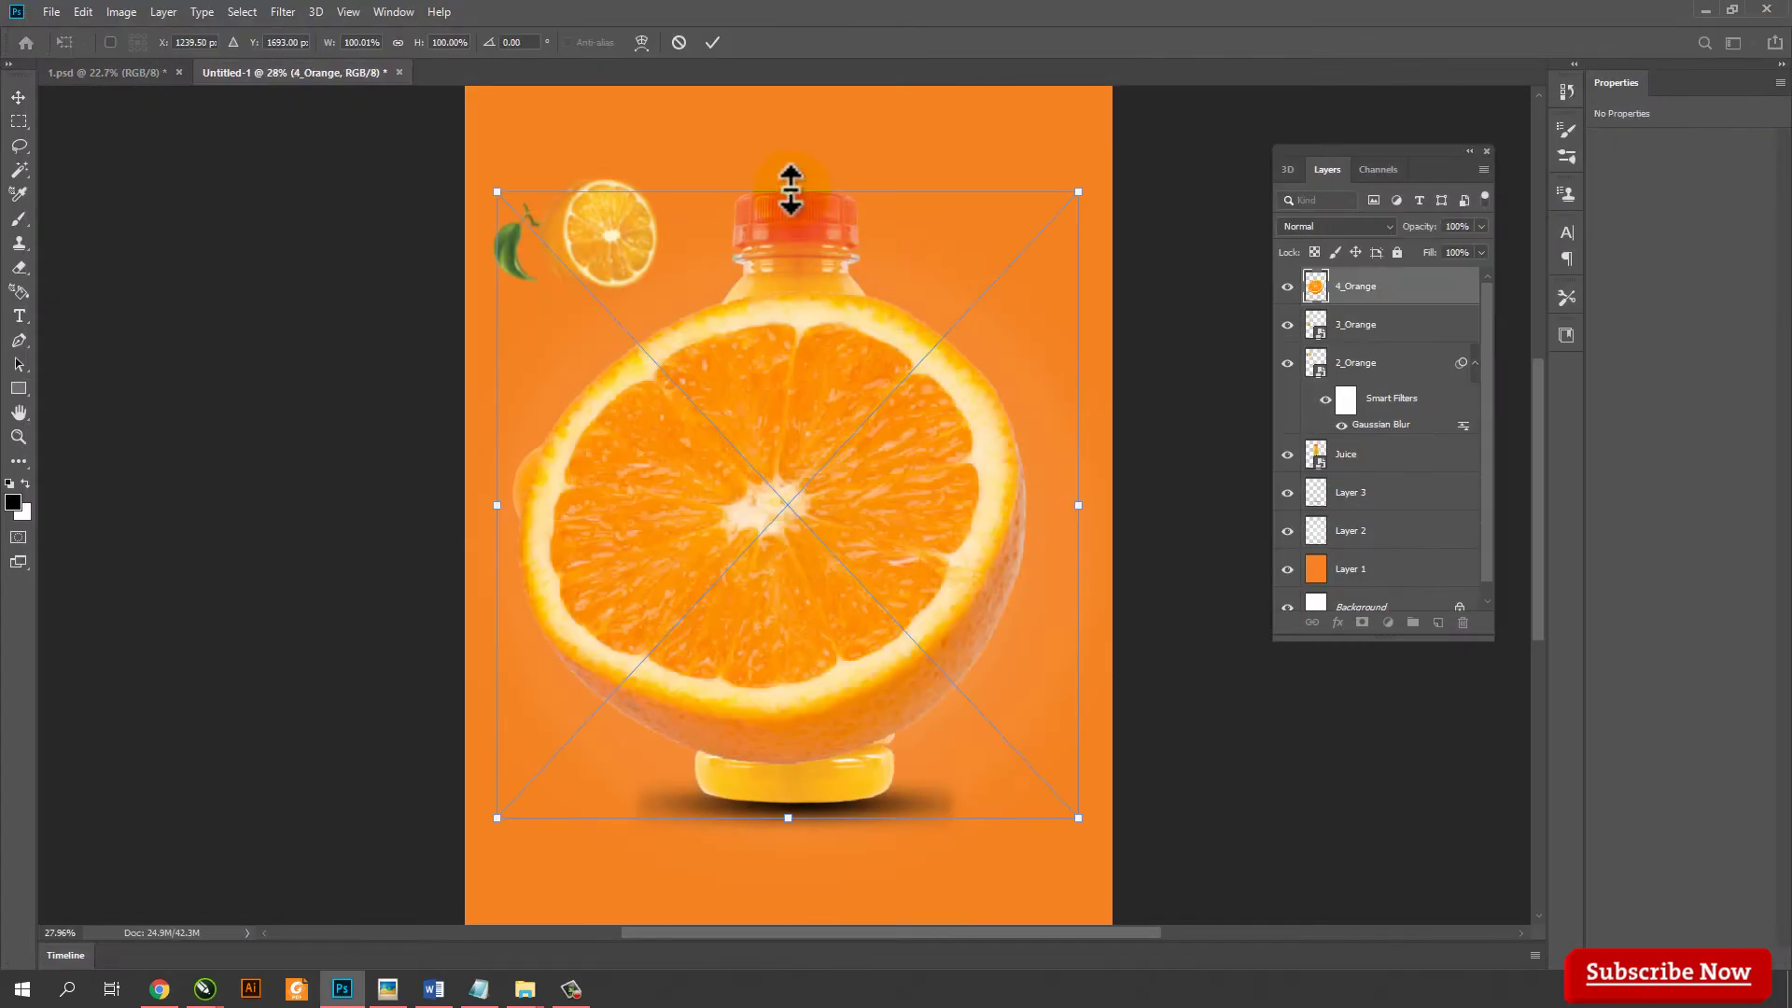
pyautogui.moveTo(790, 190)
pyautogui.mouseDown()
pyautogui.moveTo(788, 669)
pyautogui.moveTo(1020, 234)
pyautogui.mouseUp()
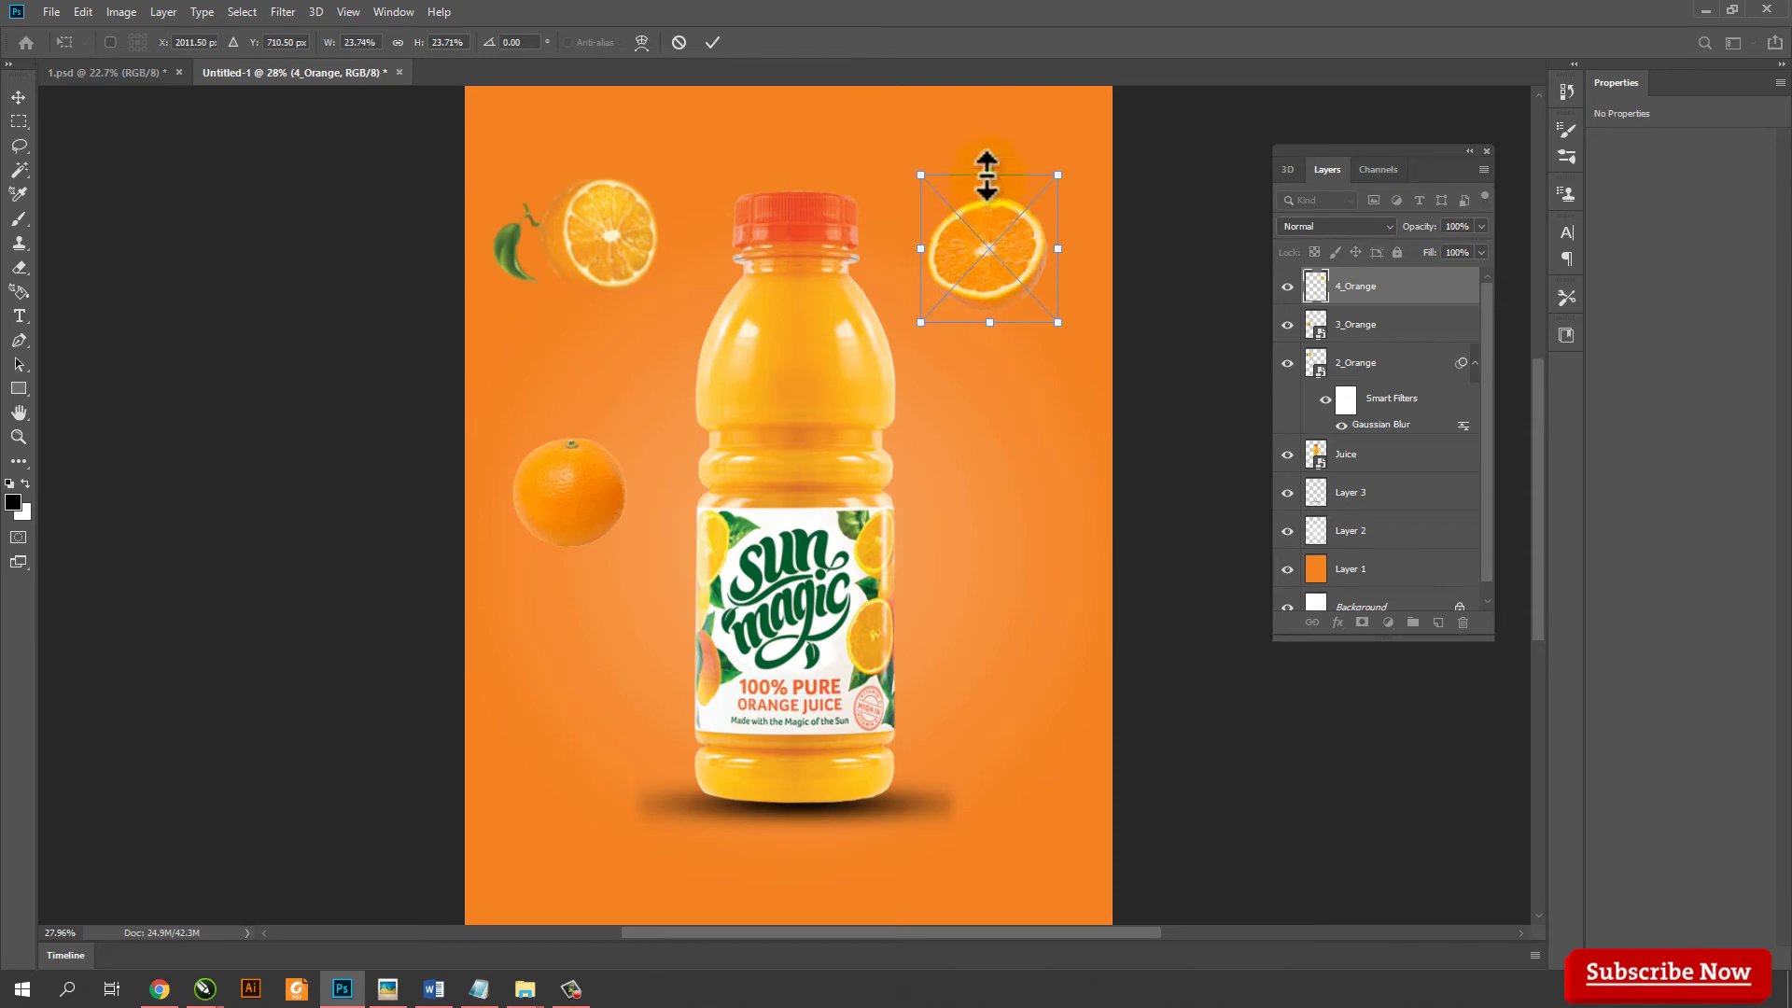
pyautogui.moveTo(987, 175); pyautogui.dragTo(1008, 234)
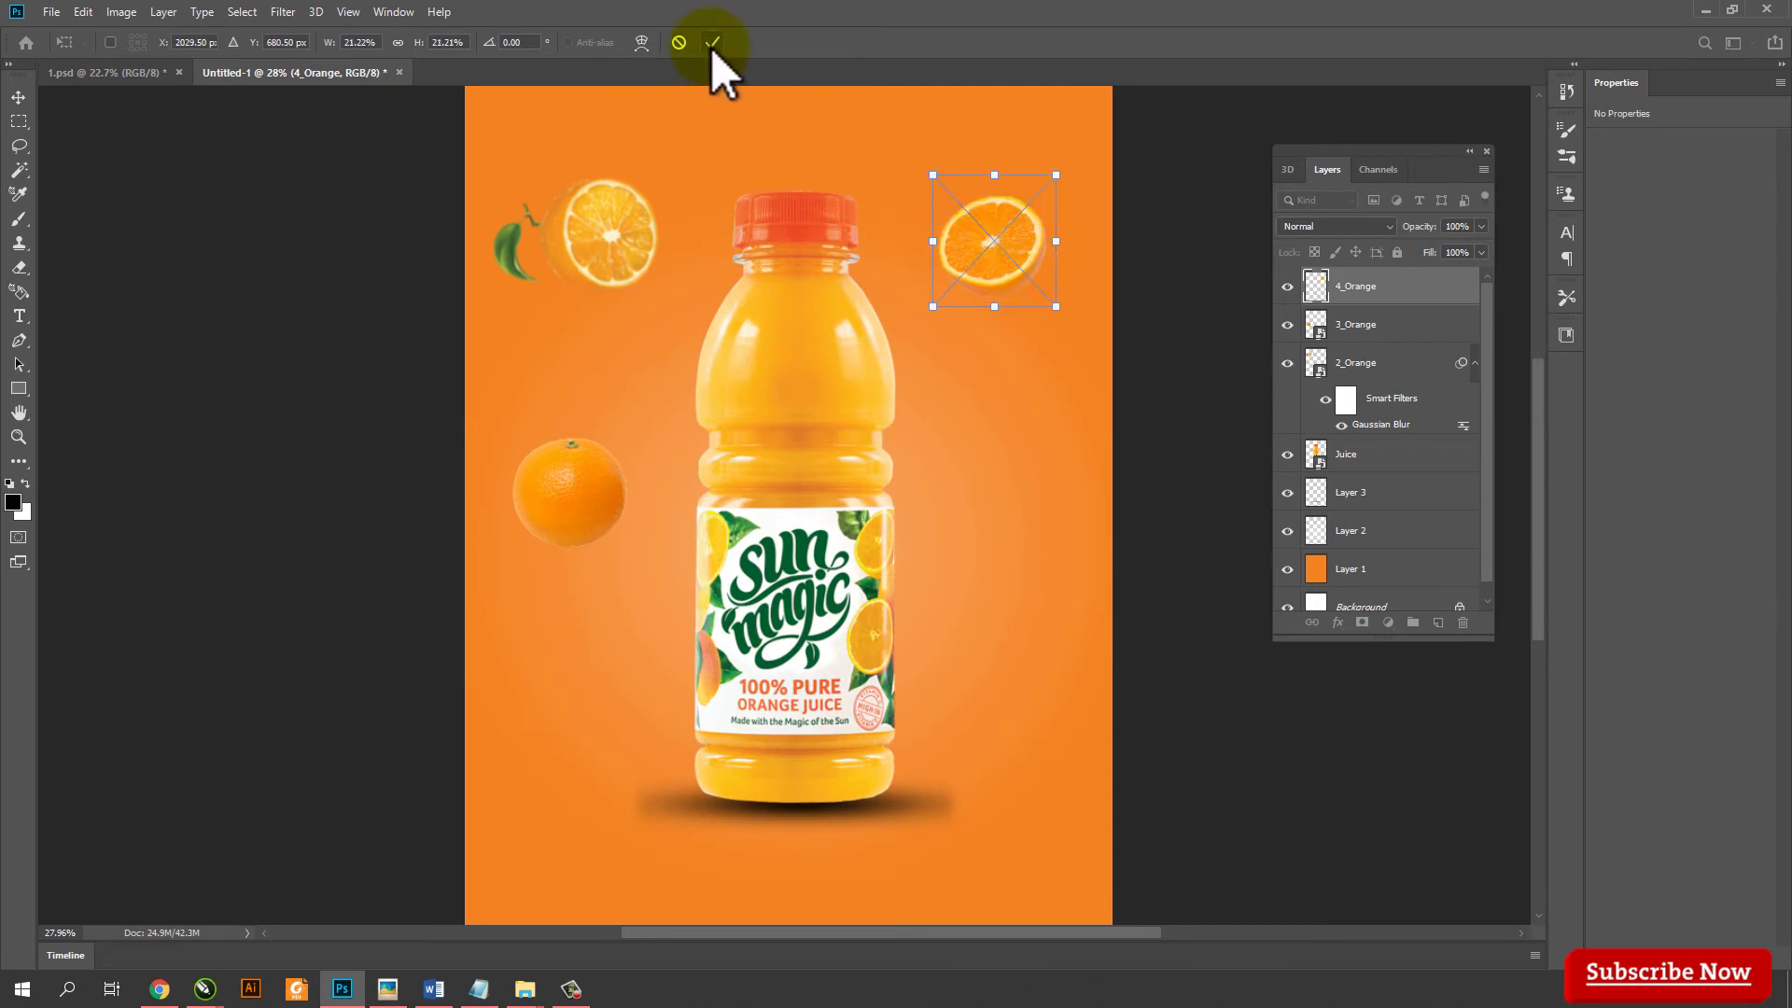
pyautogui.click(712, 42)
pyautogui.click(51, 12)
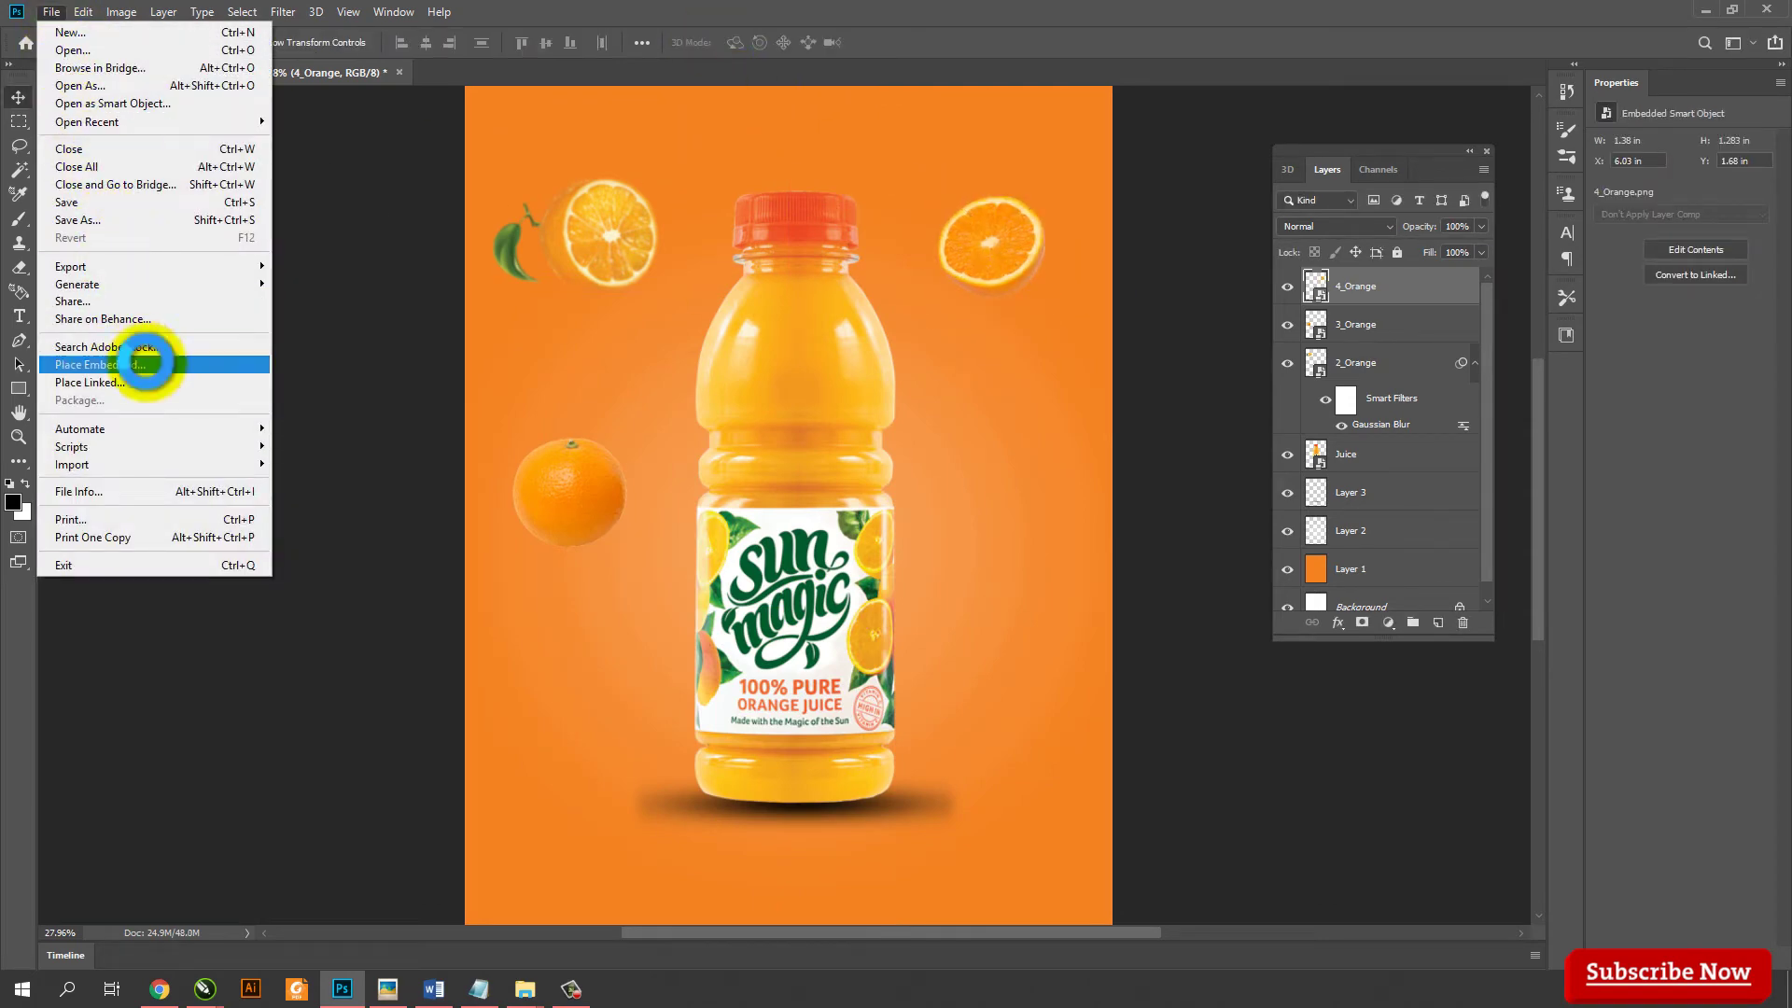
# Place the leafy Orange image, shrunk and positioned right of the bottle
pyautogui.click(140, 364)
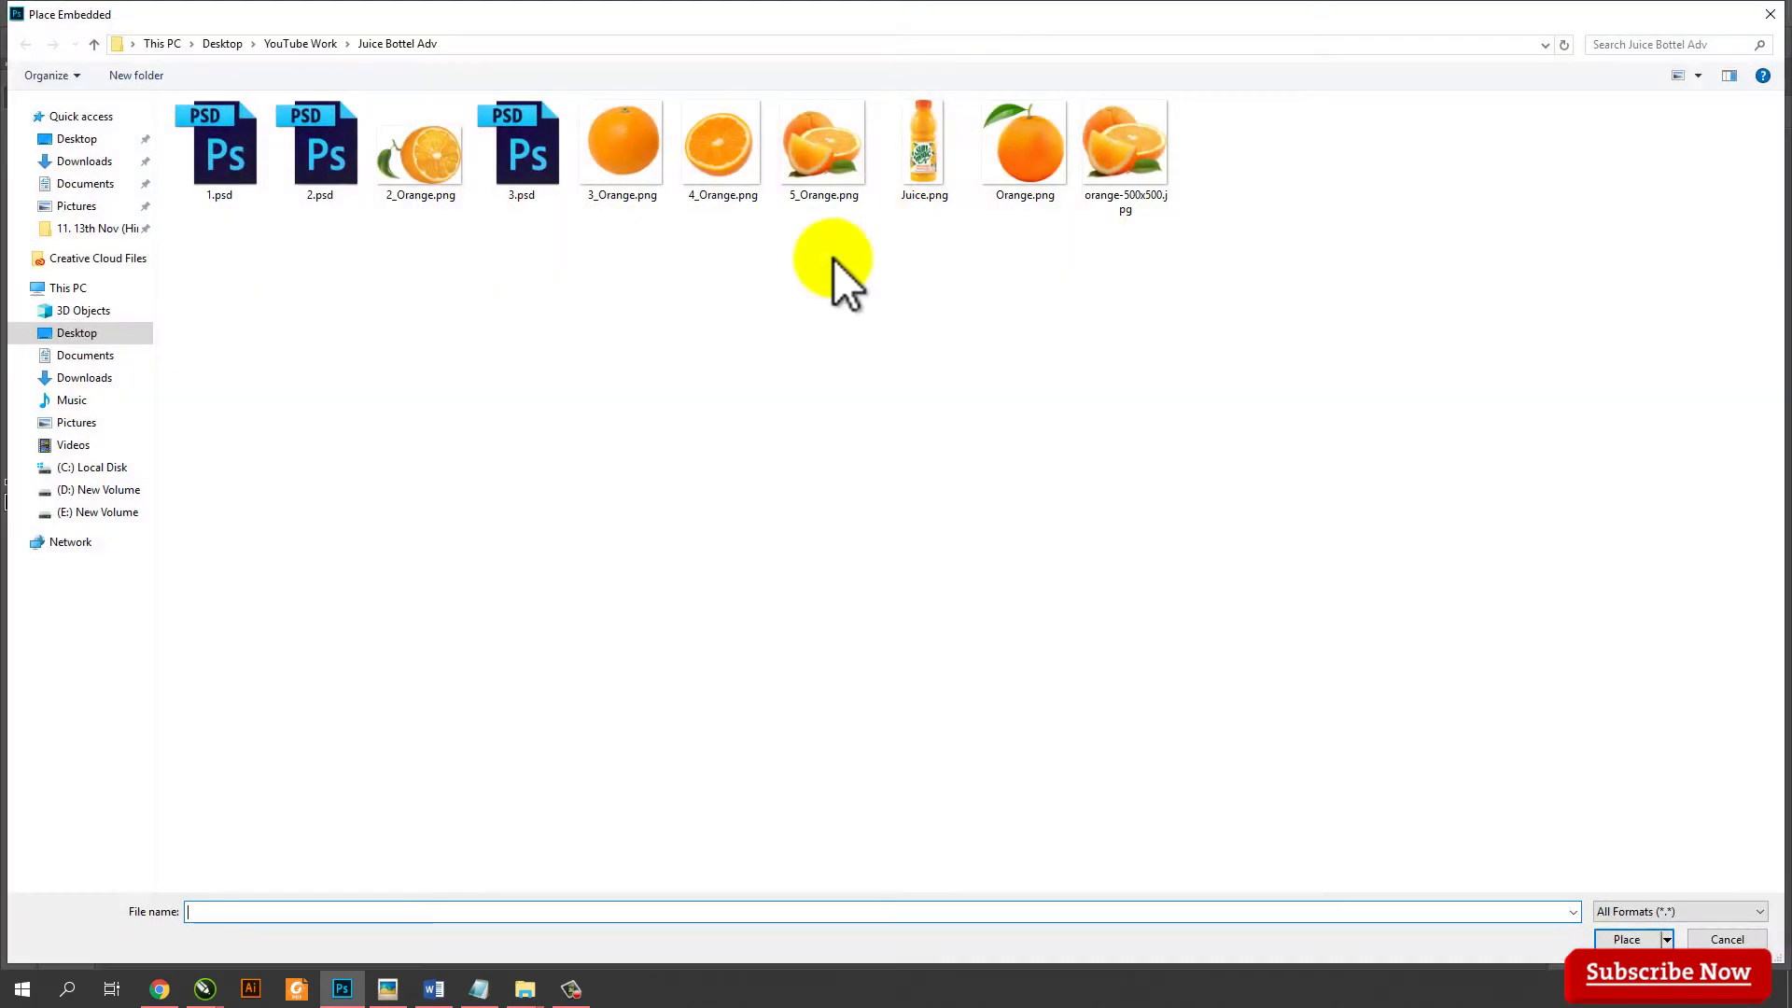
pyautogui.doubleClick(1044, 172)
pyautogui.moveTo(789, 179)
pyautogui.mouseDown()
pyautogui.moveTo(800, 702)
pyautogui.moveTo(1018, 441)
pyautogui.mouseUp()
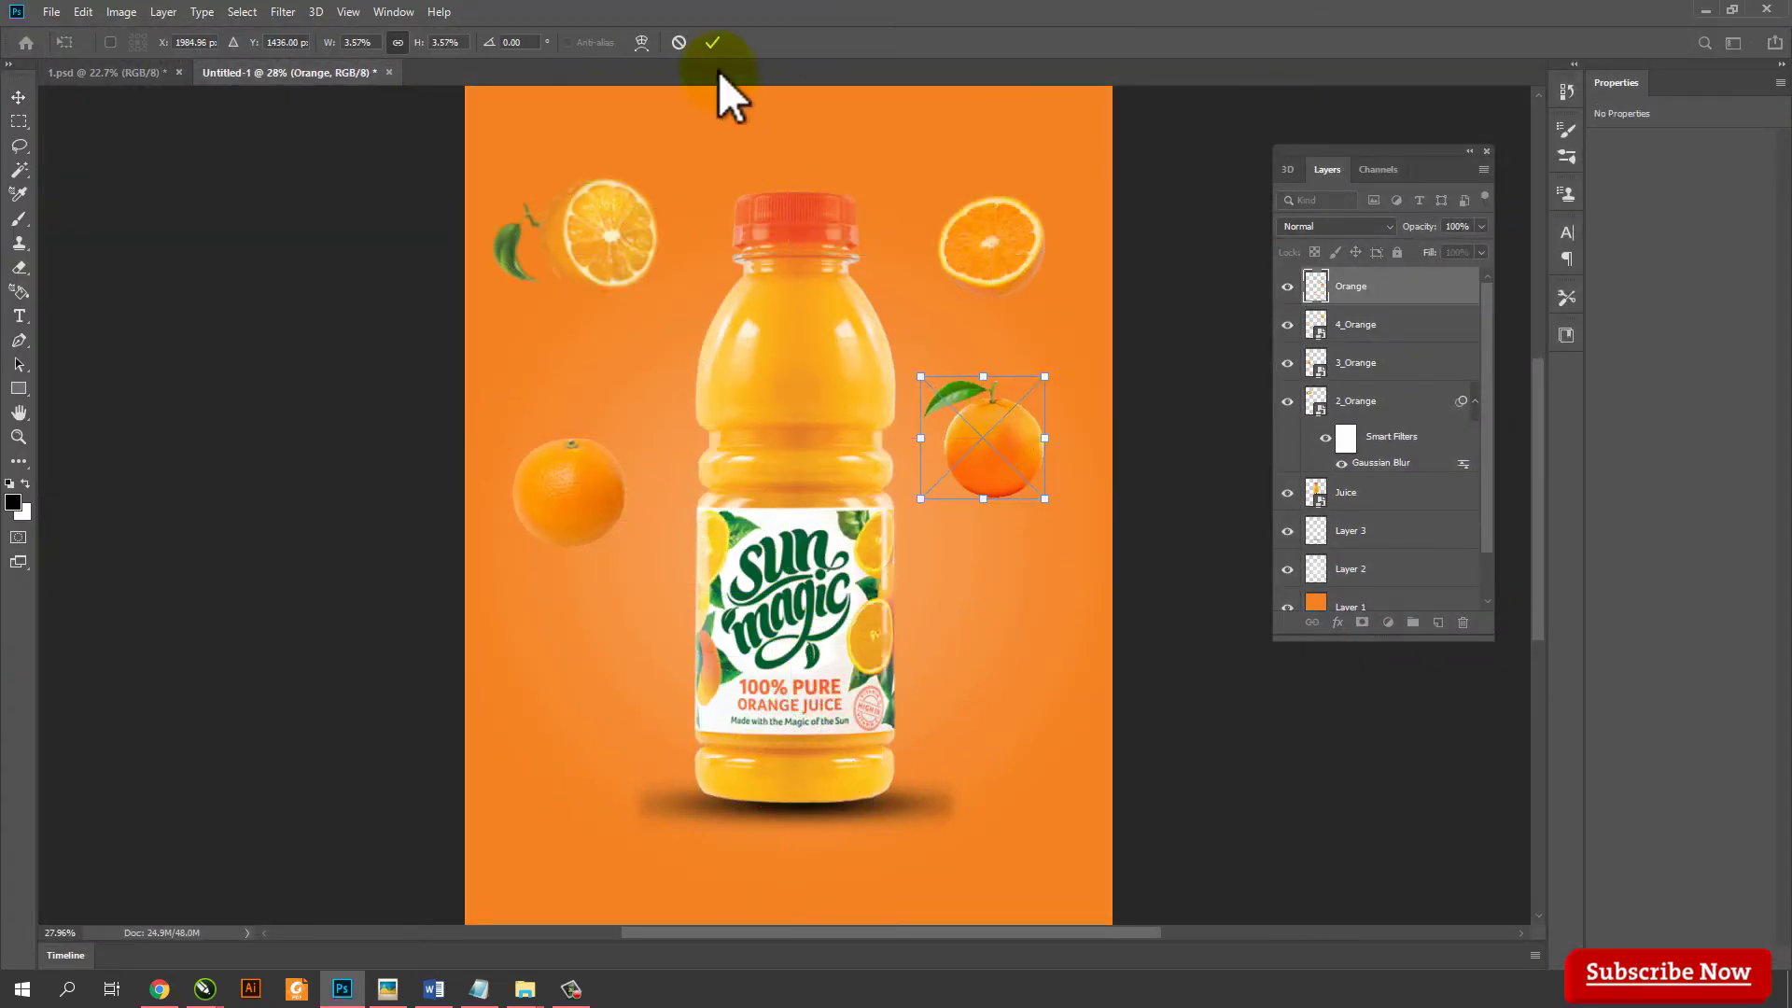
pyautogui.click(713, 42)
pyautogui.click(1195, 235)
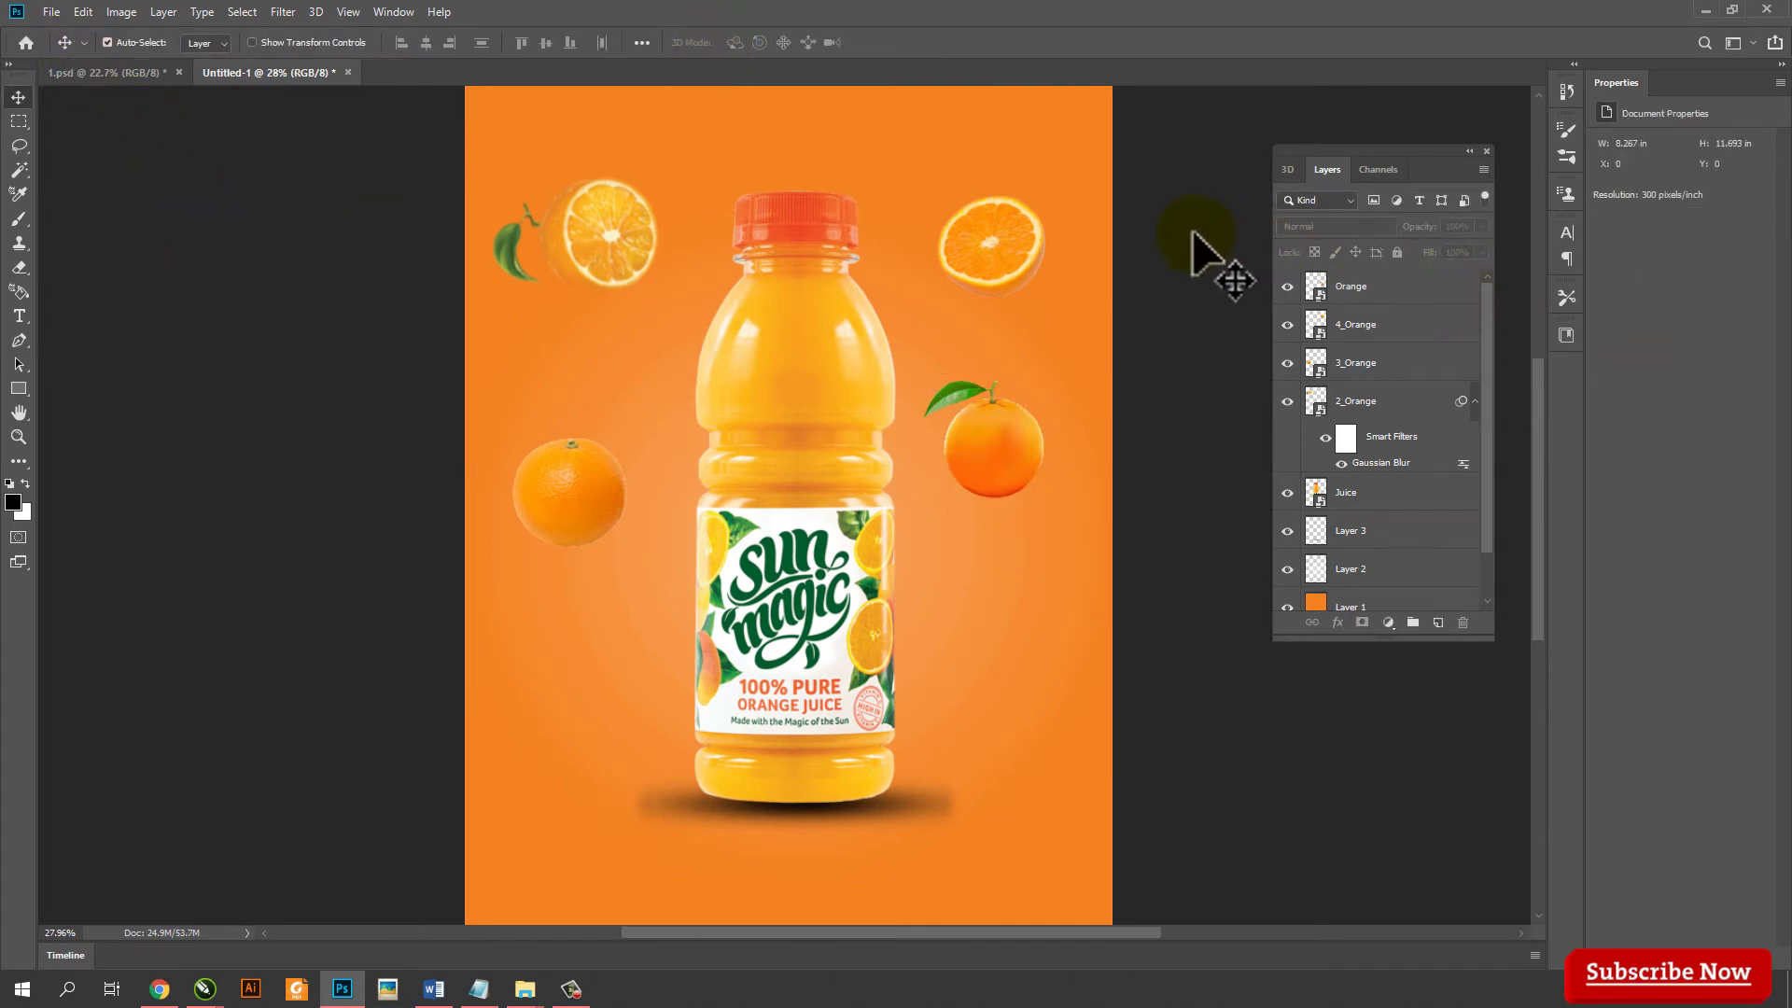
# Place 5_Orange.png scaled to 39.23% beside the bottle's lower right
pyautogui.click(51, 12)
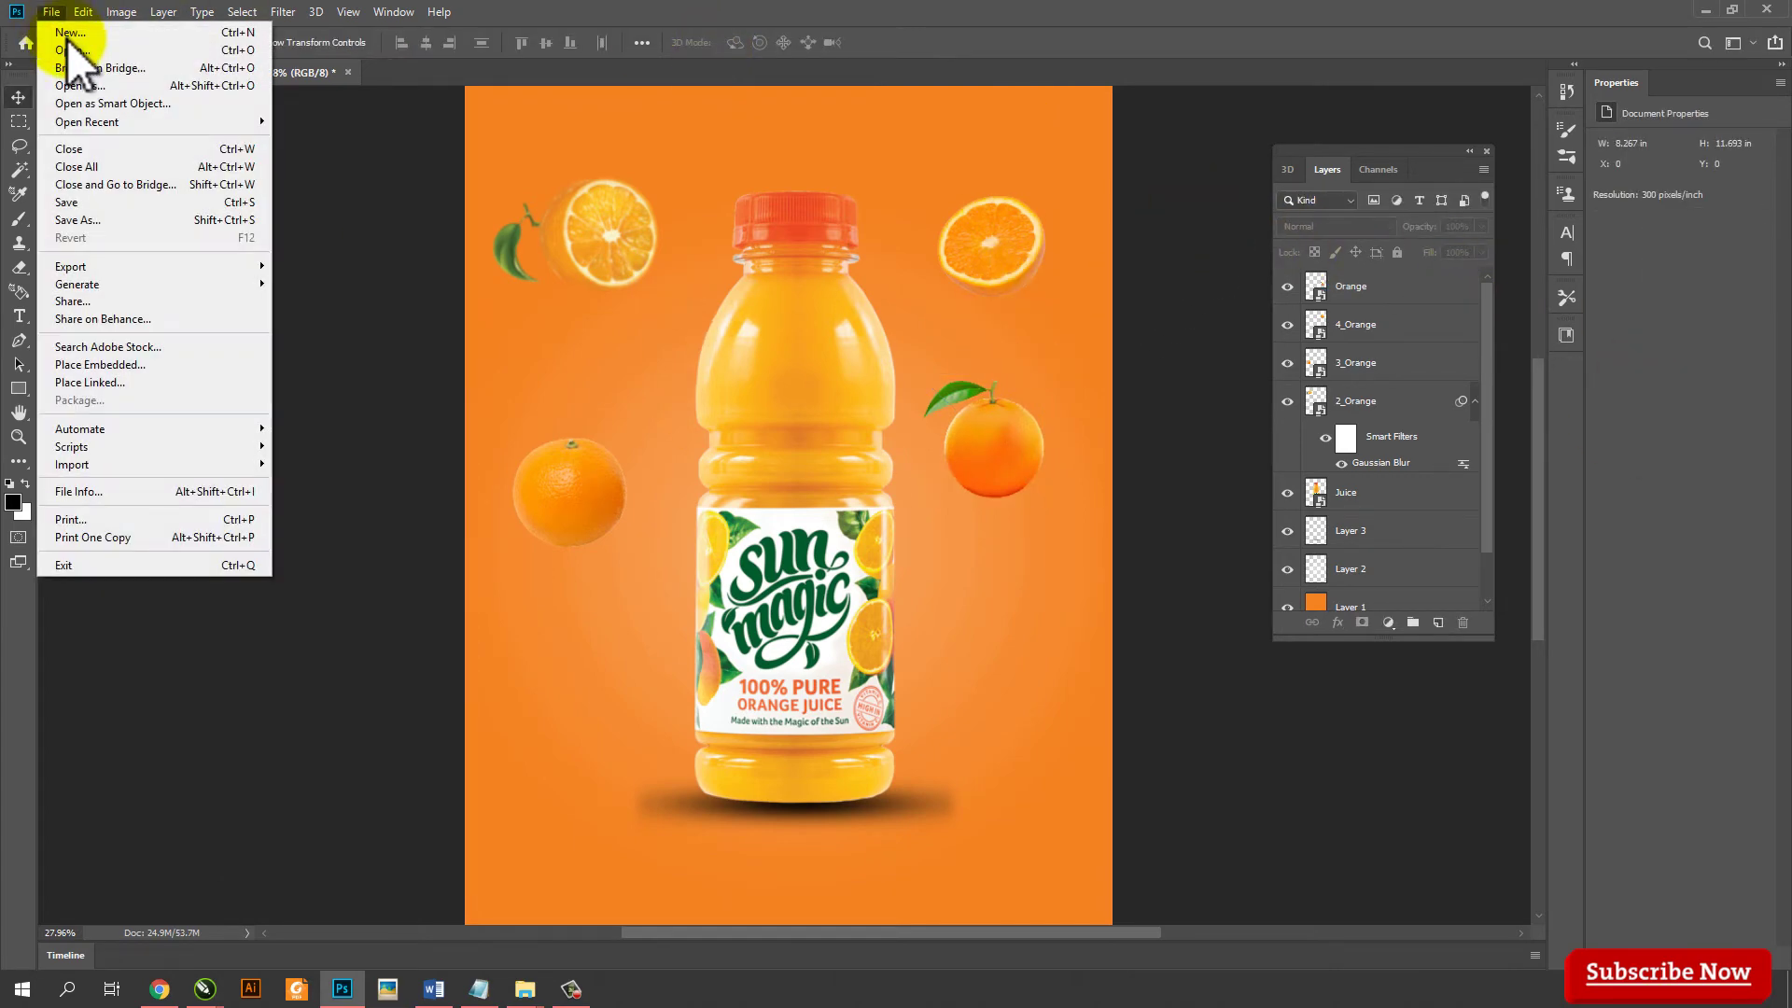
pyautogui.click(132, 362)
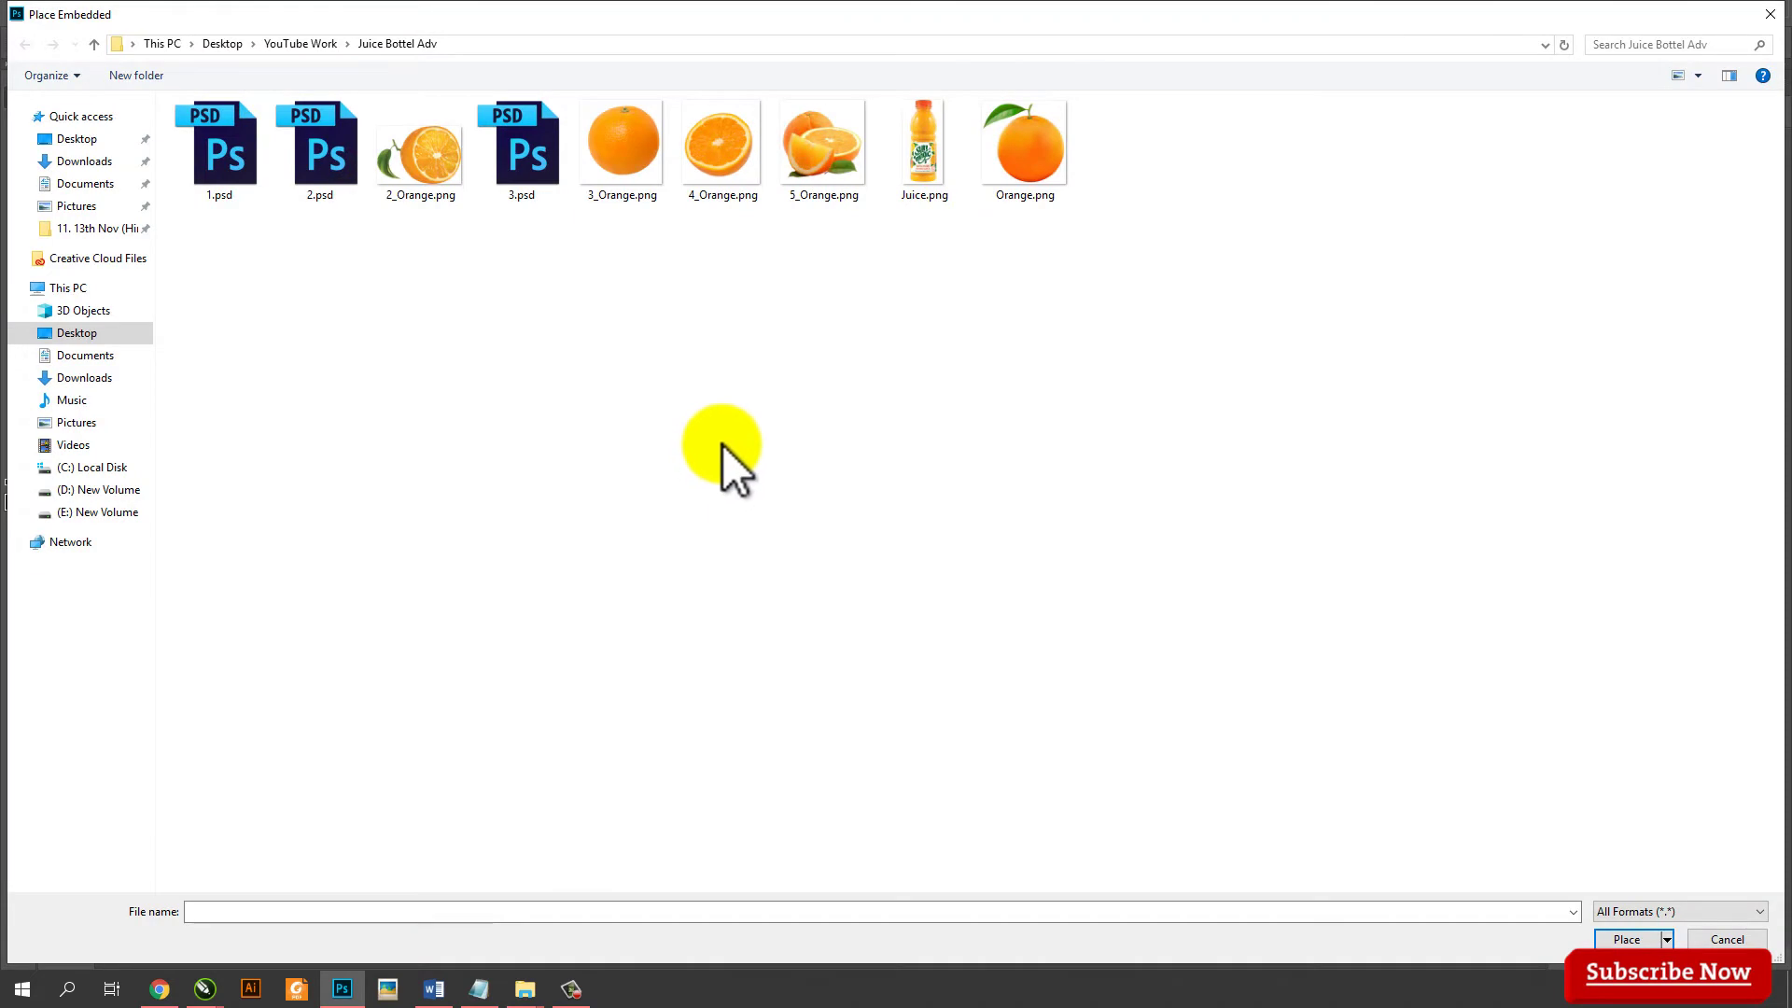
pyautogui.click(812, 149)
pyautogui.click(1626, 939)
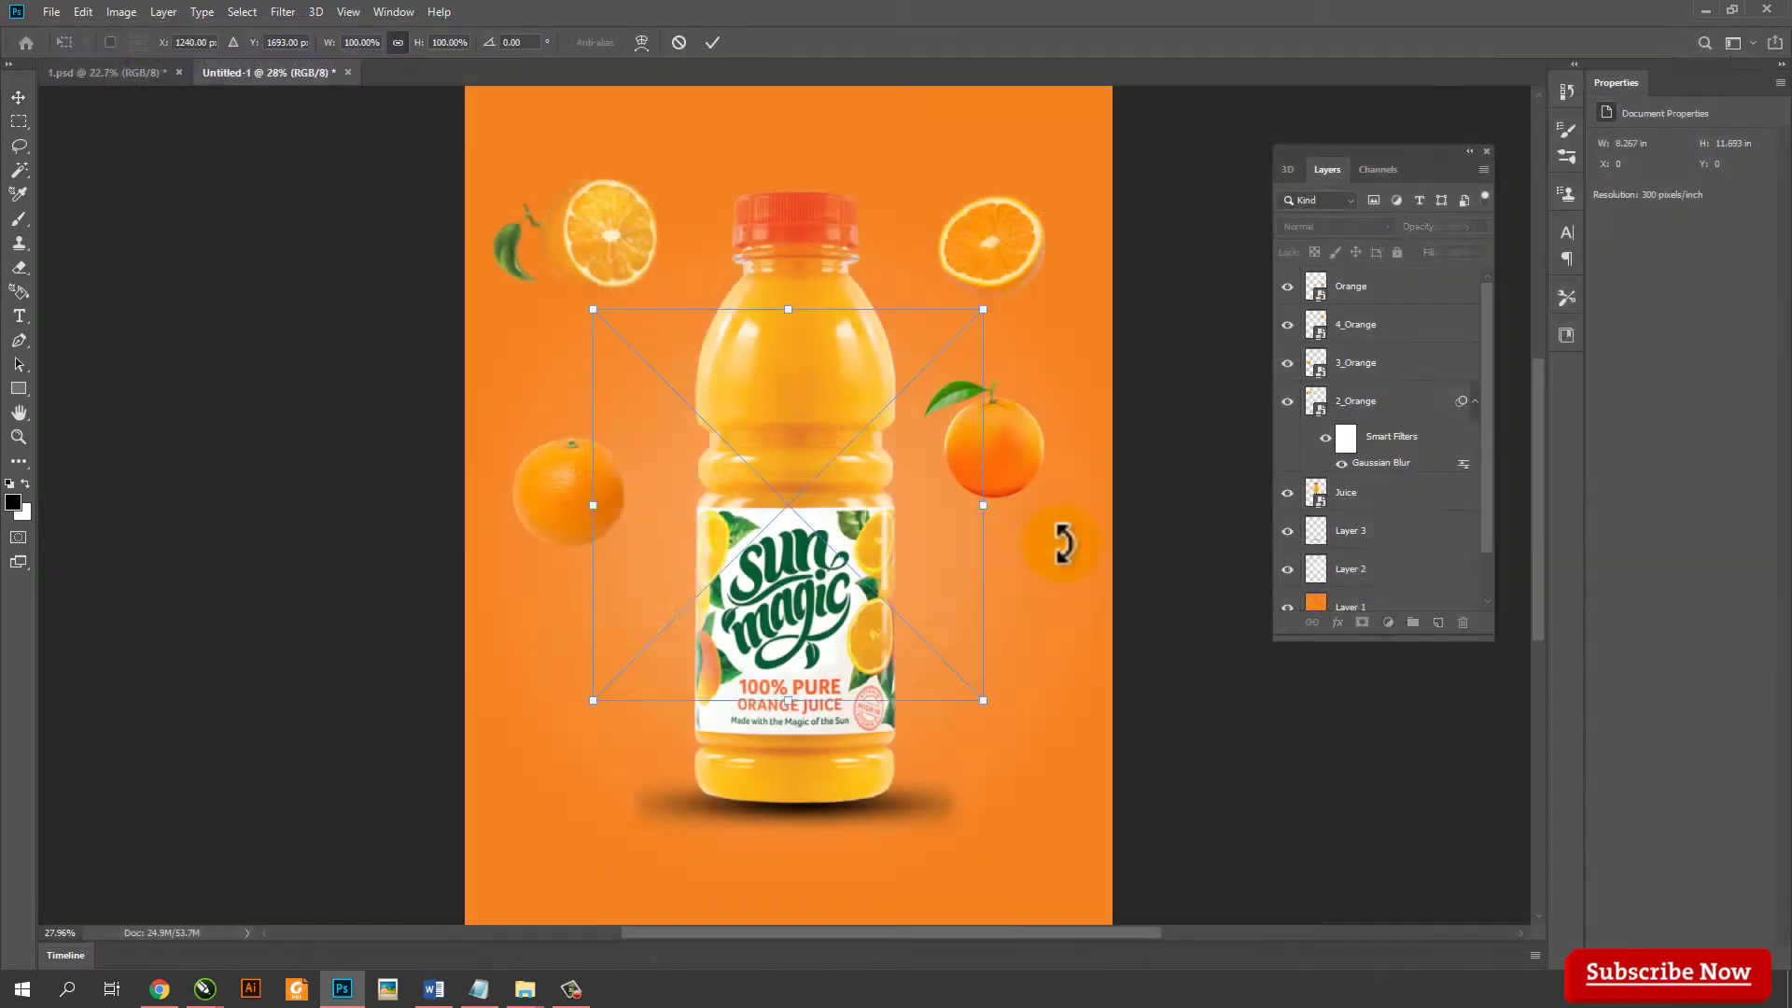
pyautogui.moveTo(788, 311); pyautogui.dragTo(789, 549)
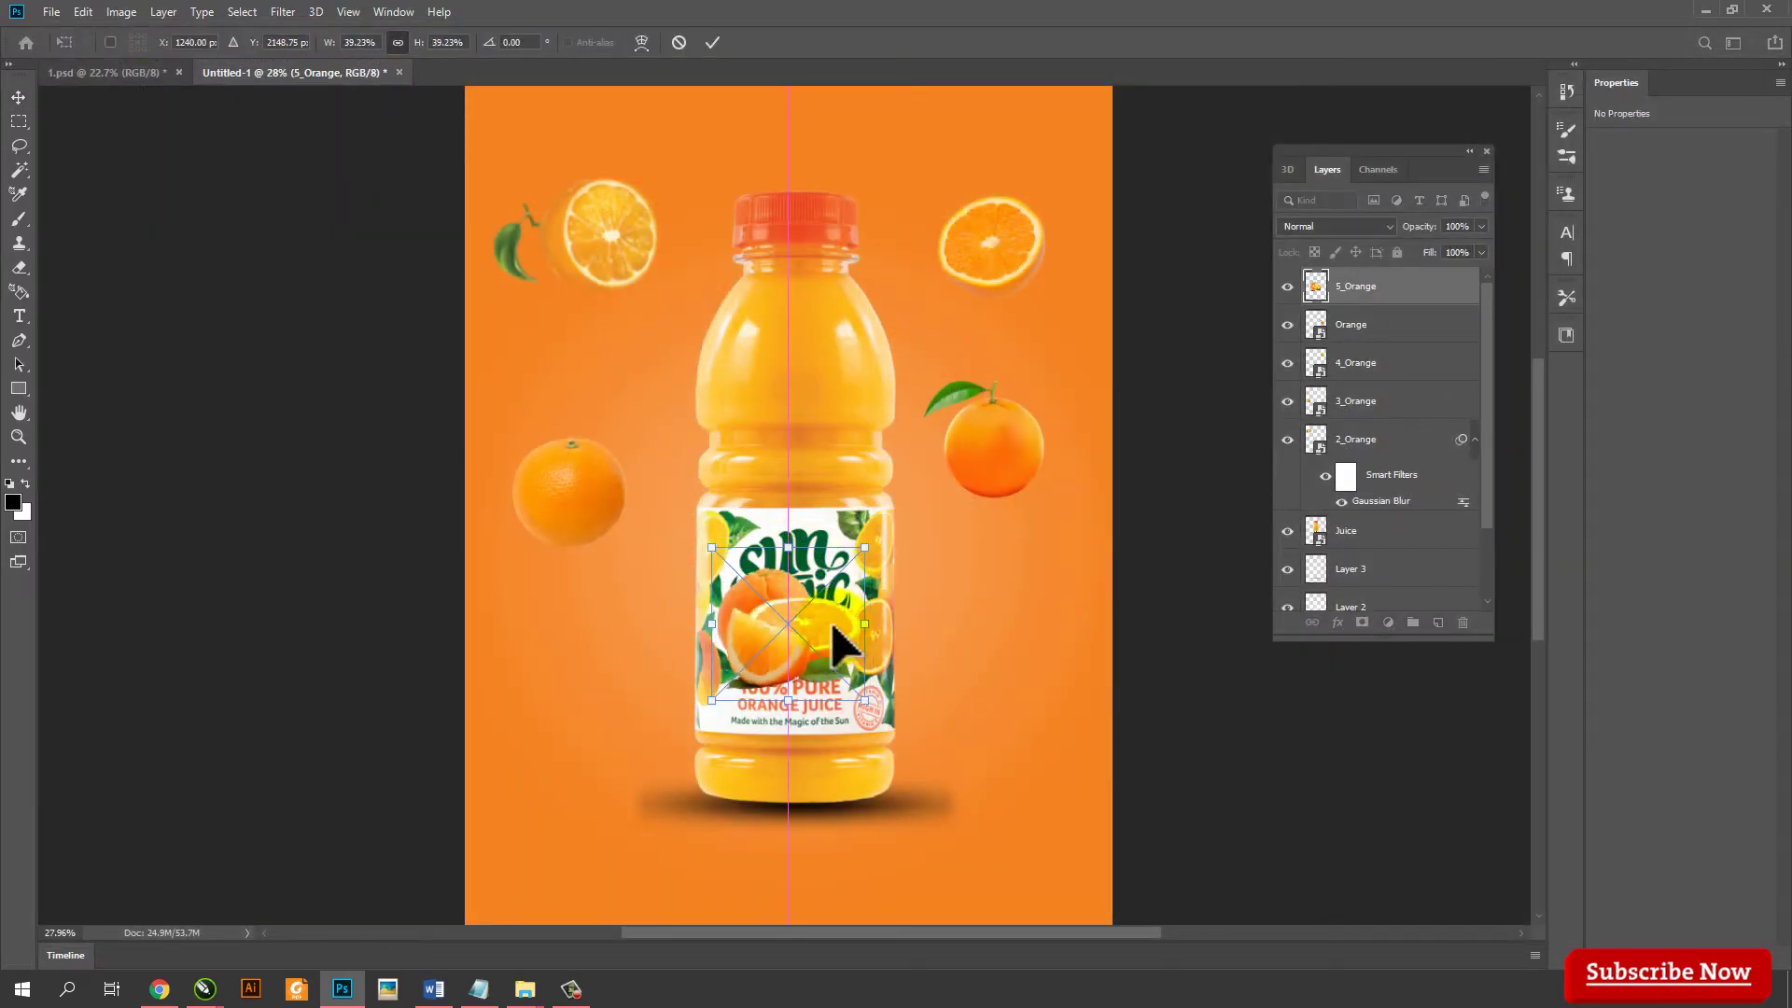
pyautogui.moveTo(811, 644); pyautogui.dragTo(1004, 758)
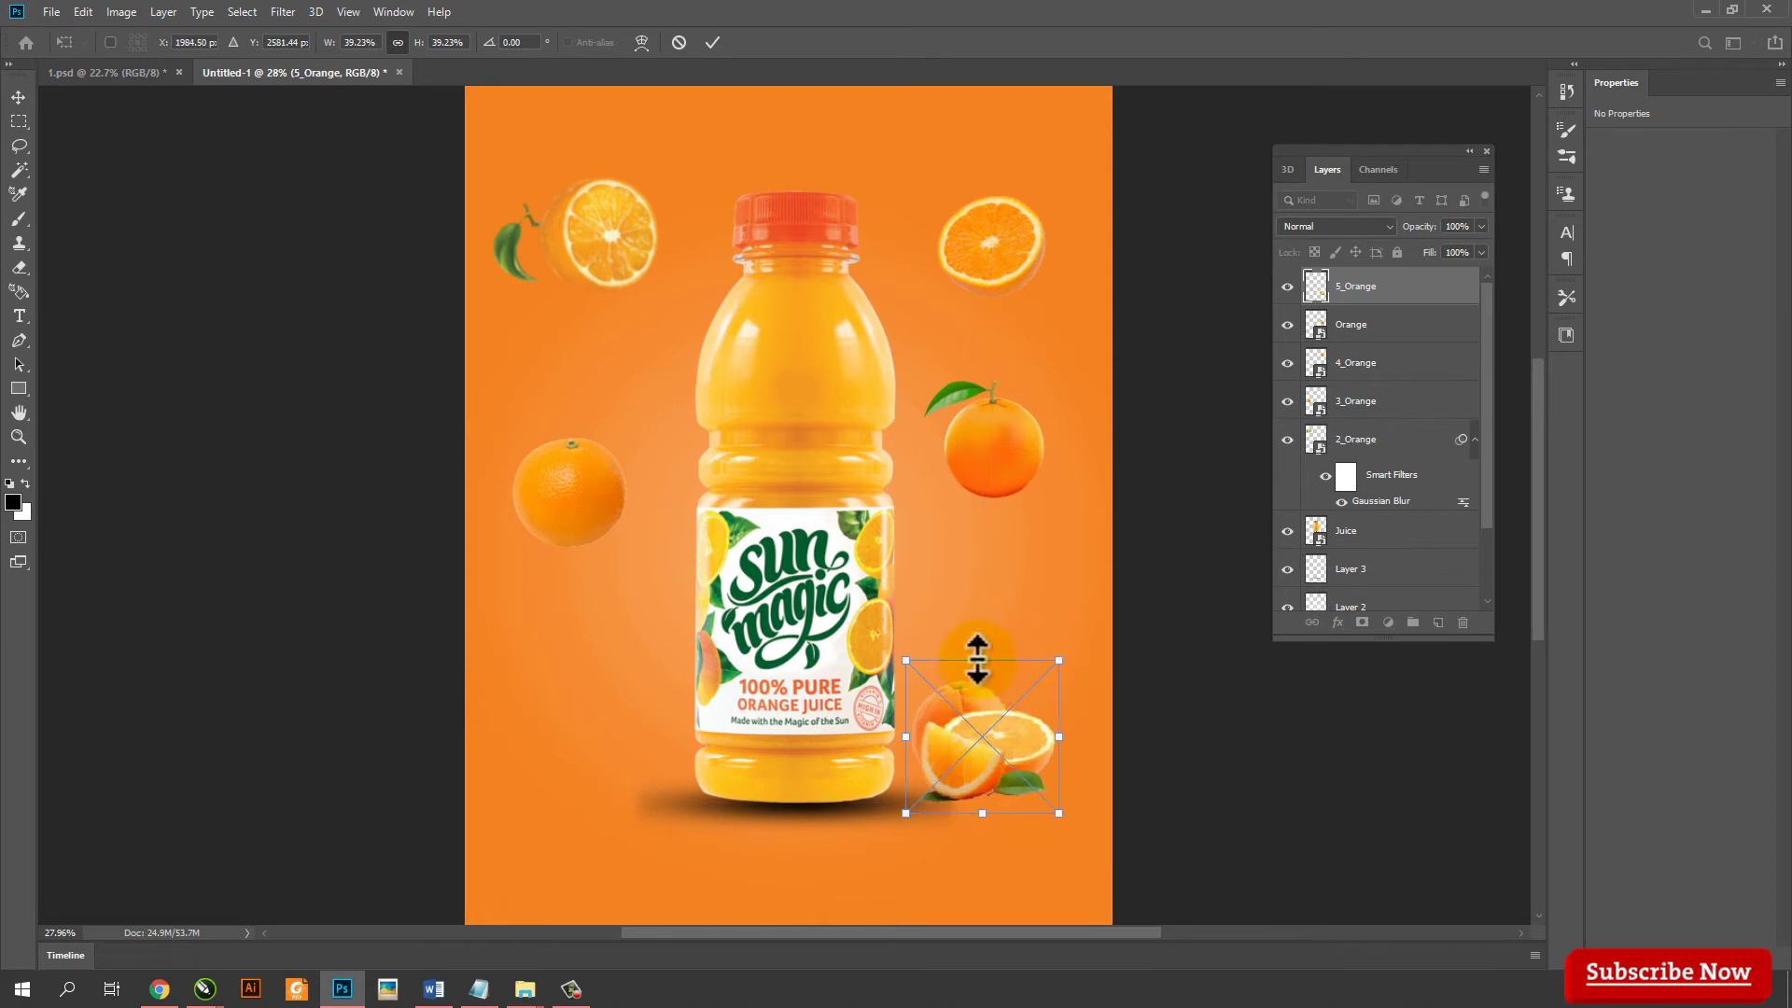
pyautogui.click(712, 42)
pyautogui.scroll(-2, 812, 317)
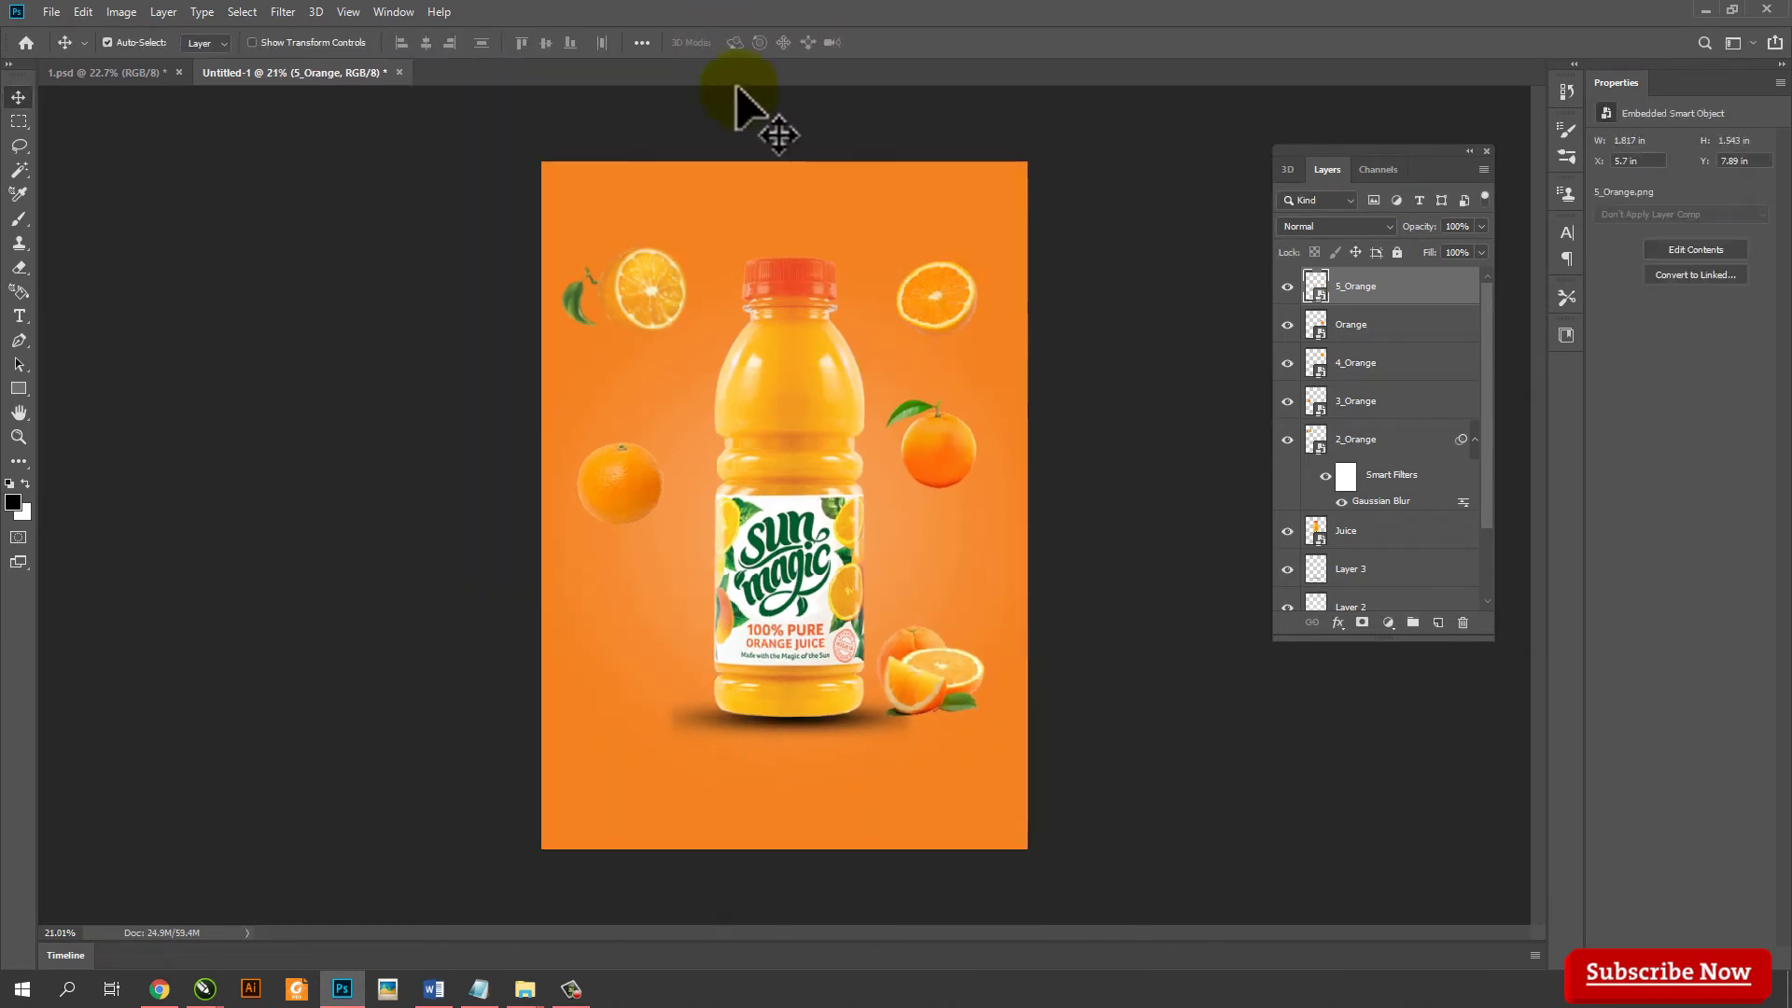
pyautogui.click(1197, 469)
# Check the bottle layers' visibility, then add an empty Layer 4 on top of the stack
pyautogui.moveTo(1287, 285)
pyautogui.mouseDown()
pyautogui.moveTo(1289, 441)
pyautogui.moveTo(1289, 286)
pyautogui.mouseUp()
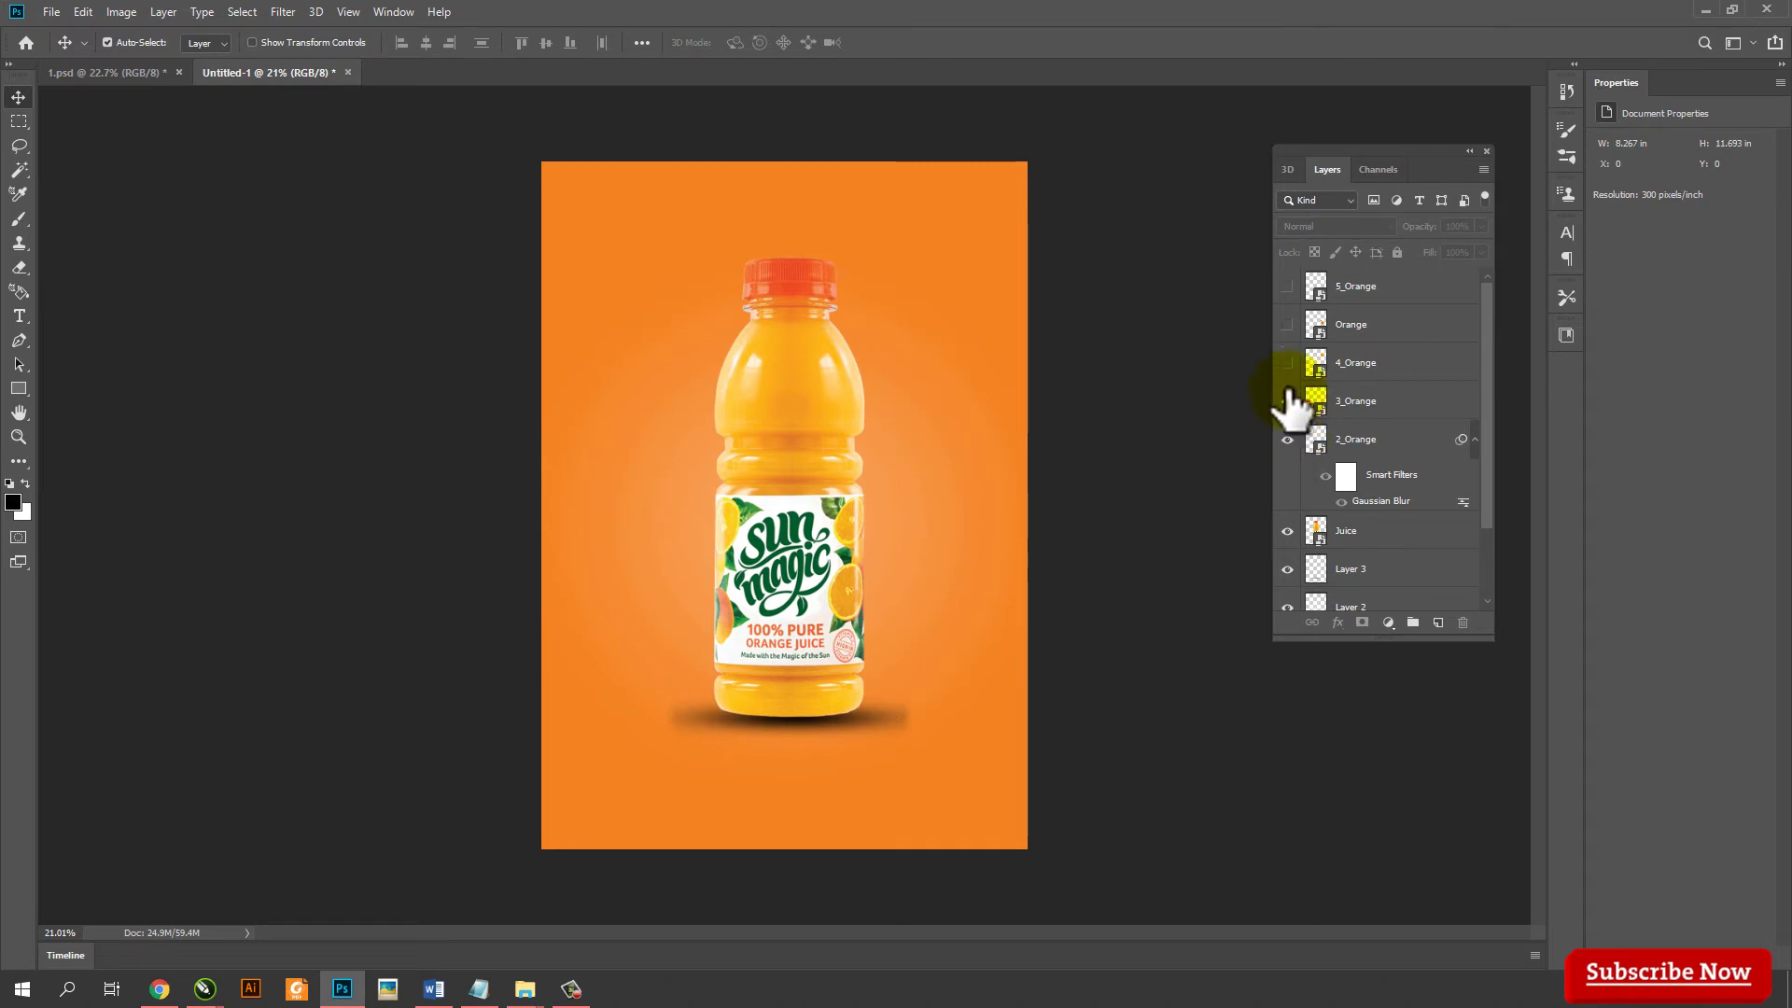
pyautogui.click(1288, 530)
pyautogui.click(1288, 569)
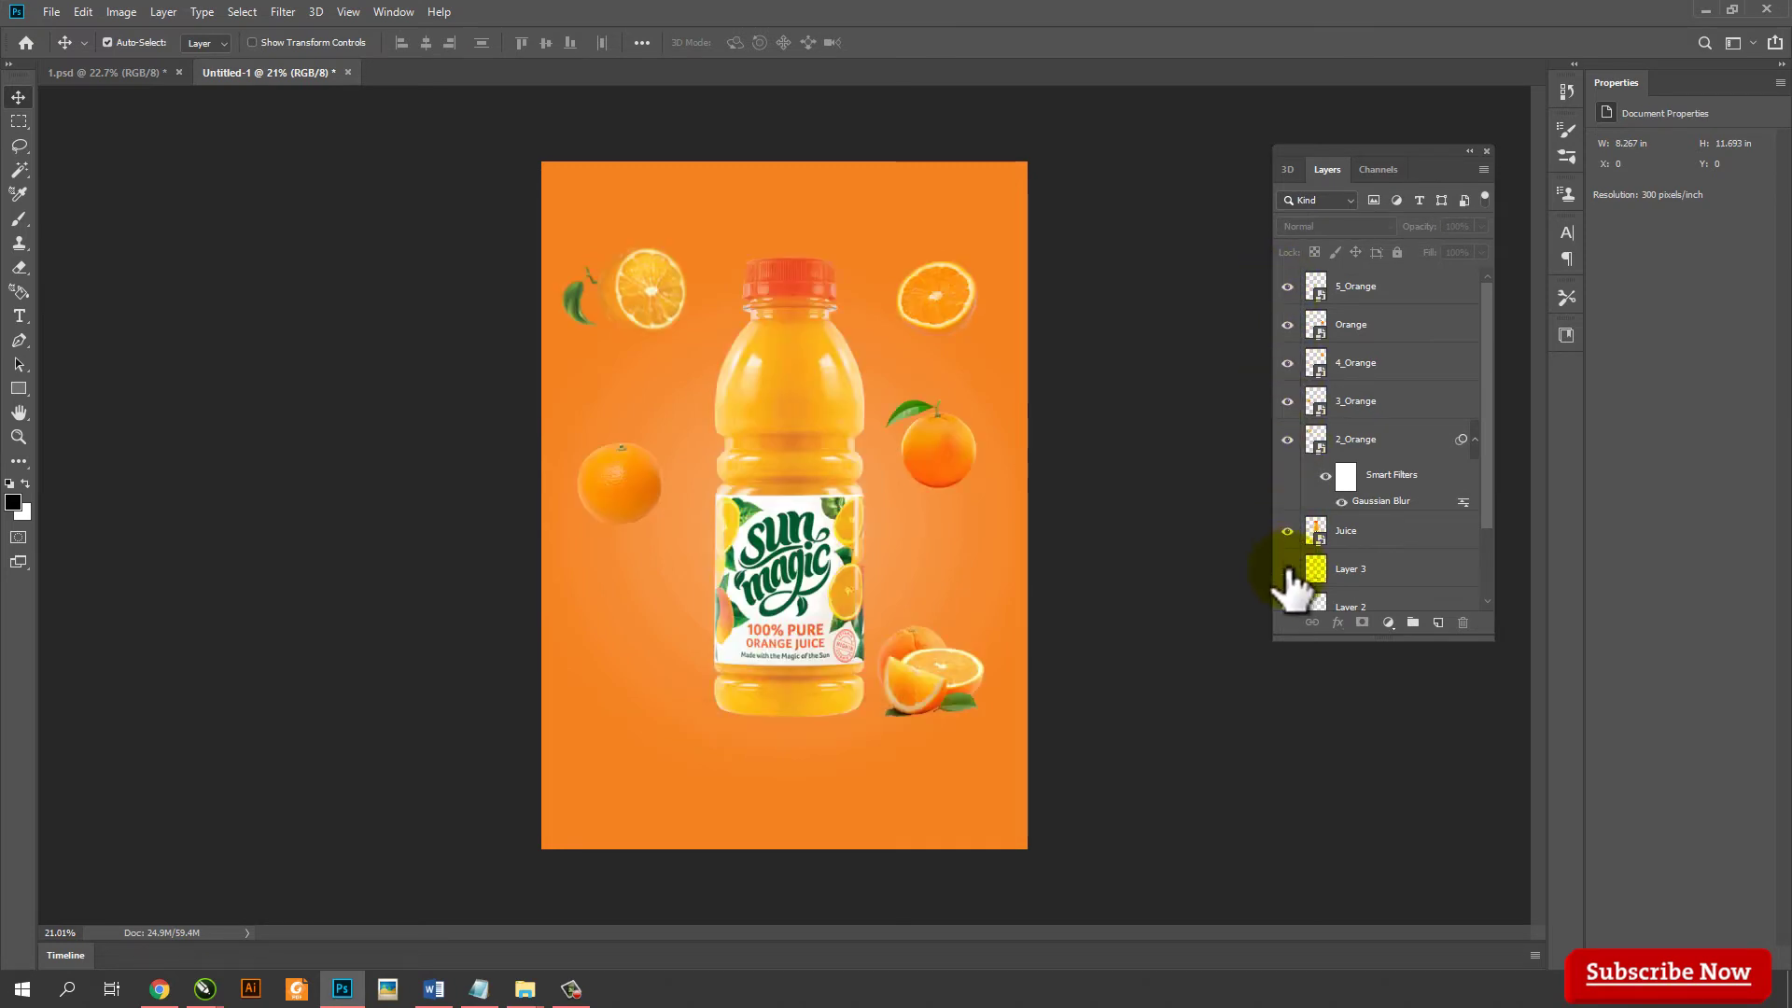
pyautogui.press('q')
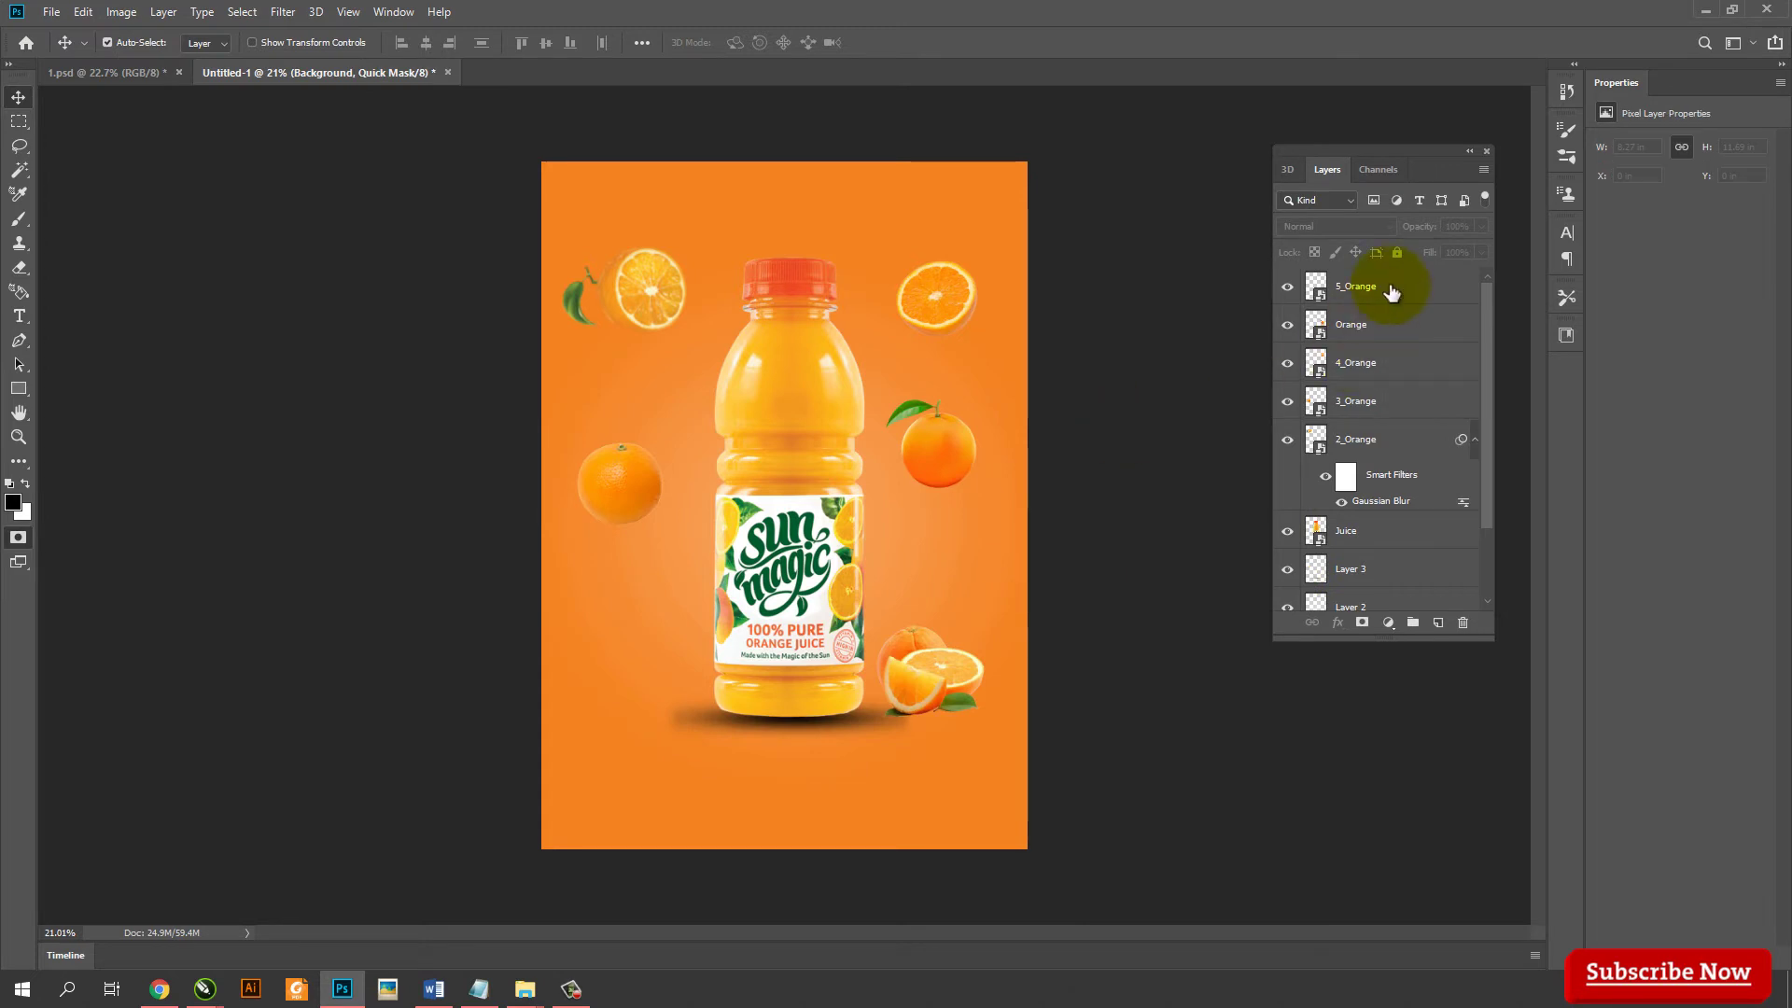
pyautogui.click(1391, 290)
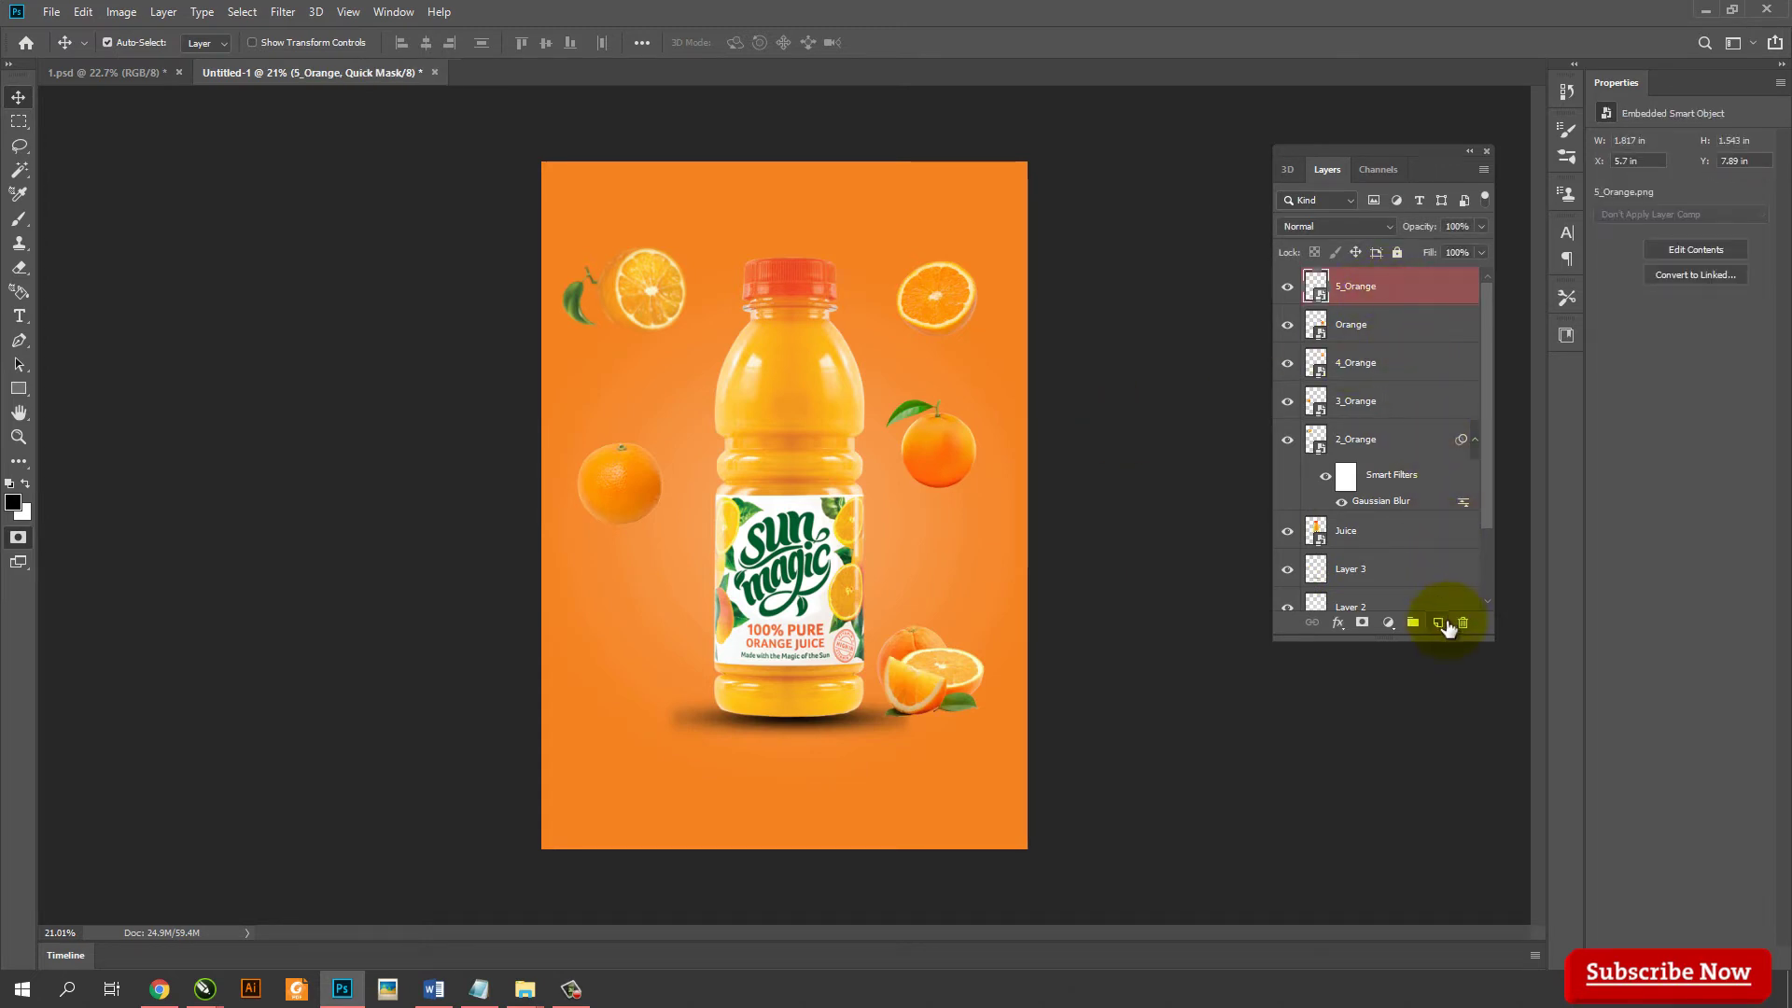
pyautogui.click(1438, 624)
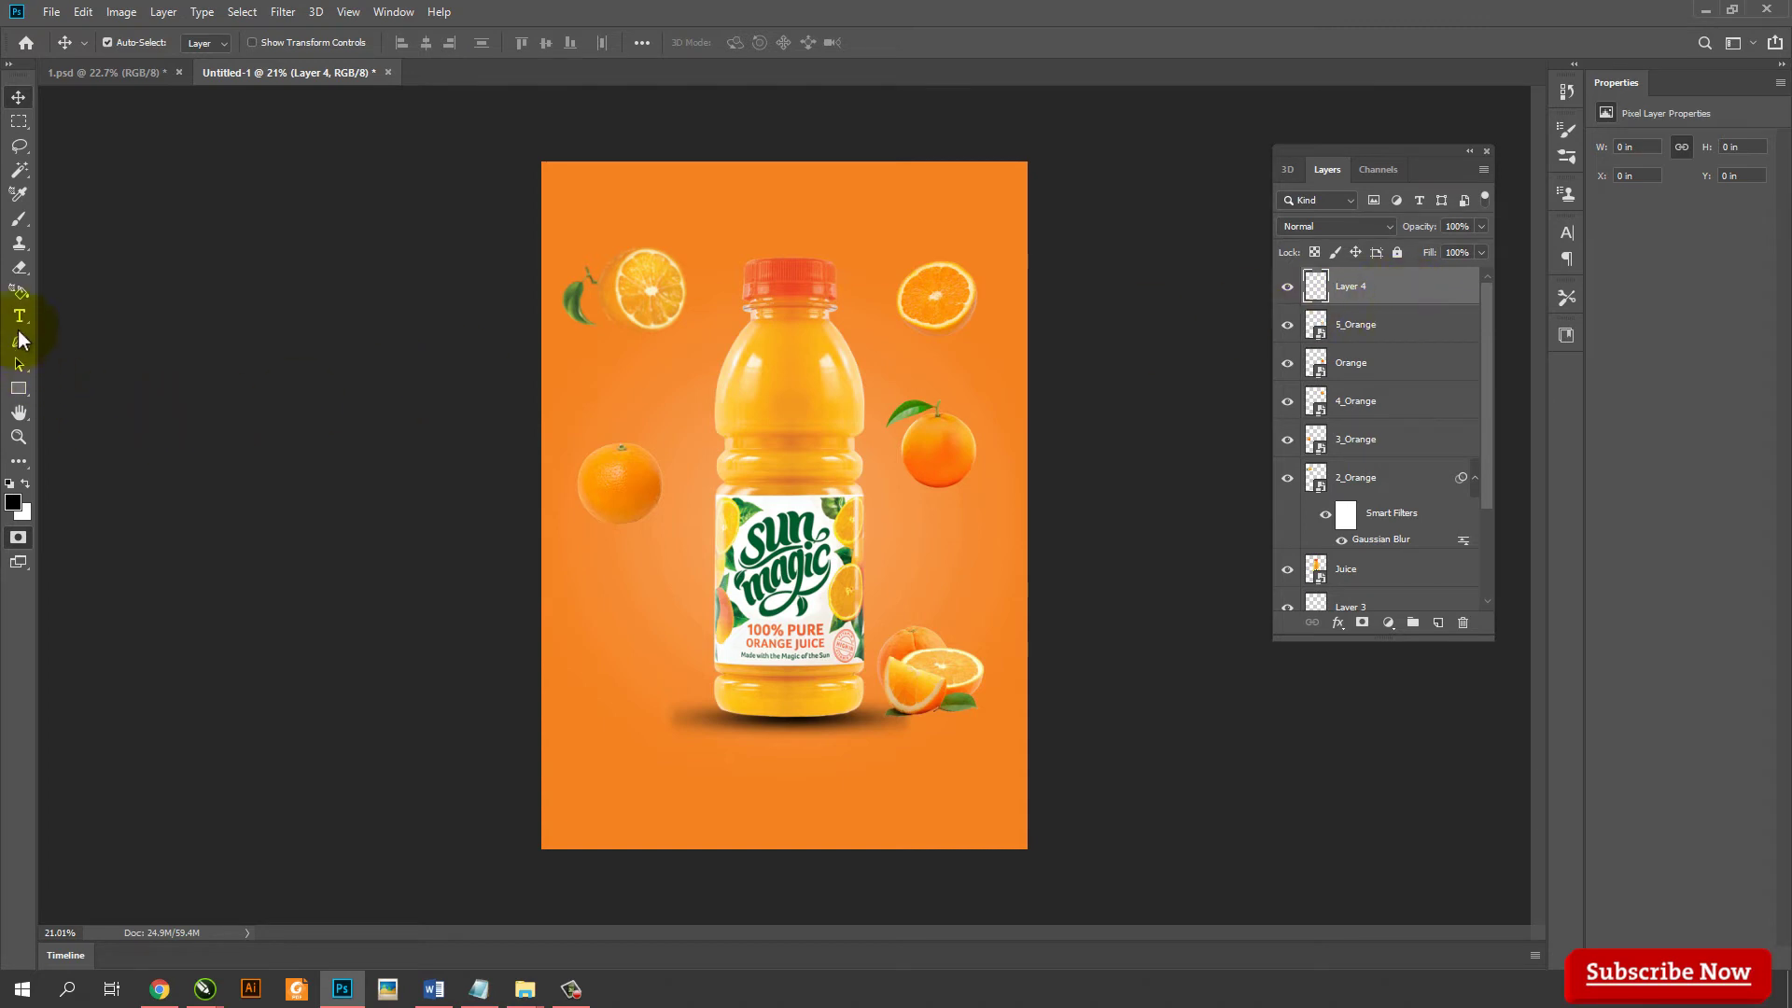
# Switch to the Brush Tool and expand the Free Water Splash brush presets
pyautogui.click(21, 228)
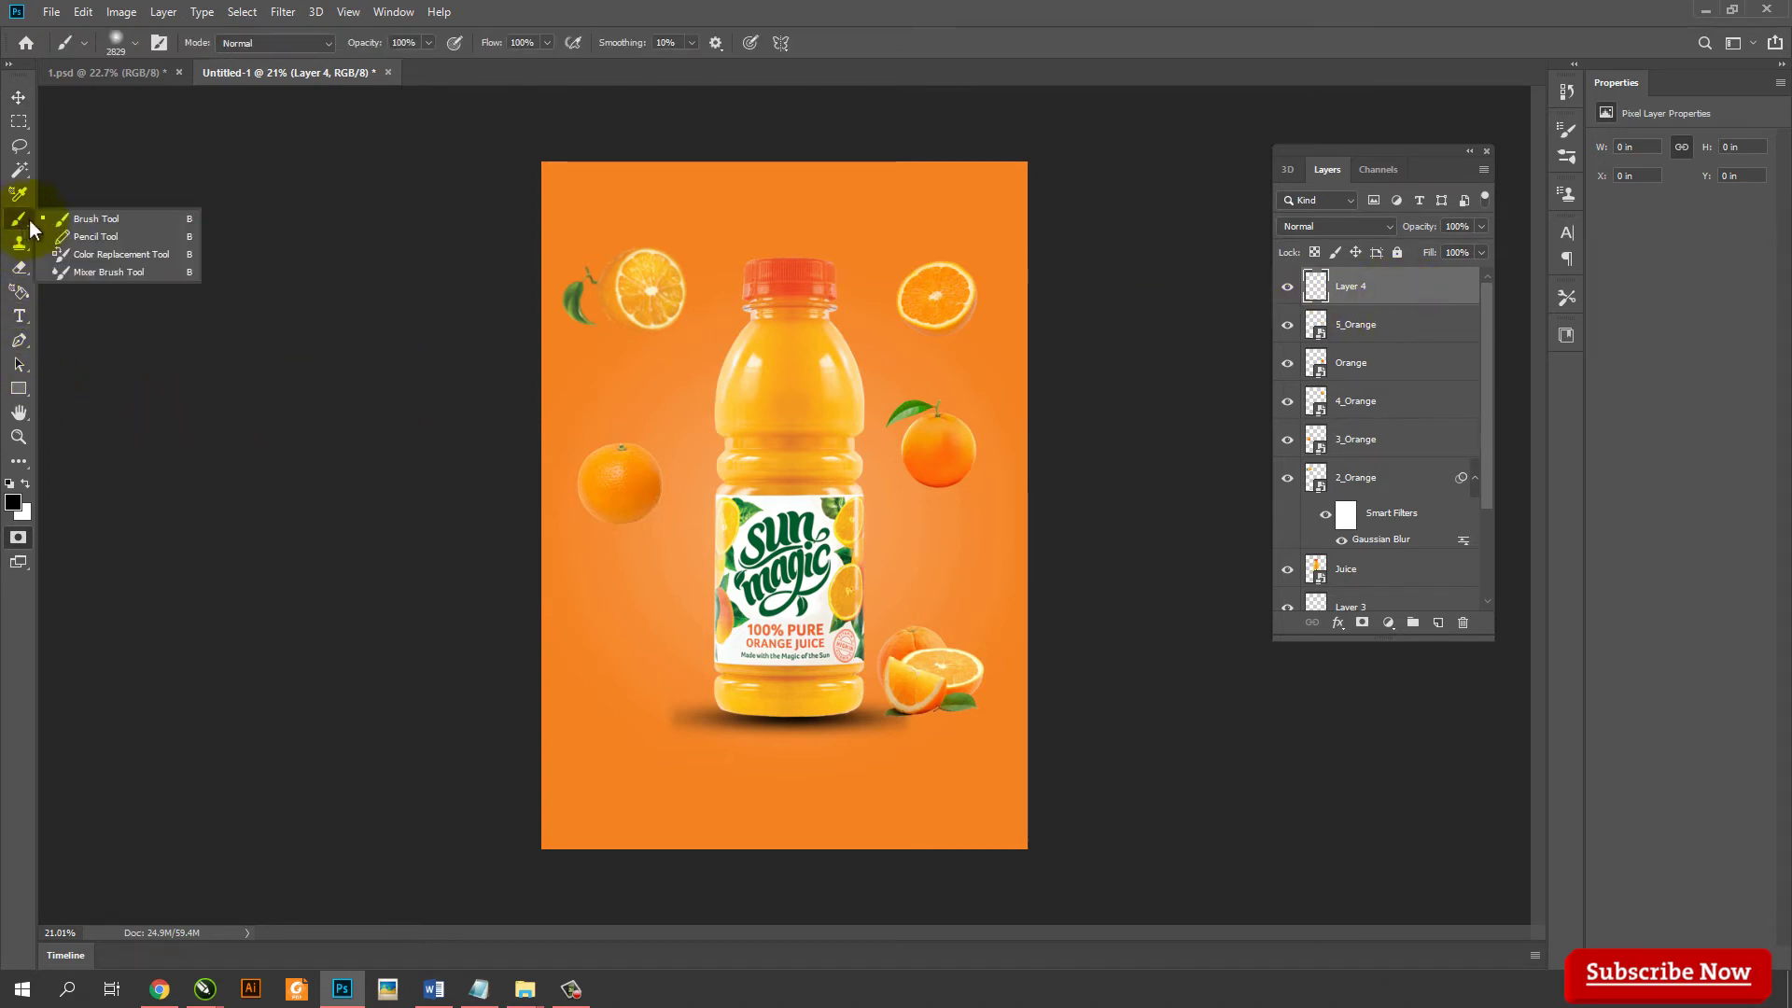
pyautogui.click(143, 228)
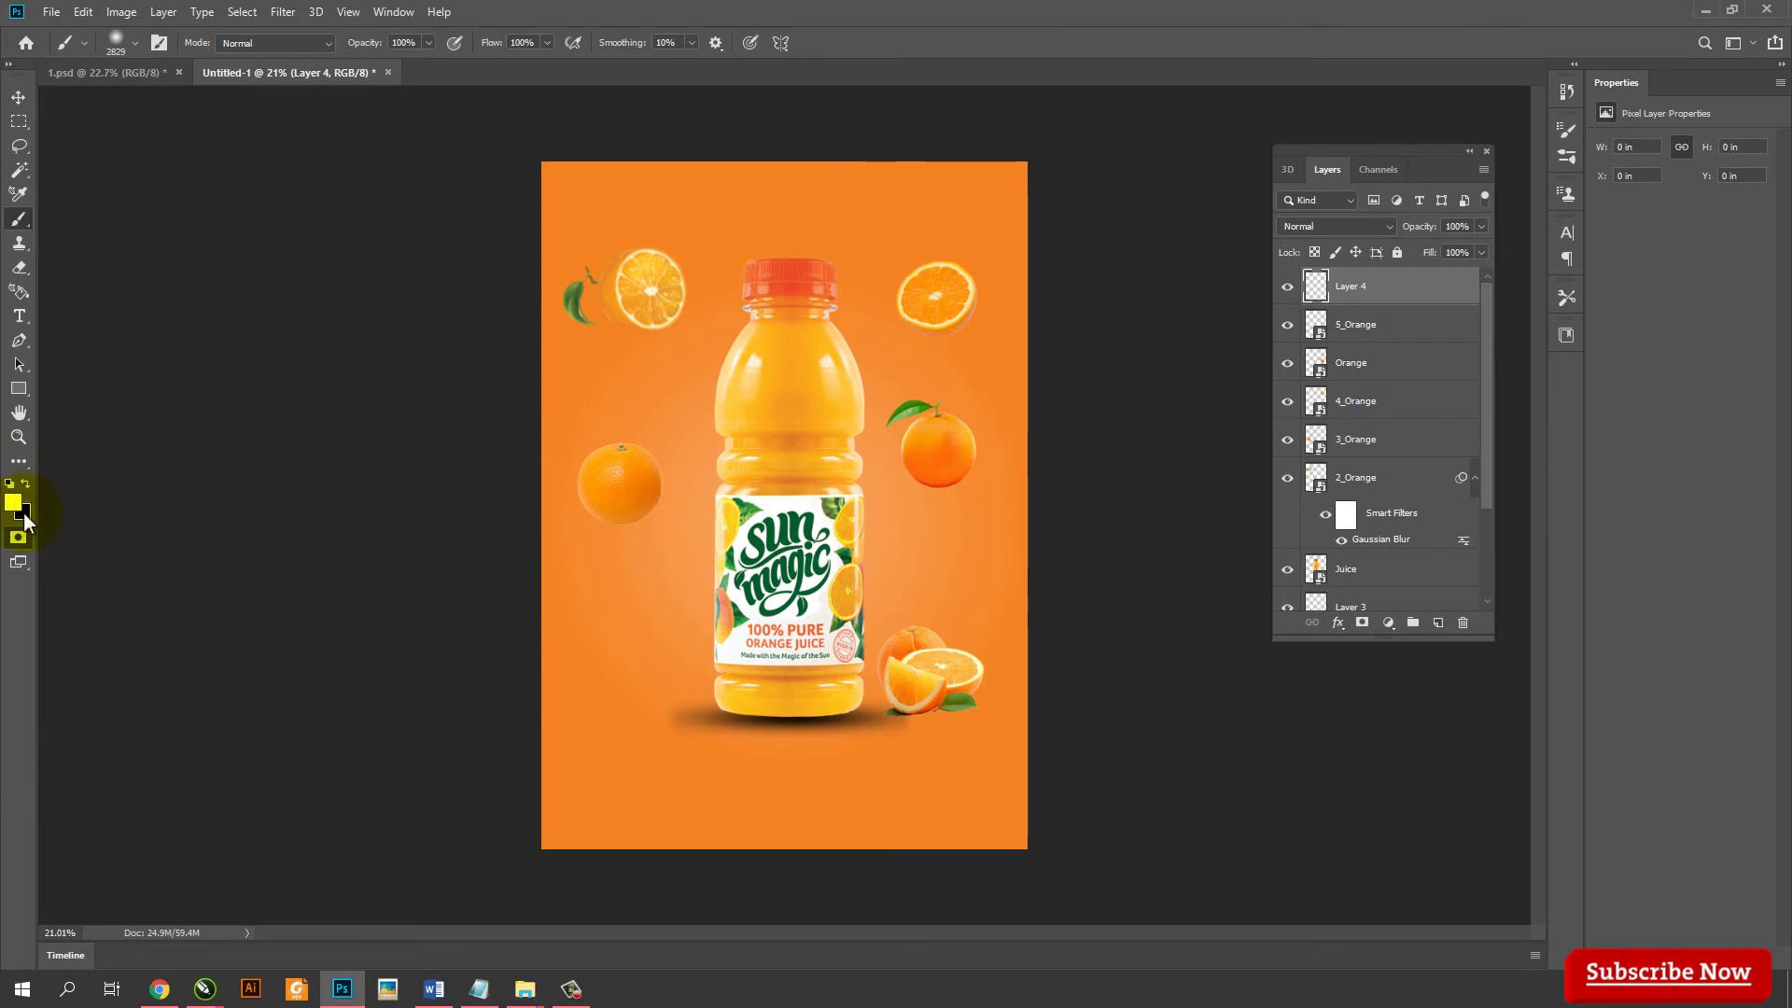
pyautogui.click(117, 43)
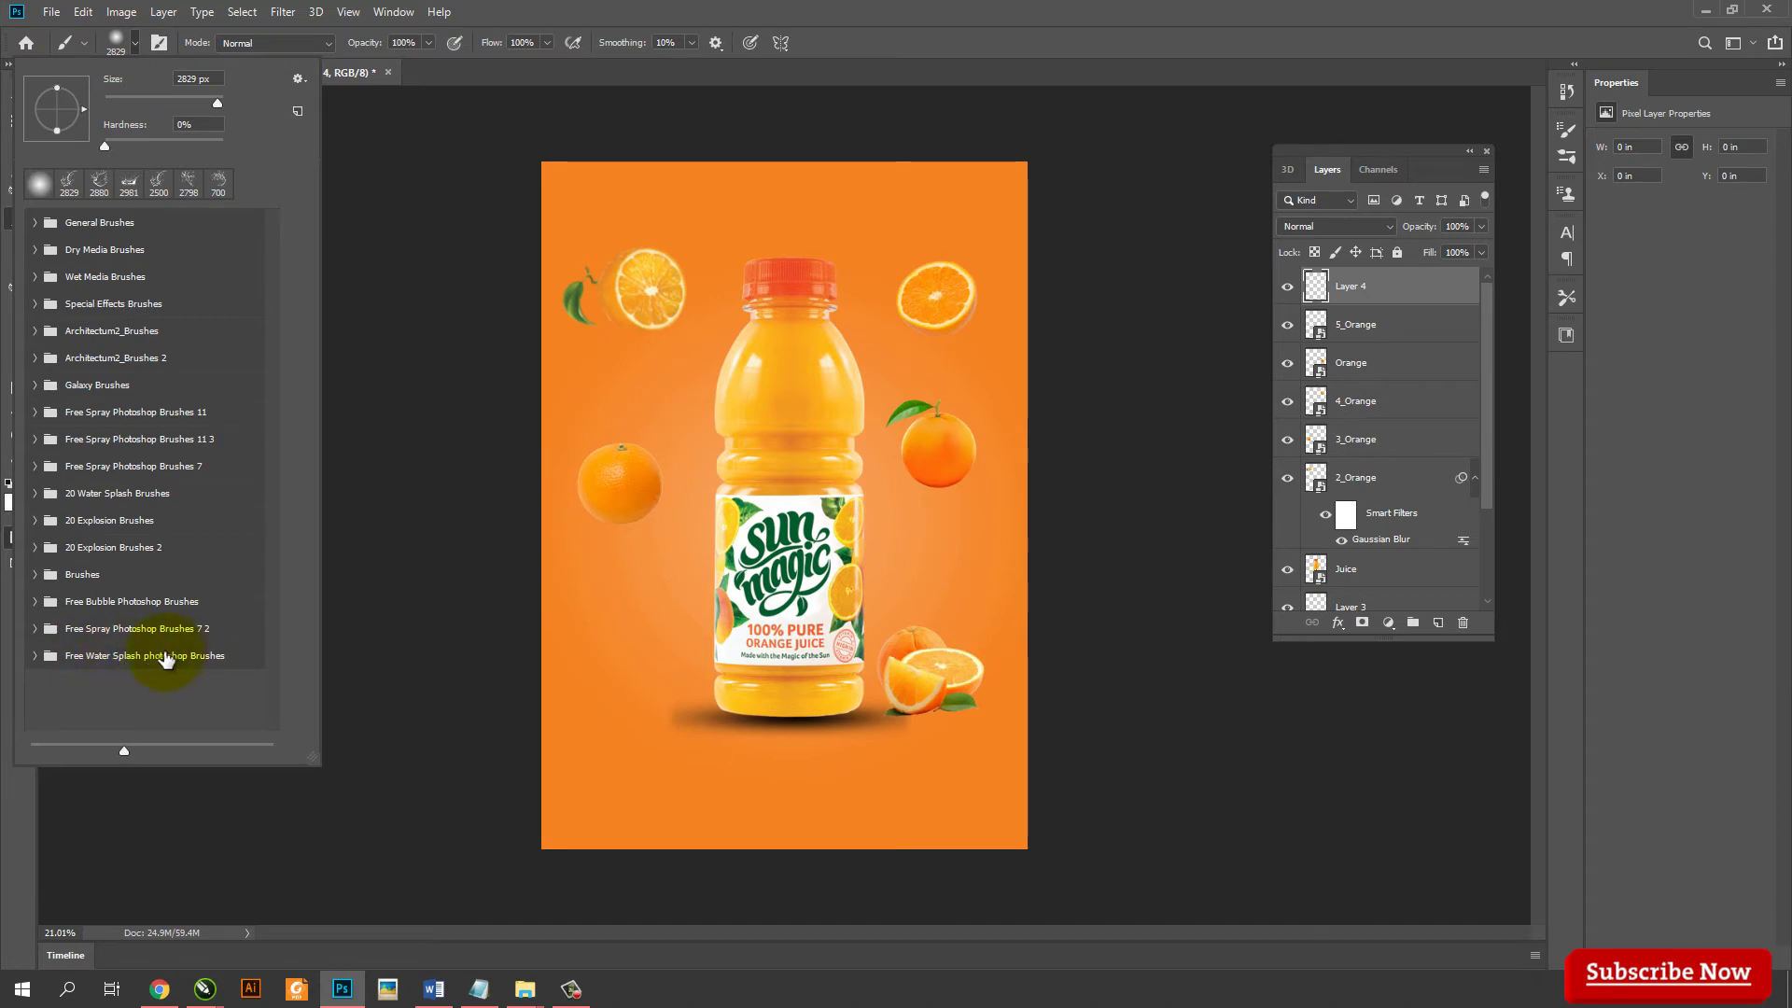
pyautogui.click(34, 656)
pyautogui.scroll(-2, 178, 629)
pyautogui.scroll(-3, 168, 628)
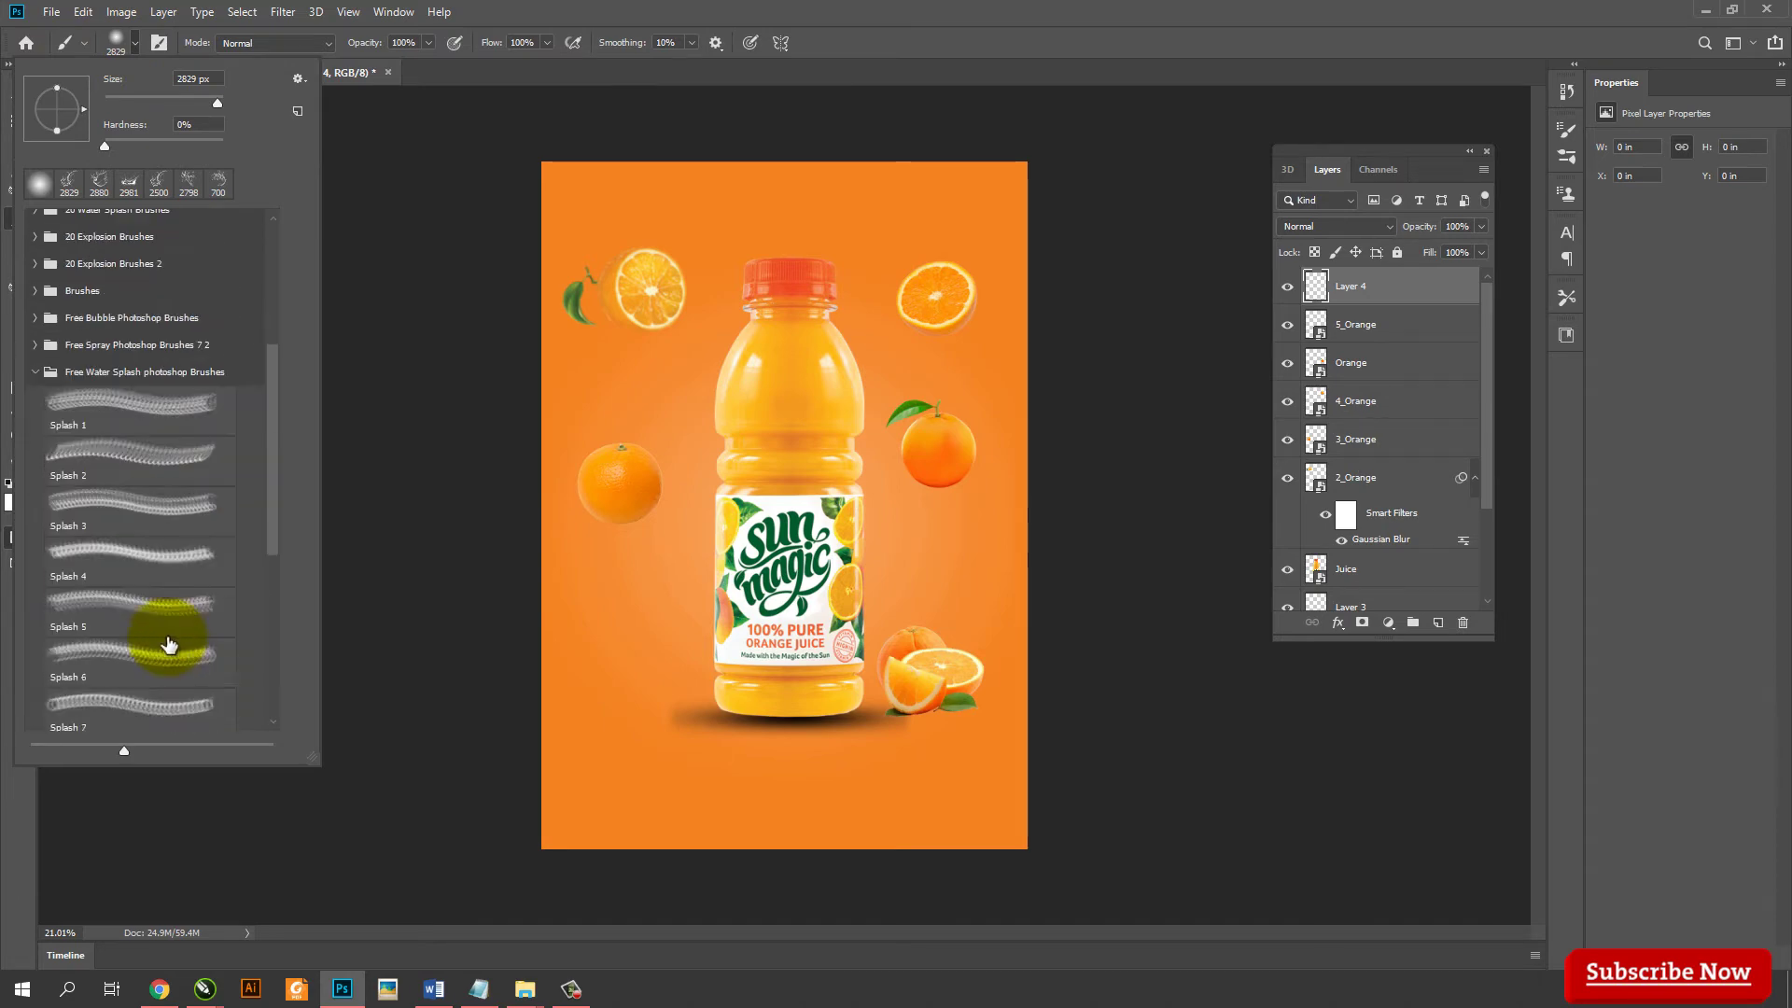
pyautogui.scroll(-3, 174, 670)
pyautogui.scroll(-3, 177, 677)
pyautogui.scroll(-2, 187, 635)
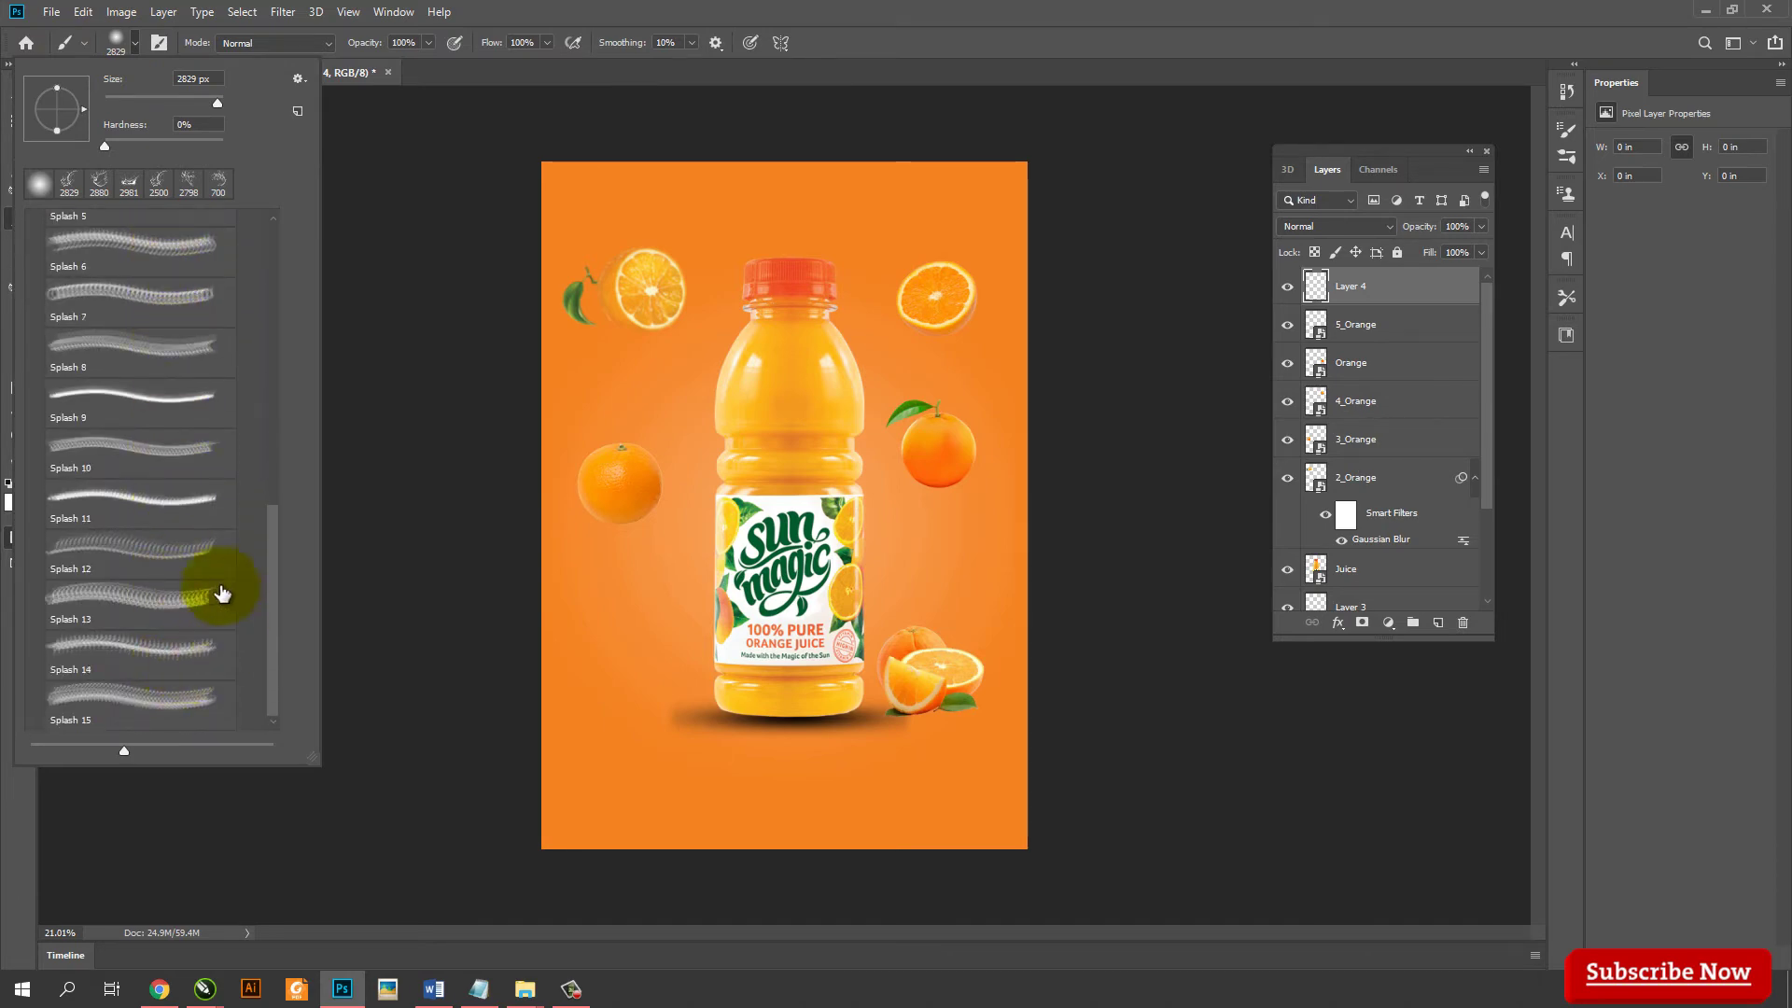
# Choose the Splash 13 brush and paint with a white foreground colour
pyautogui.click(147, 551)
pyautogui.click(130, 607)
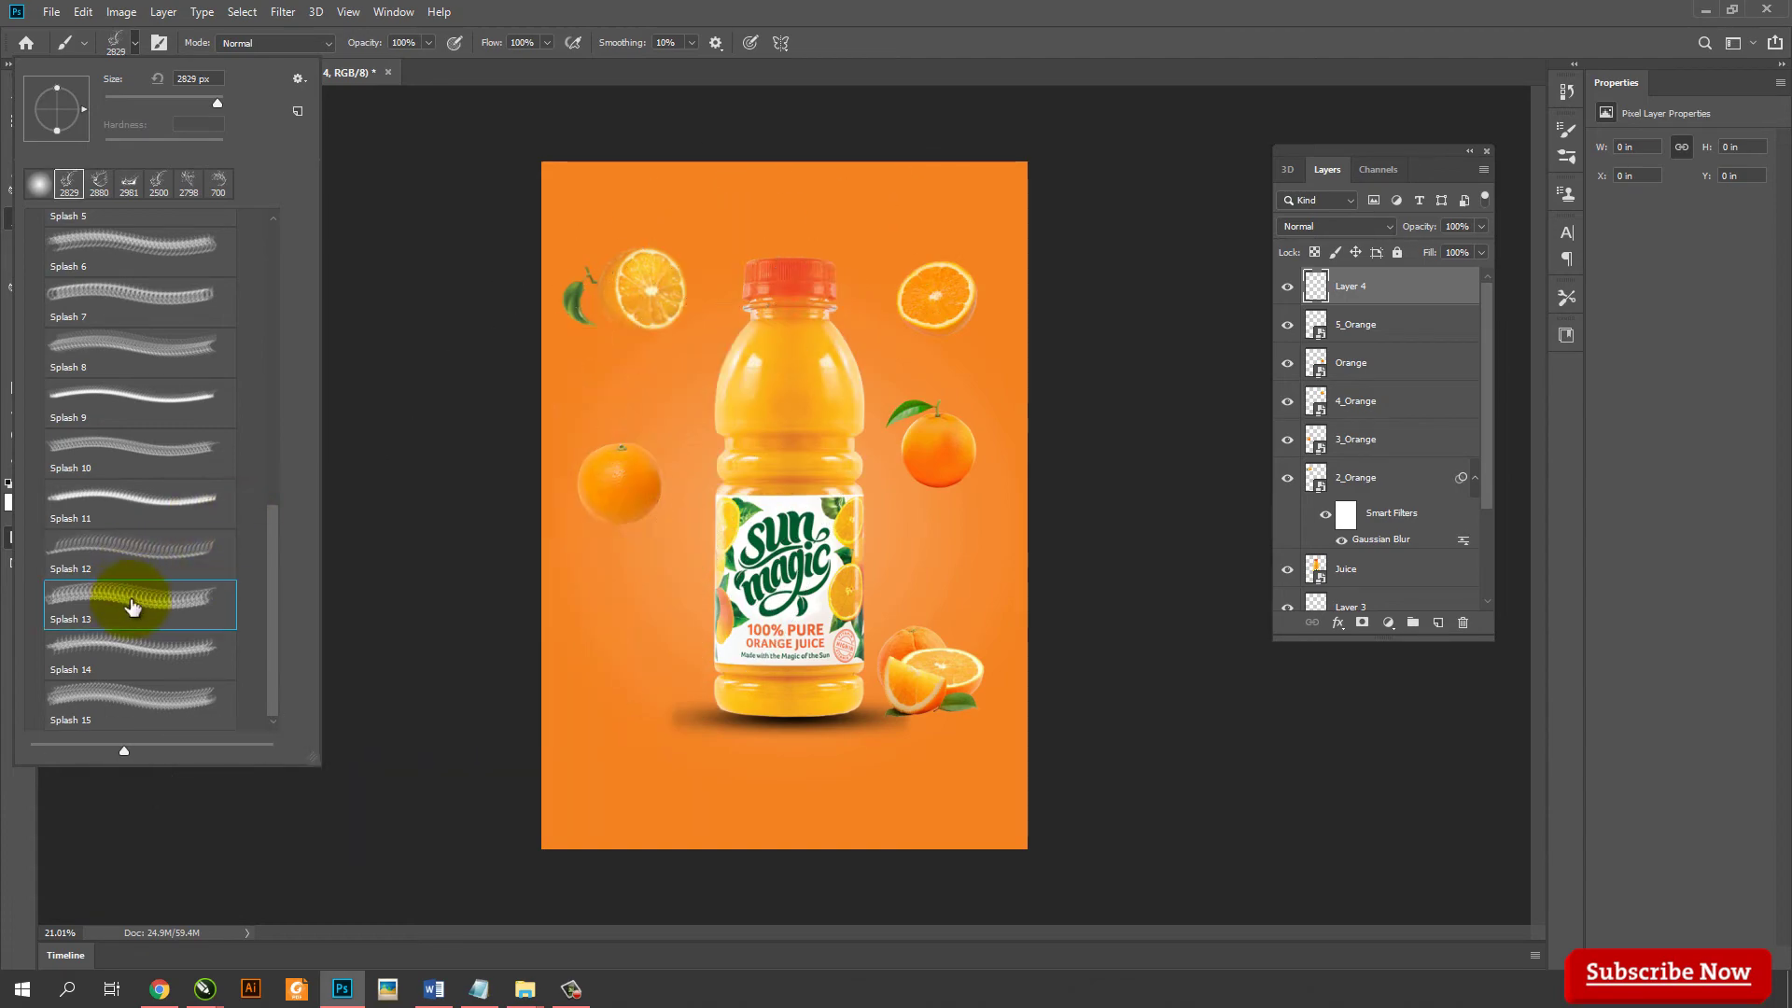
pyautogui.click(209, 608)
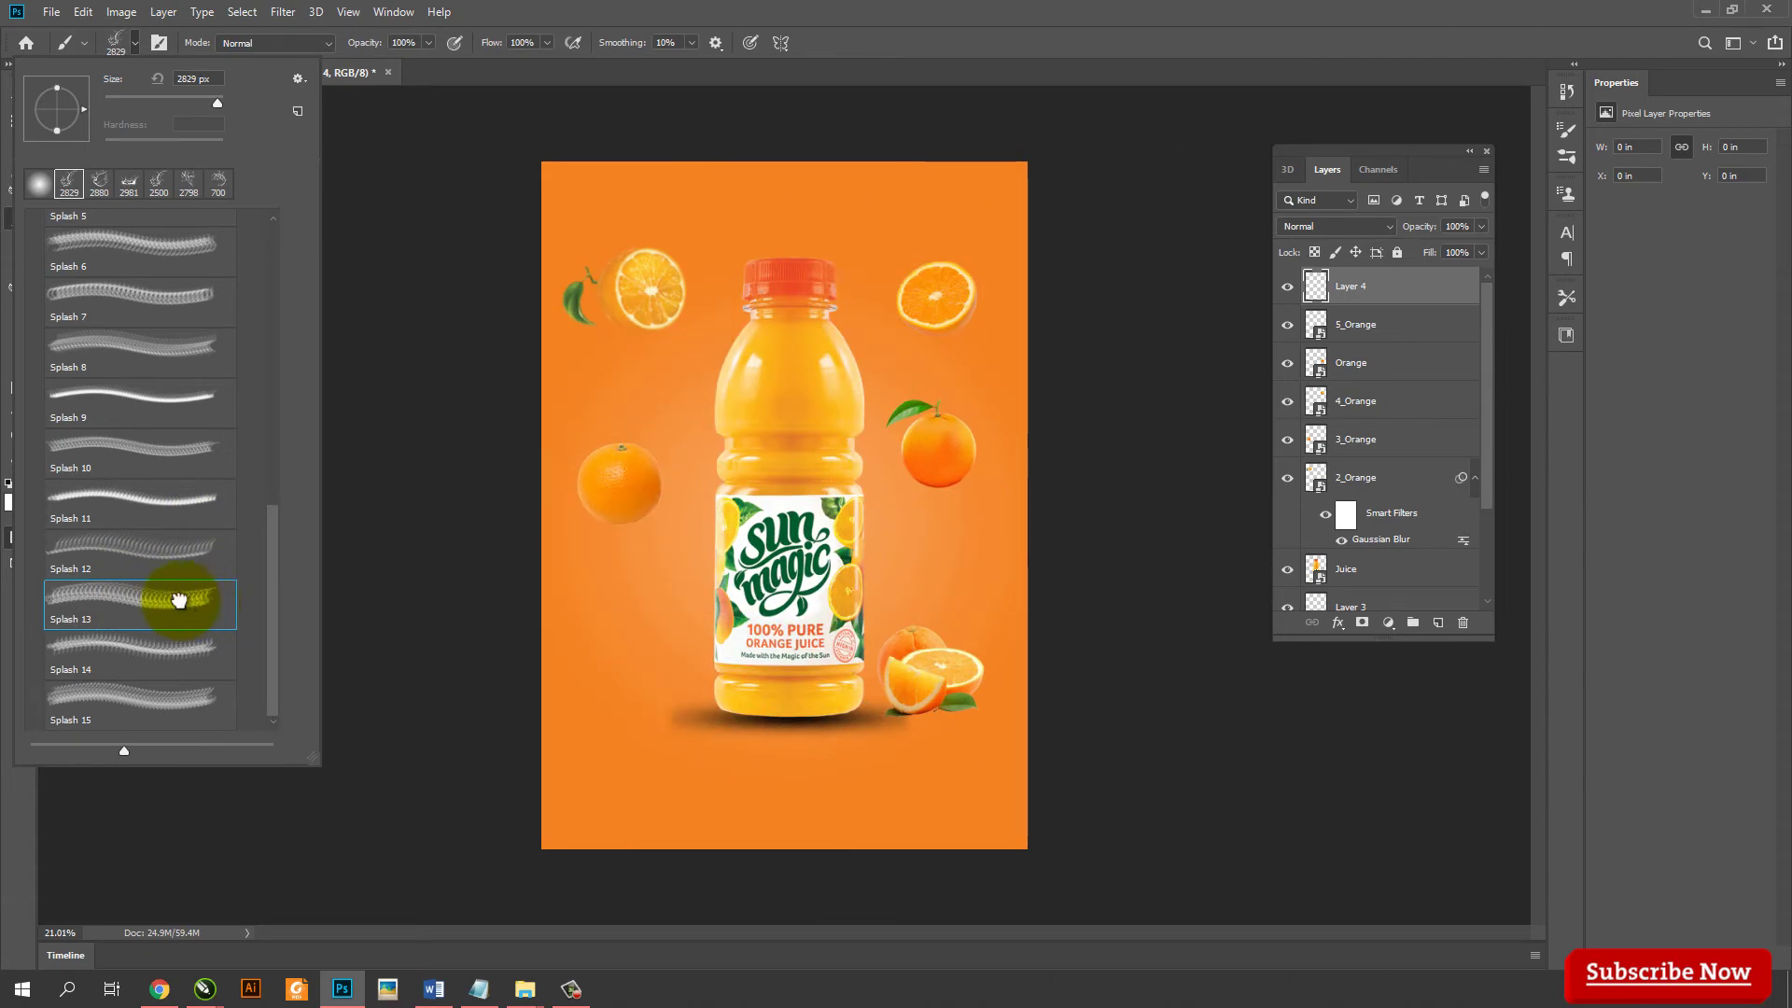
pyautogui.doubleClick(179, 600)
pyautogui.rightClick(184, 607)
pyautogui.click(17, 511)
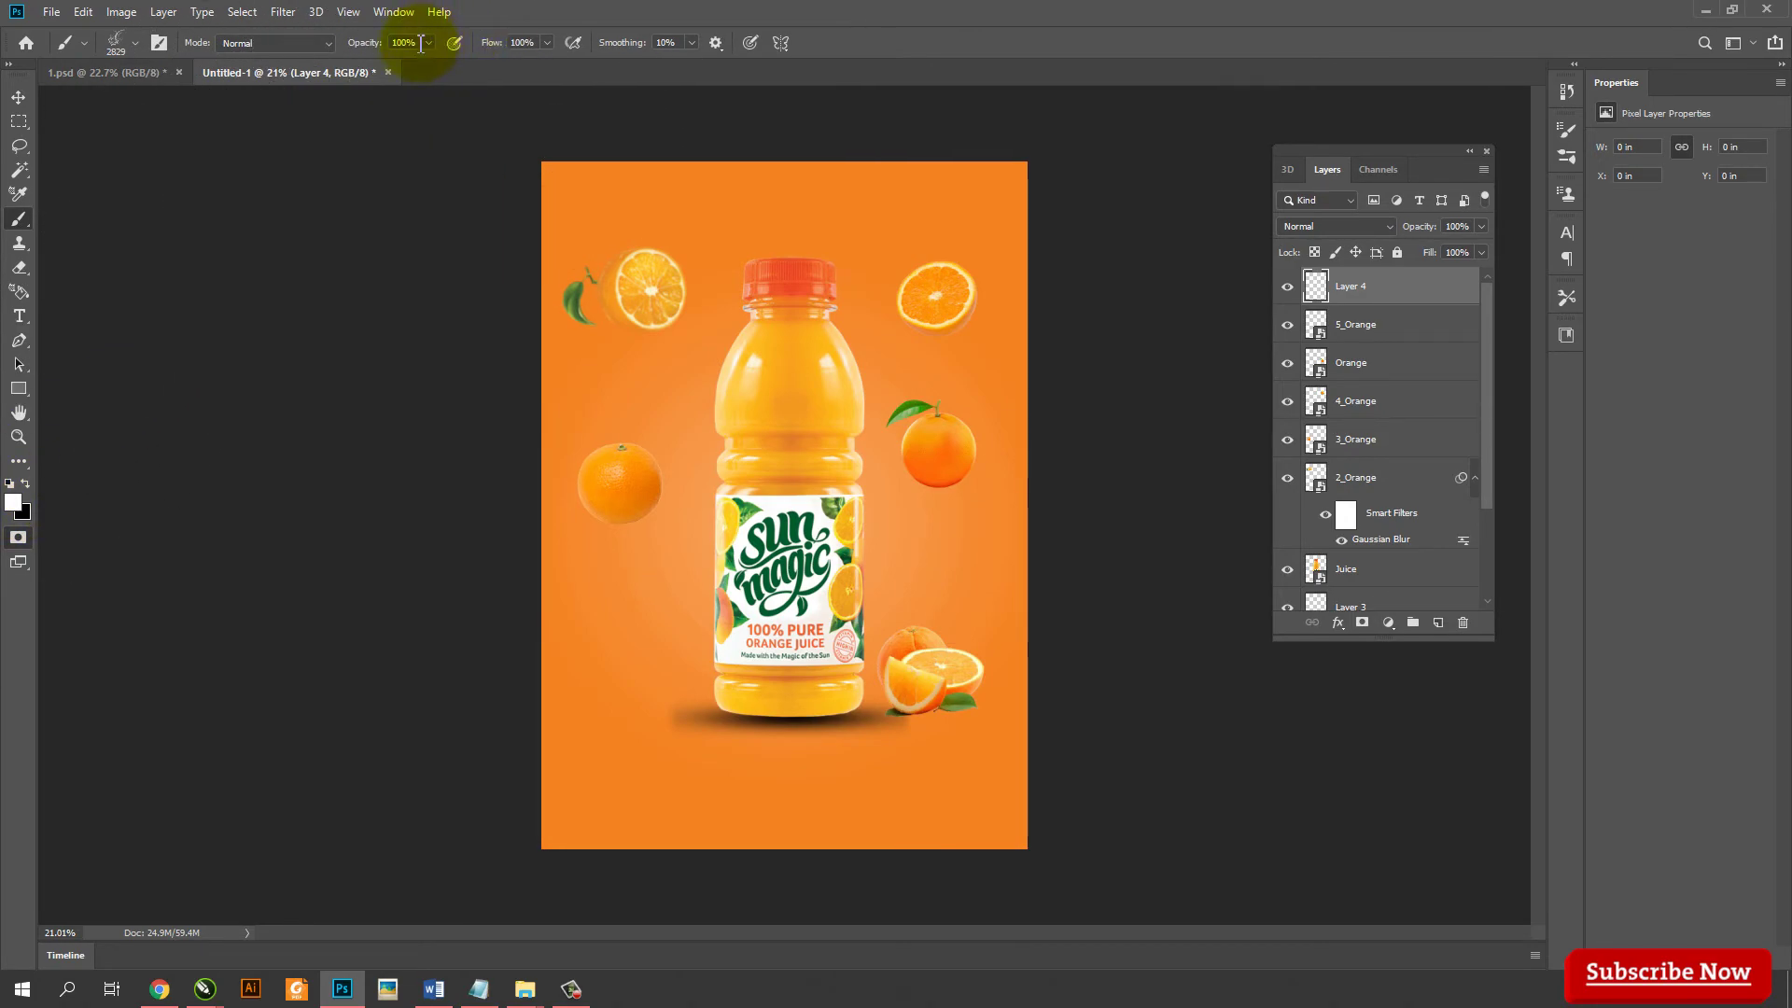
# Stamp a 2700 px white Splash 13 splash across the bottle on Layer 4
pyautogui.click(536, 44)
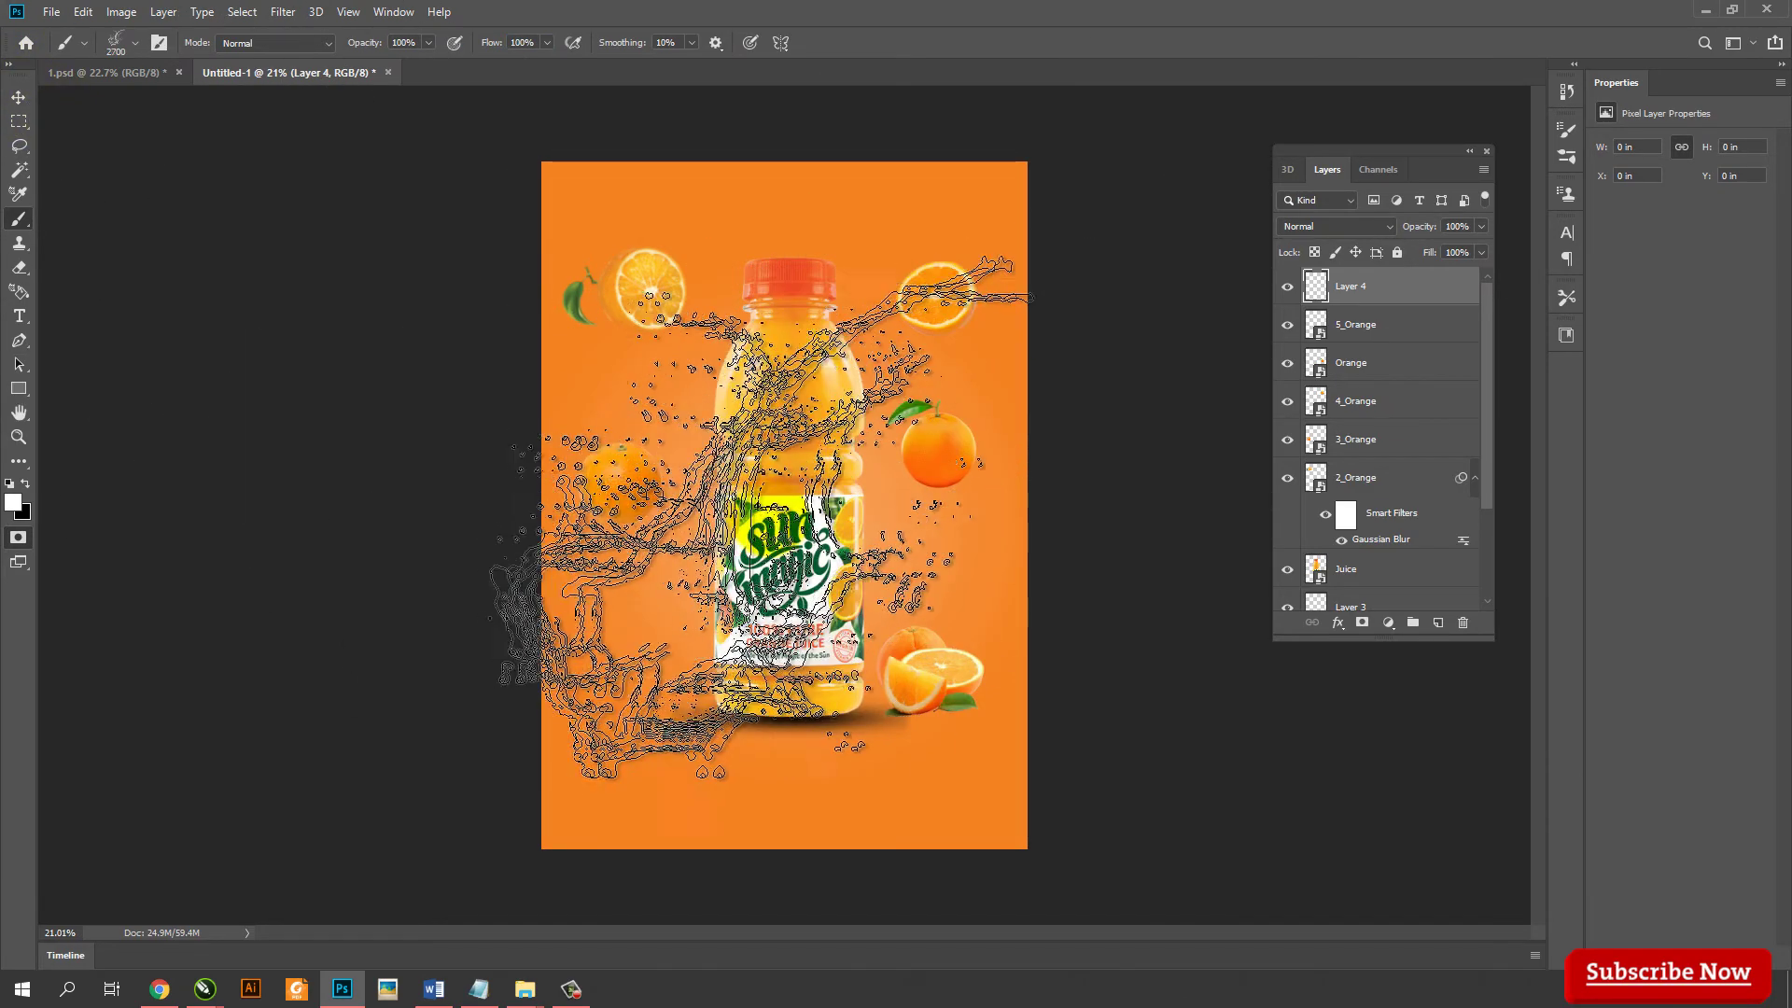
pyautogui.press('[')
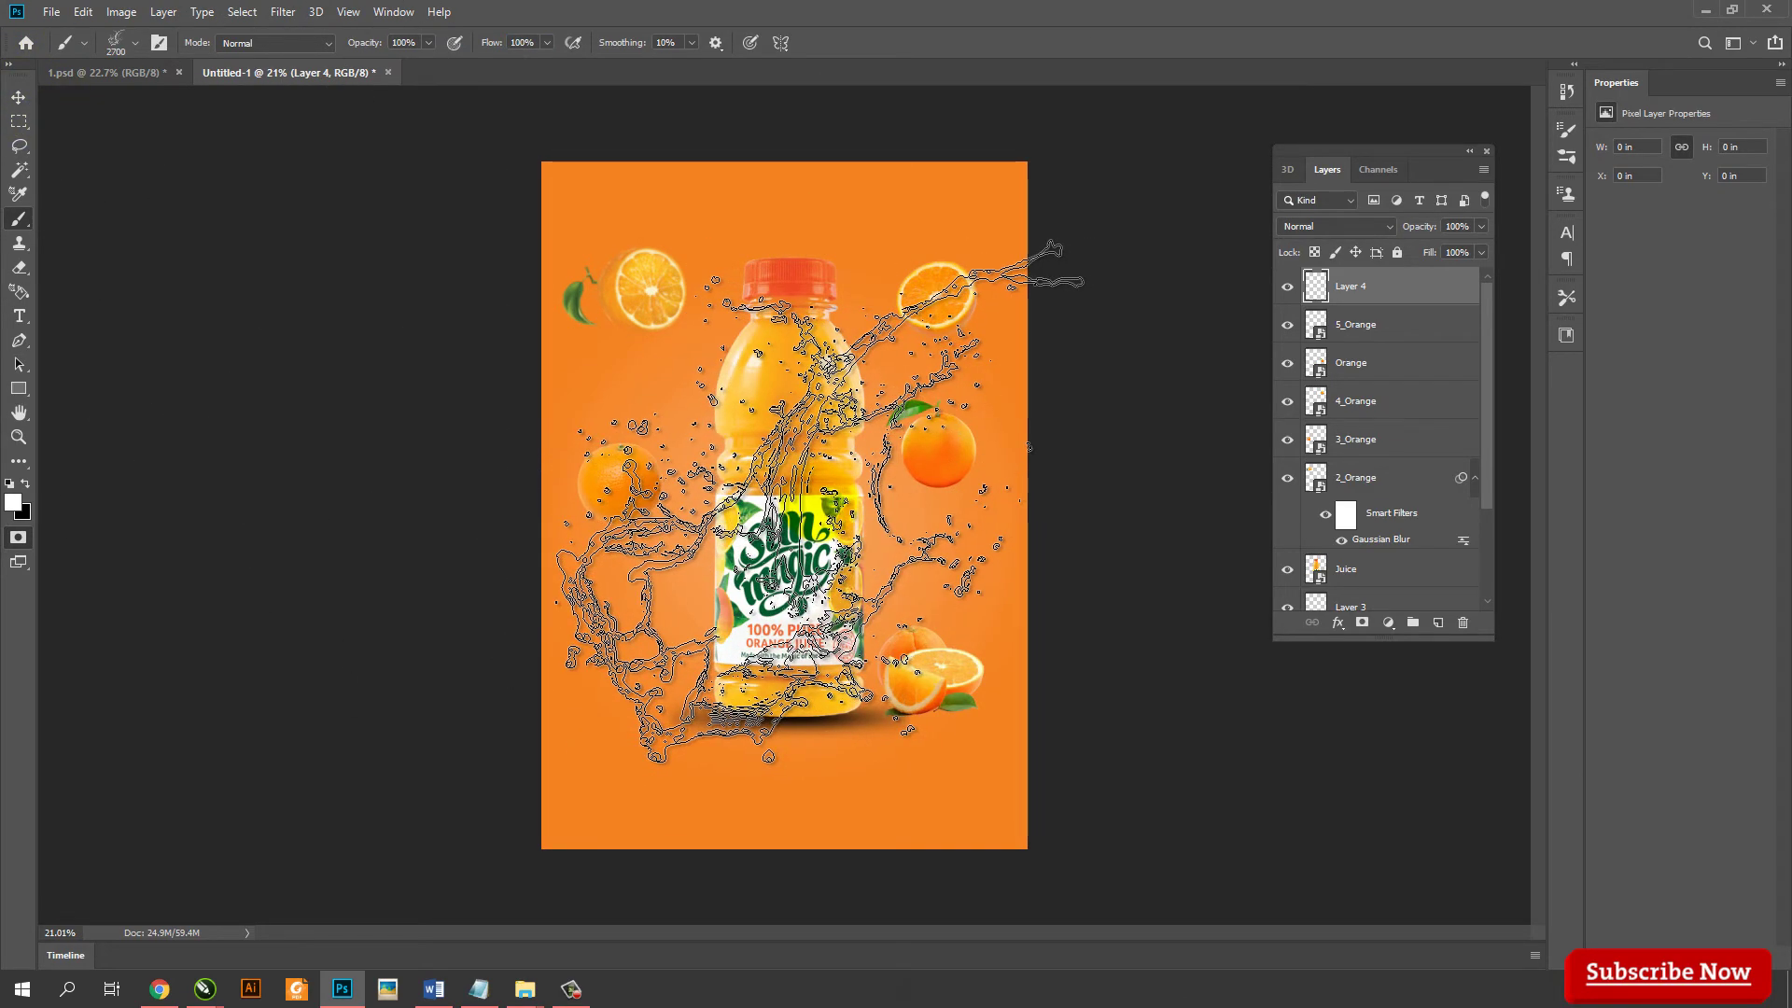
pyautogui.click(821, 502)
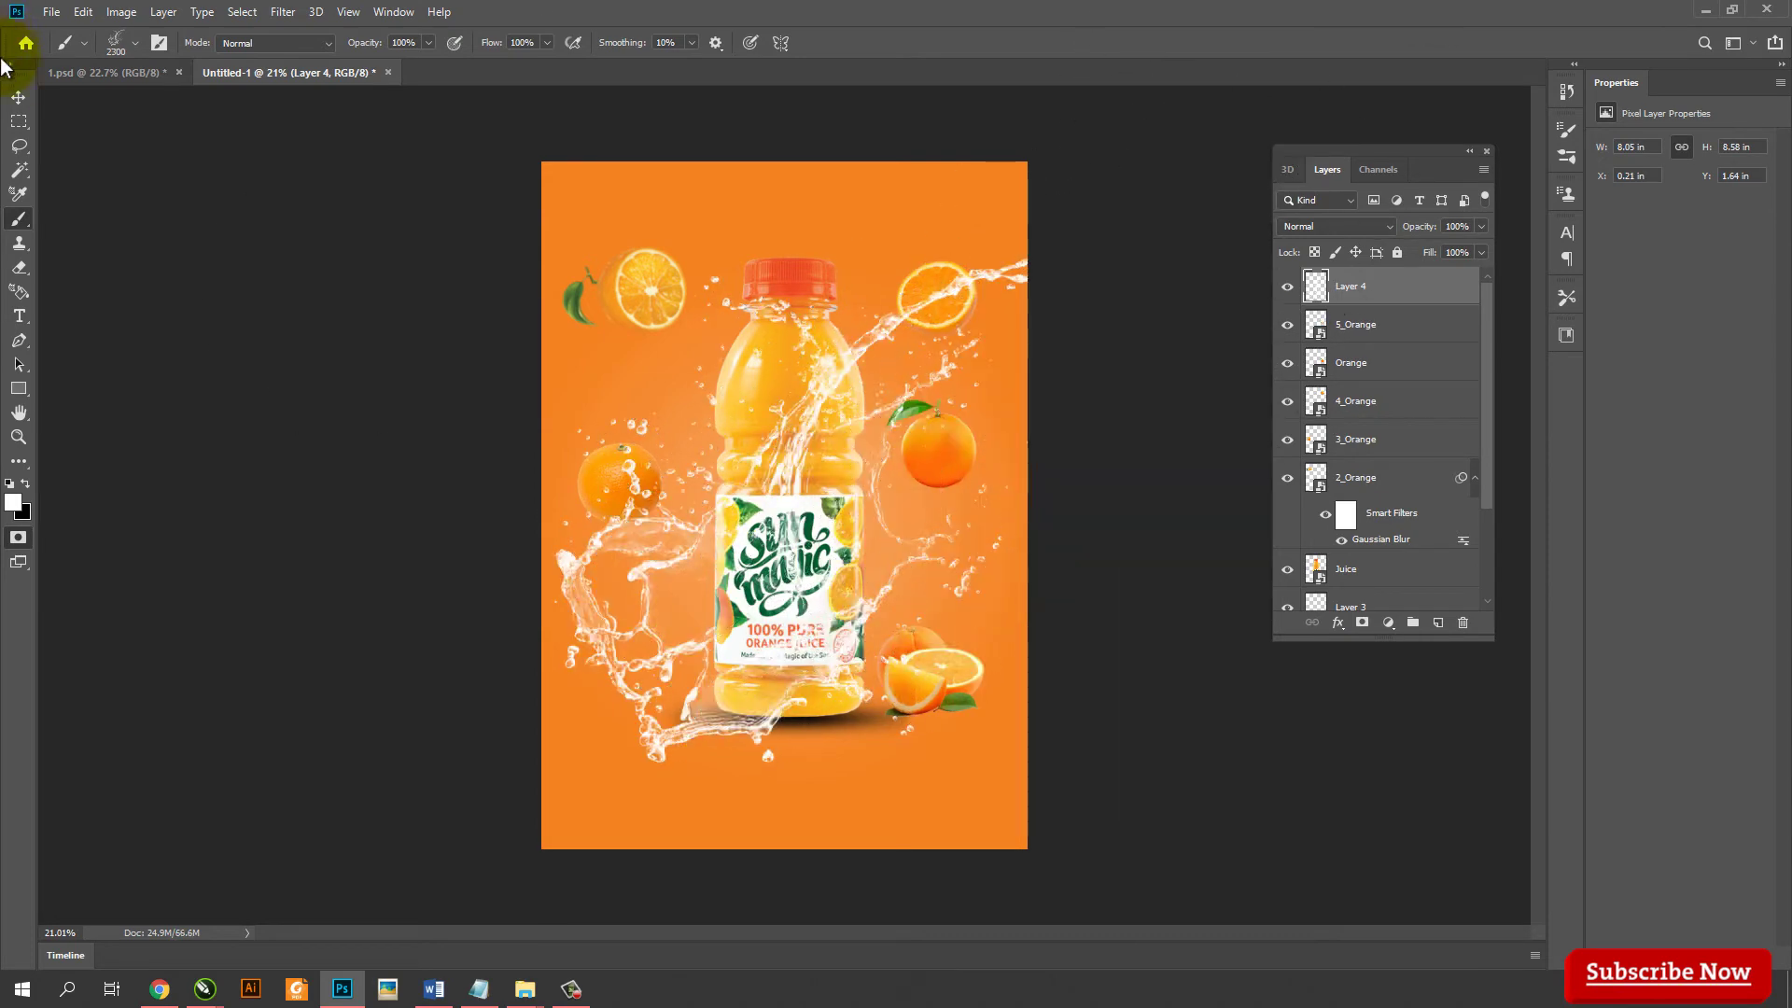
pyautogui.click(19, 97)
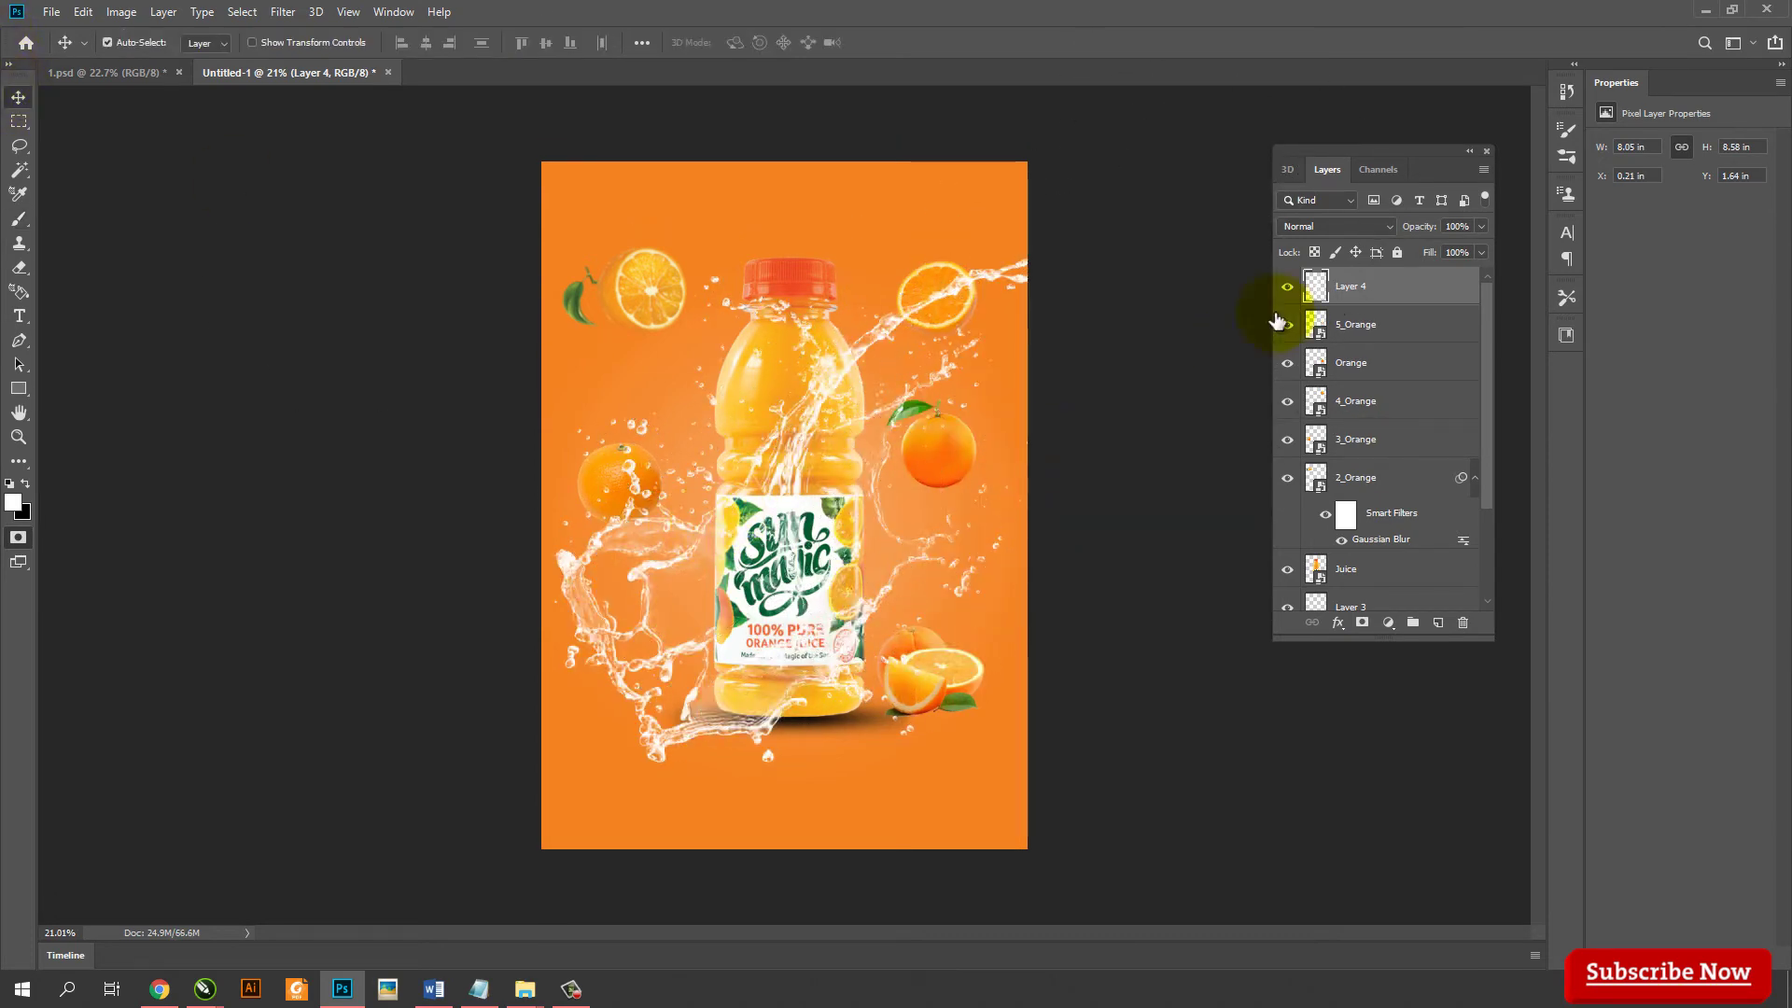
pyautogui.click(1288, 288)
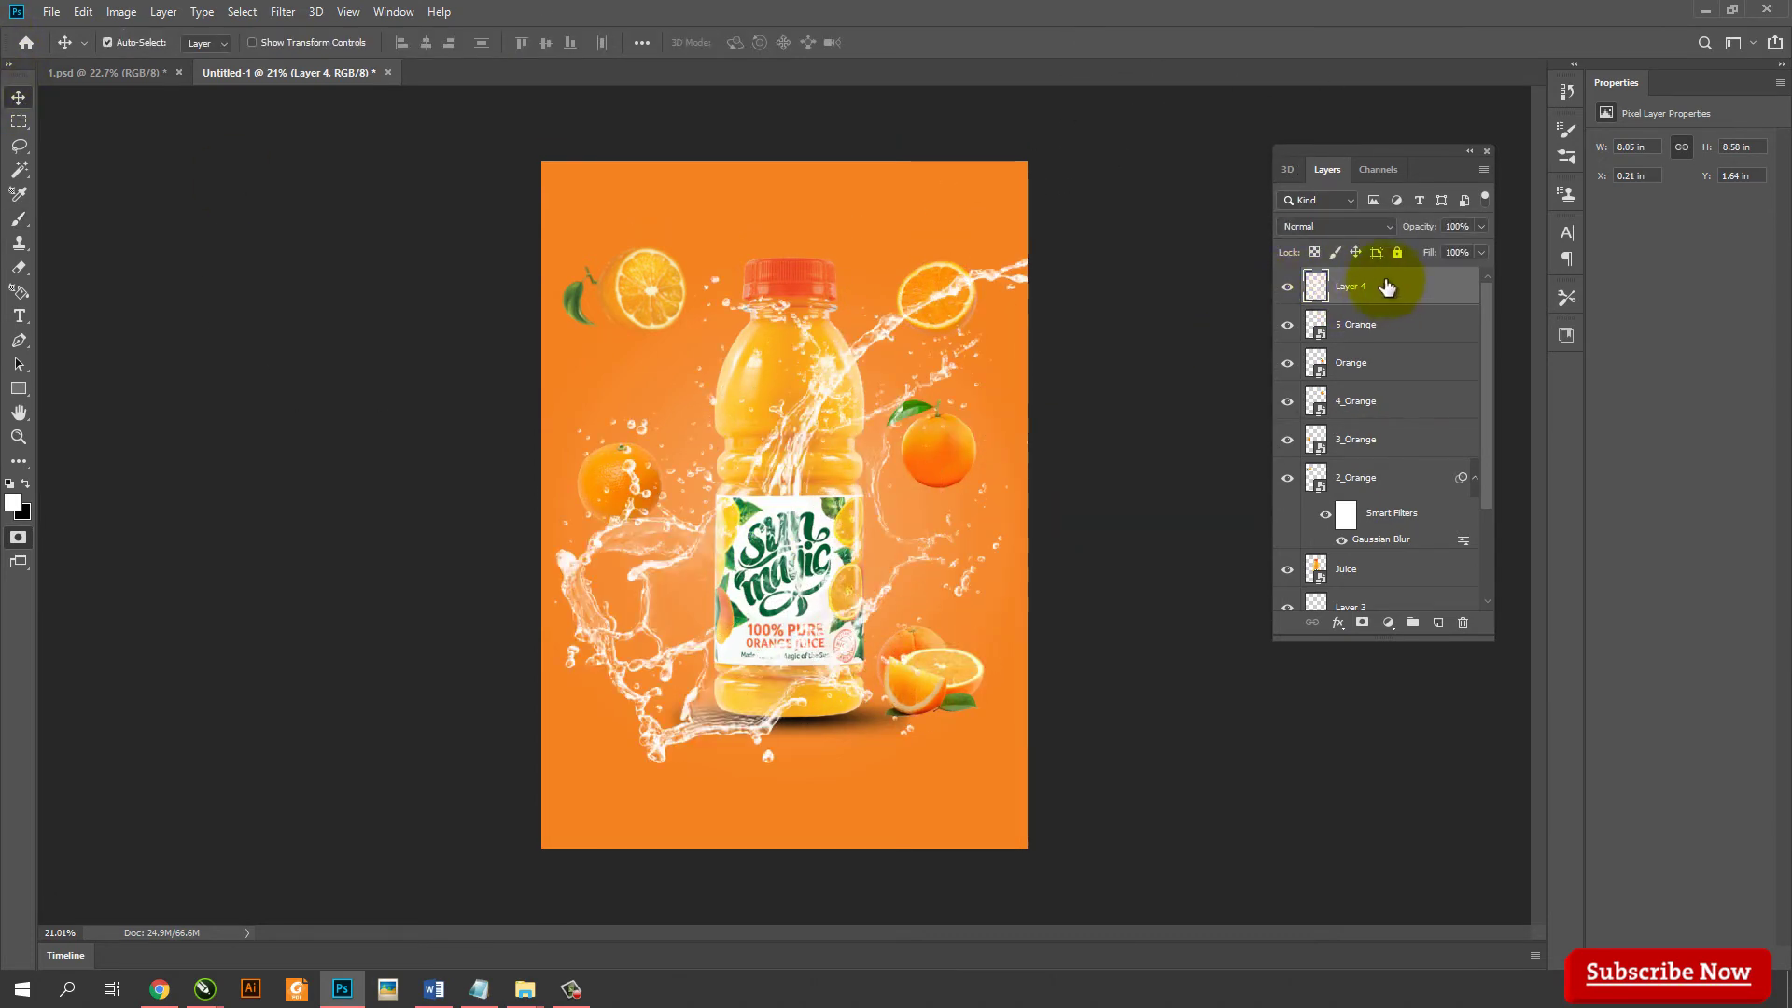
# Set Layer 4's blend mode to Overlay so the white splash reads as golden juice
pyautogui.click(1352, 226)
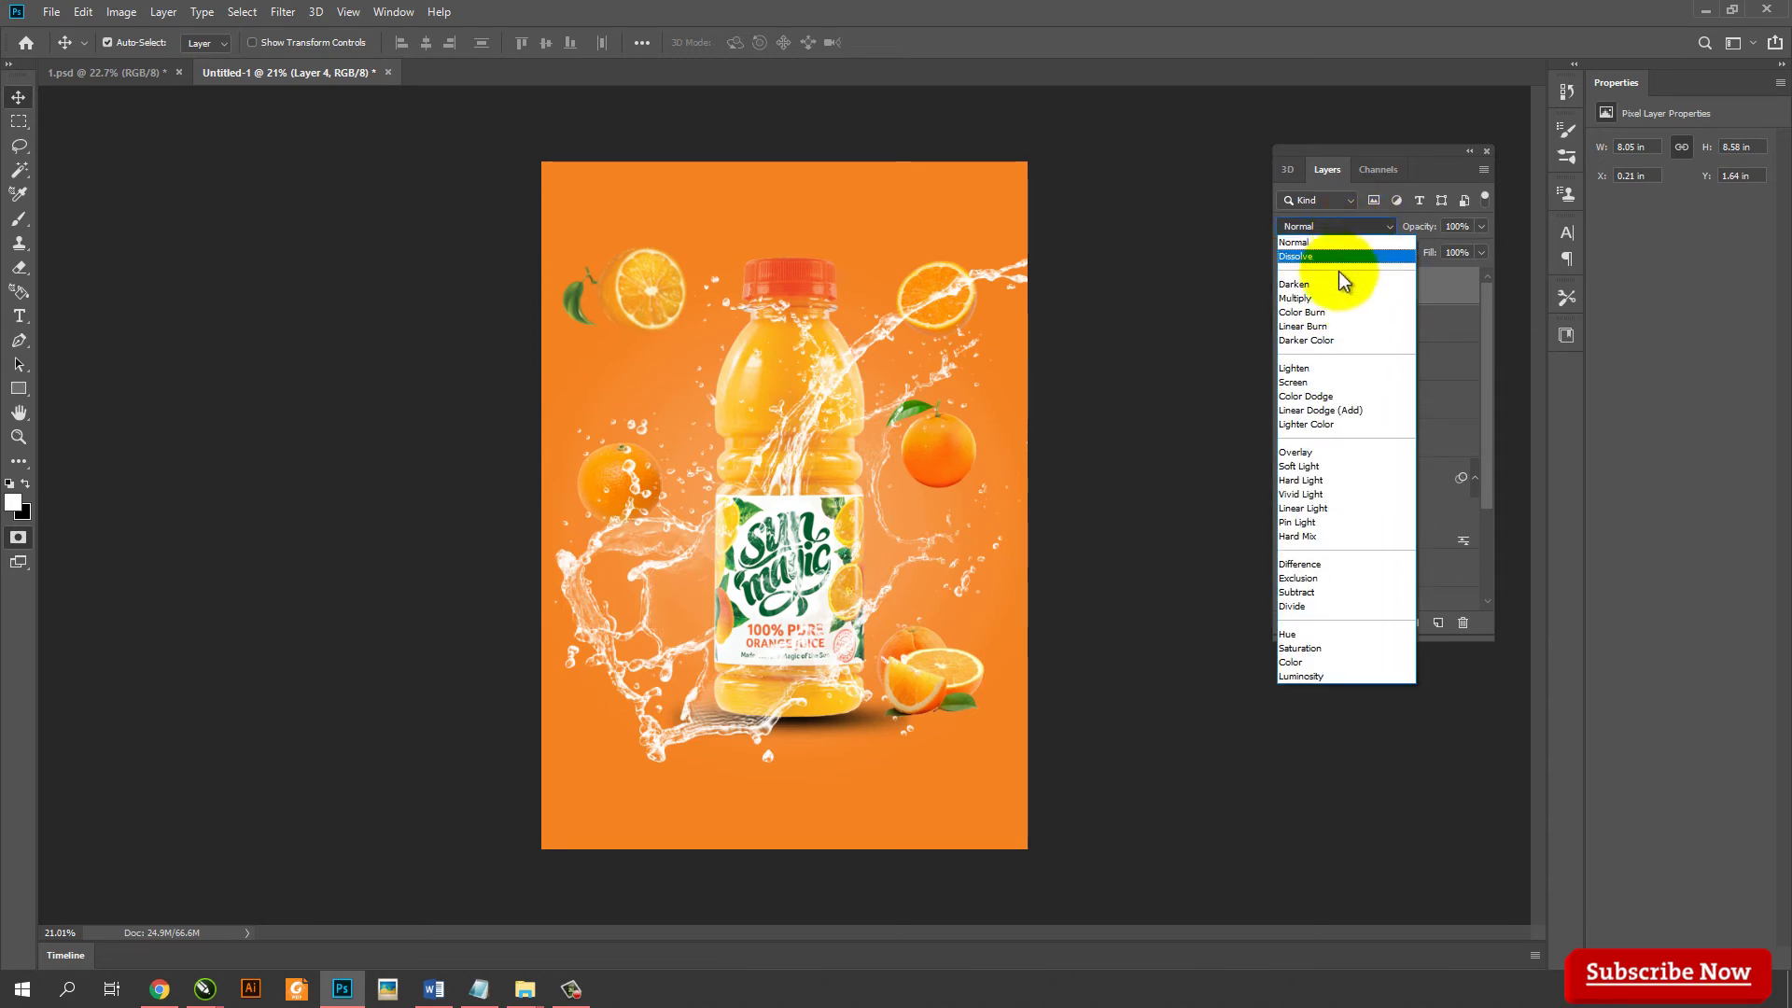
pyautogui.click(1352, 457)
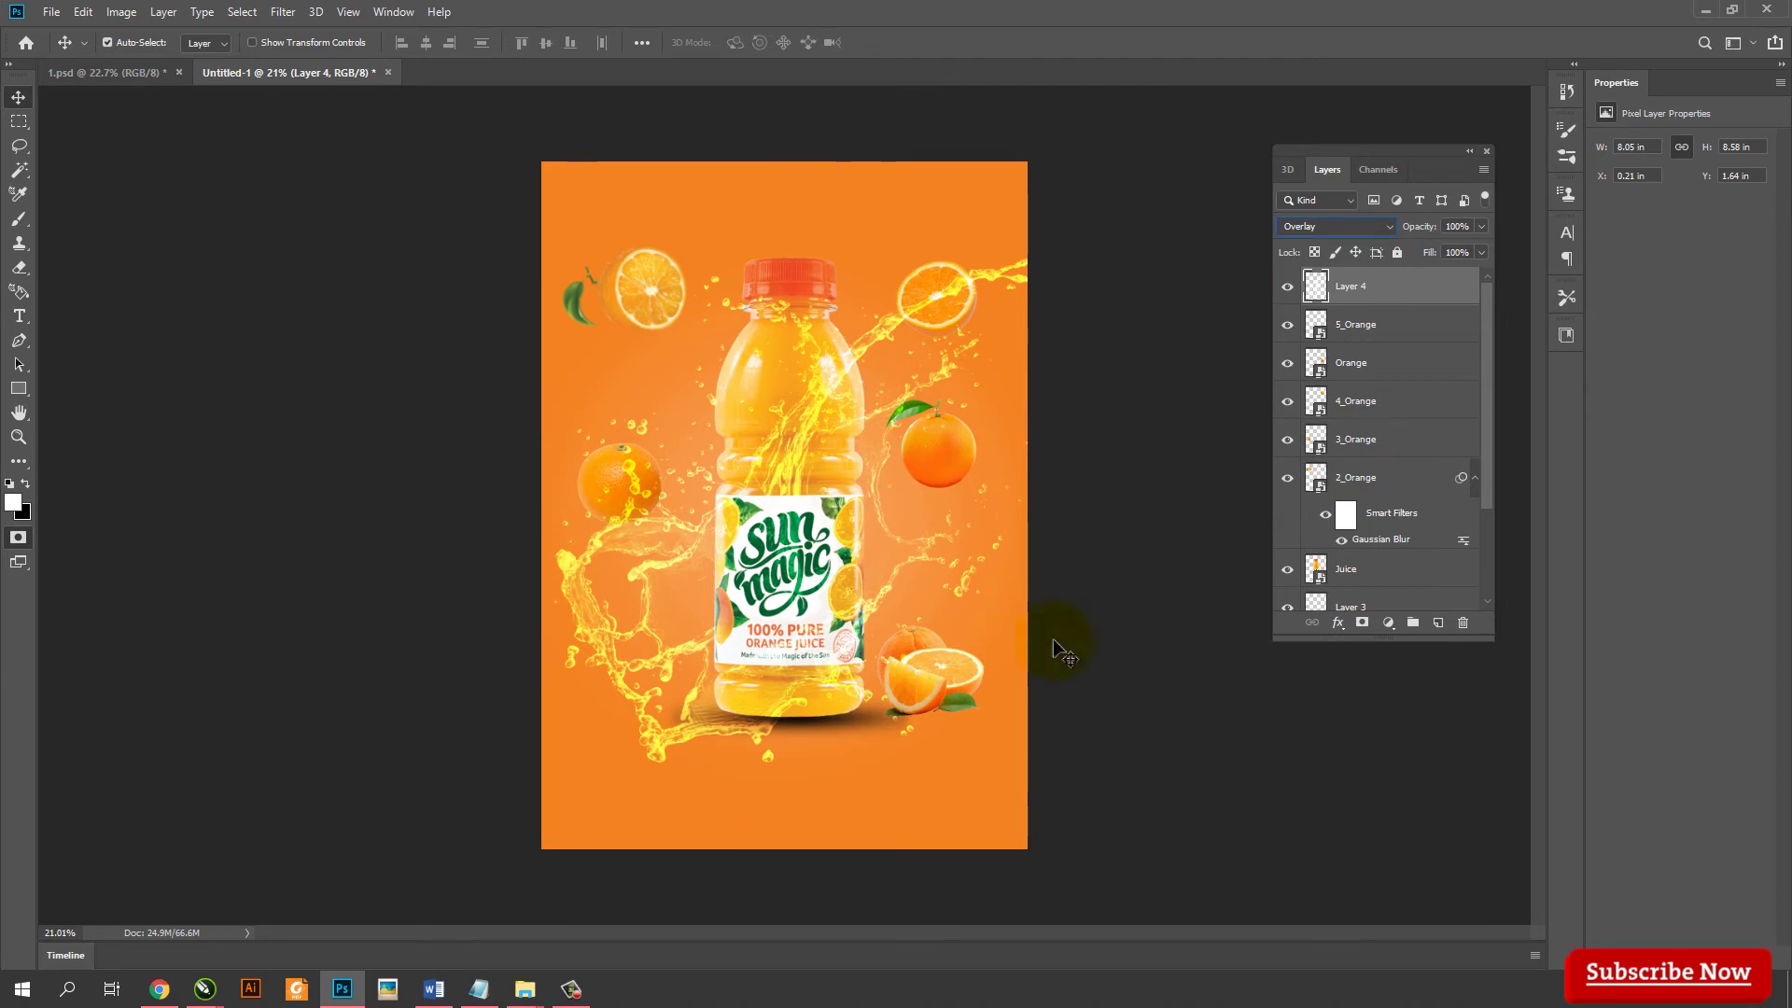
pyautogui.click(1092, 491)
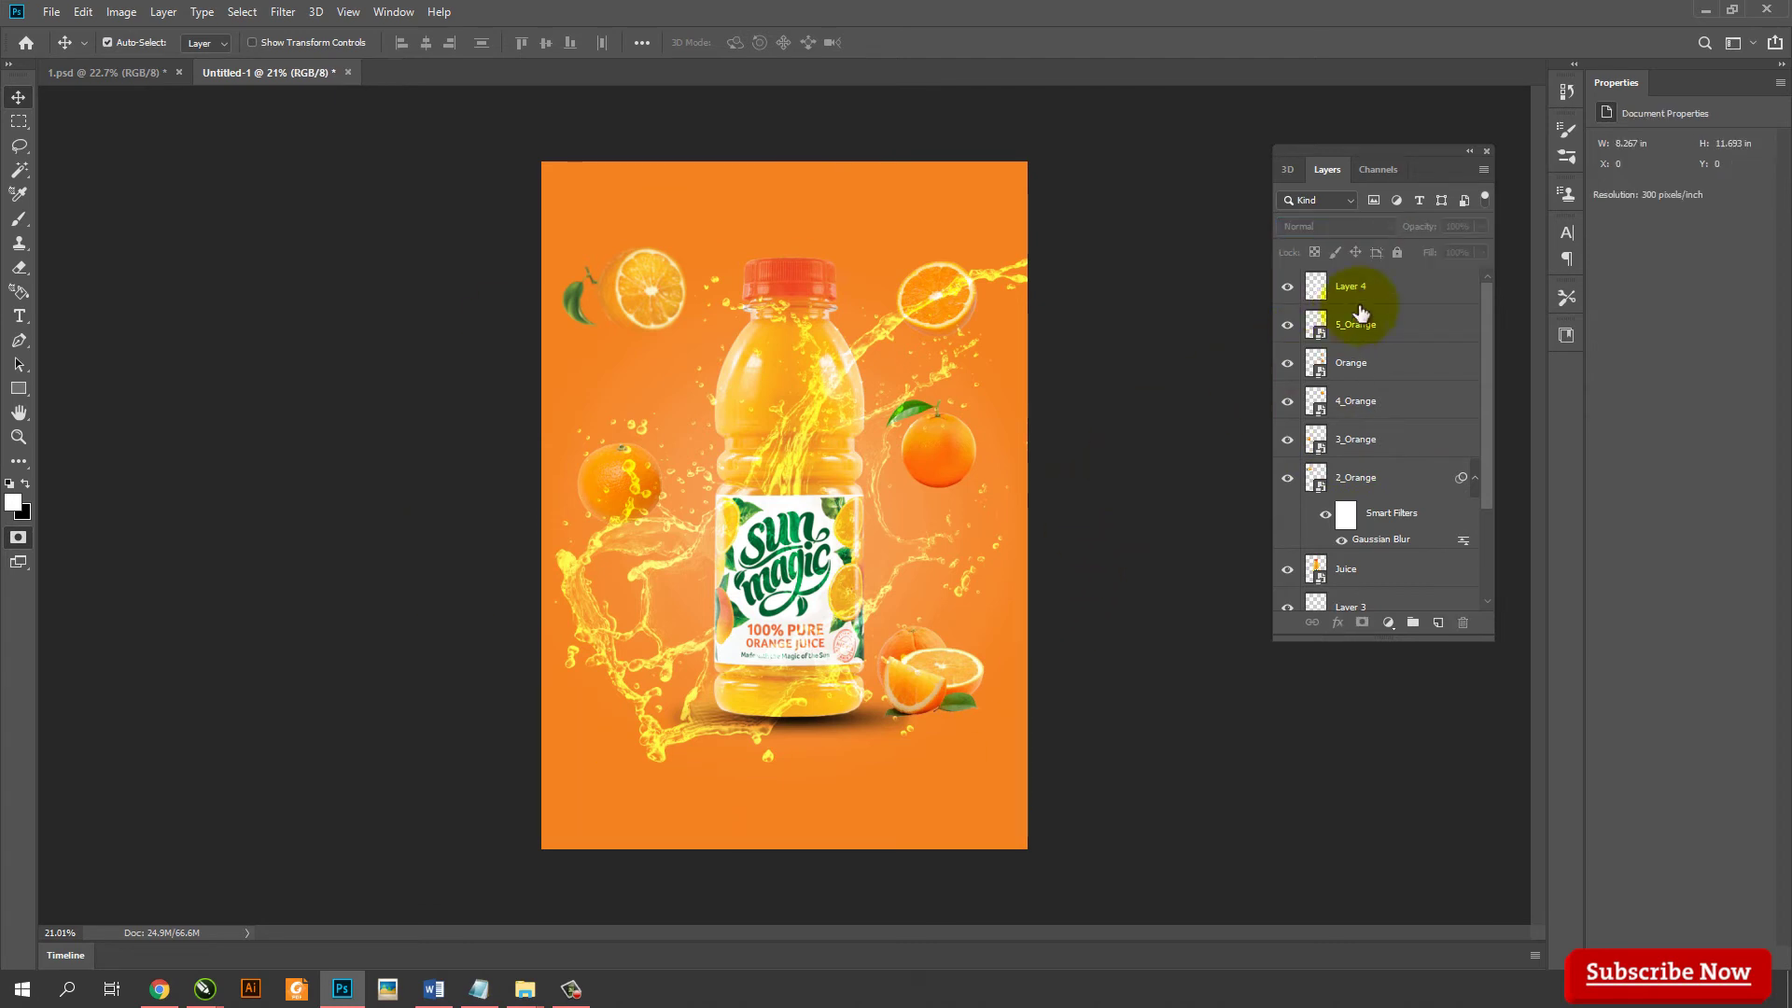
pyautogui.click(1389, 296)
# On a new Layer 5, stamp a slightly smaller Splash 11 splash around the bottle's base
pyautogui.click(1437, 623)
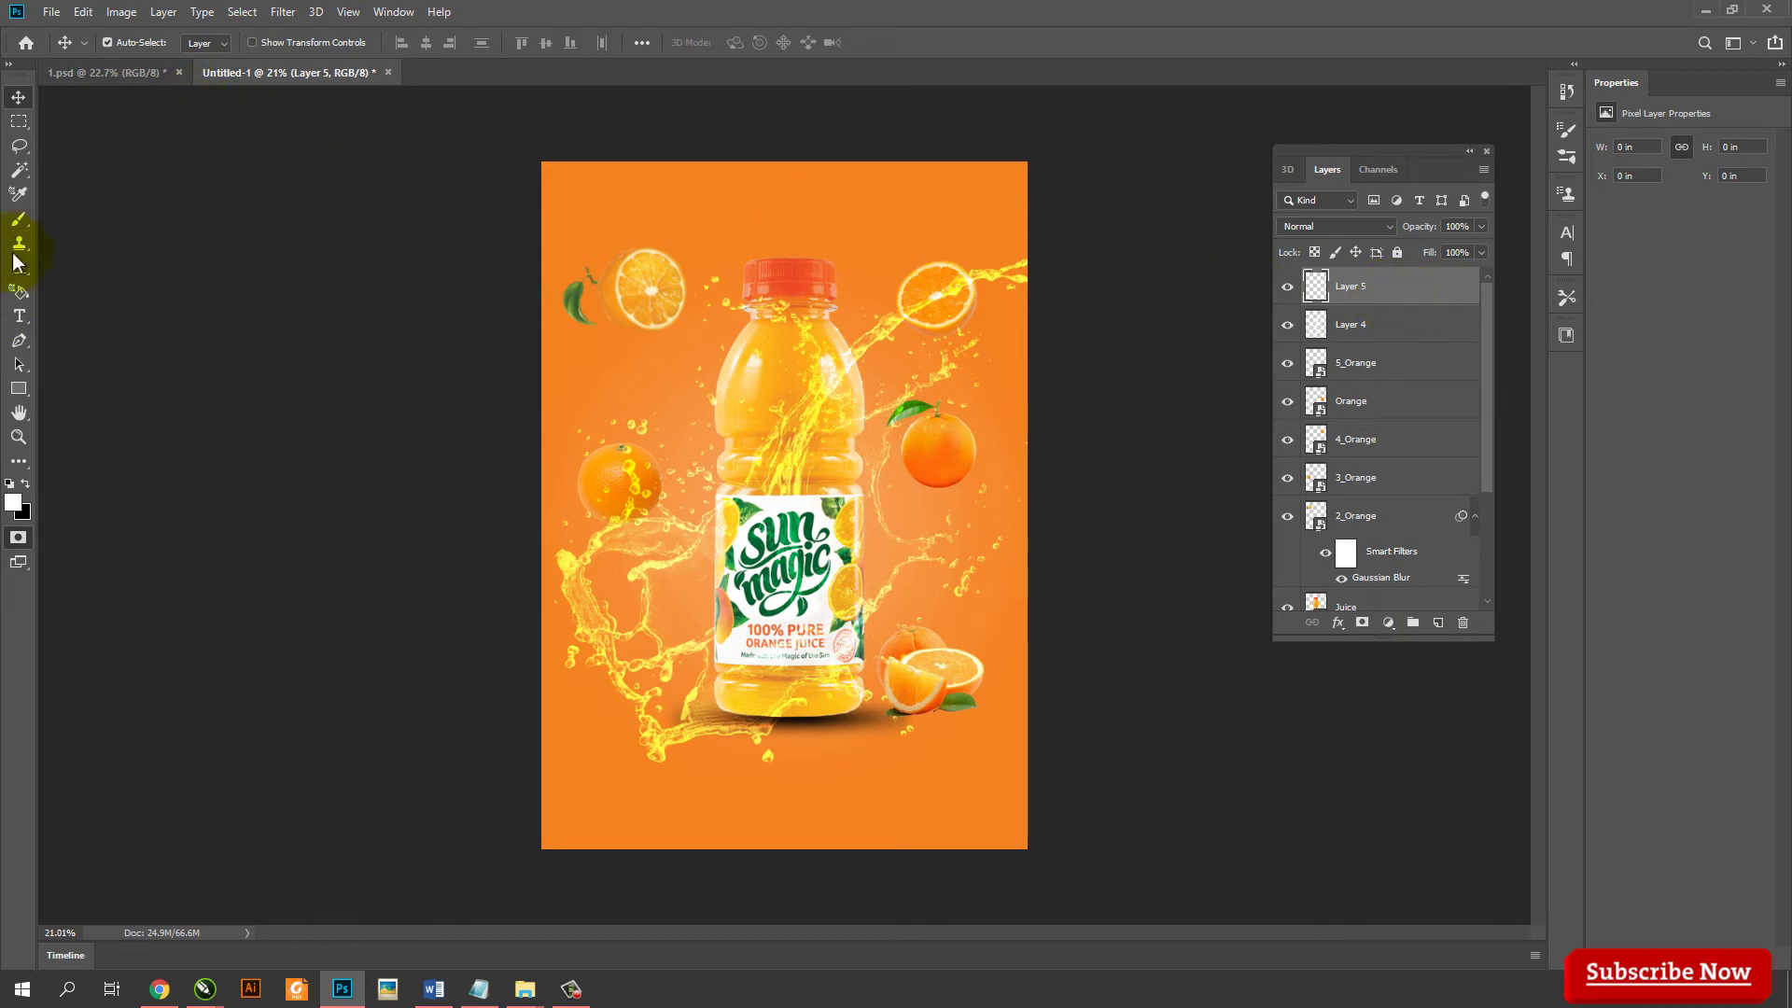
pyautogui.click(19, 222)
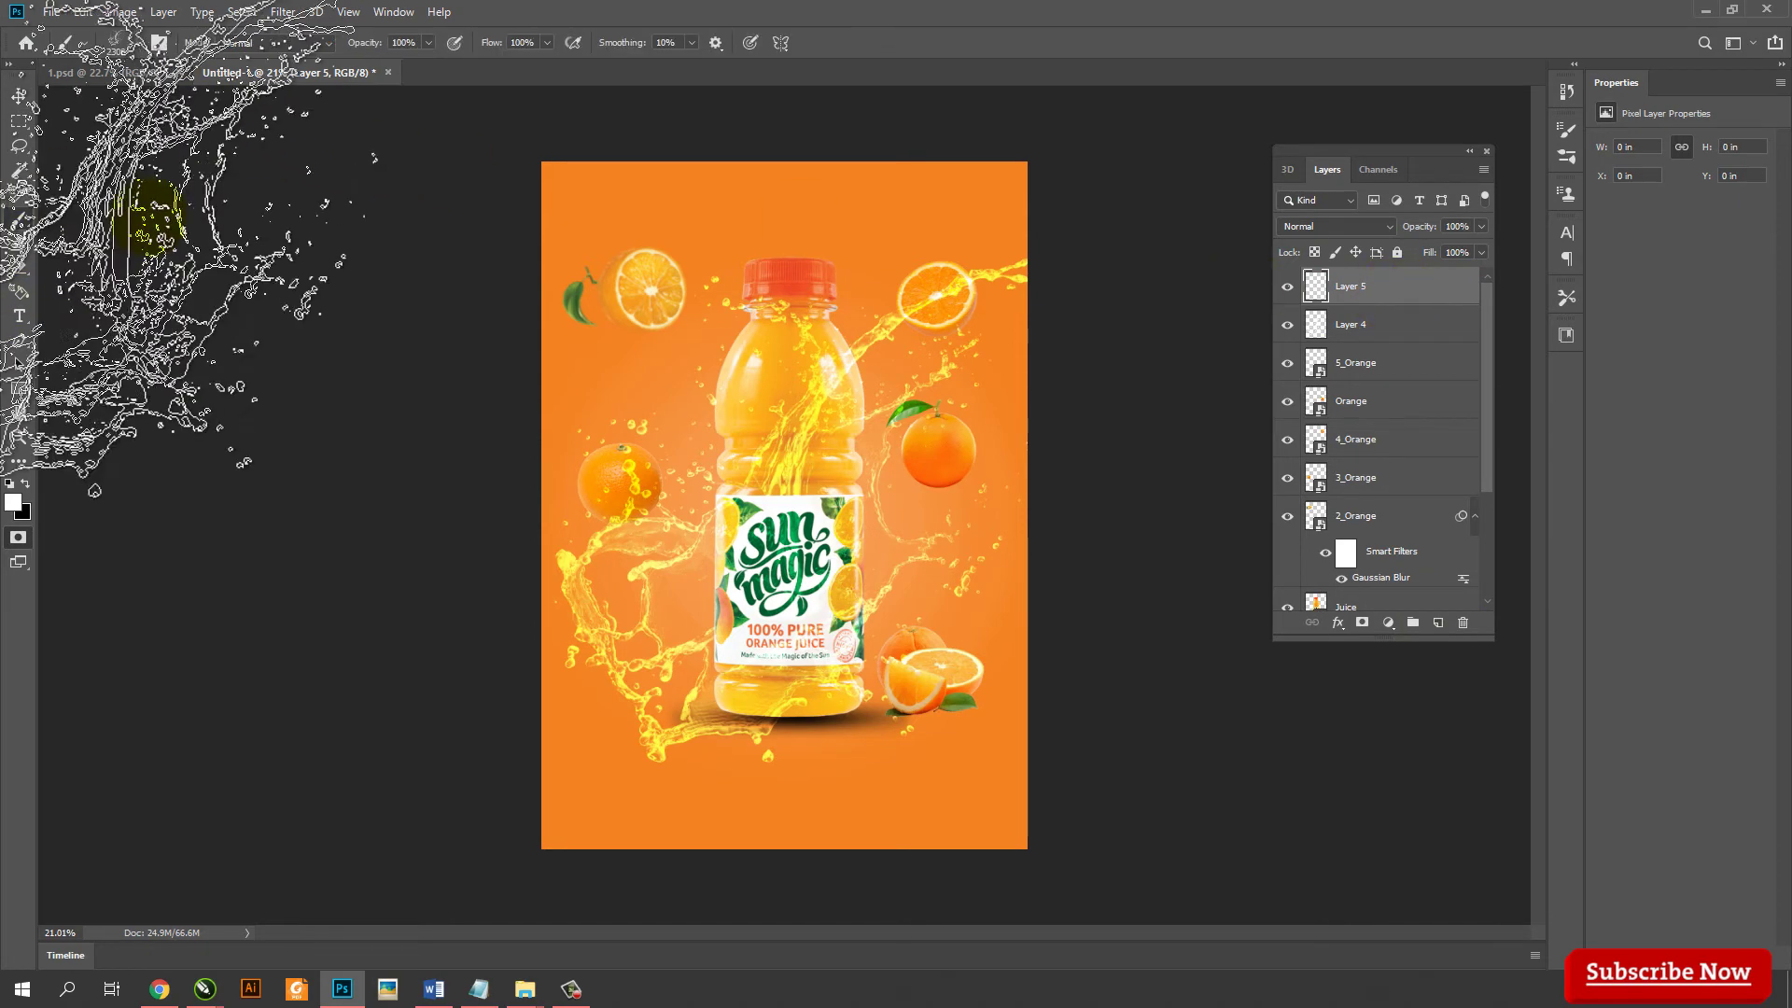
pyautogui.rightClick(11, 226)
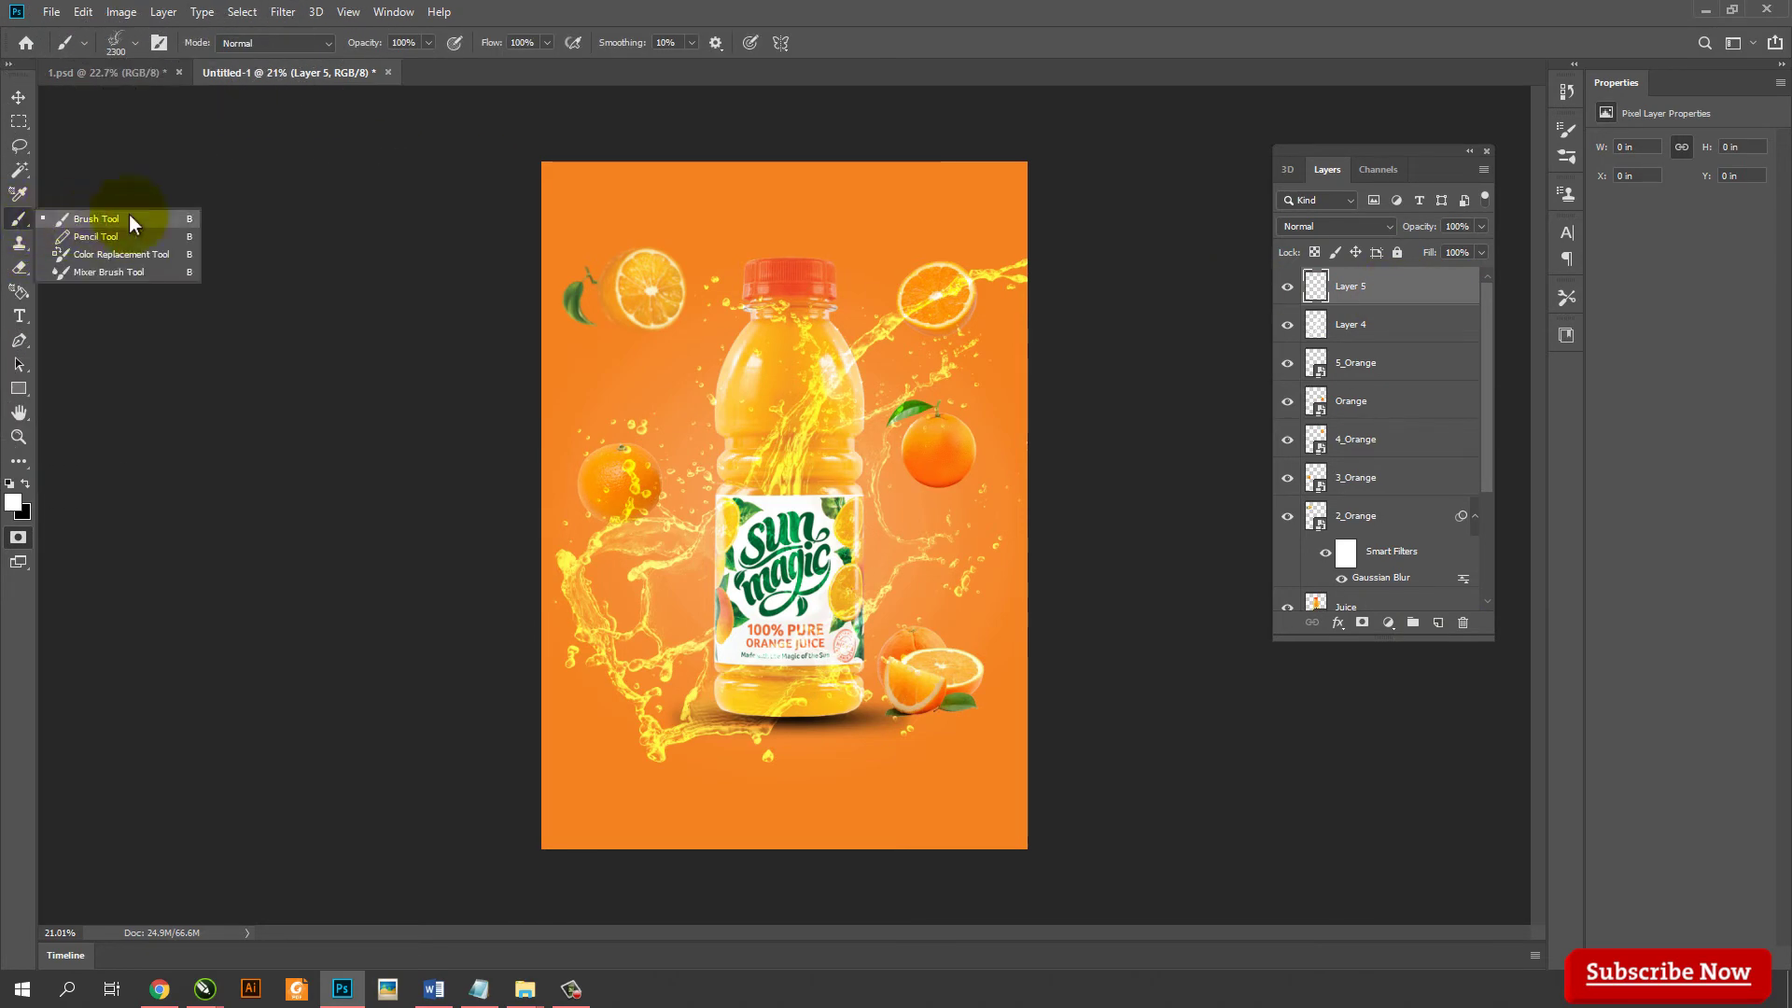
pyautogui.click(127, 45)
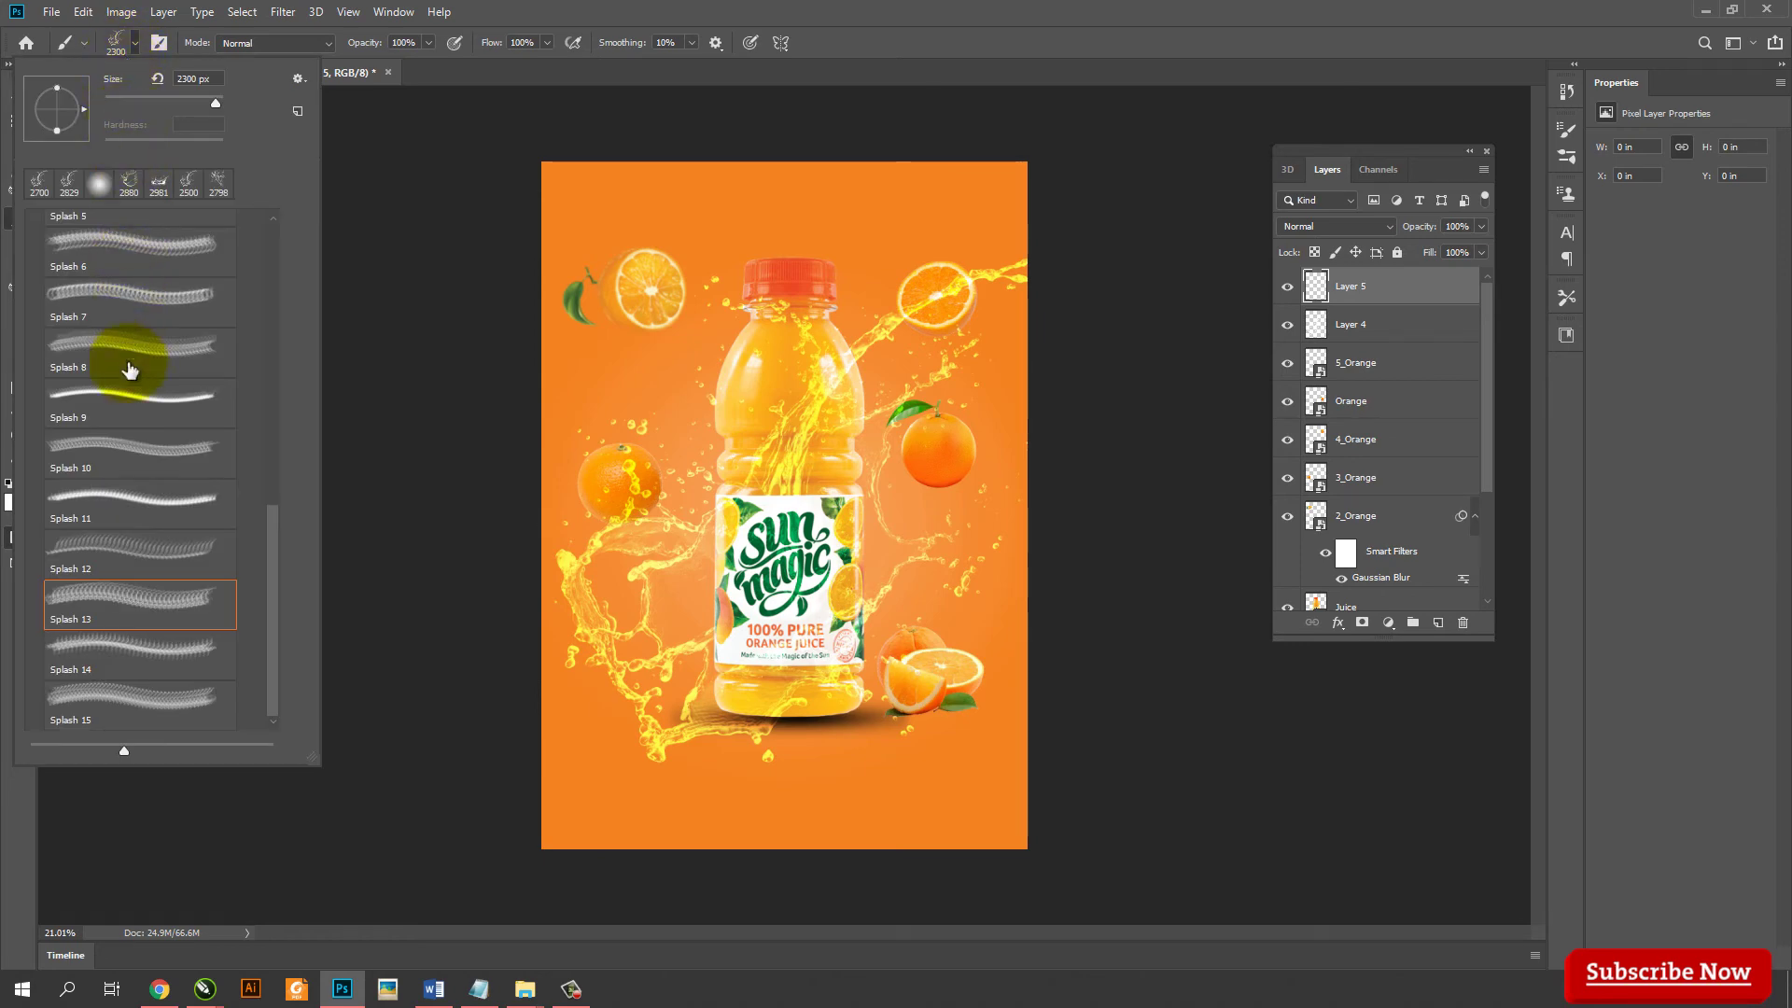
pyautogui.click(129, 499)
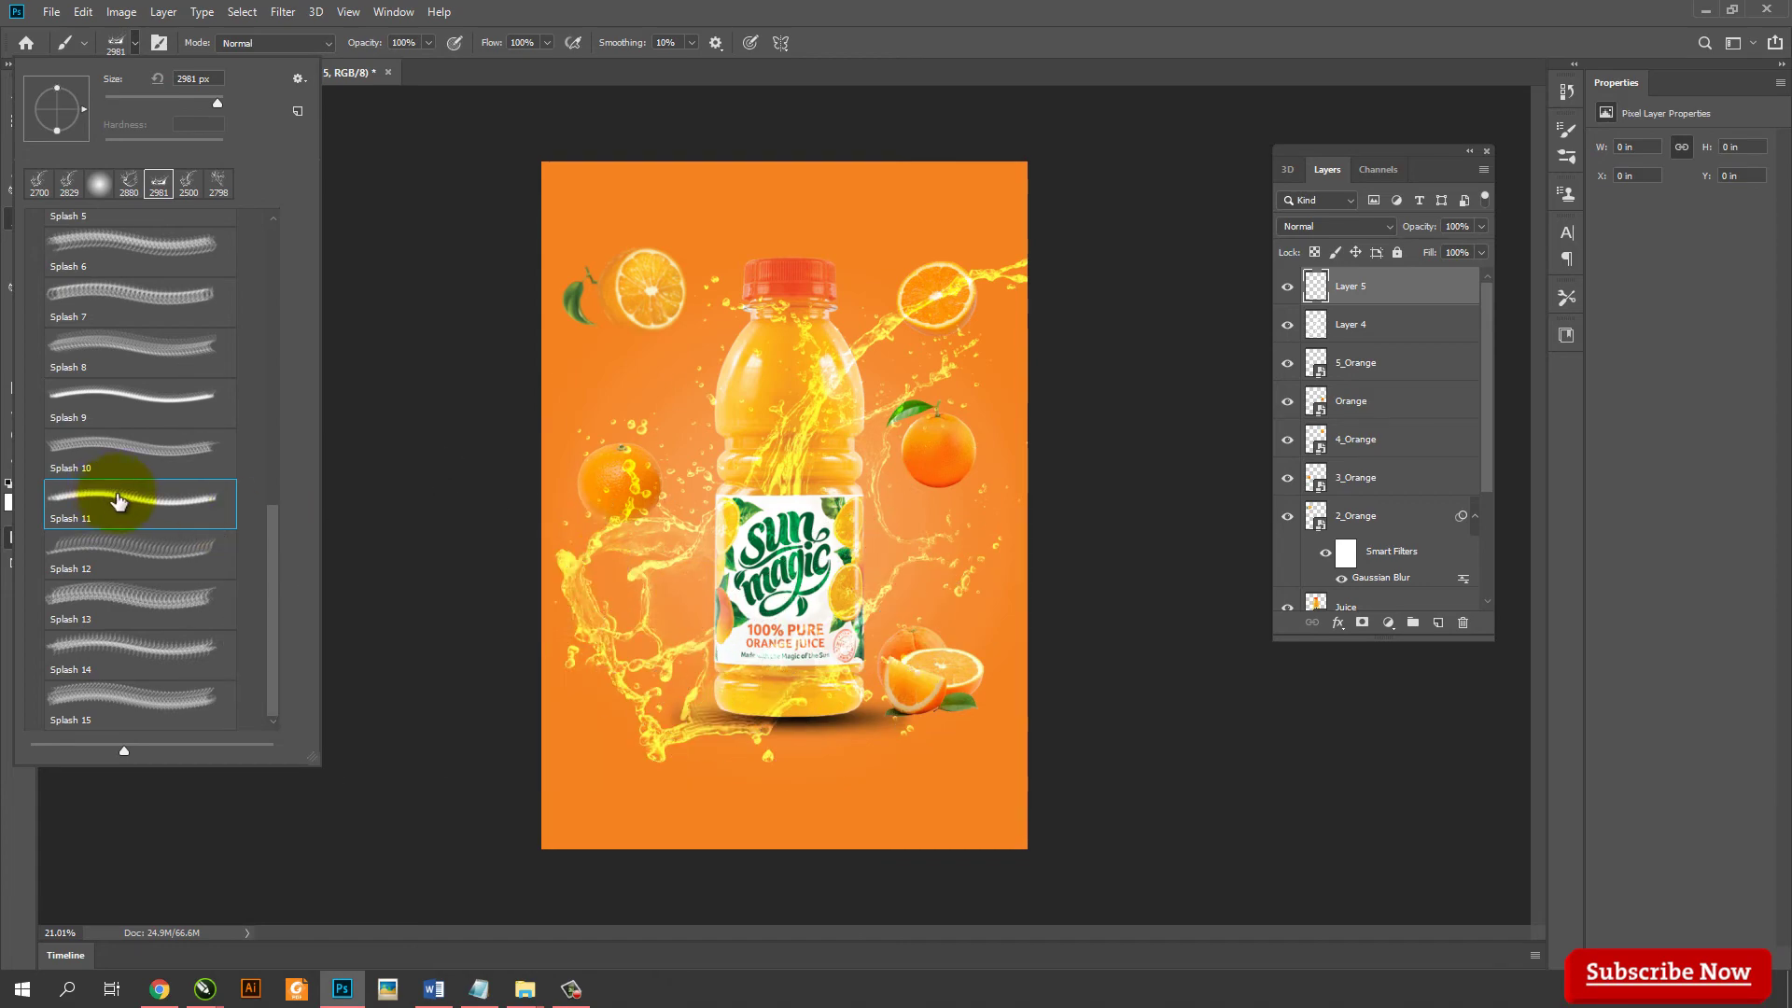
pyautogui.doubleClick(114, 497)
pyautogui.press('[')
pyautogui.press('[')
pyautogui.press('[')
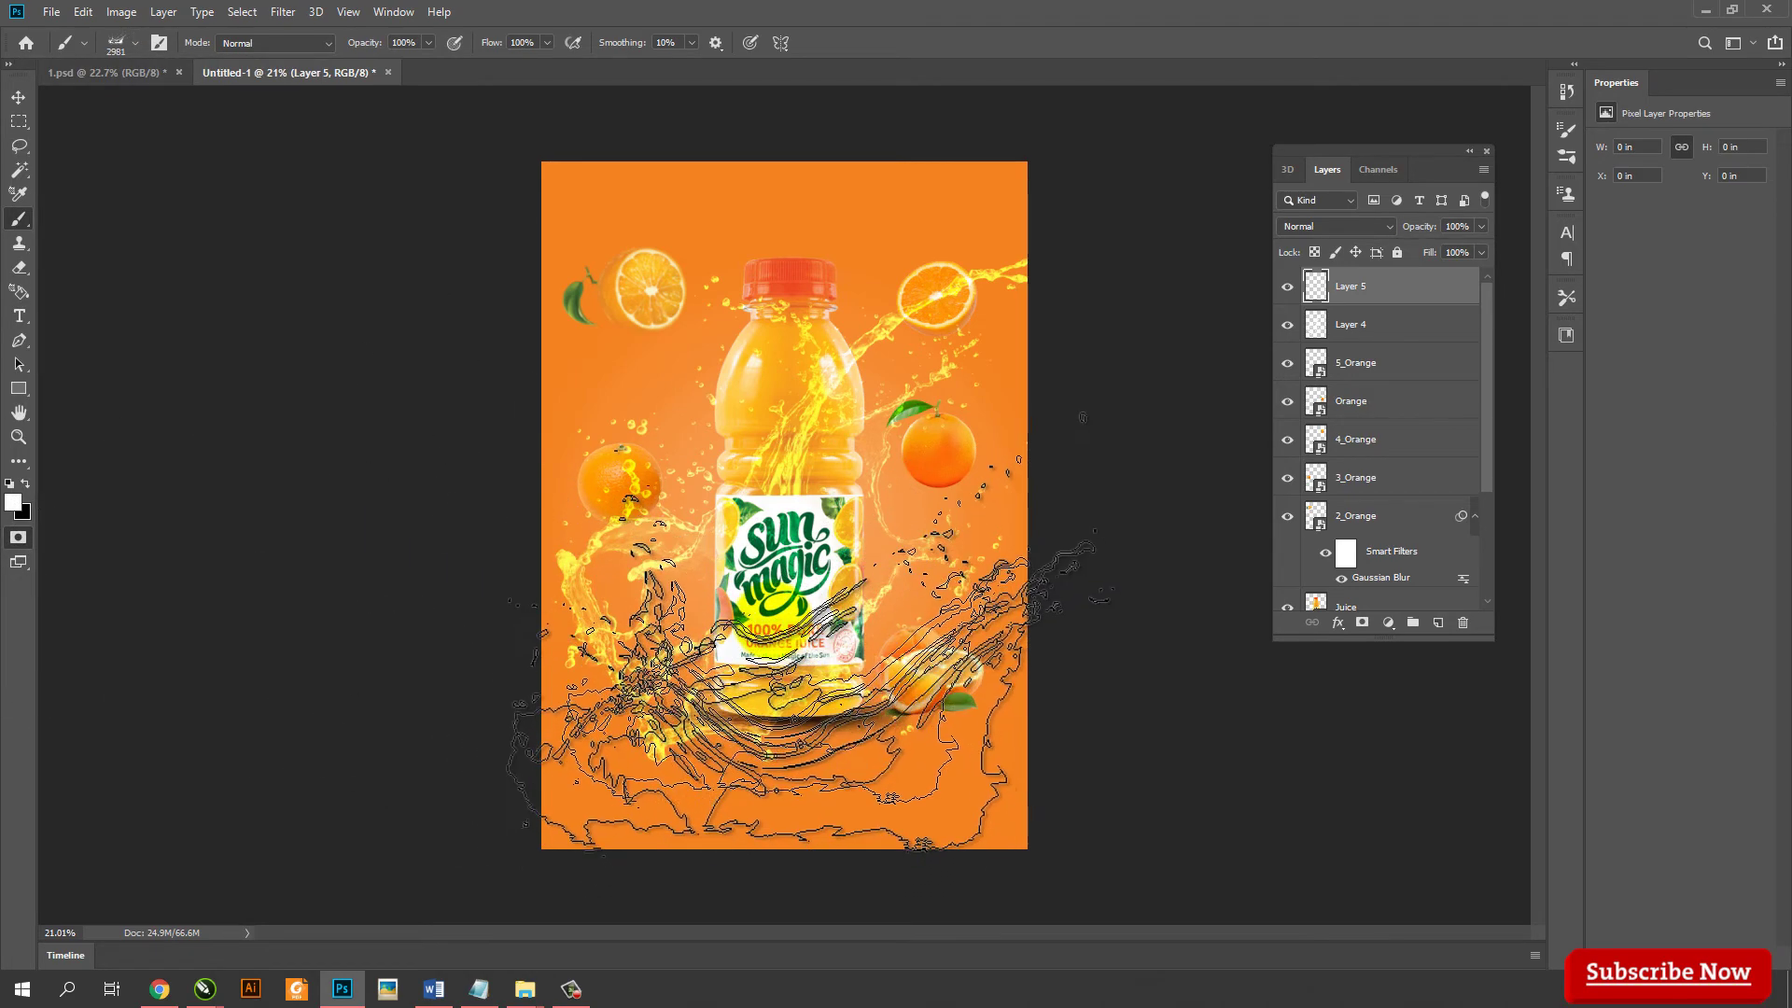
pyautogui.click(784, 626)
pyautogui.press('[')
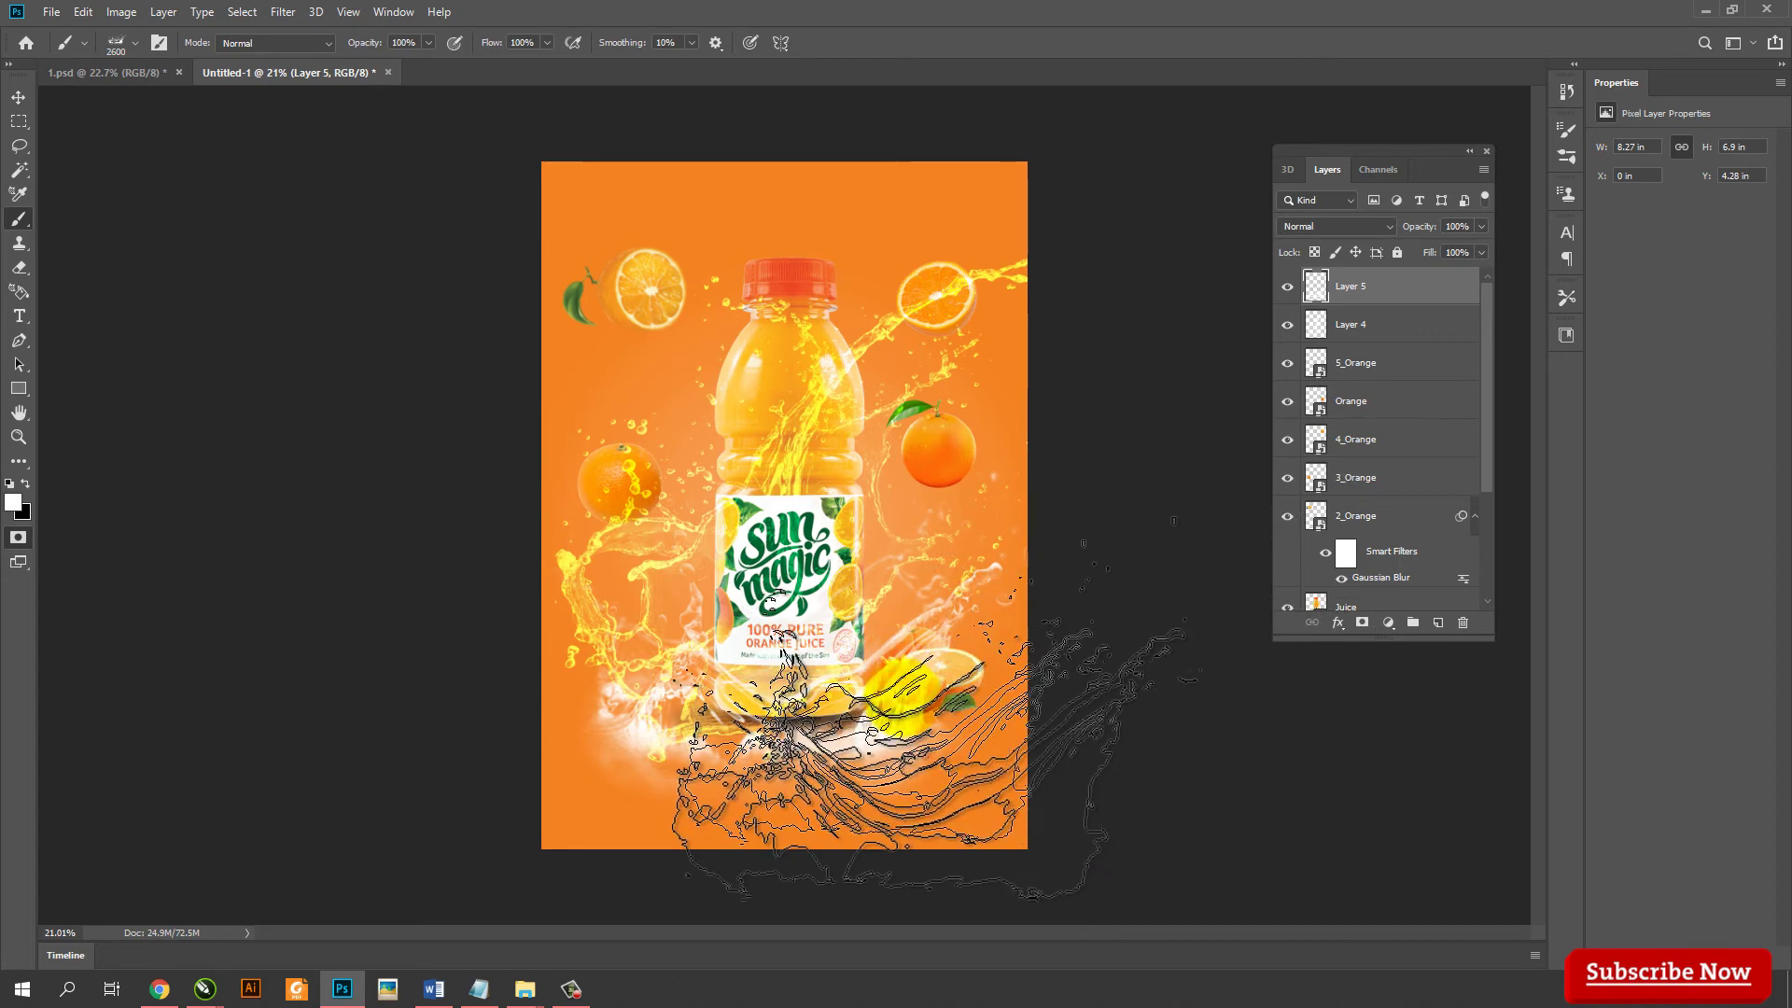
# Set Layer 5 to Overlay and scale the splash to about 90%, shifted lower
pyautogui.click(1325, 226)
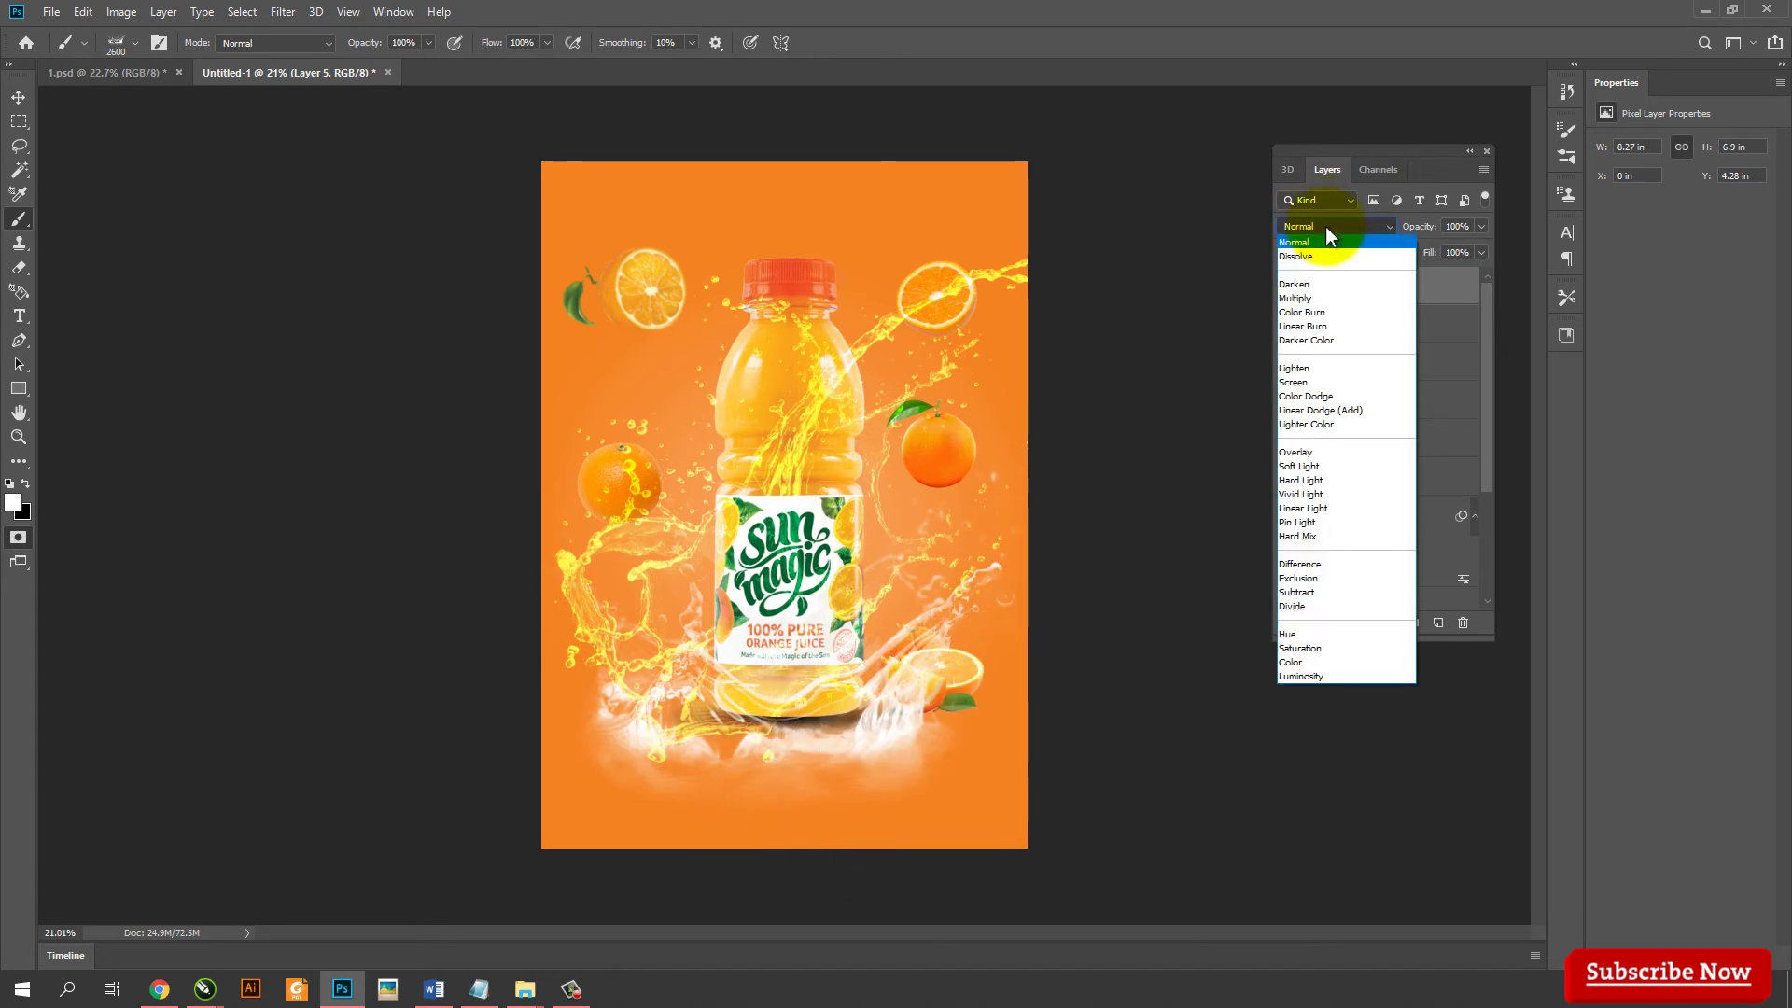
pyautogui.click(1336, 456)
pyautogui.click(19, 97)
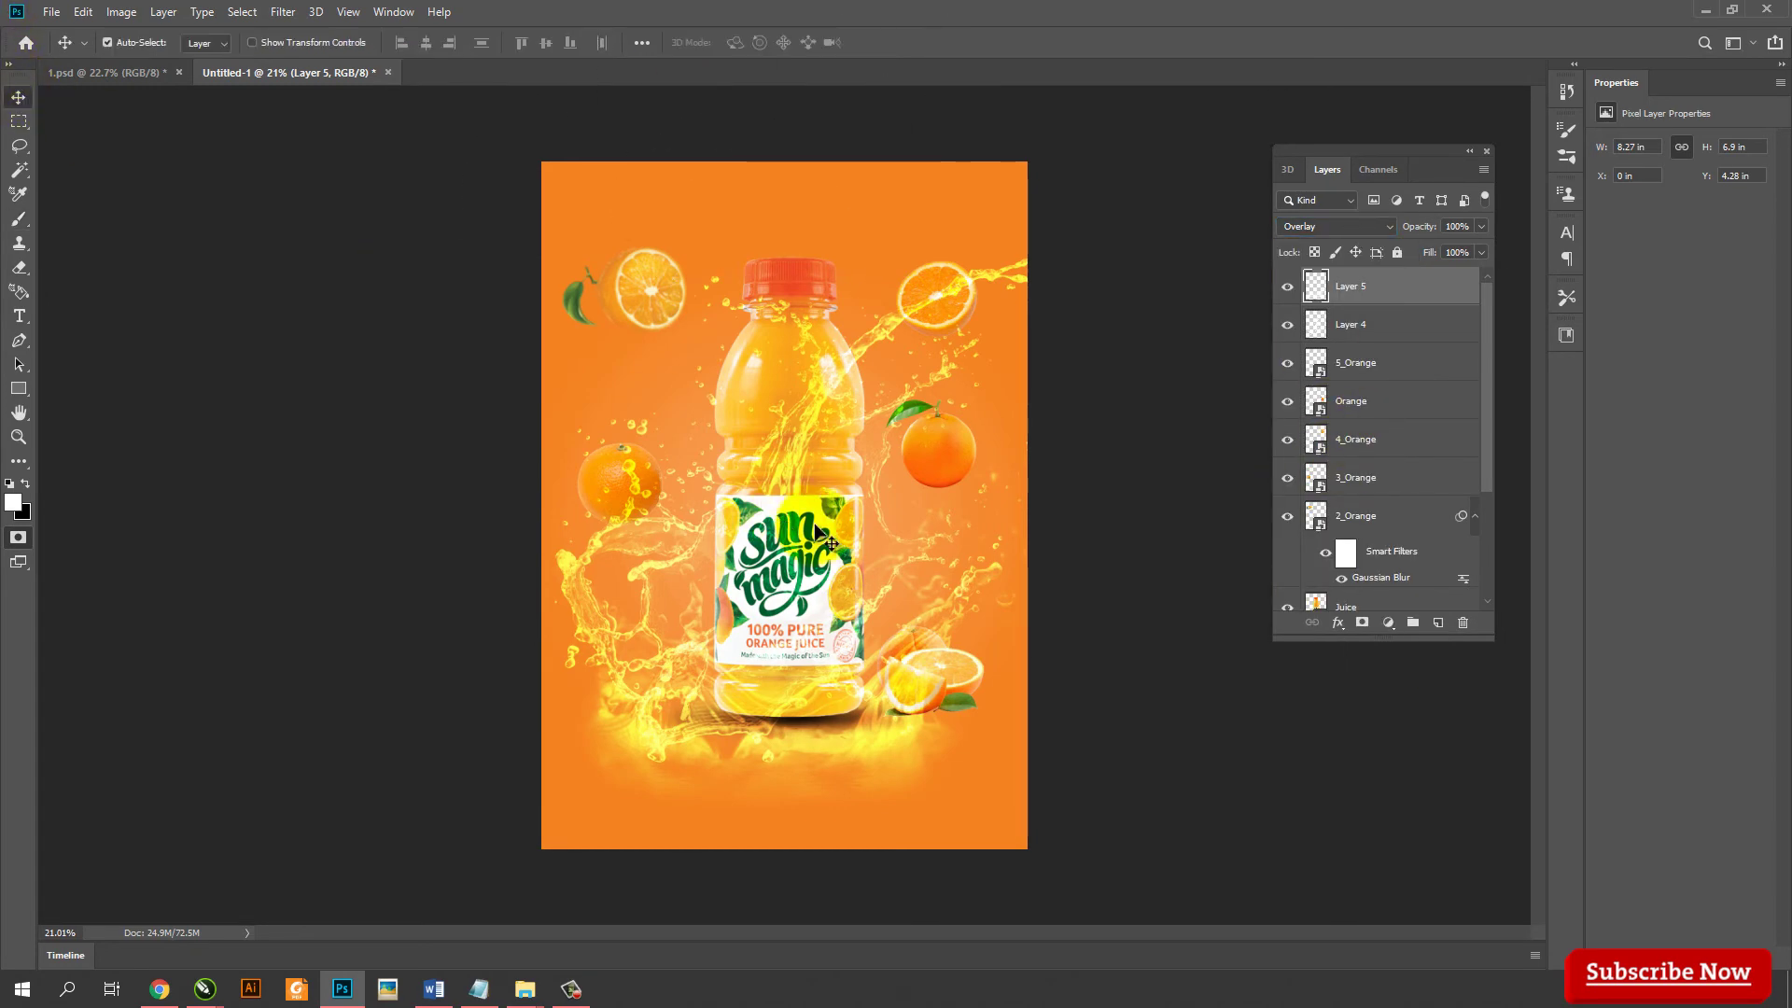
pyautogui.hotkey('ctrl', 't')
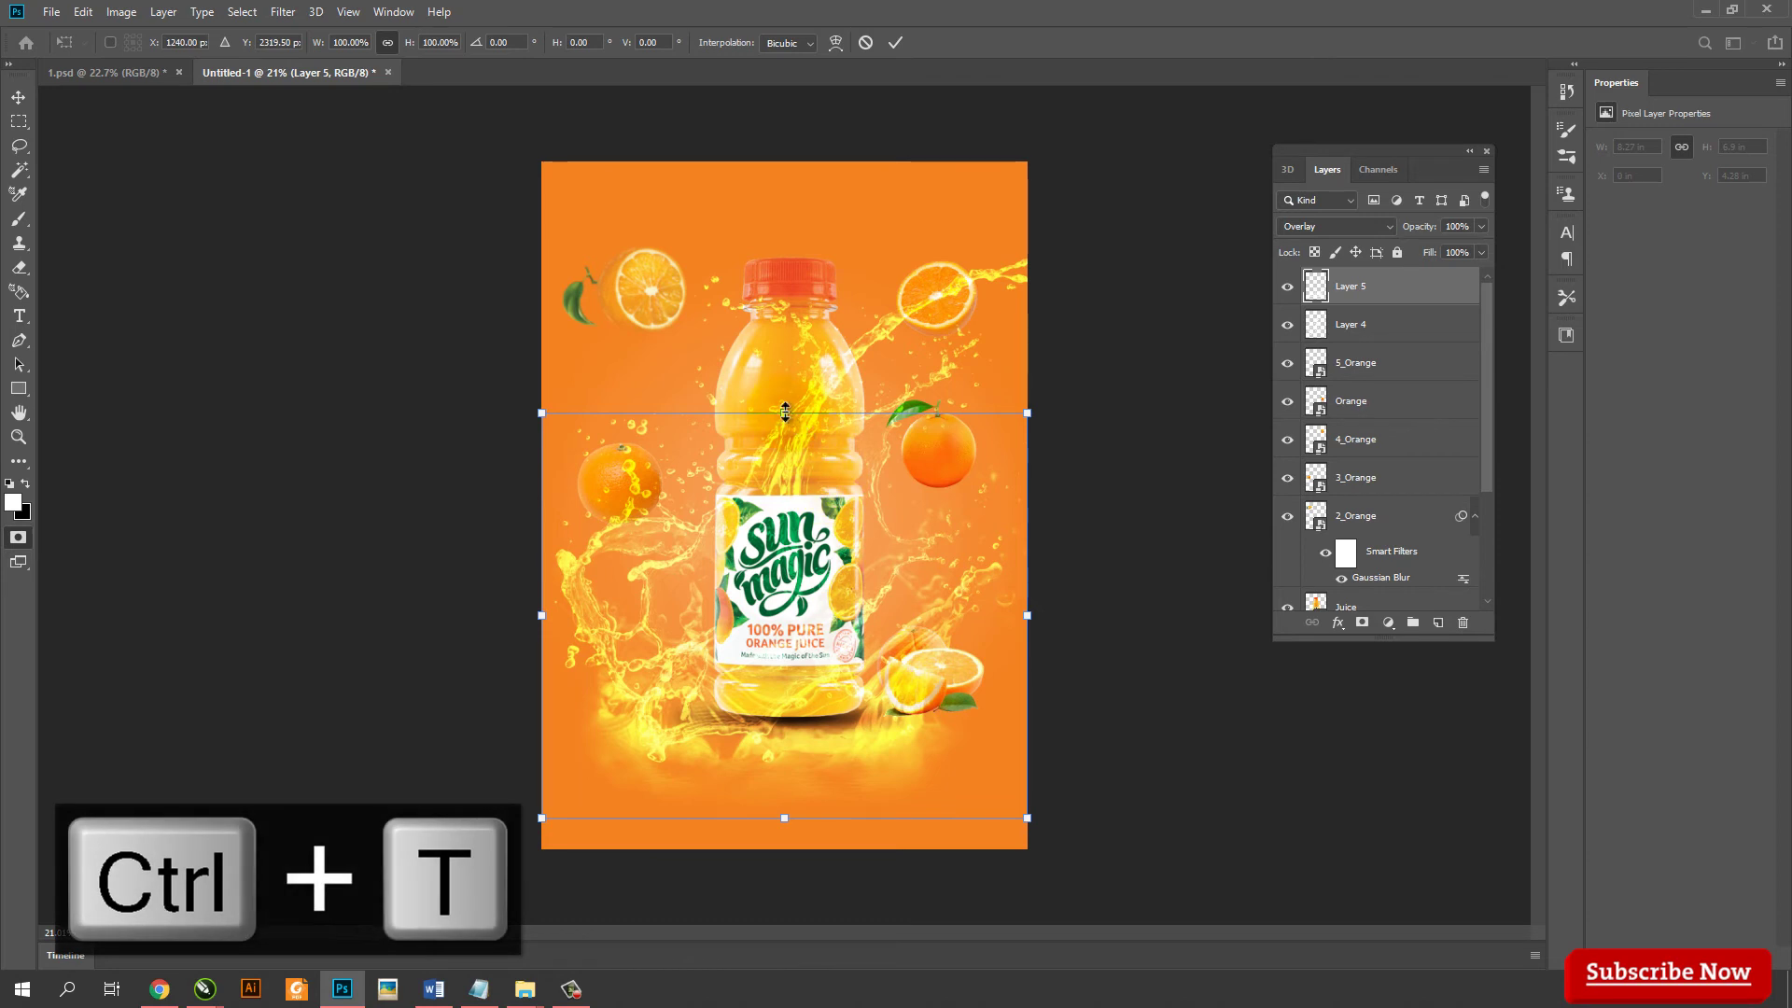
pyautogui.moveTo(785, 403); pyautogui.dragTo(786, 452)
pyautogui.moveTo(859, 737); pyautogui.dragTo(856, 734)
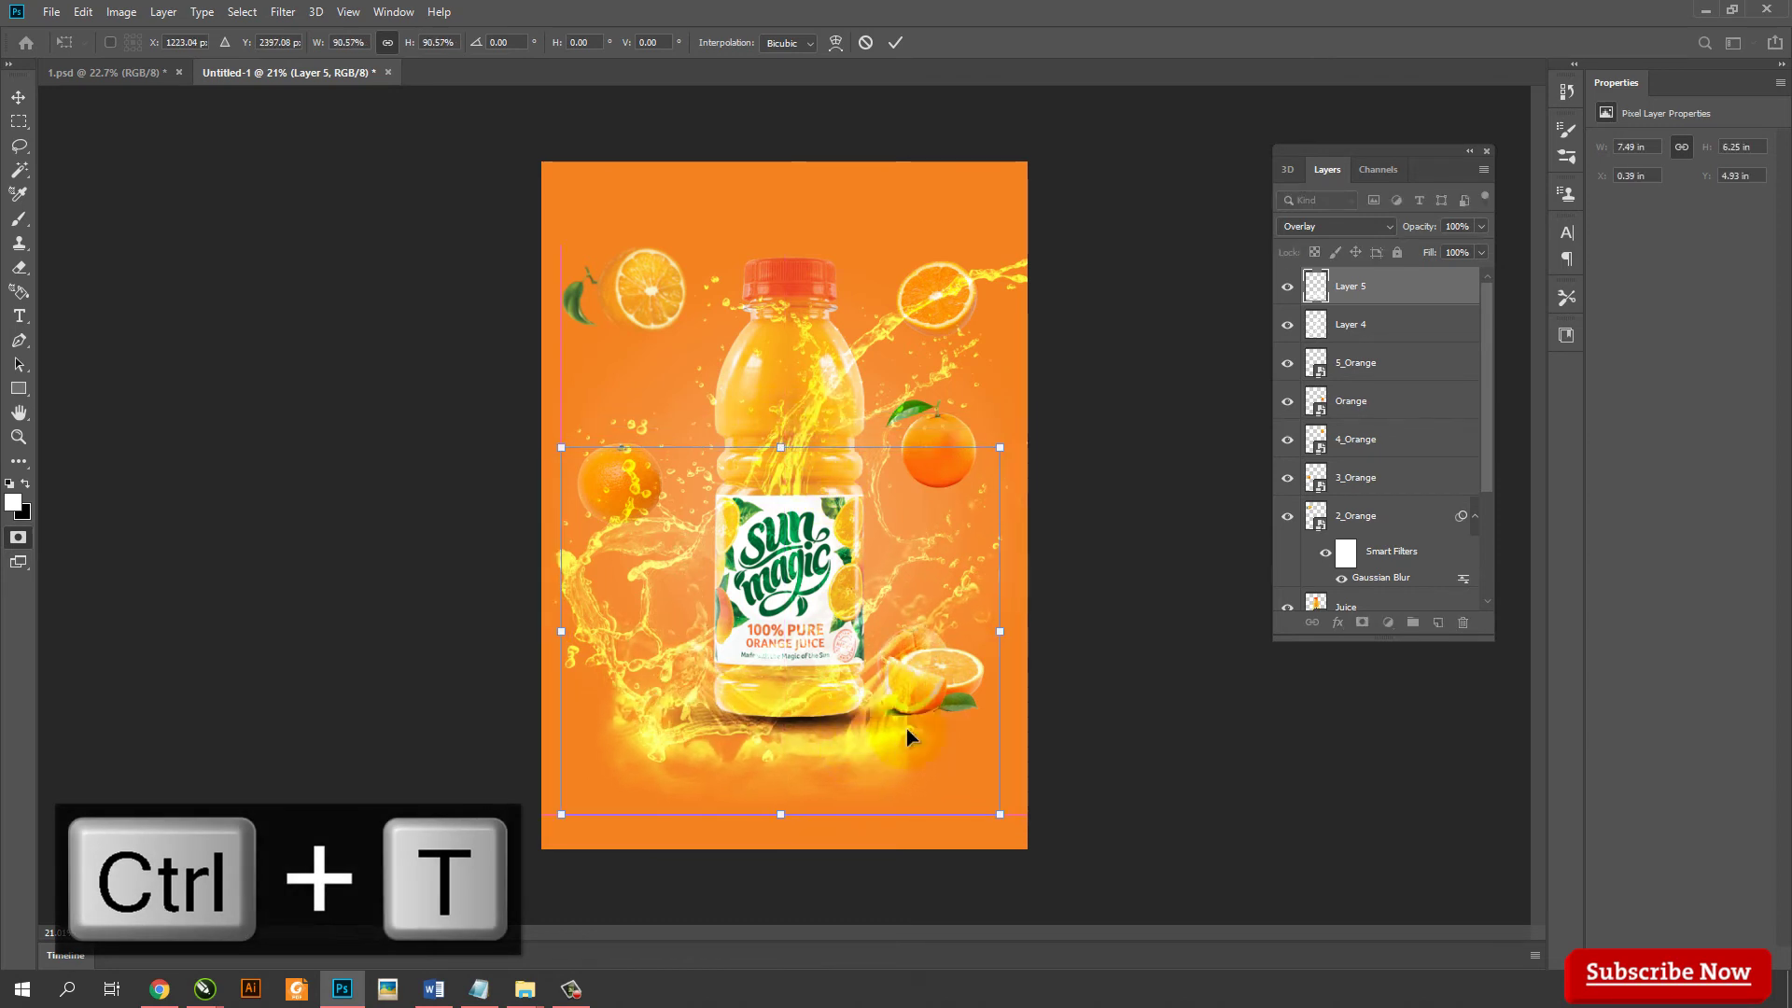
pyautogui.click(897, 43)
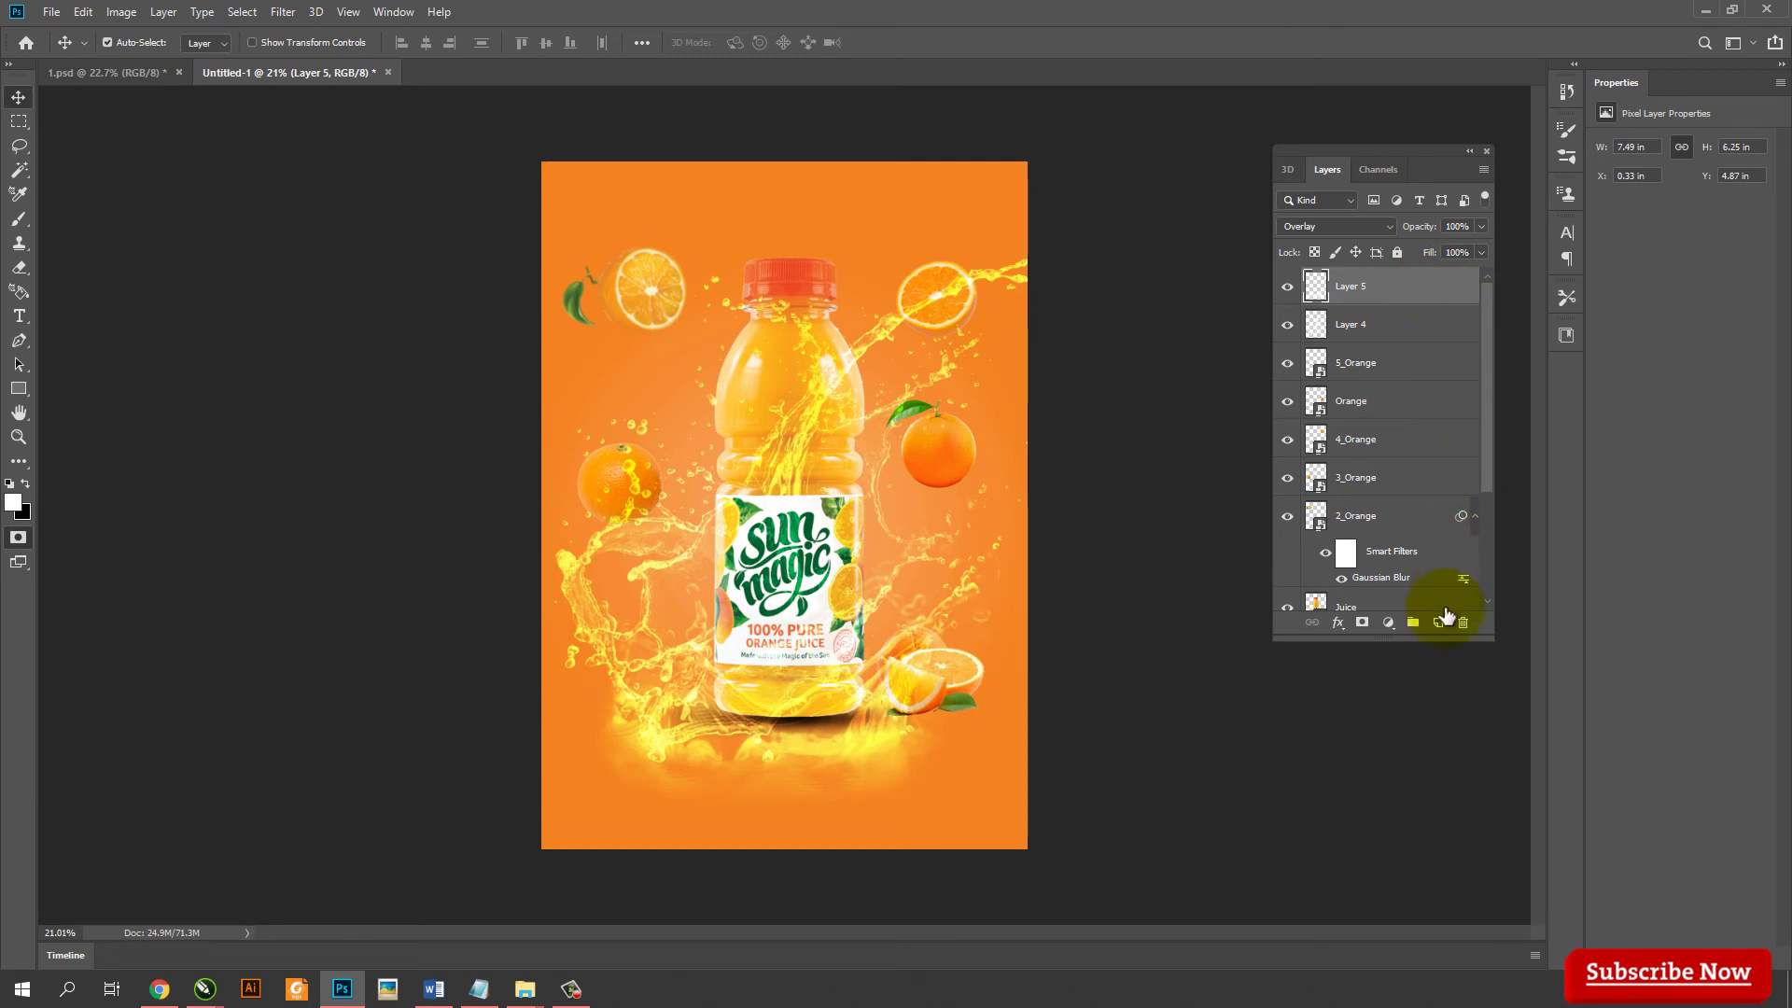
# On a new Layer 6, stamp a 1000 px Splash 6 splash near the top-left orange
pyautogui.click(1438, 622)
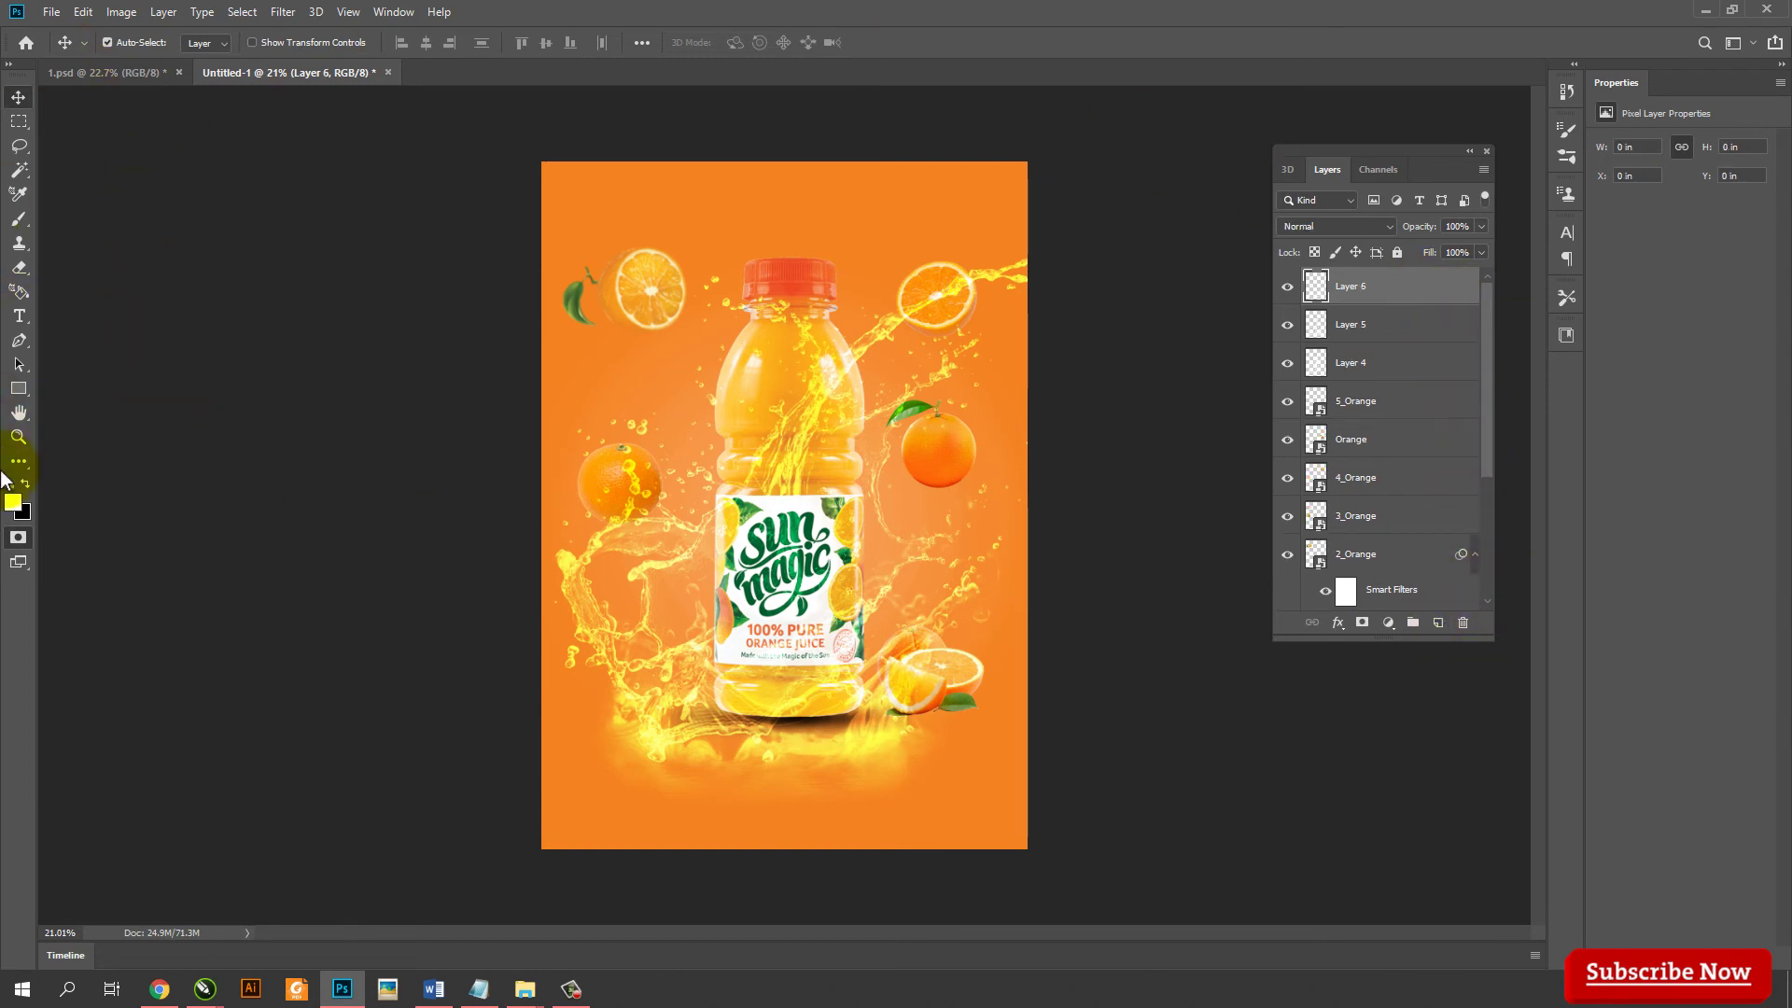
pyautogui.rightClick(18, 221)
pyautogui.click(113, 228)
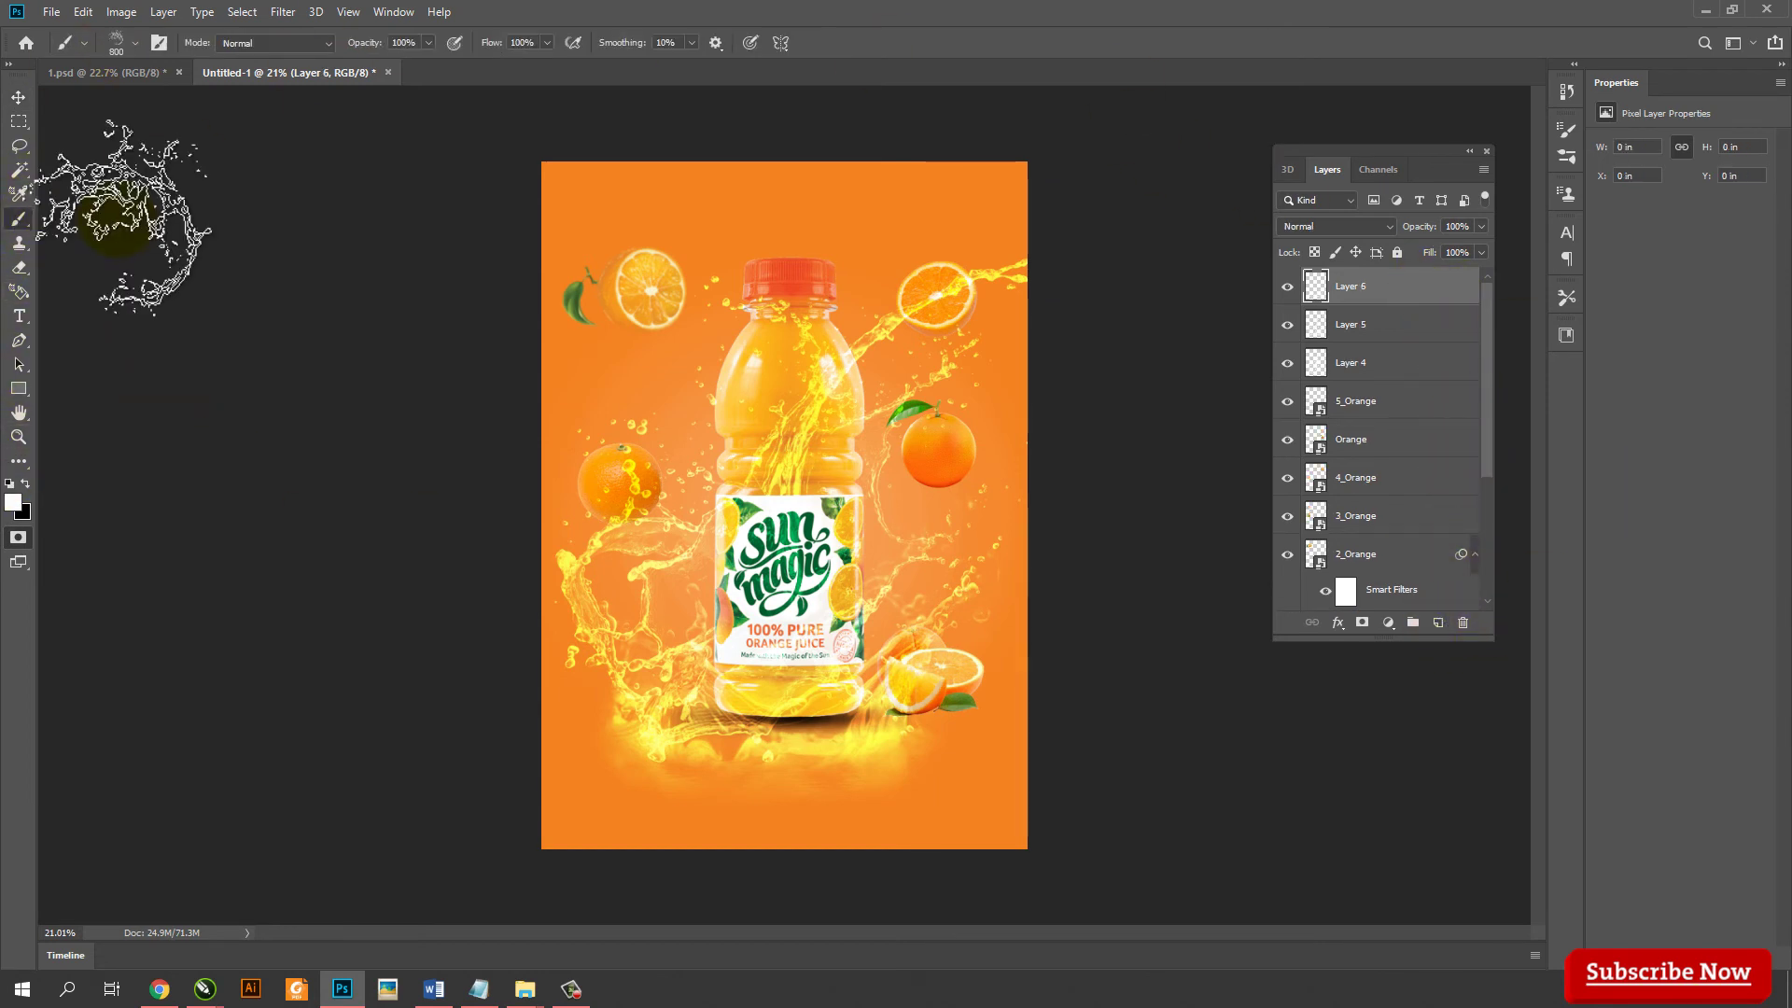
pyautogui.click(117, 42)
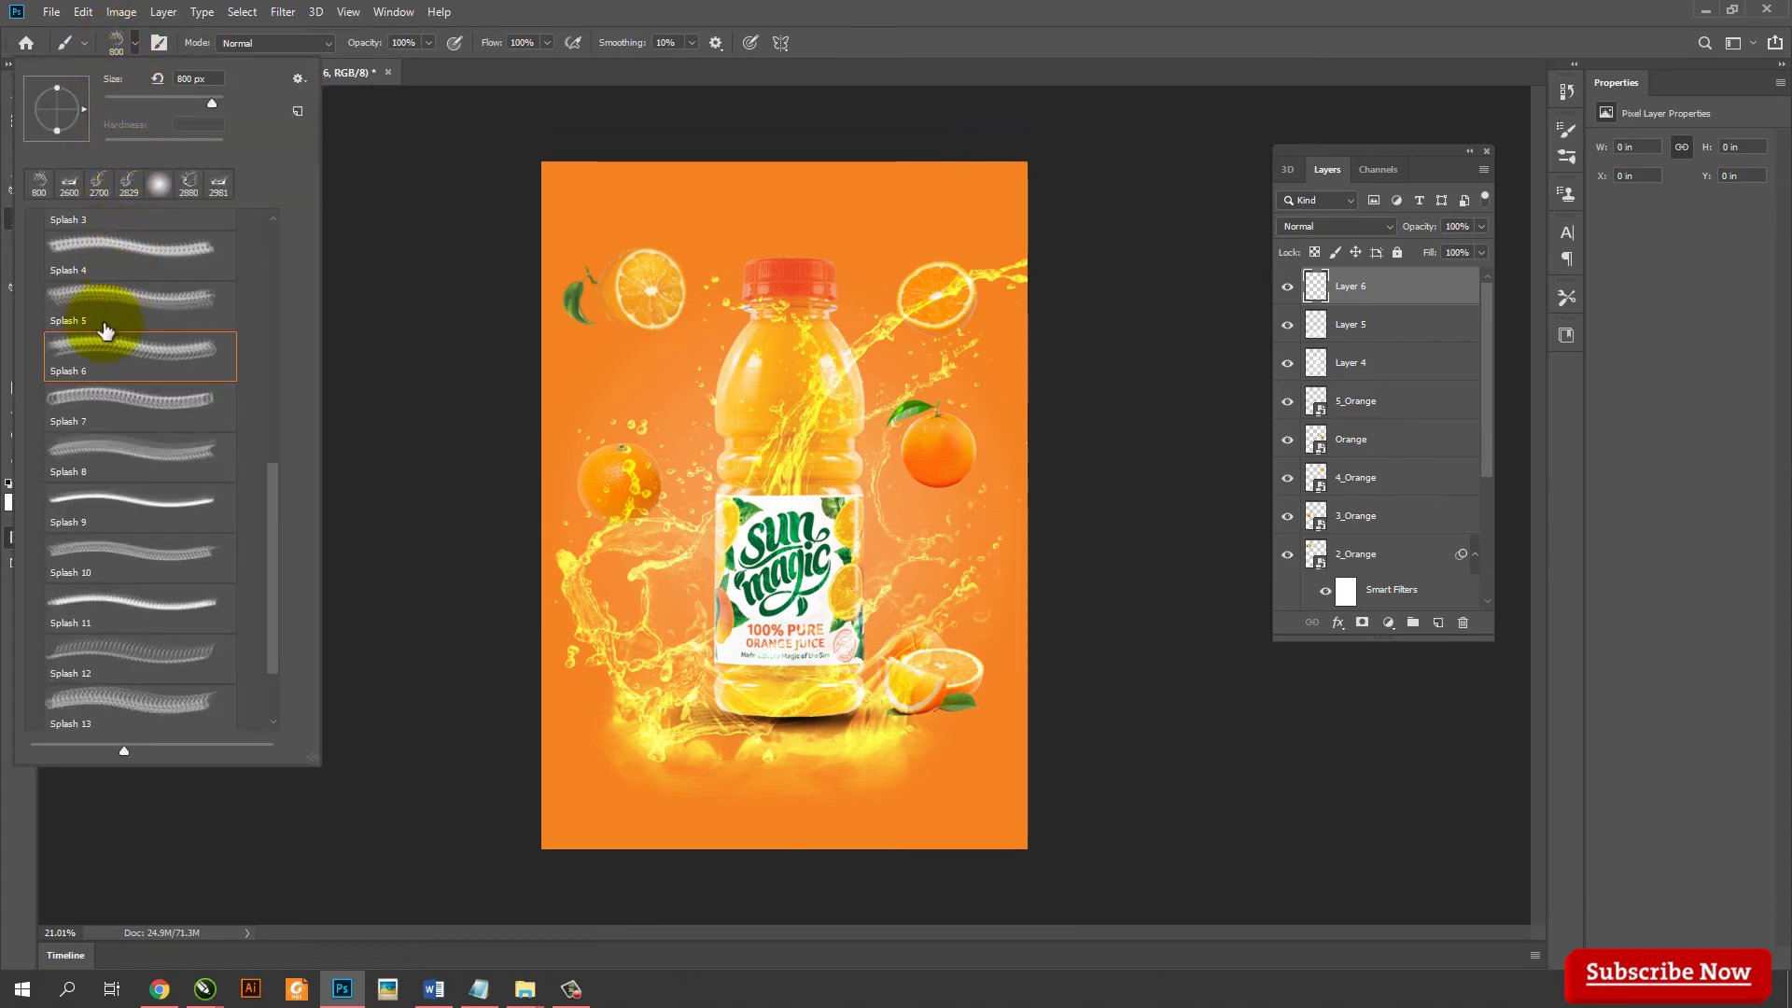
pyautogui.click(84, 399)
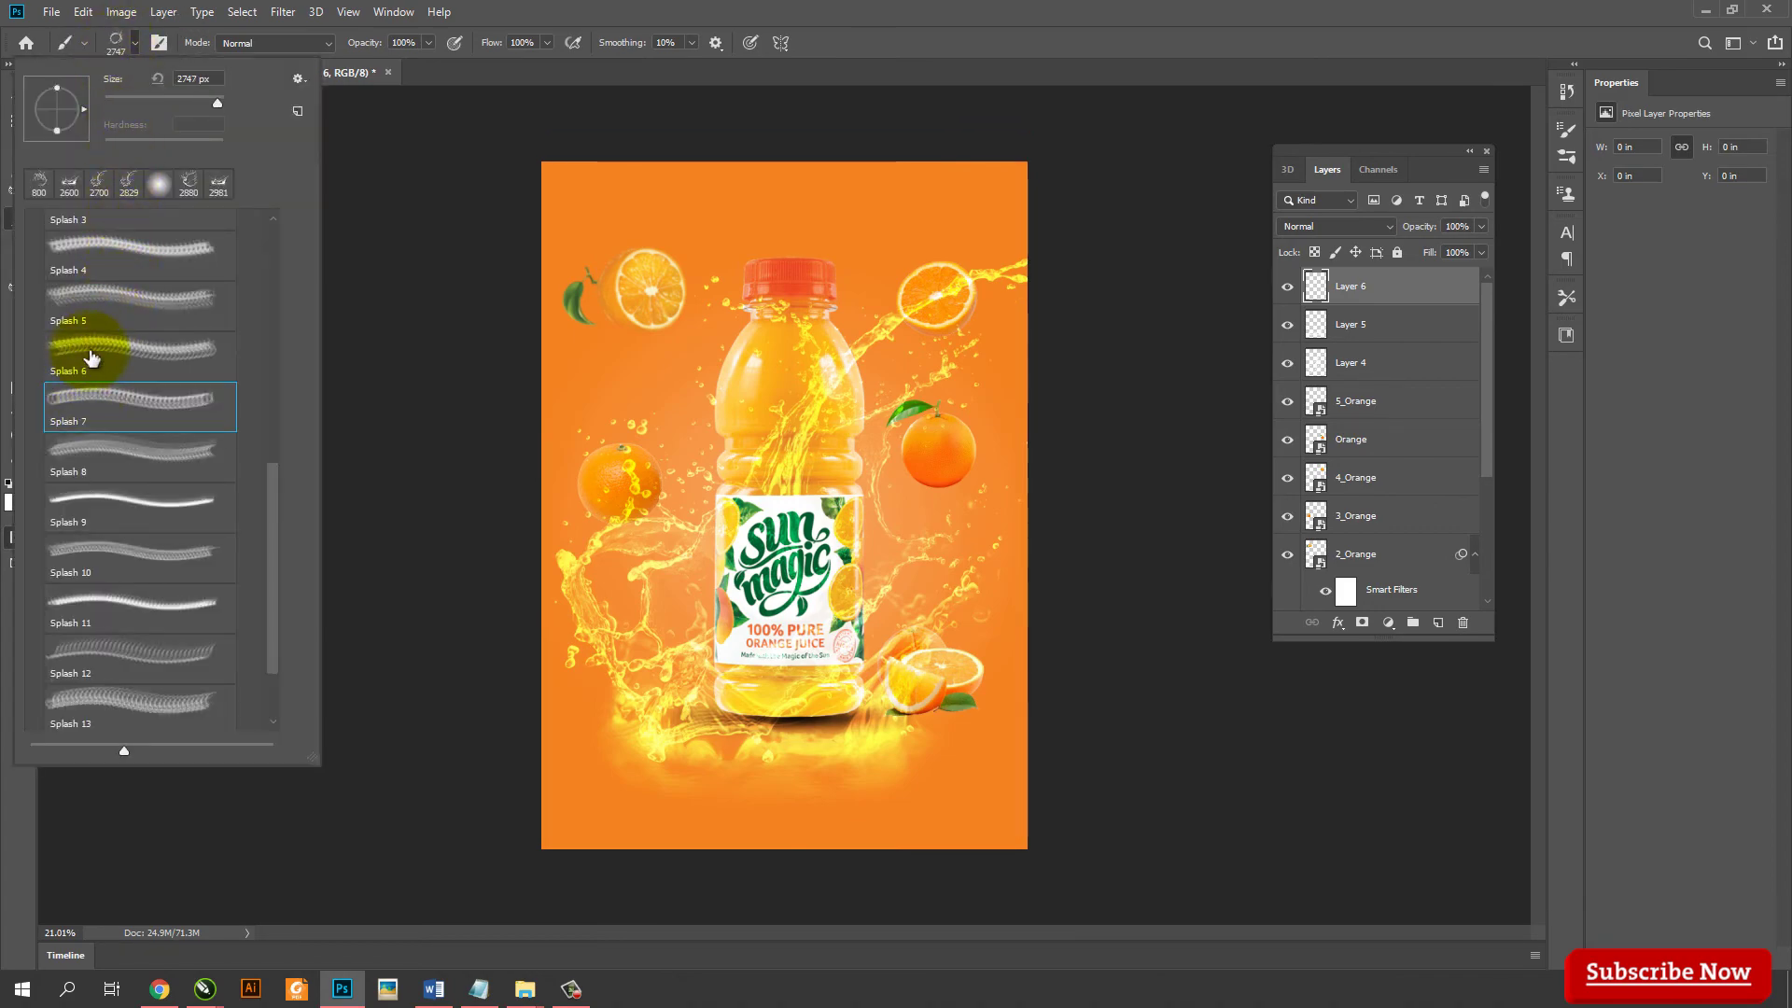
pyautogui.doubleClick(136, 355)
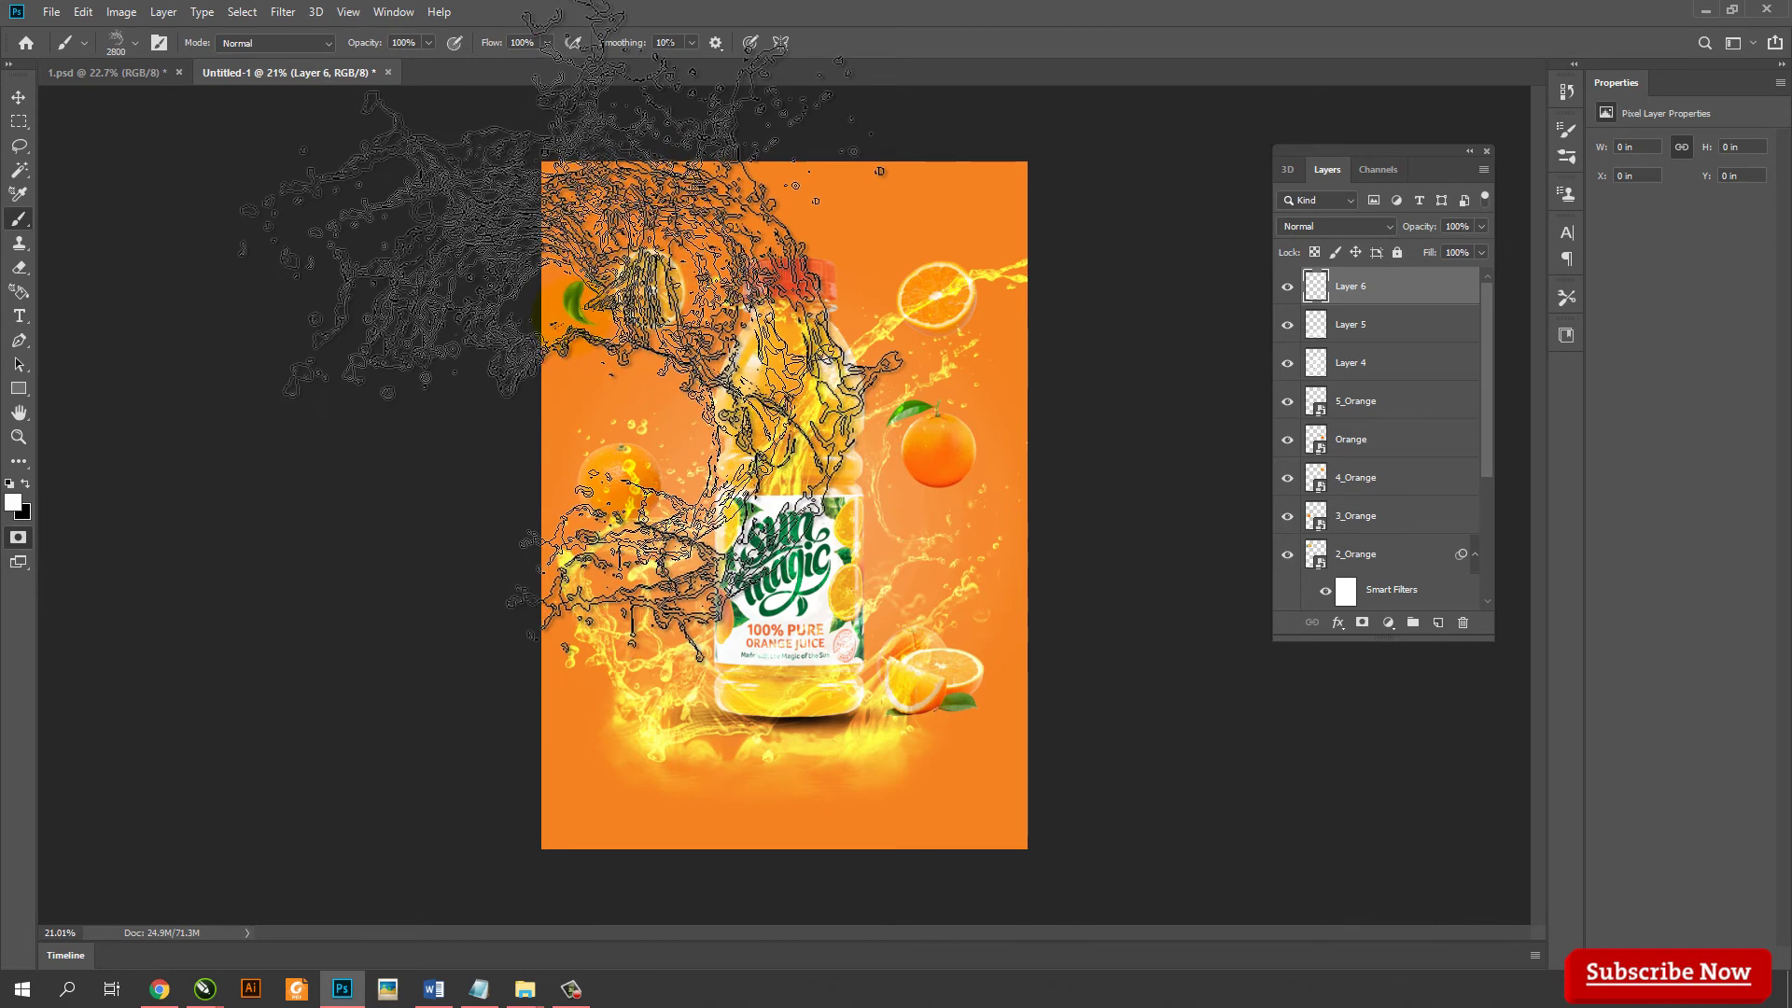
pyautogui.press('[')
pyautogui.press('[')
pyautogui.press('[')
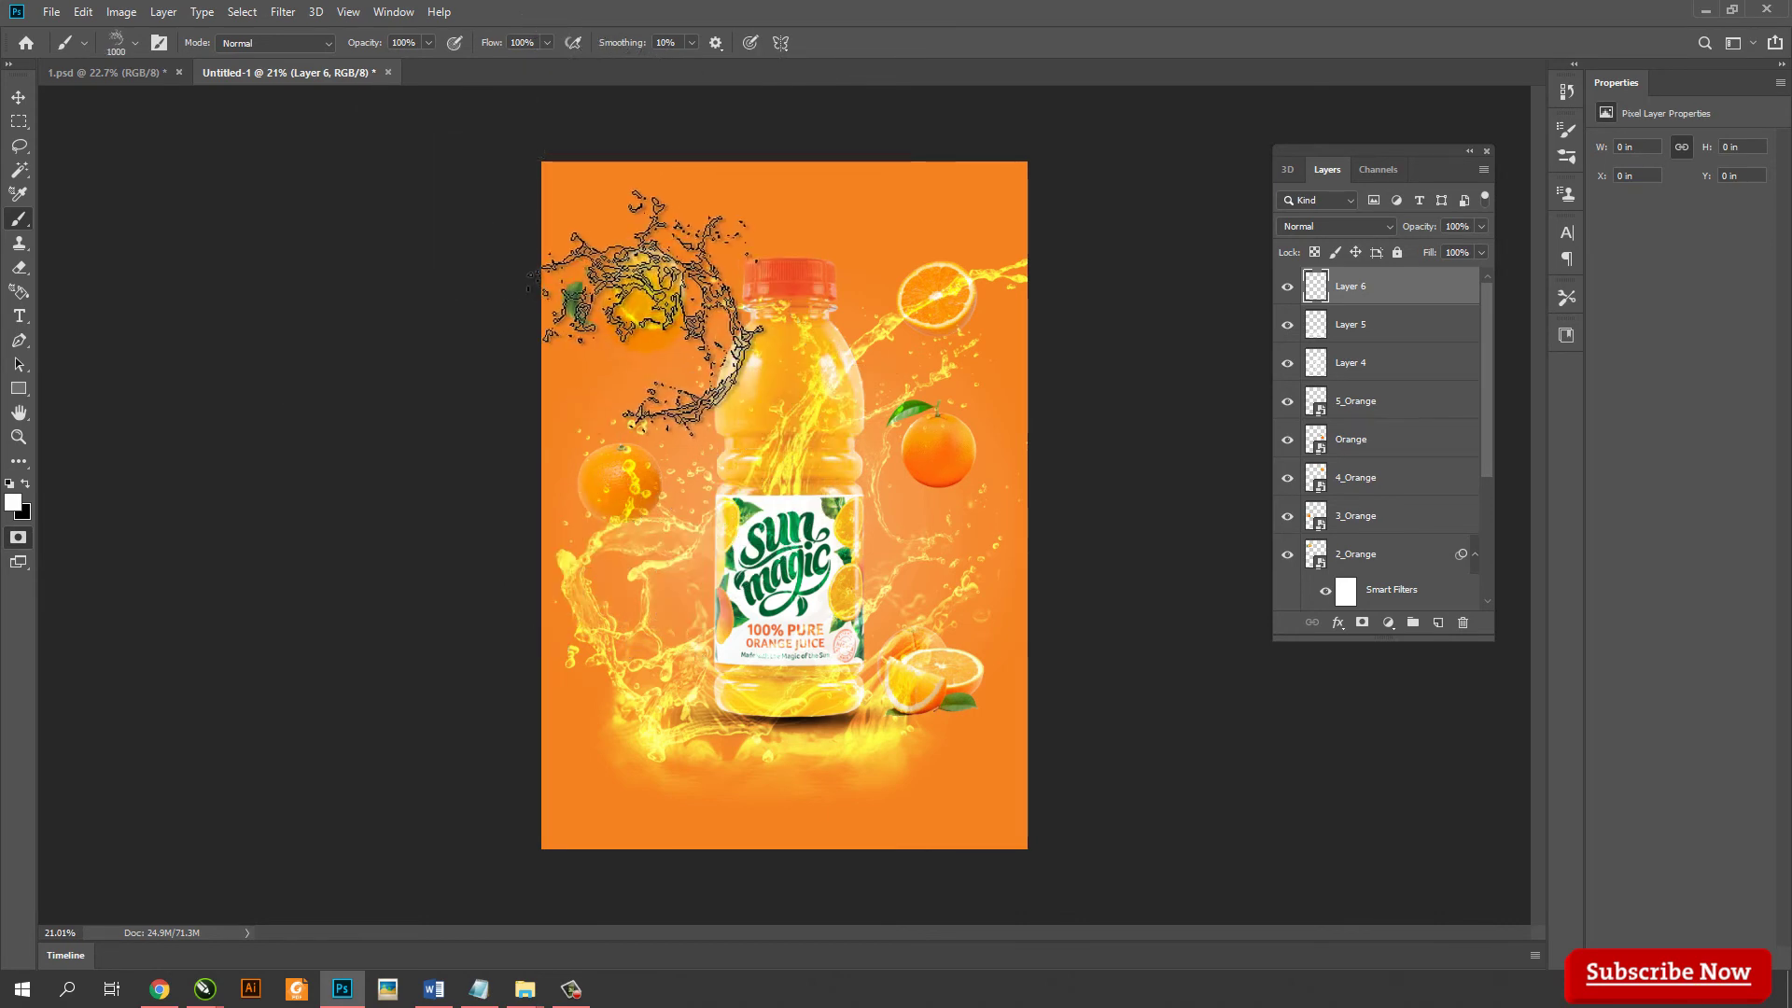
pyautogui.click(664, 337)
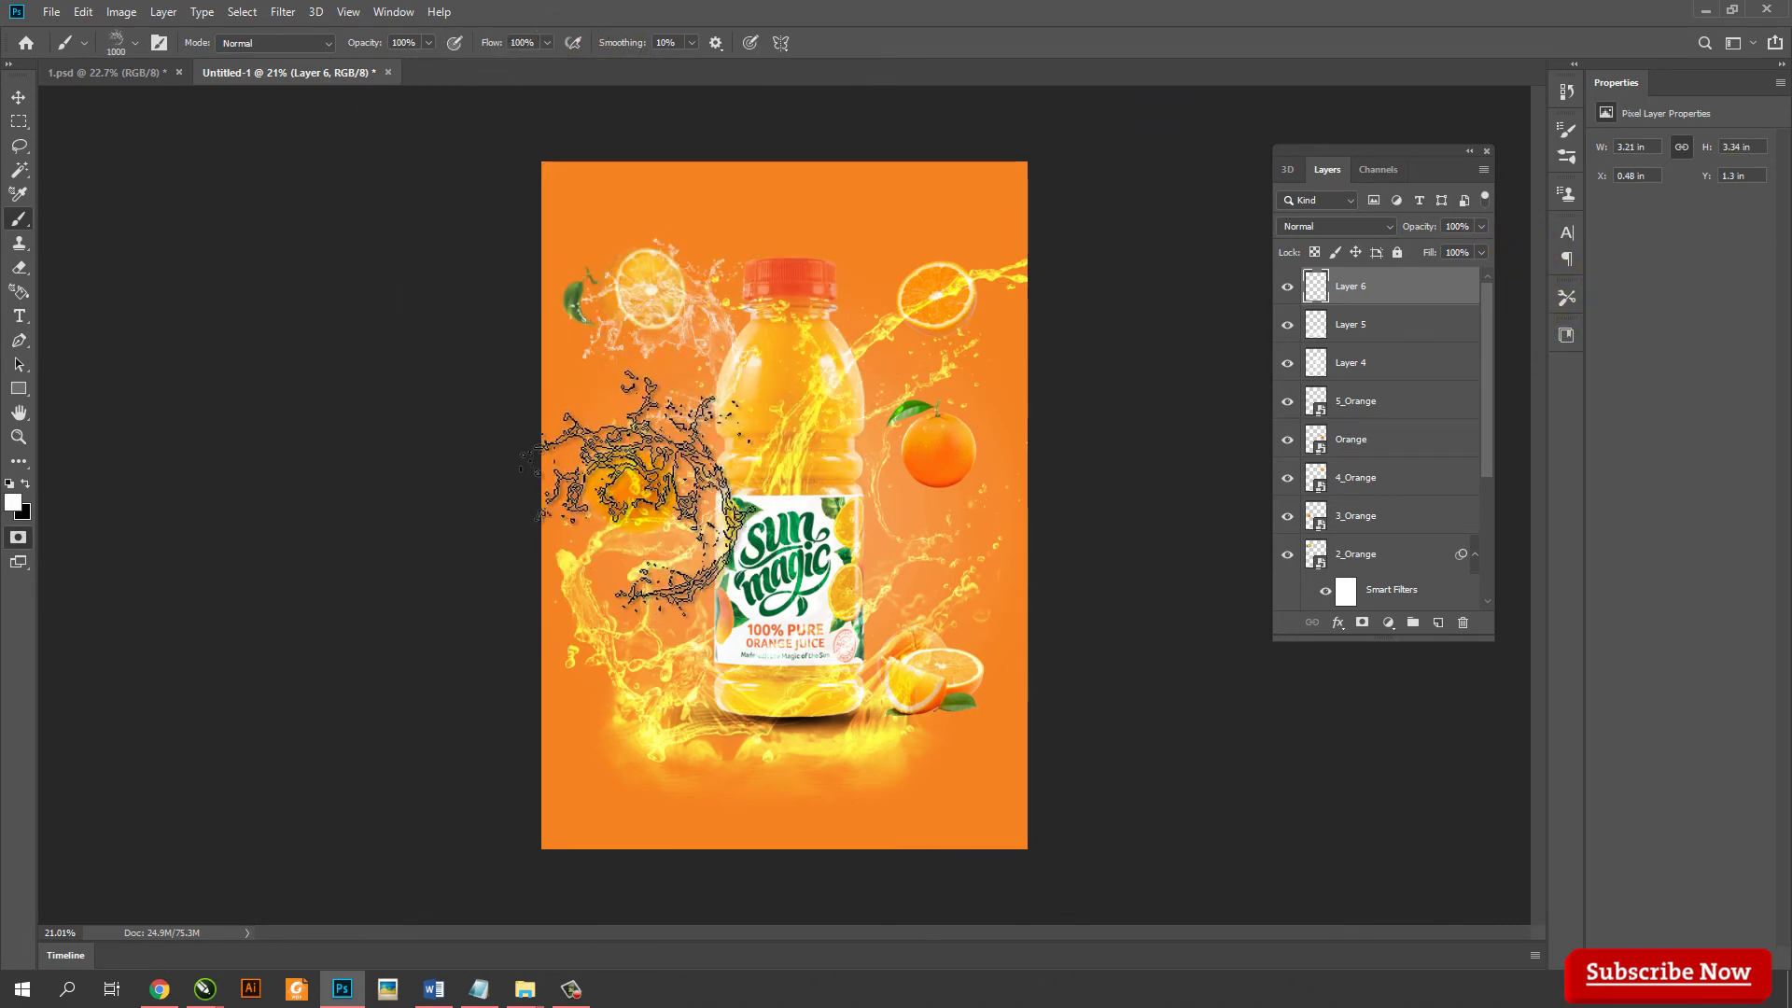
# Set Layer 6 to Overlay and add splashes beside the right and left oranges
pyautogui.click(1377, 227)
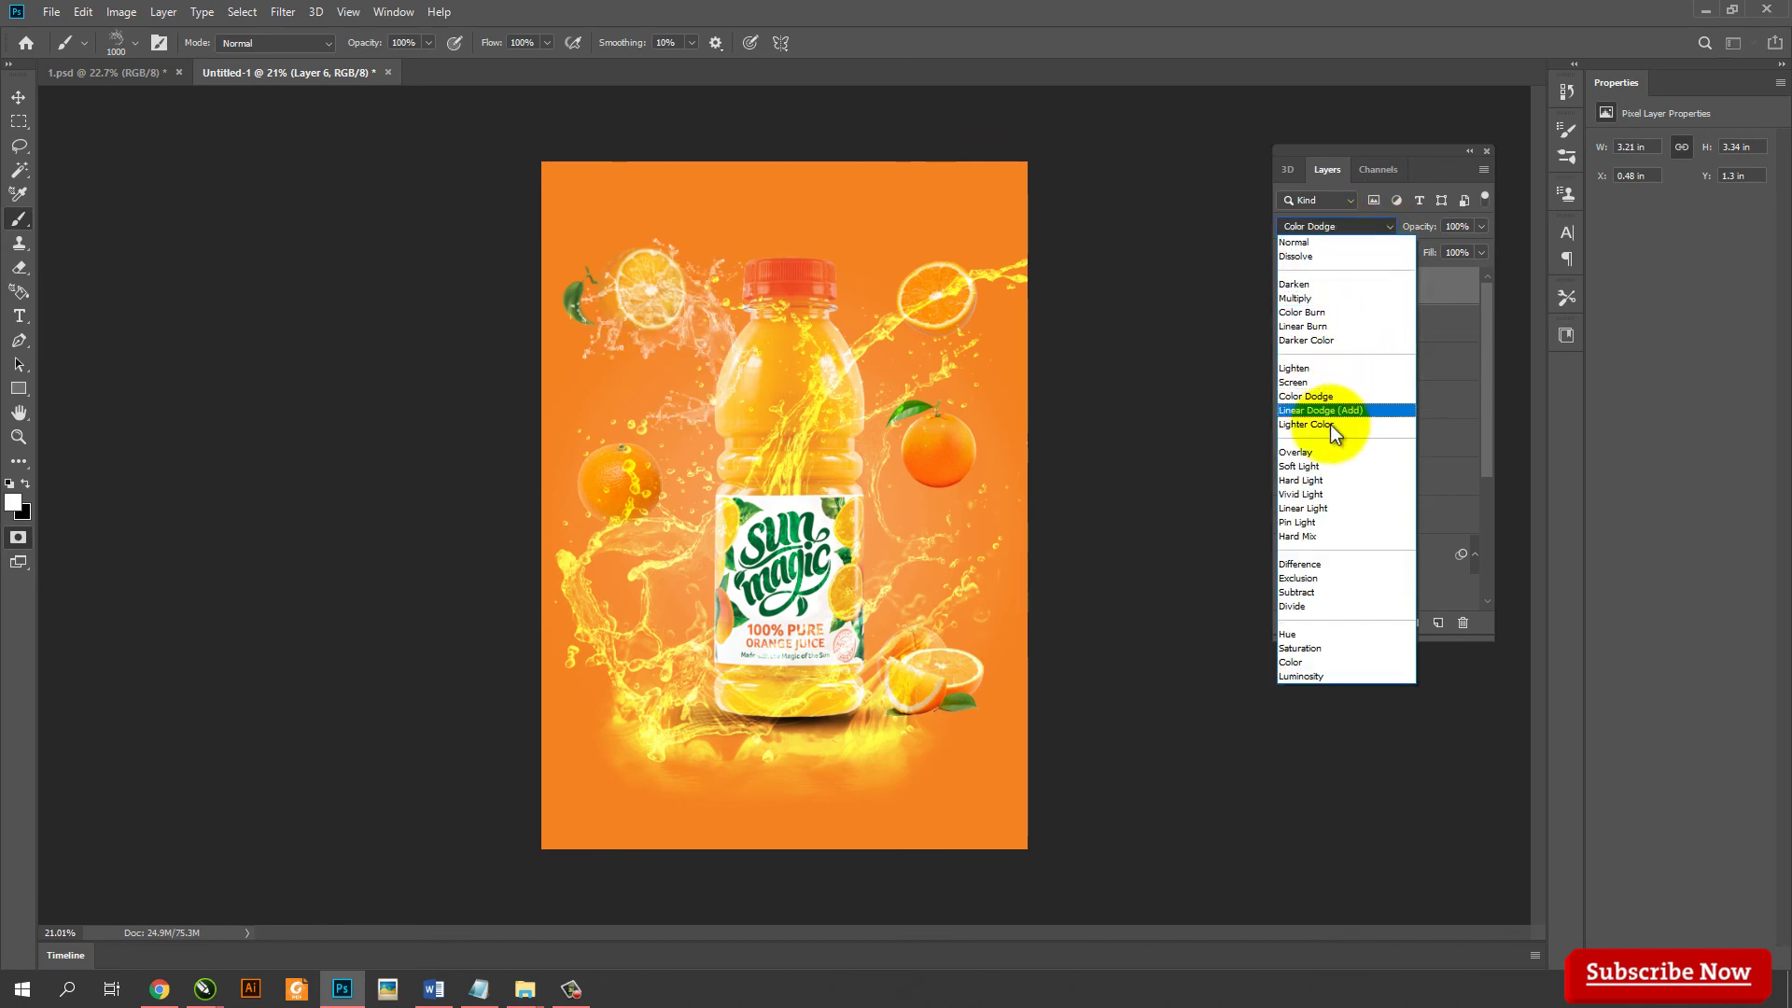
pyautogui.click(1337, 461)
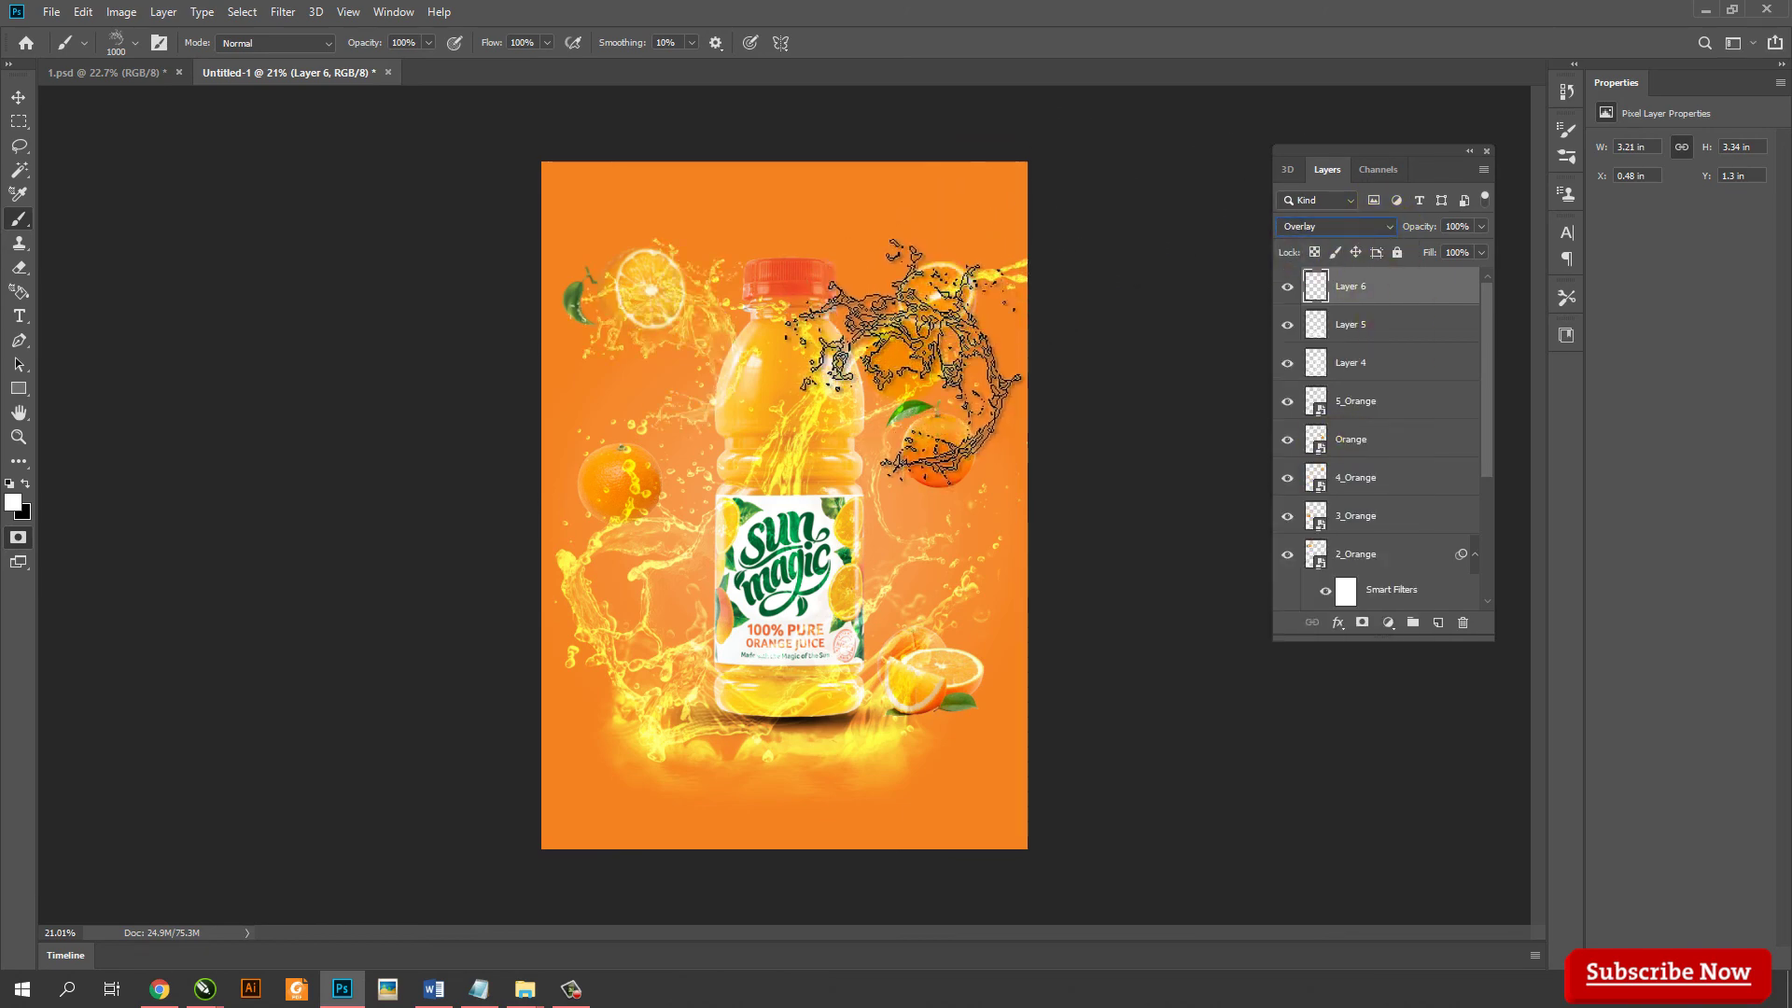
pyautogui.click(910, 360)
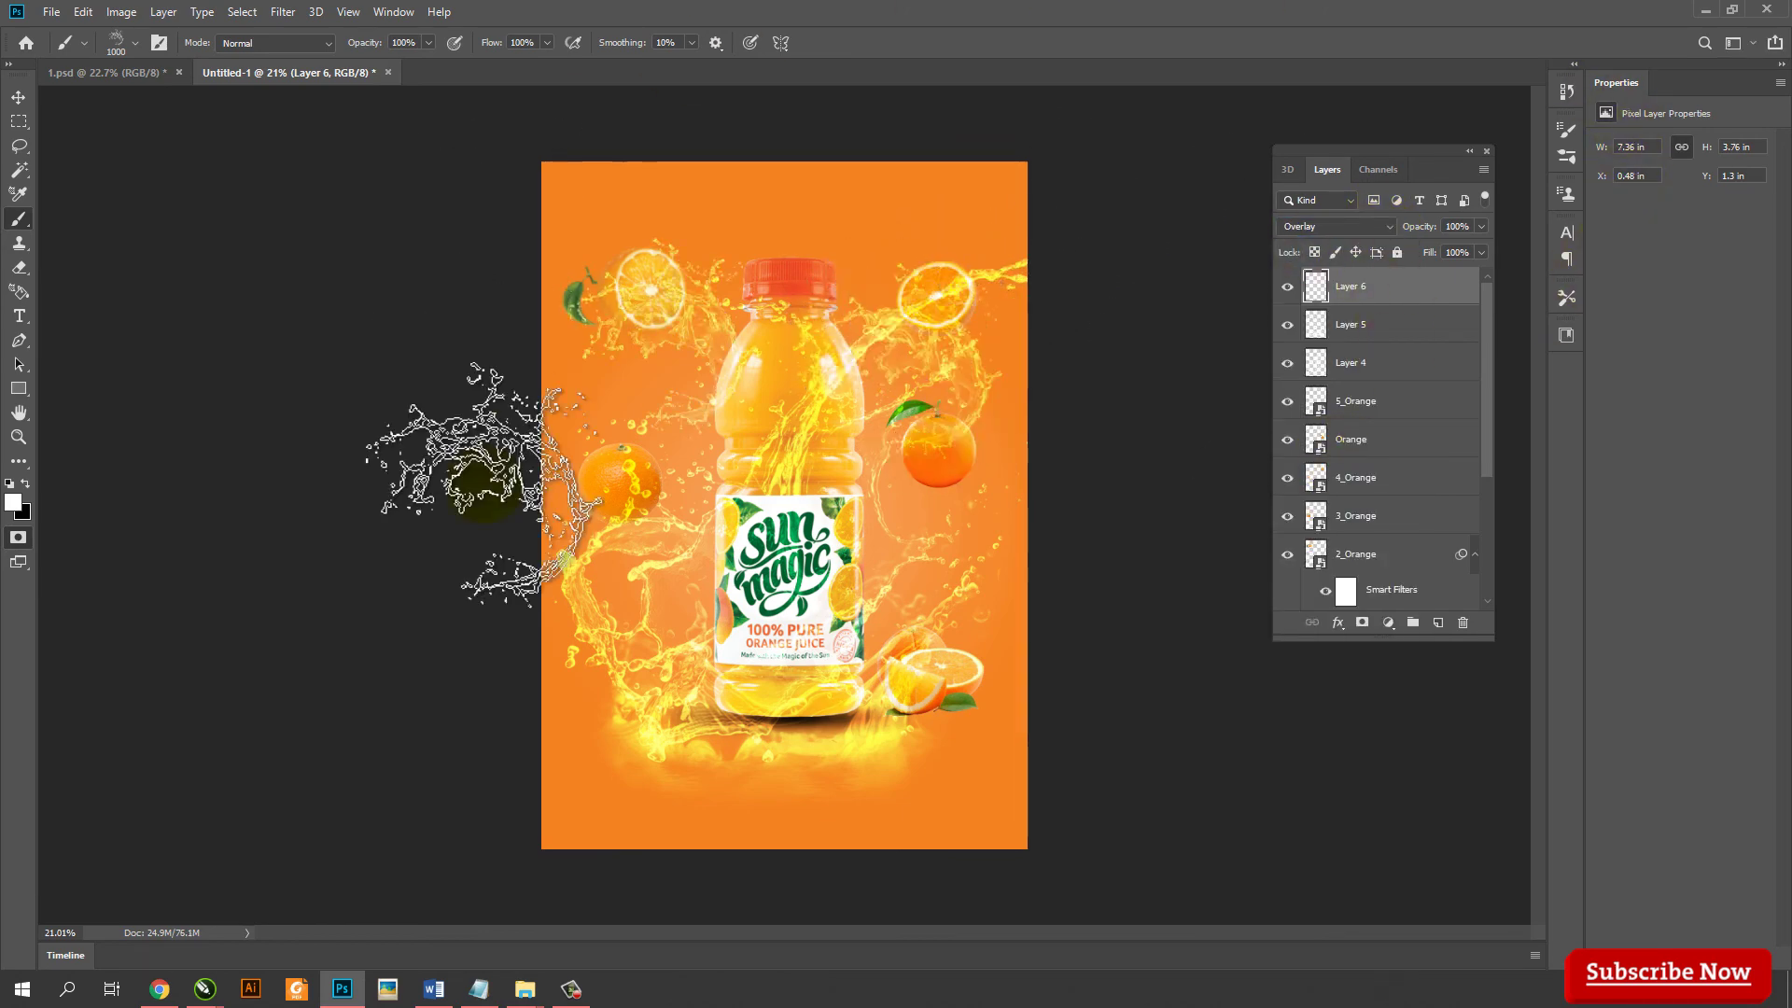
pyautogui.click(835, 676)
pyautogui.click(19, 98)
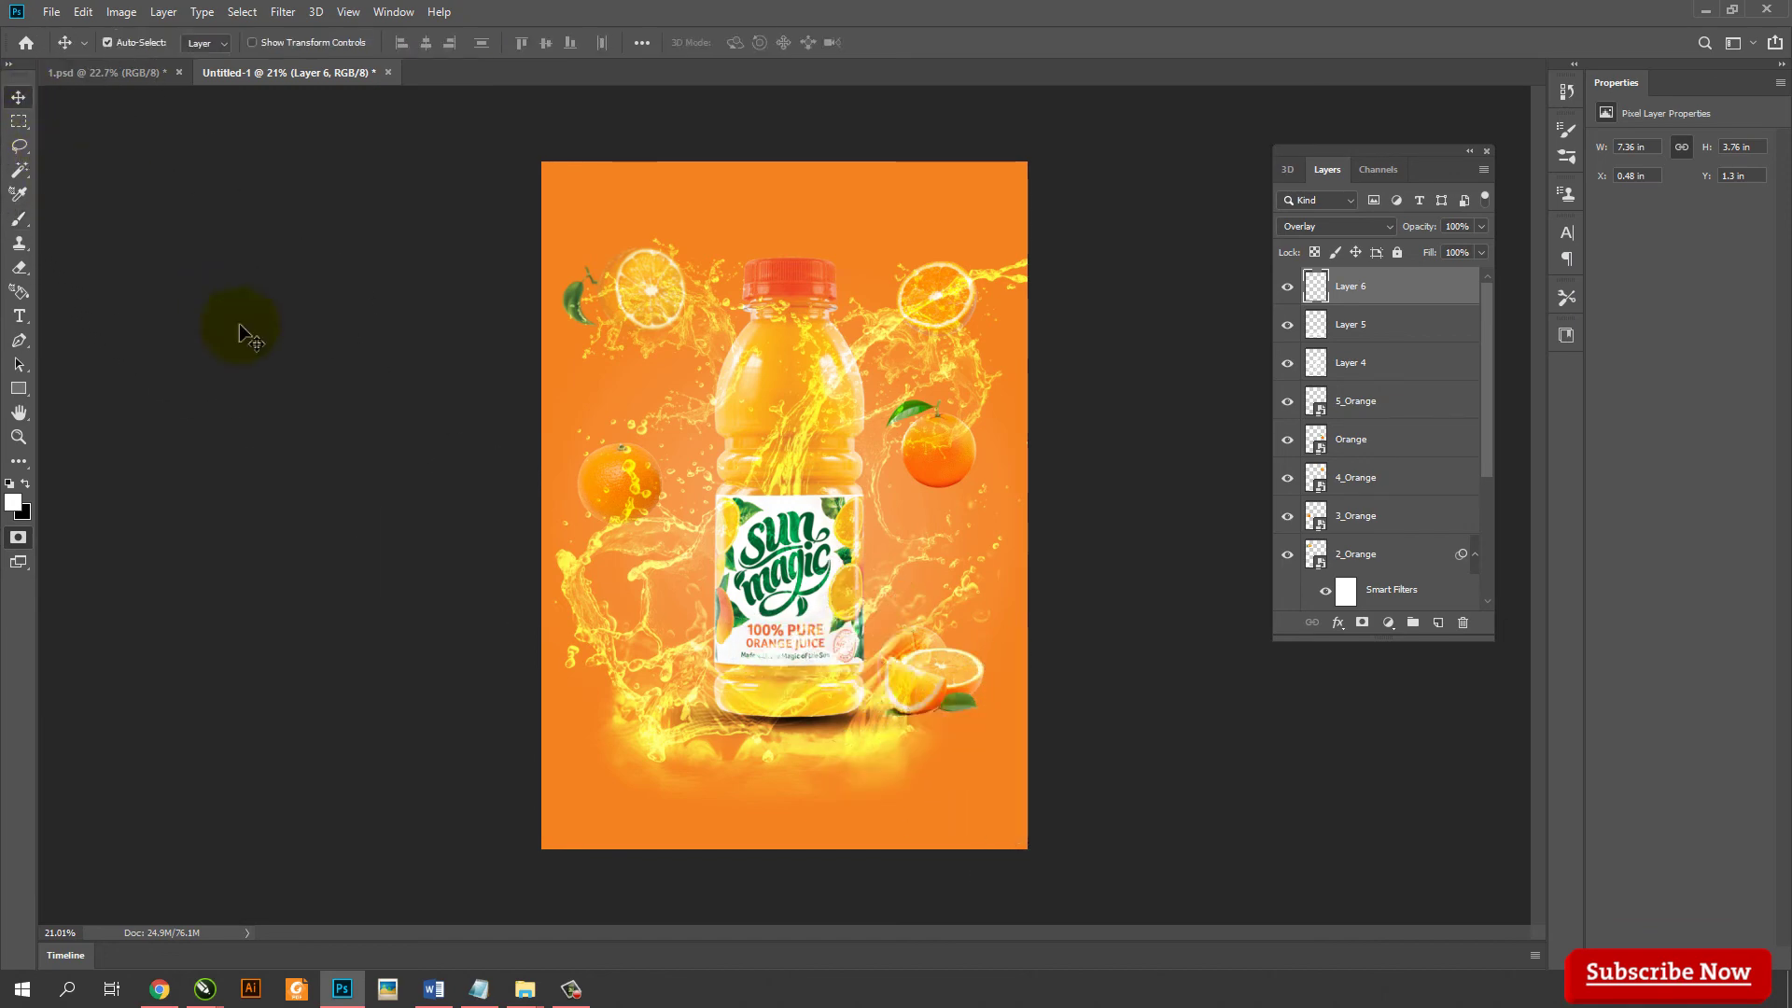
pyautogui.moveTo(1288, 298)
pyautogui.mouseDown()
pyautogui.moveTo(1314, 545)
pyautogui.moveTo(1289, 521)
pyautogui.moveTo(1342, 258)
pyautogui.moveTo(1340, 280)
pyautogui.mouseUp()
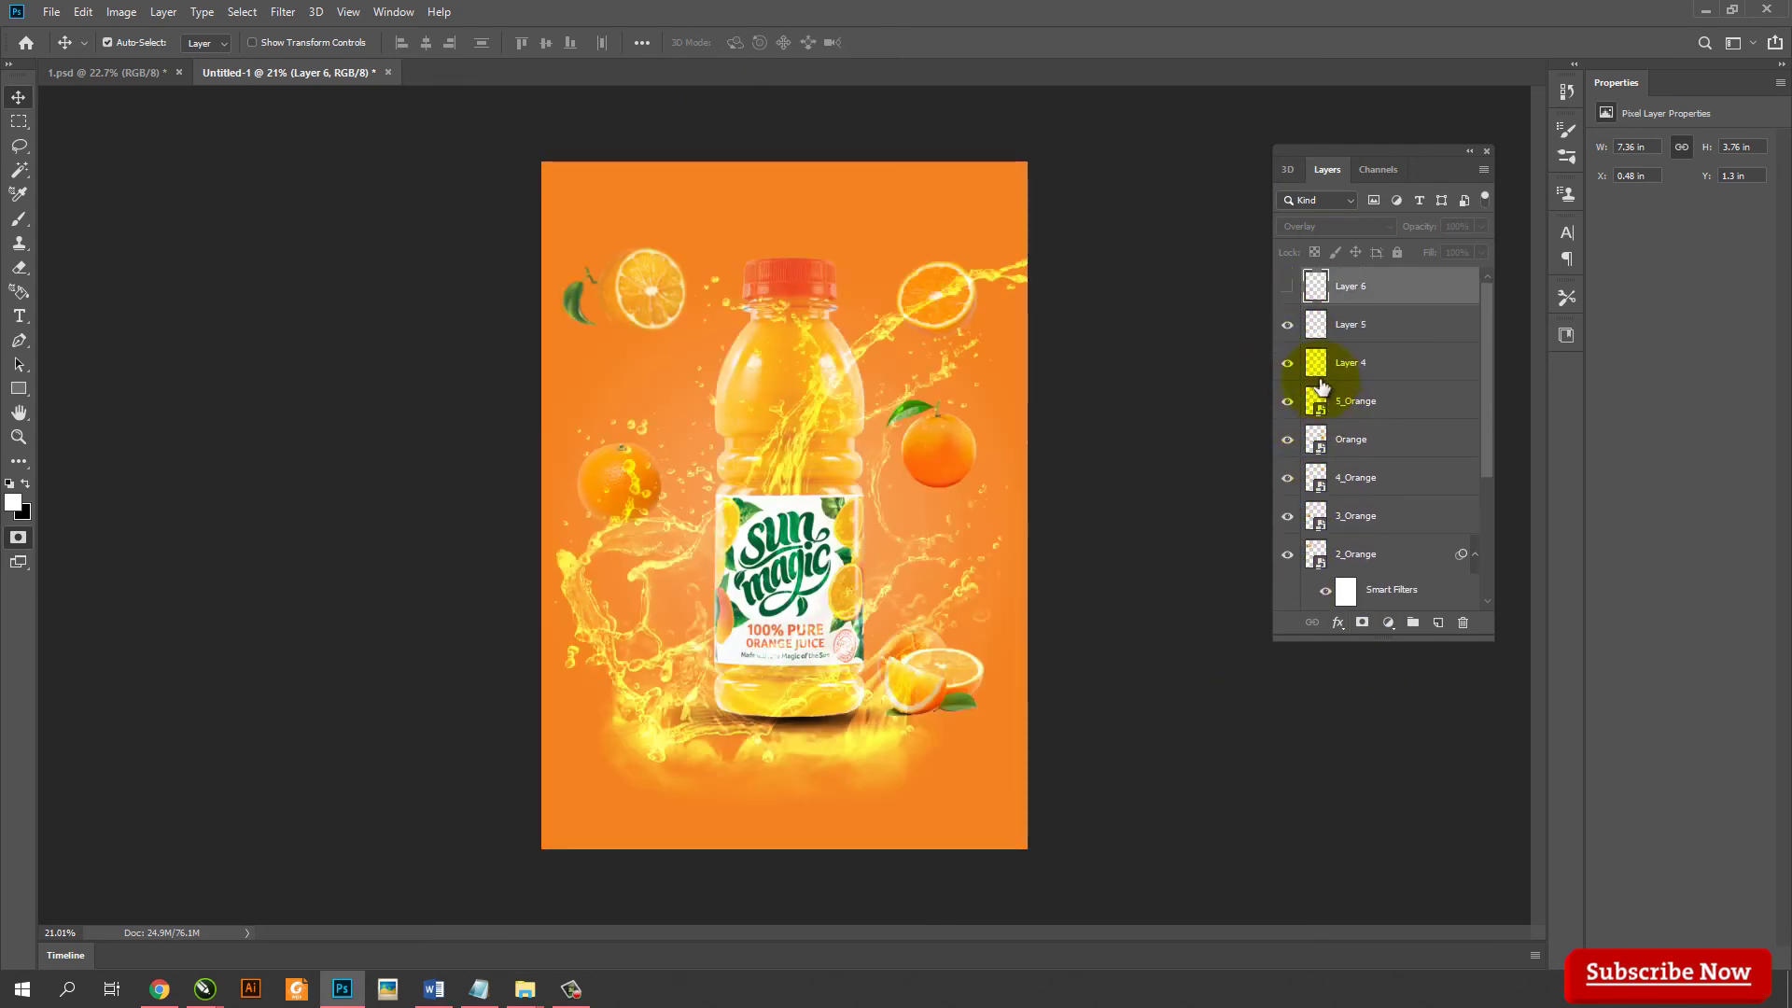
# Group Layer 6 through Layer 1 into Group 1, duplicate it, and merge the copy
pyautogui.click(1377, 308)
pyautogui.scroll(-3, 1375, 507)
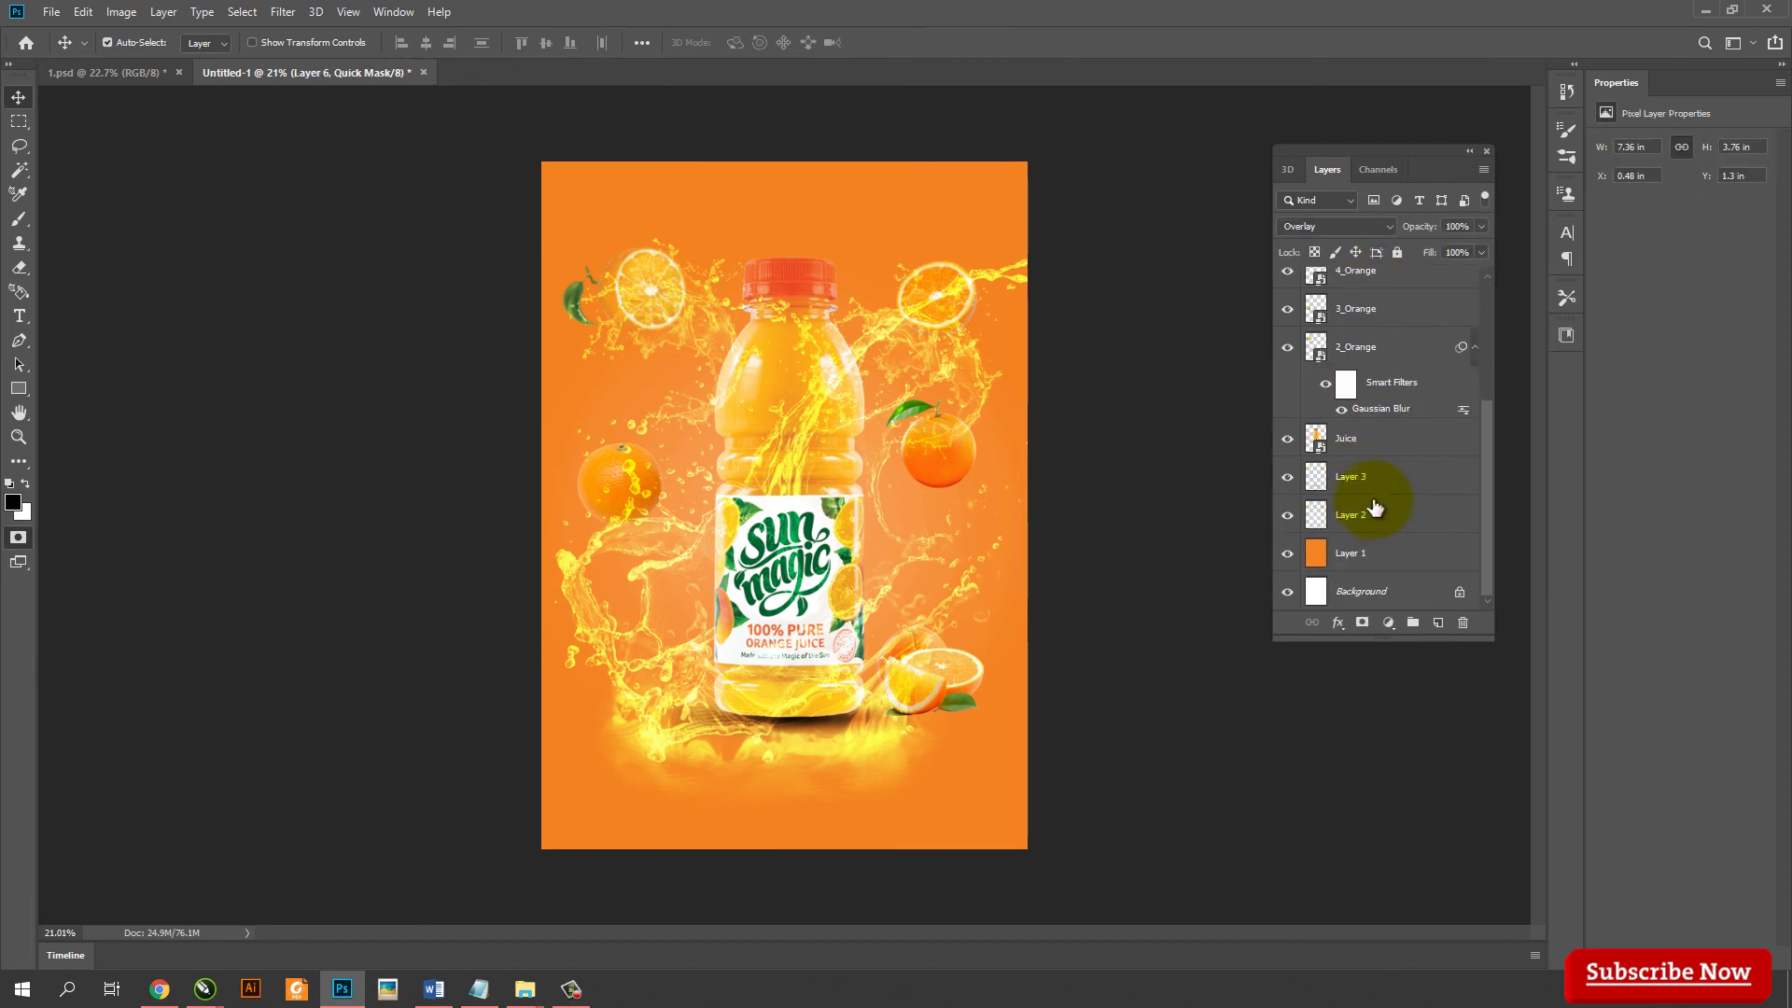
pyautogui.keyDown('shift'); pyautogui.click(1406, 564); pyautogui.keyUp('shift')
pyautogui.hotkey('ctrl', 'g')
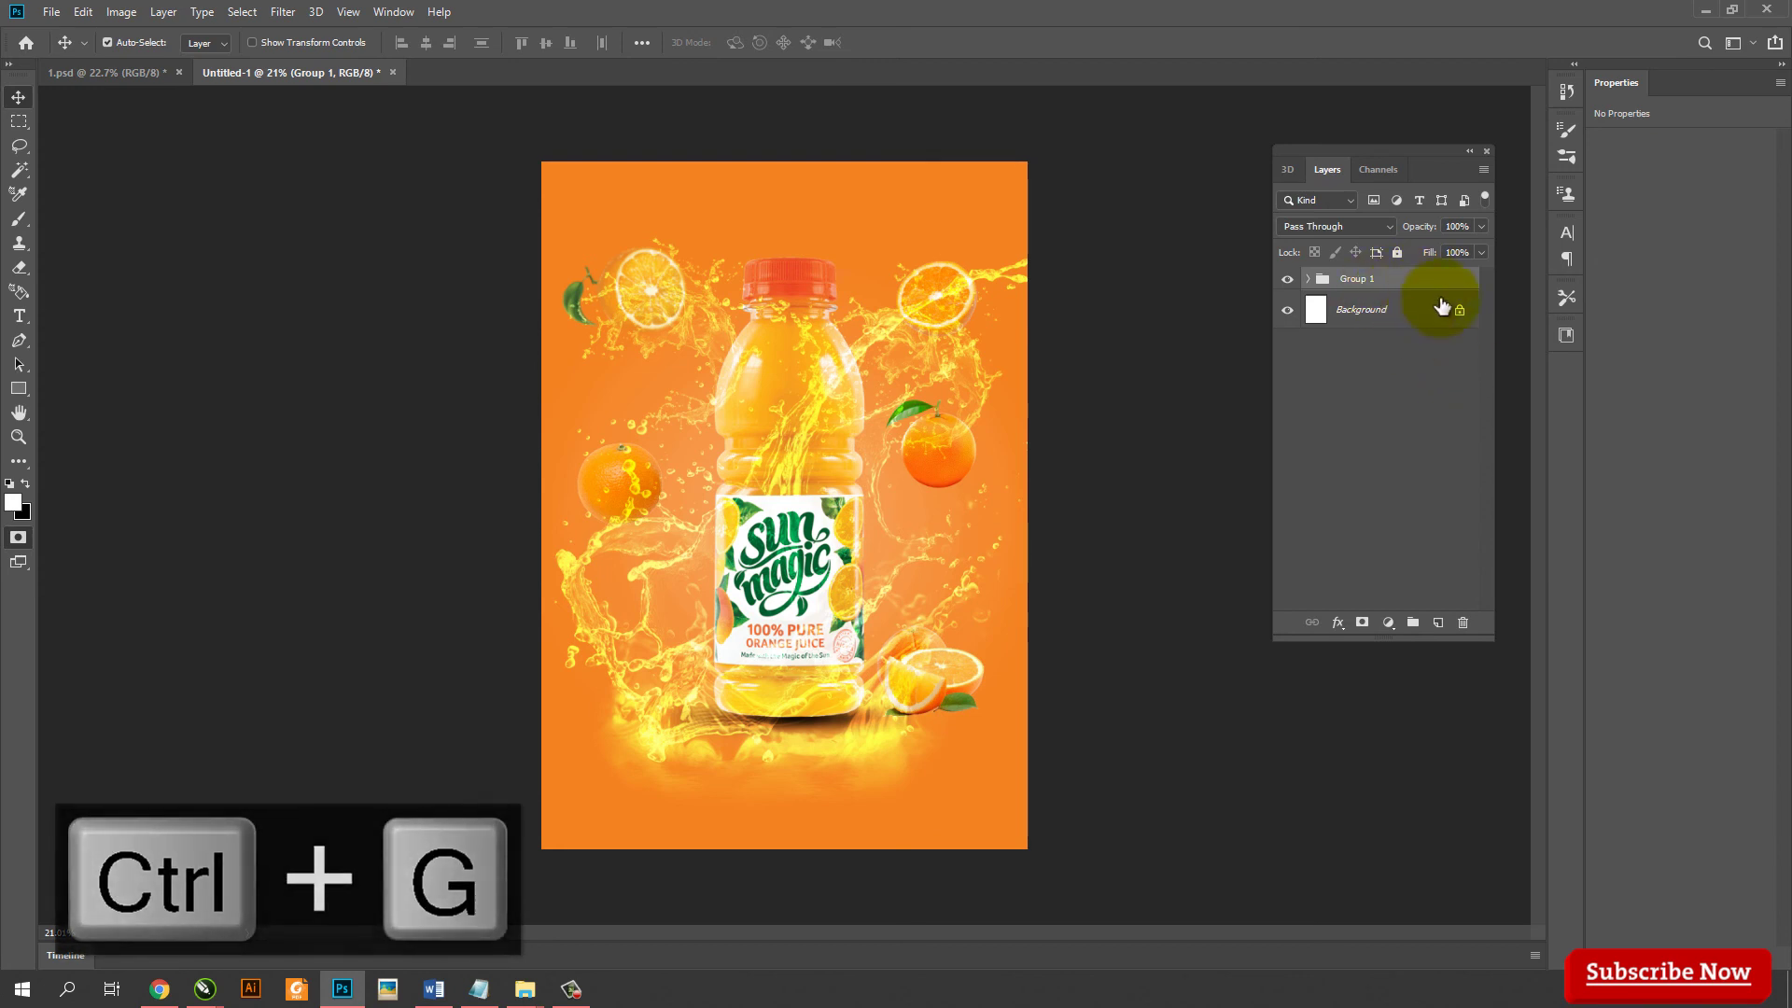
pyautogui.hotkey('ctrl', 'j')
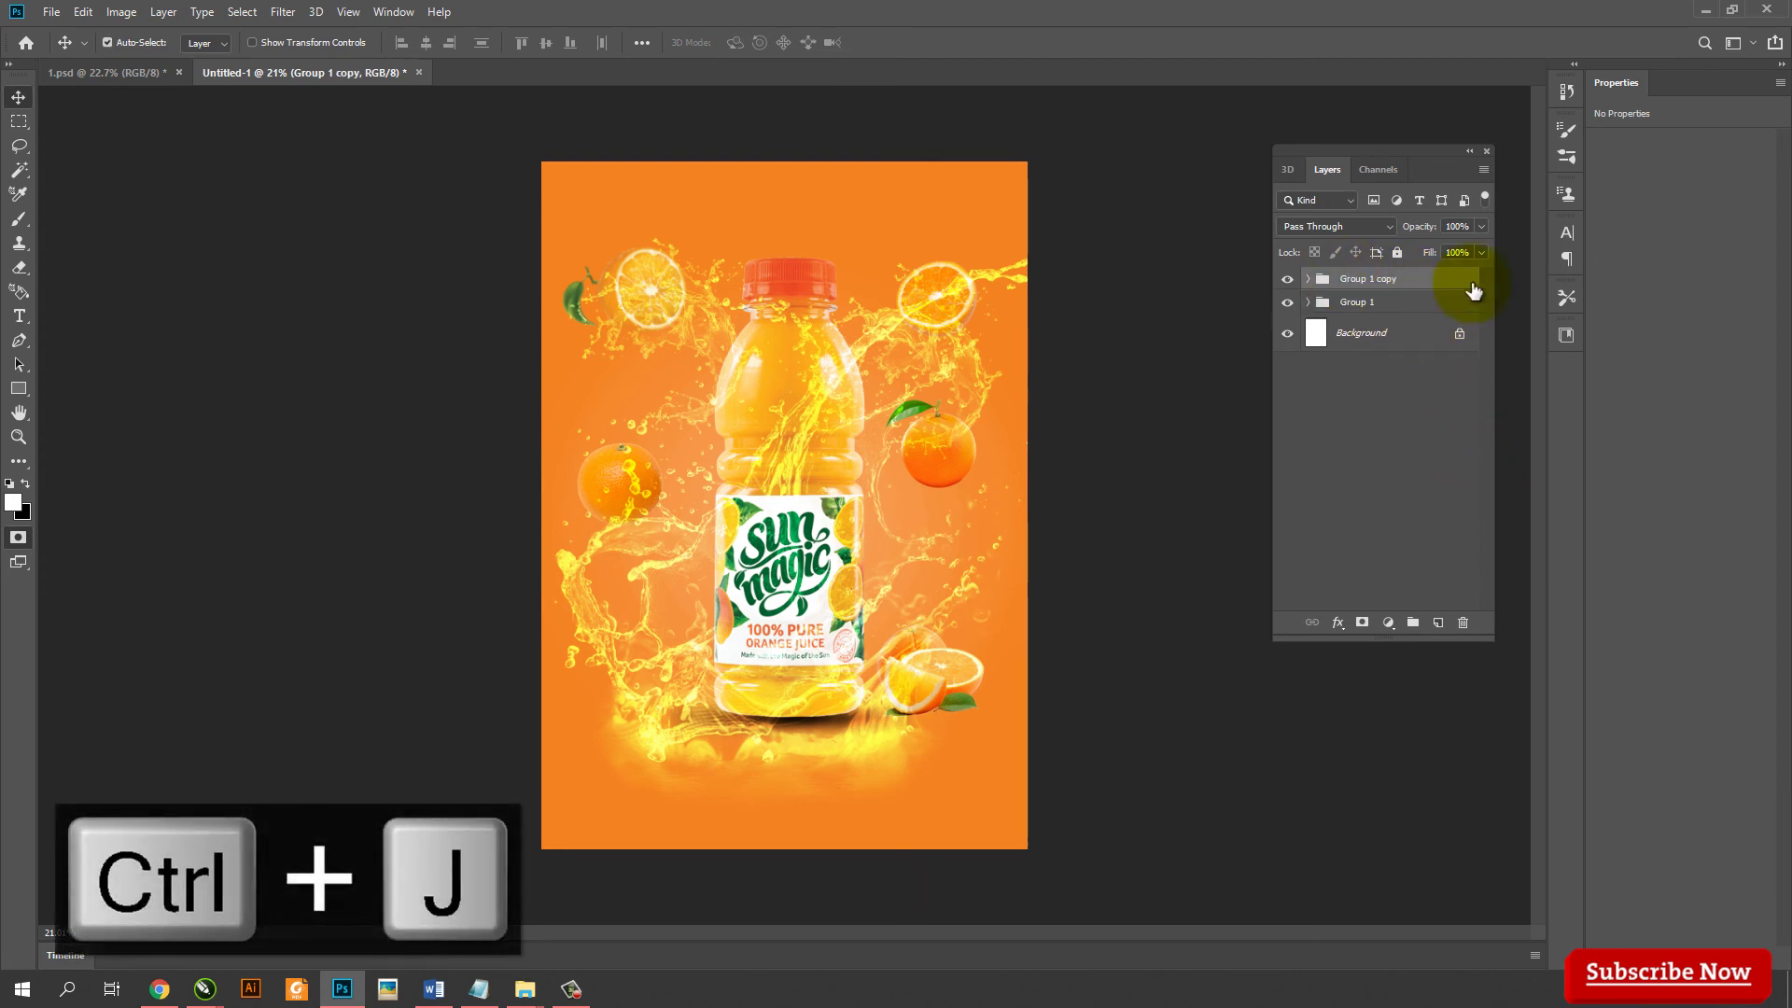
pyautogui.hotkey('ctrl', 'e')
pyautogui.hotkey('ctrl', 'b')
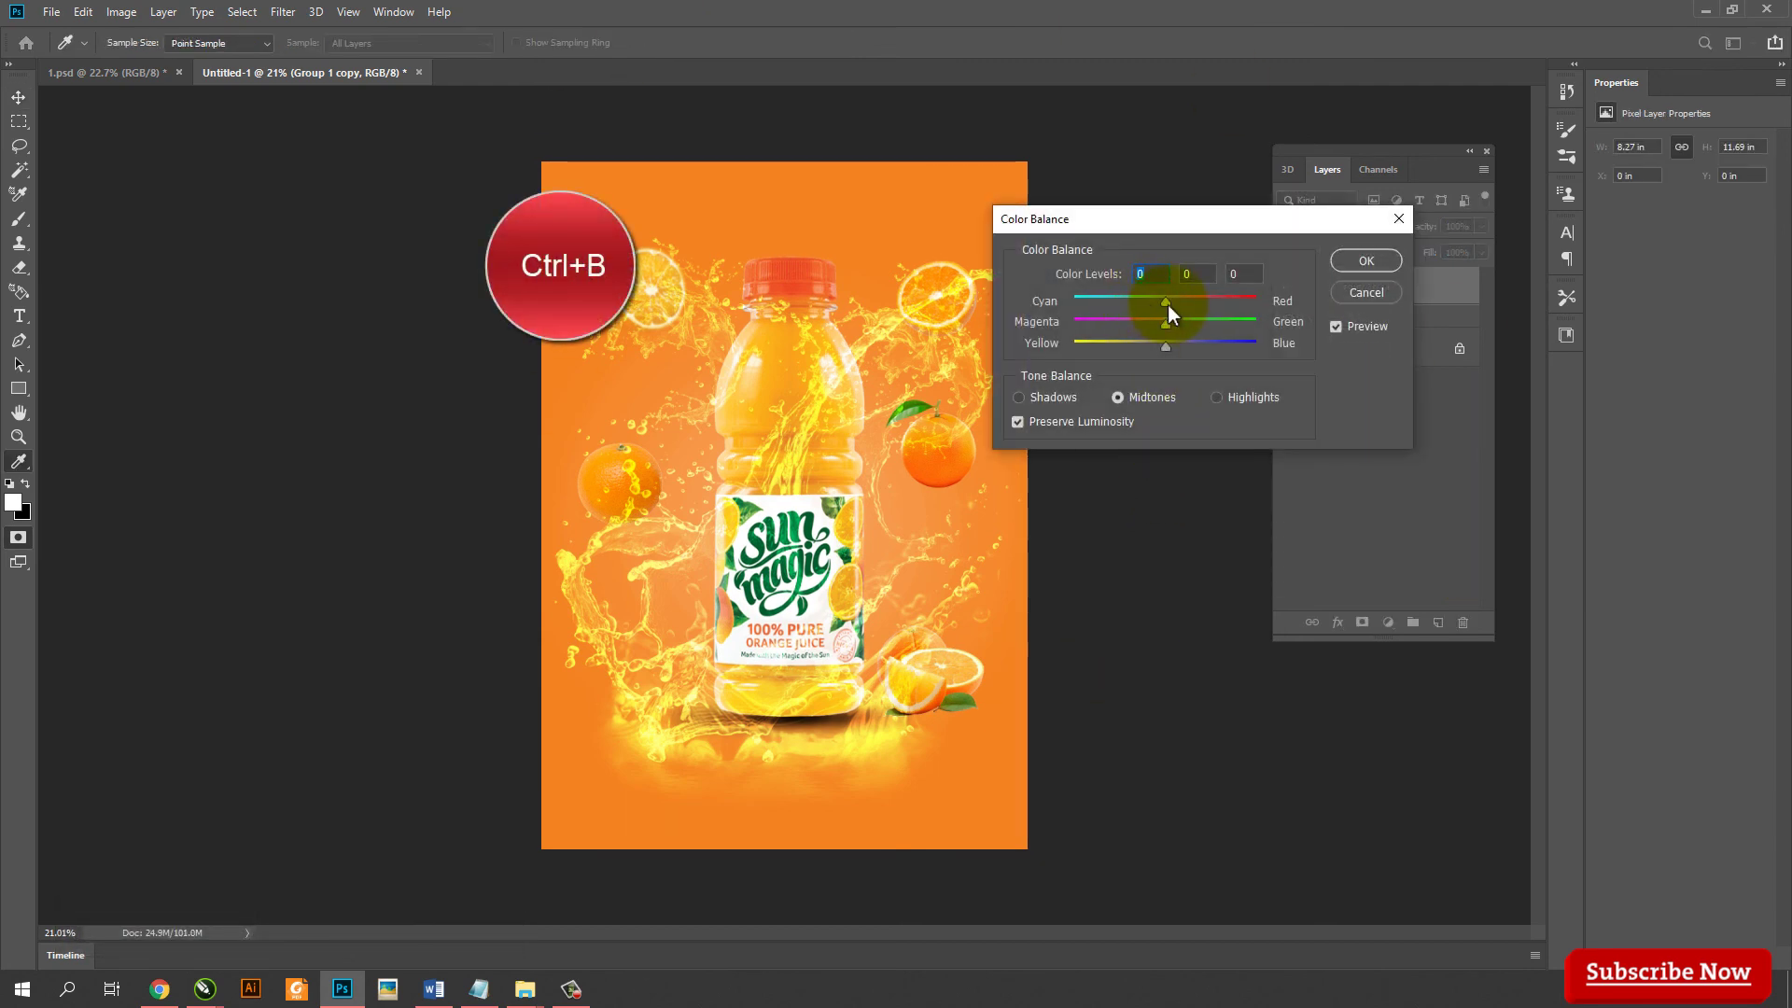
# Apply a +34 Cyan-Red midtone Color Balance to Group 1 copy and compare before/after
pyautogui.moveTo(1229, 304); pyautogui.dragTo(1232, 304)
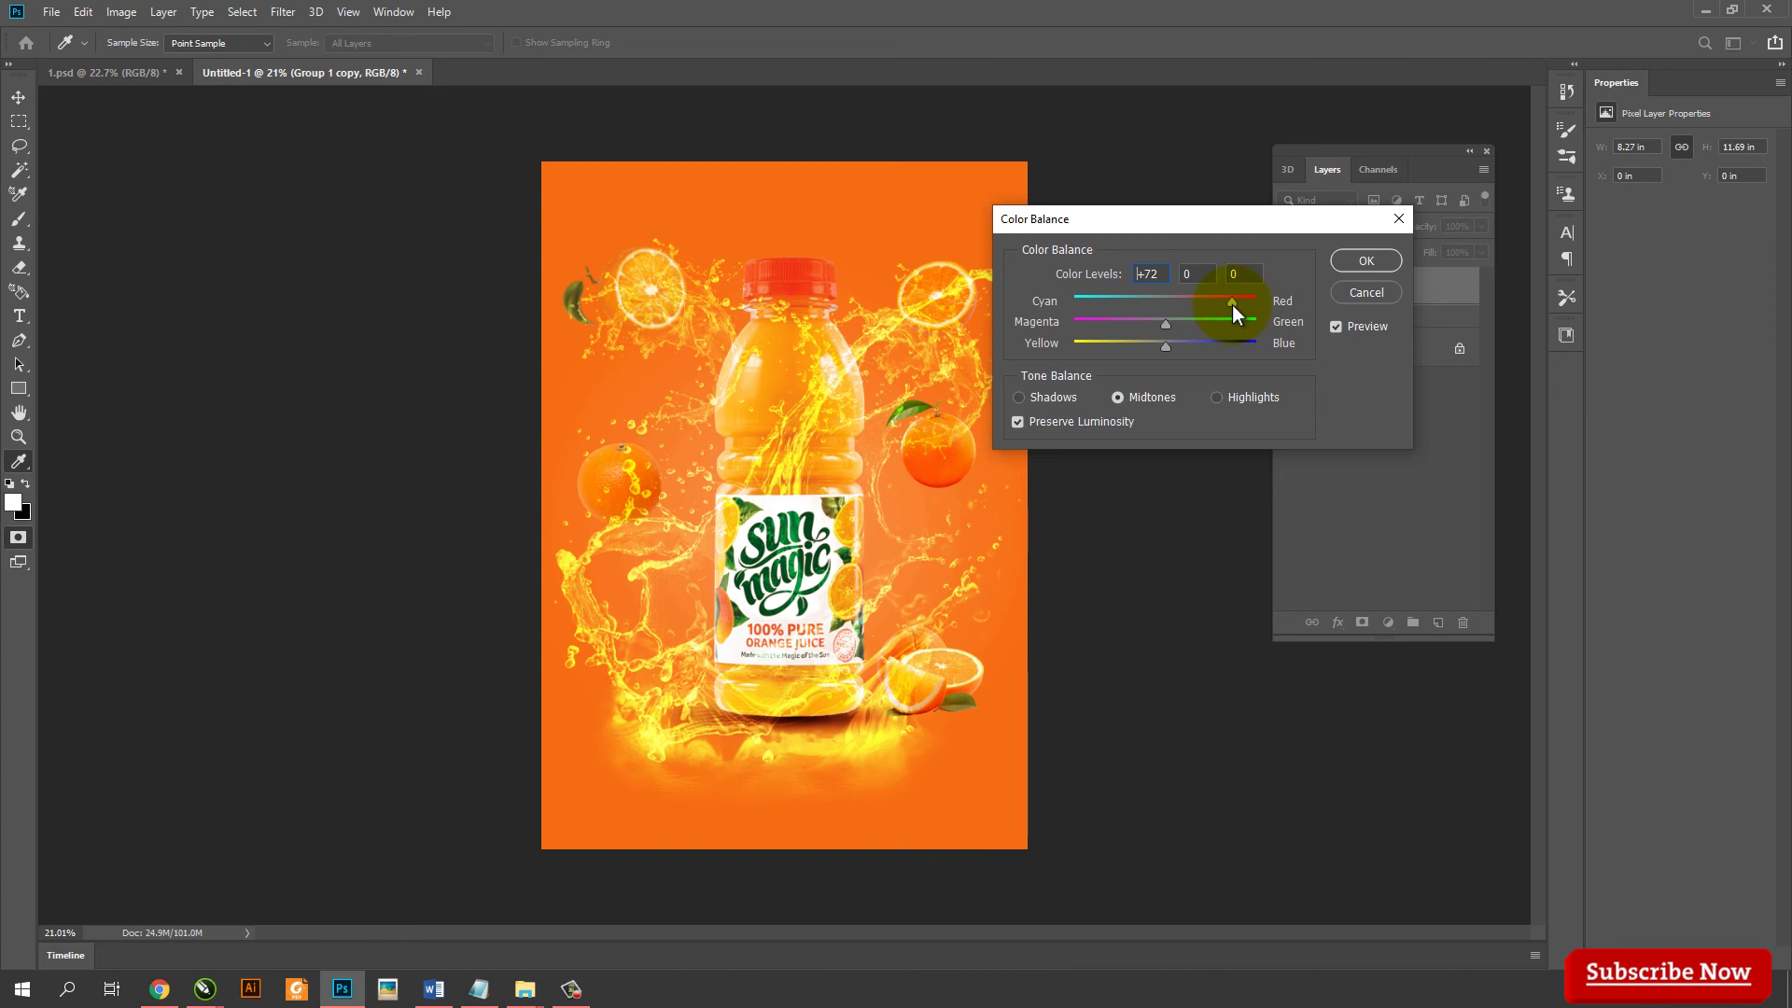
pyautogui.moveTo(1231, 305); pyautogui.dragTo(1199, 320)
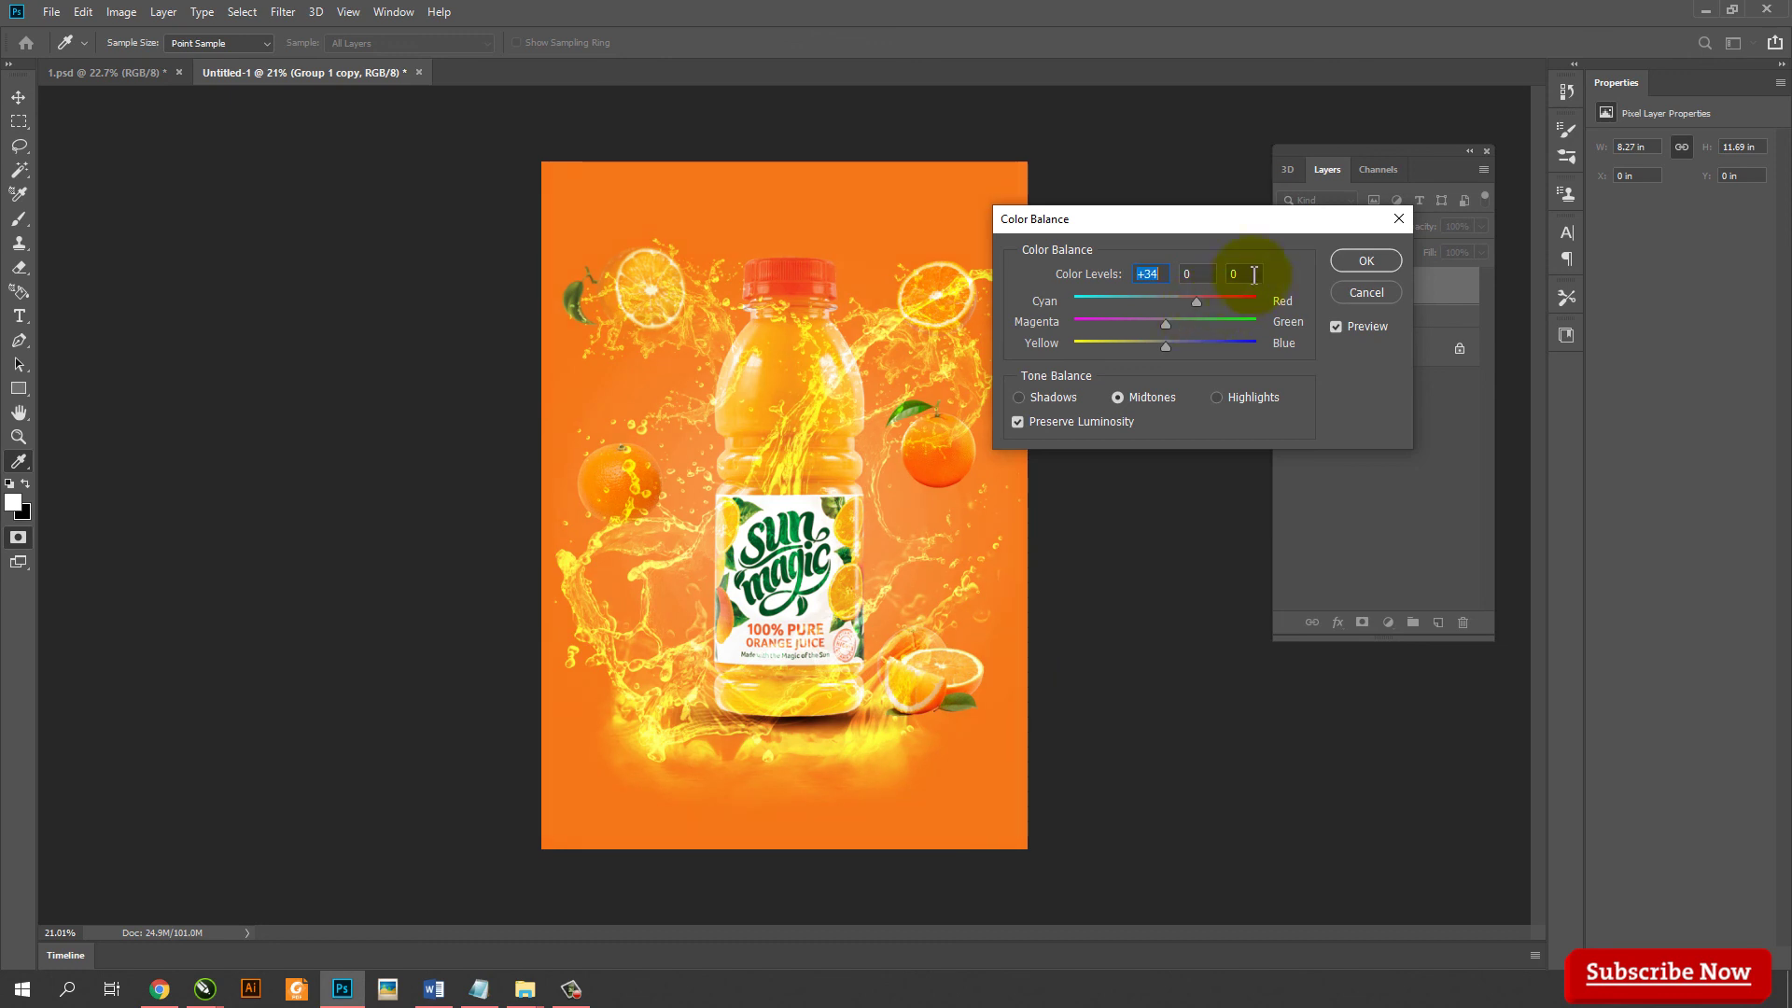
pyautogui.click(1352, 263)
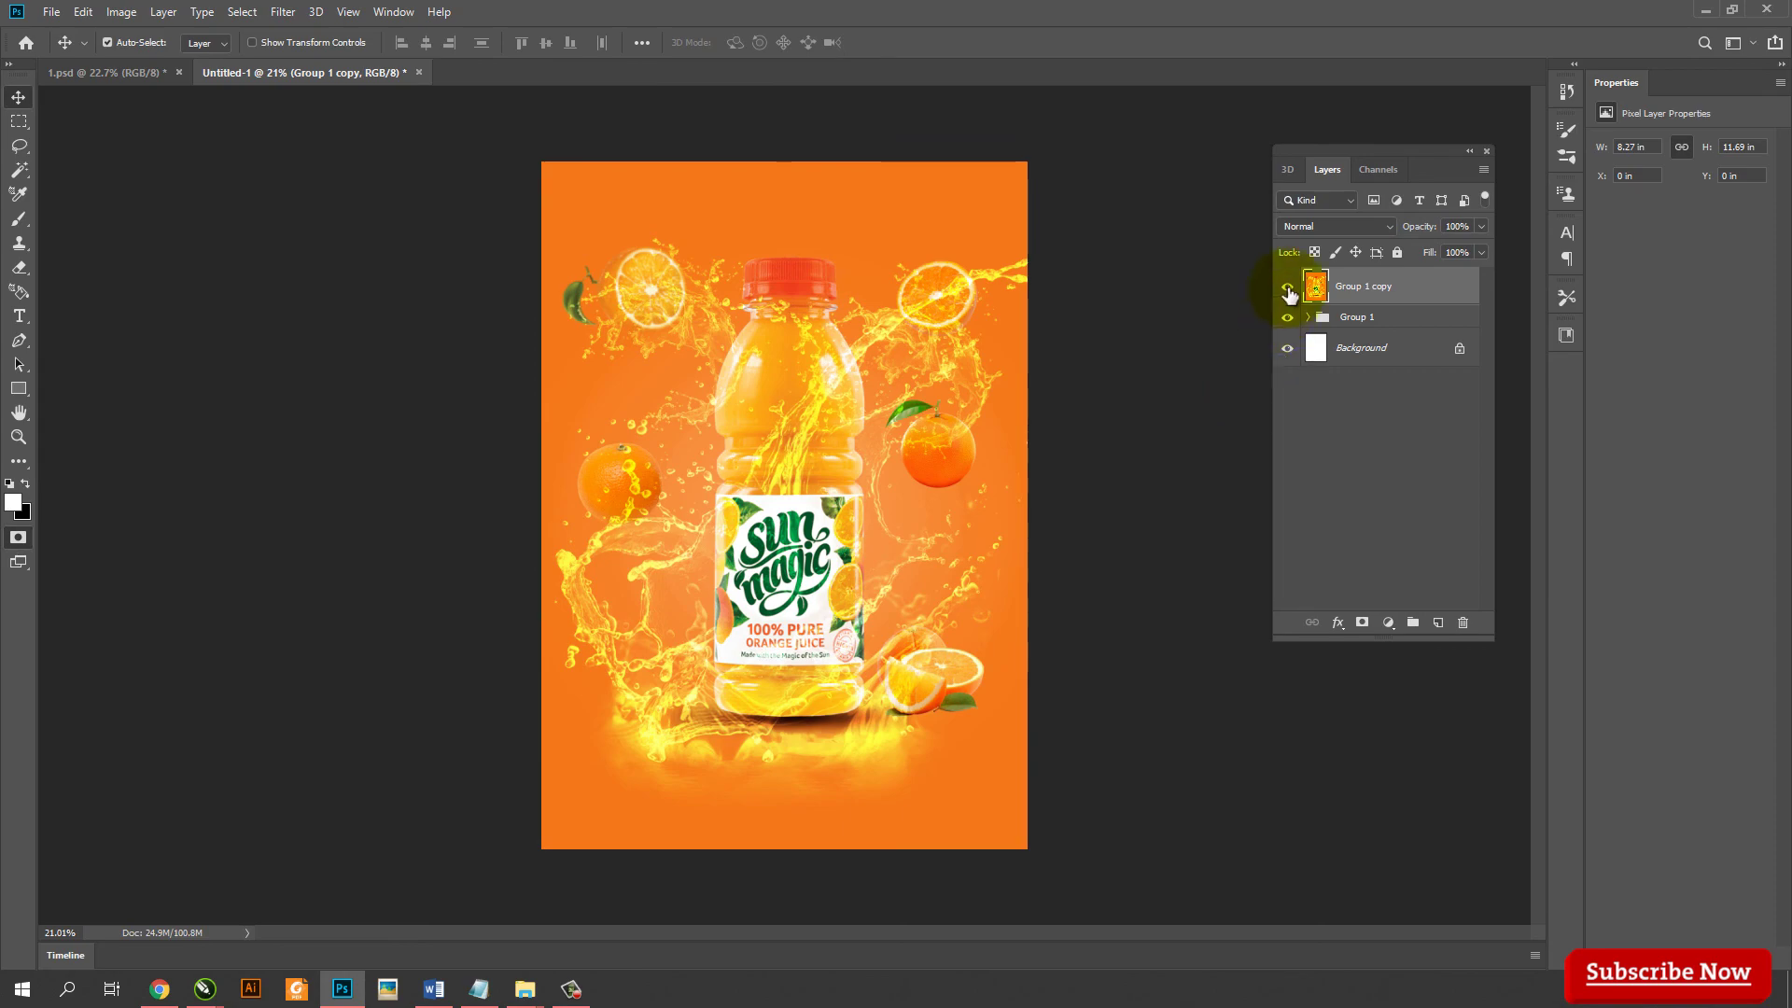
pyautogui.click(1289, 289)
pyautogui.click(1288, 288)
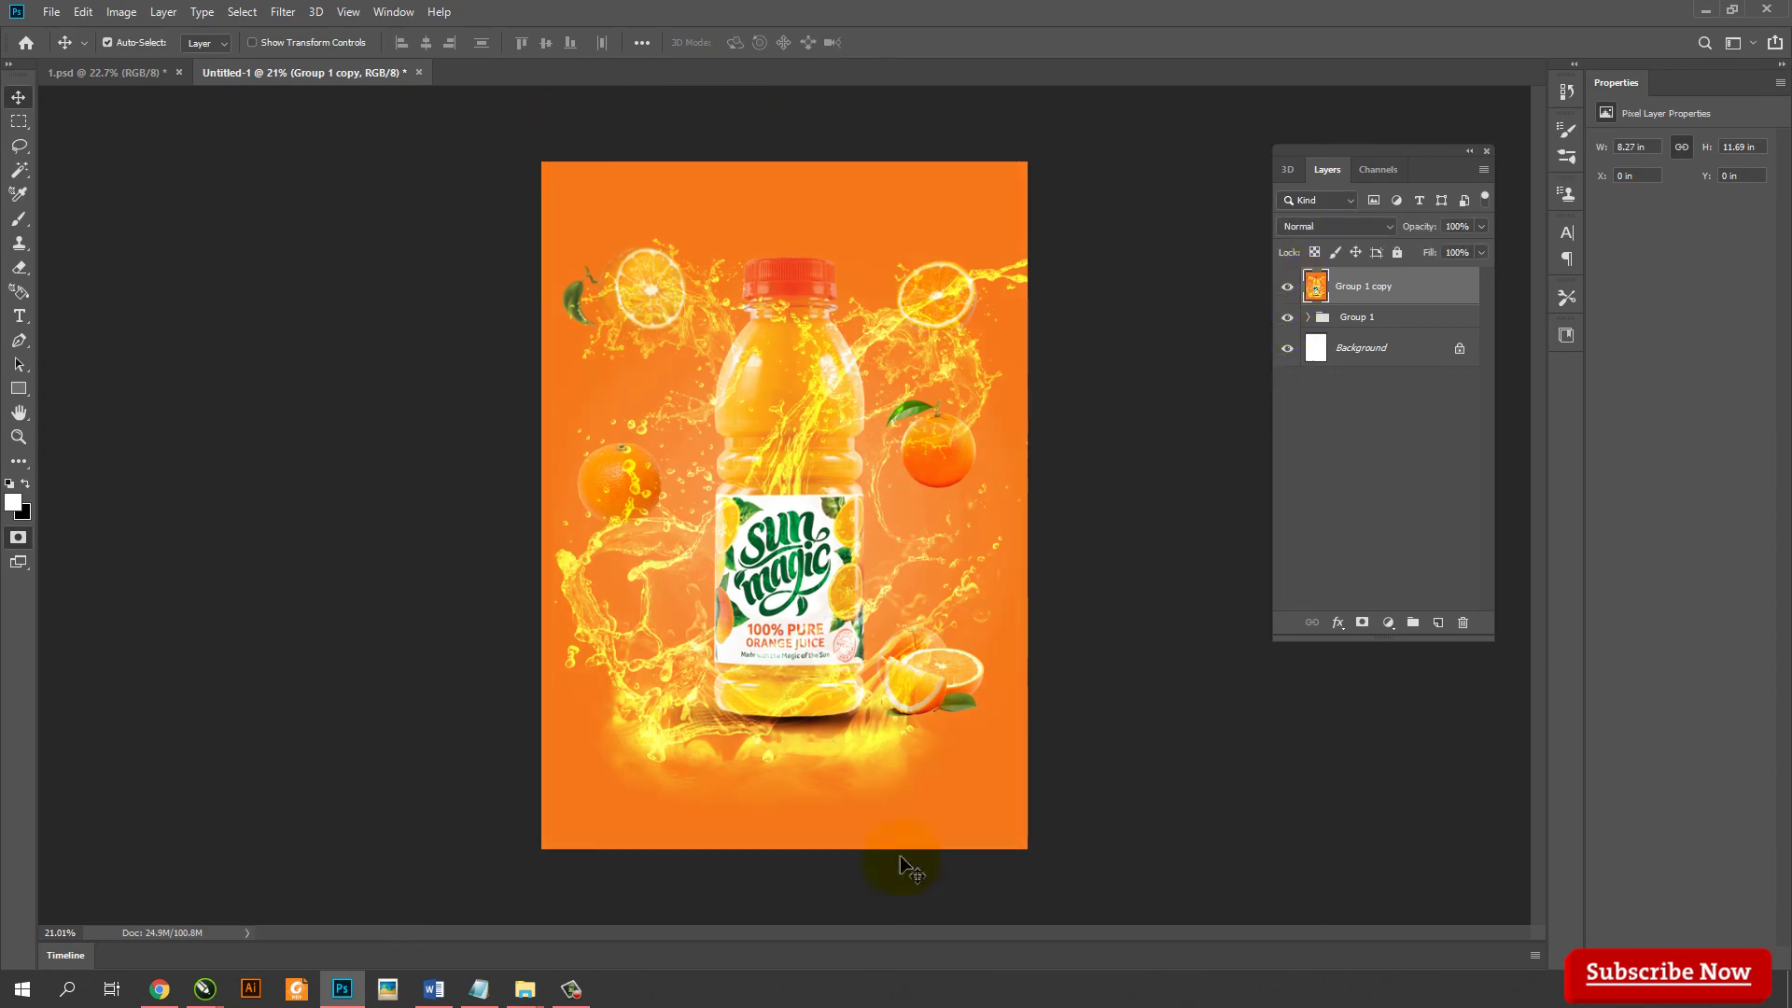